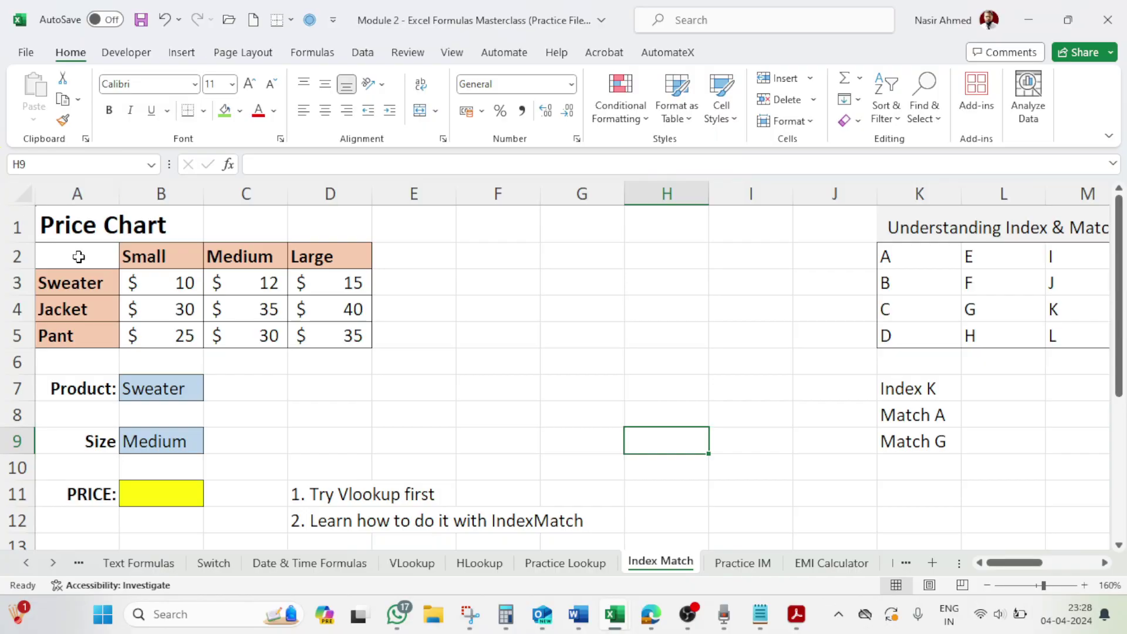
Select the price chart A2:D5 and point out the Sweater and Jacket rows and the Small, Medium and Large headers
click(79, 257)
drag(107, 257, 354, 334)
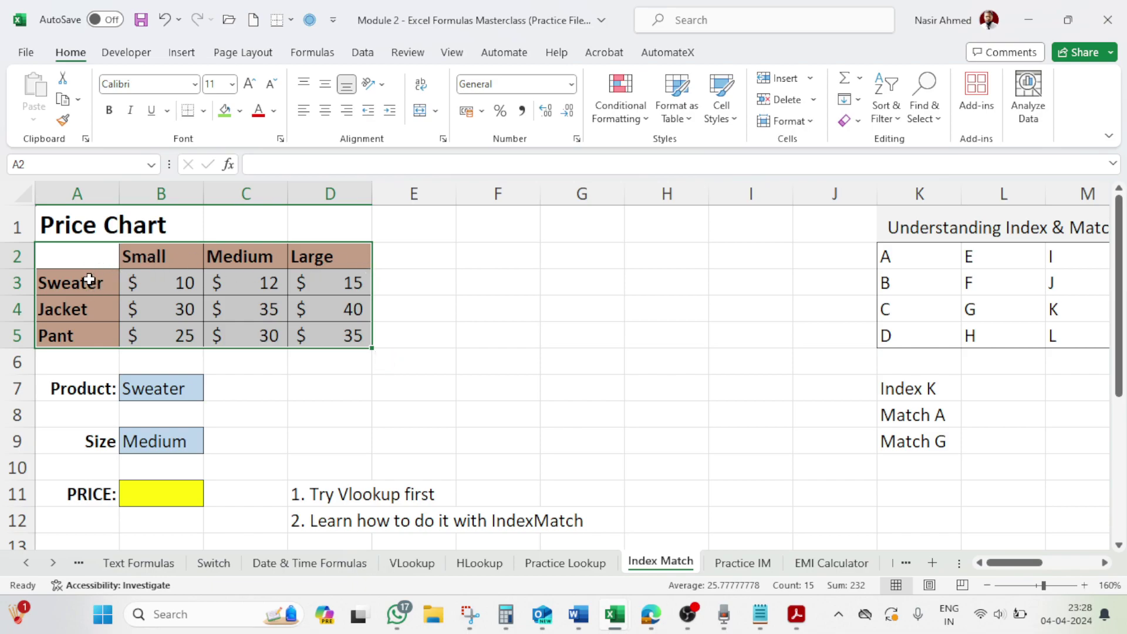
click(89, 279)
click(131, 255)
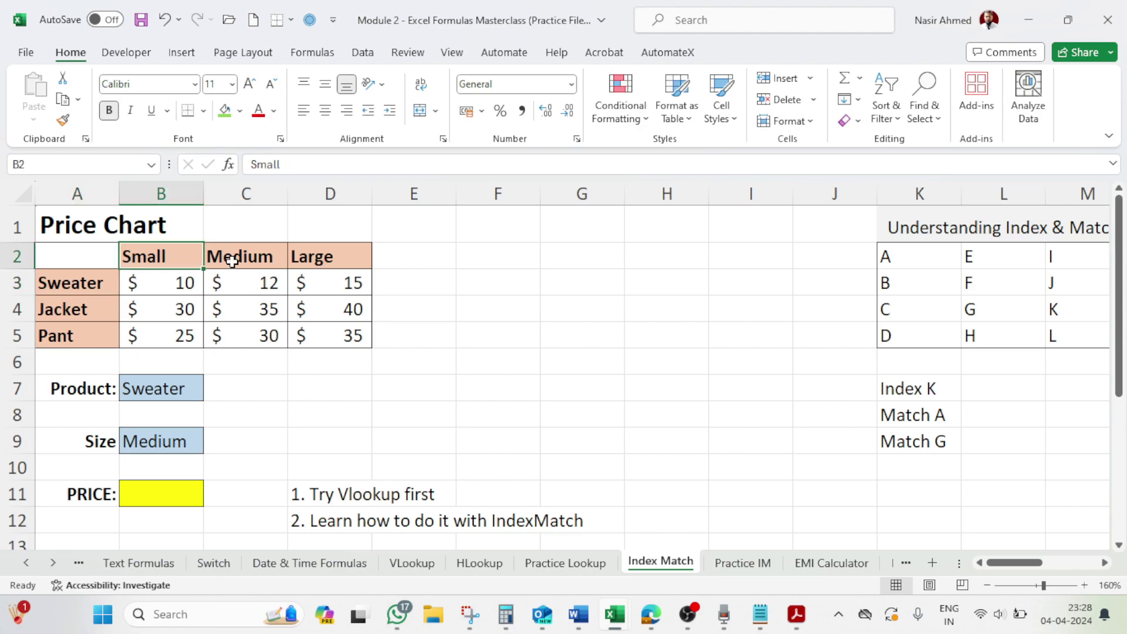
click(240, 255)
click(310, 262)
click(88, 284)
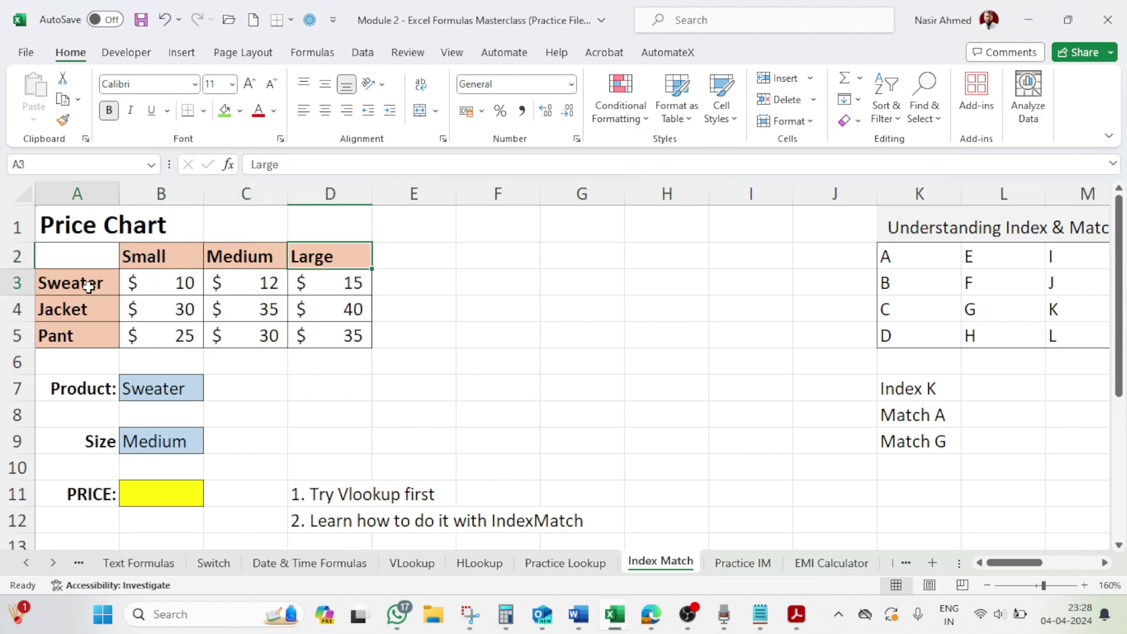
click(81, 310)
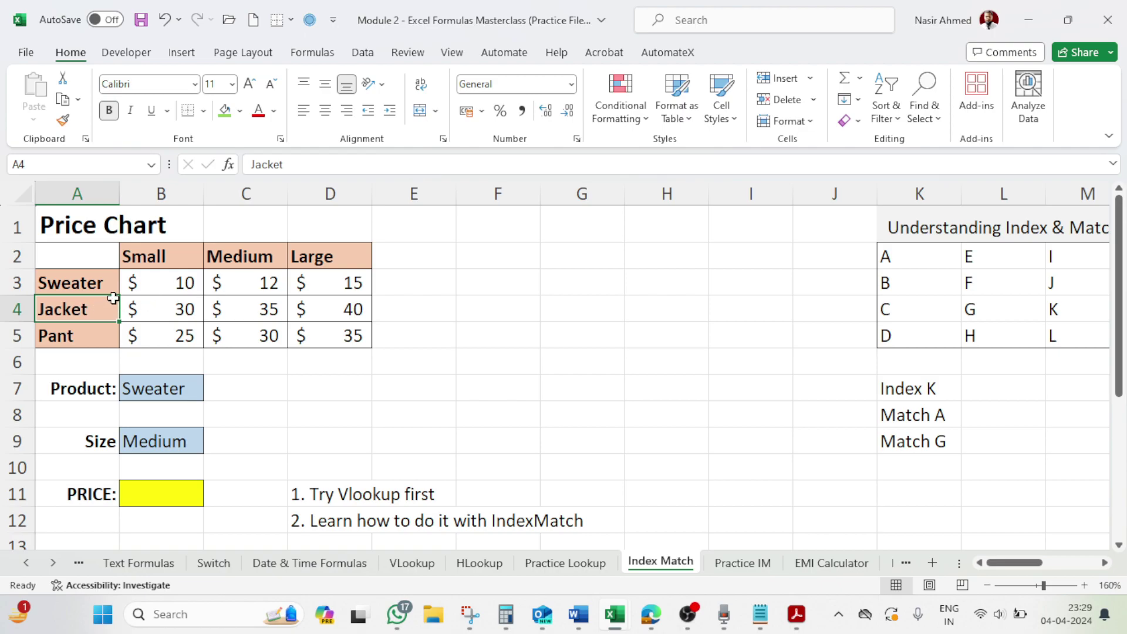
Trace the Jacket small and medium (35) prices, then the Pant row and Large header
click(163, 249)
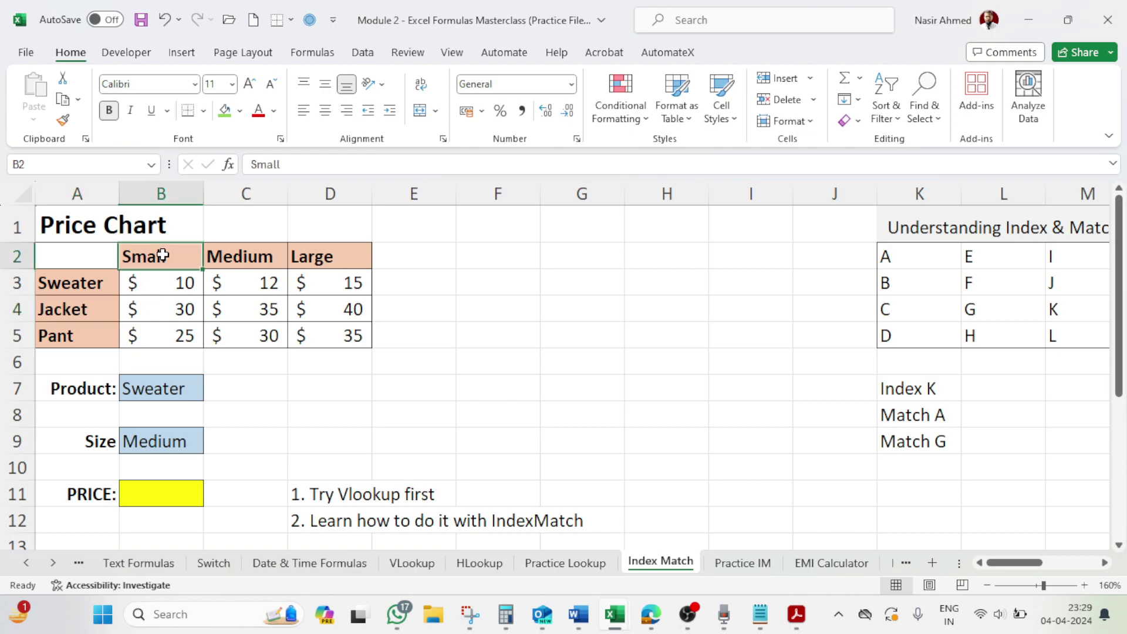
click(159, 311)
click(83, 313)
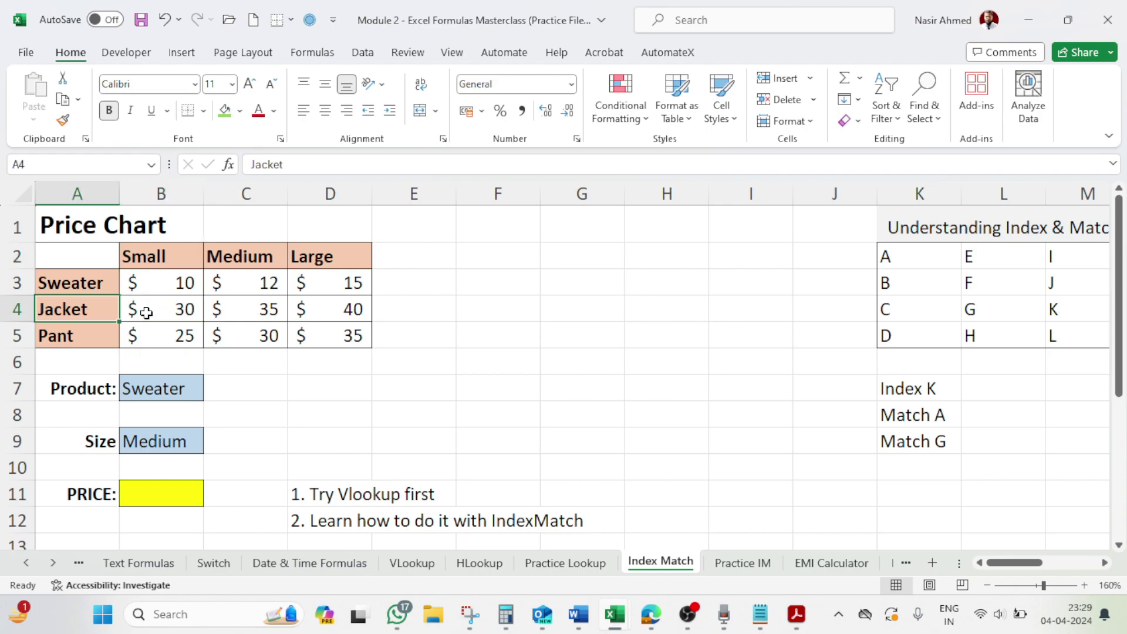
click(267, 253)
click(262, 310)
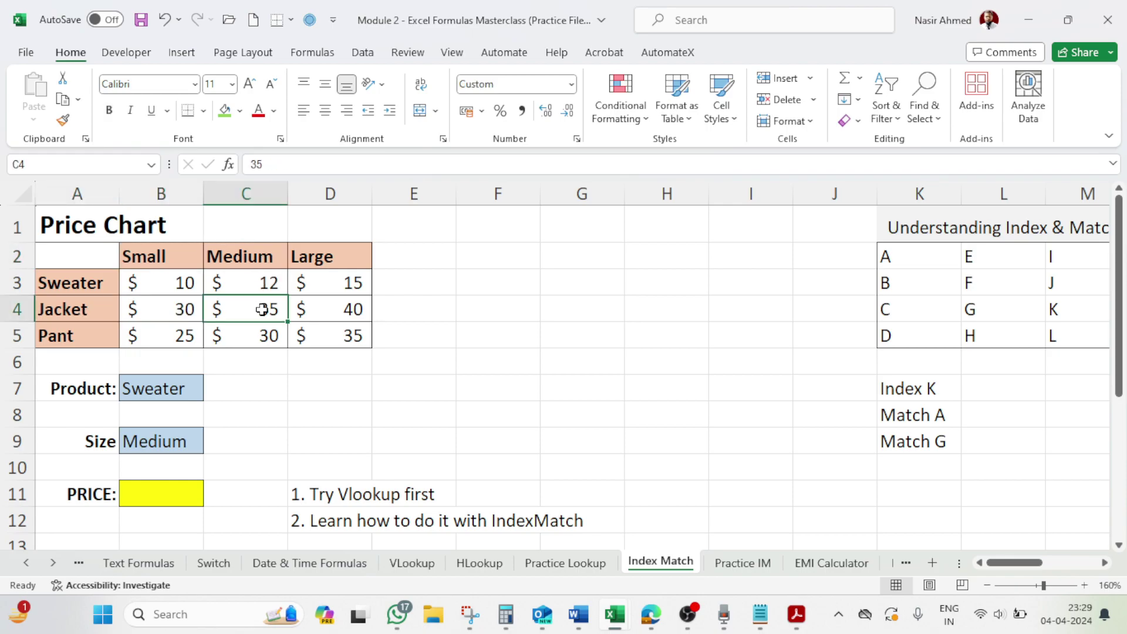
click(94, 339)
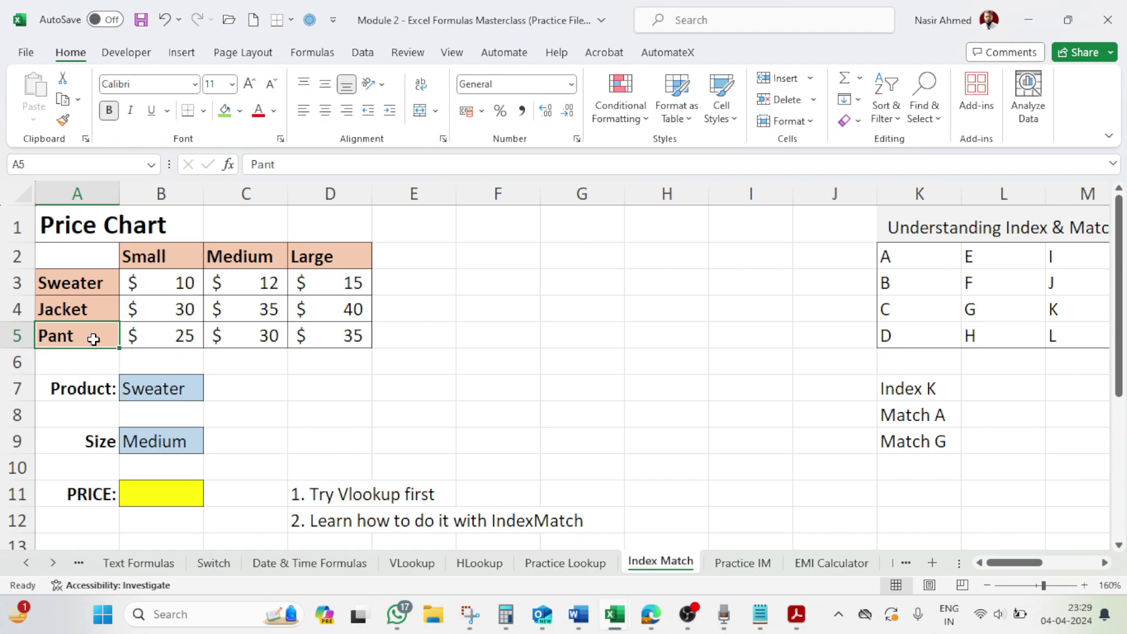
click(333, 258)
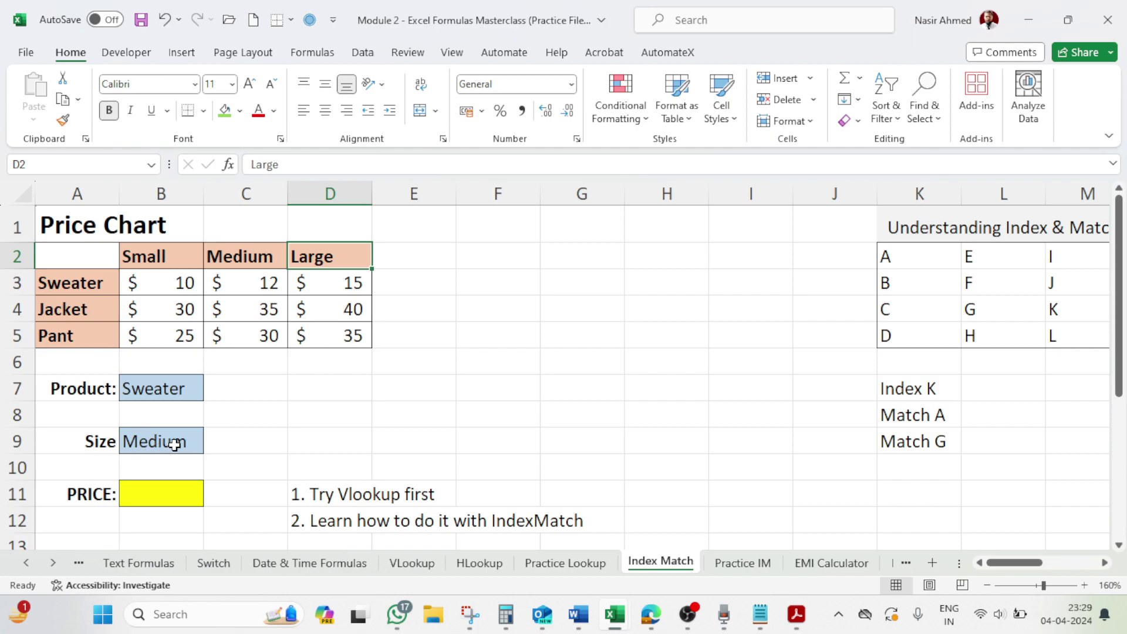
Enter =VLOOKUP(B7,A2:D5,3,FALSE) in B11 so PRICE shows 12
click(178, 492)
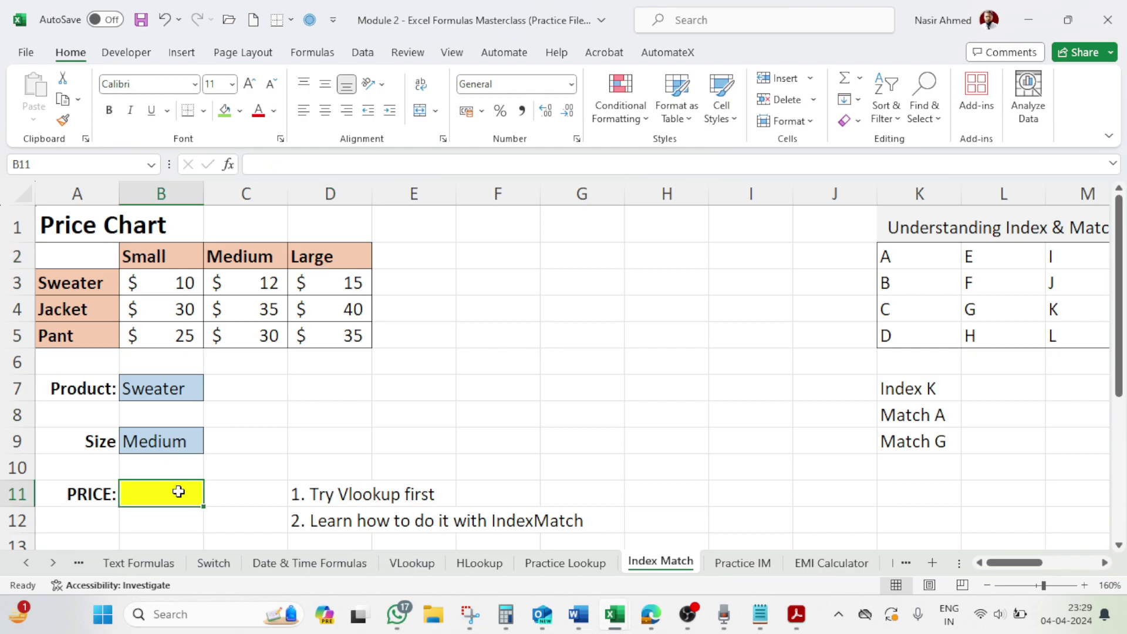
text(=v)
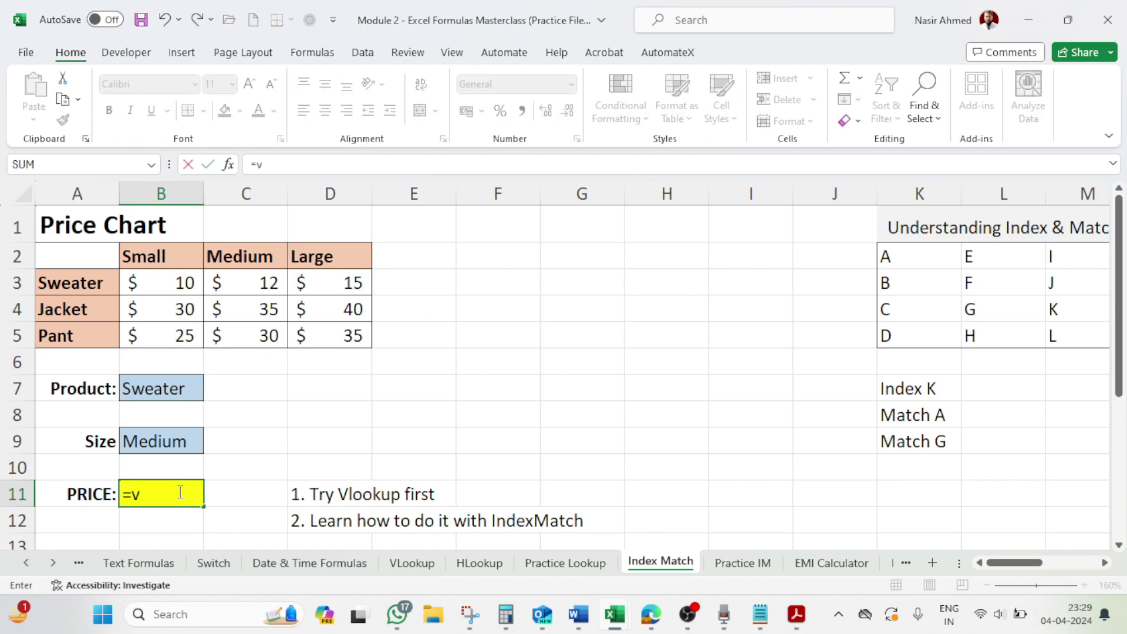
text(loo)
key(Tab)
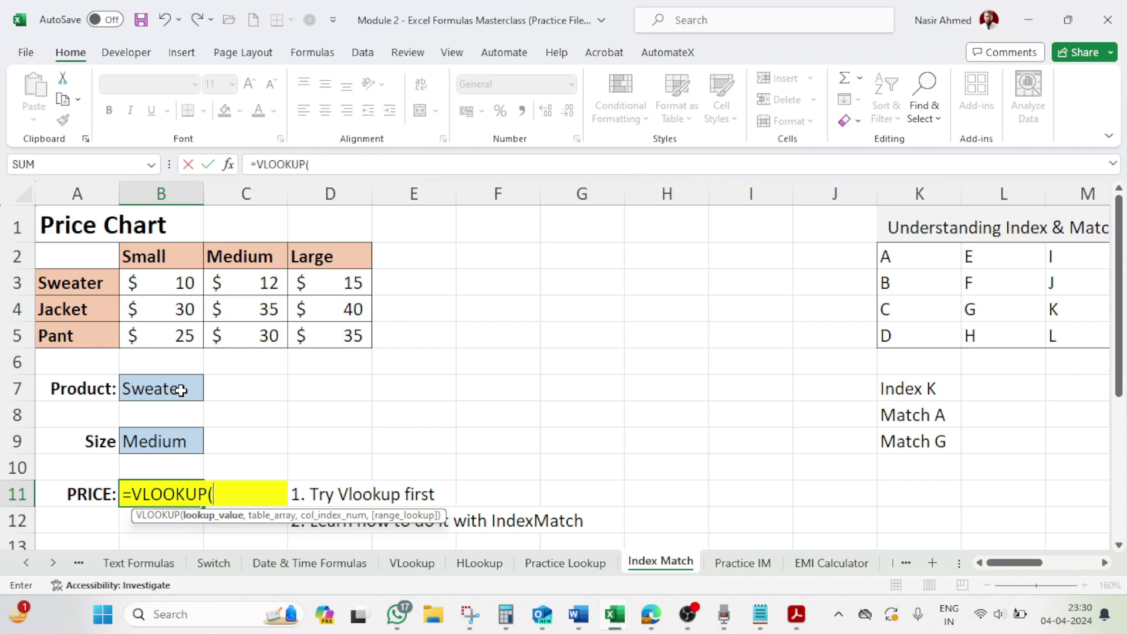
click(181, 391)
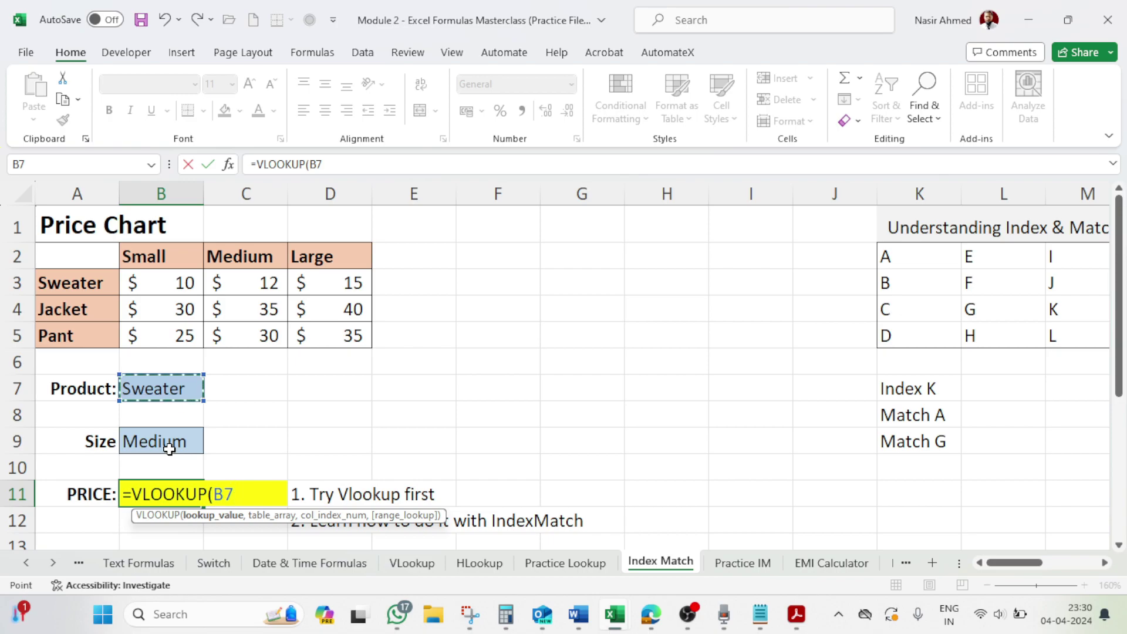
text(,)
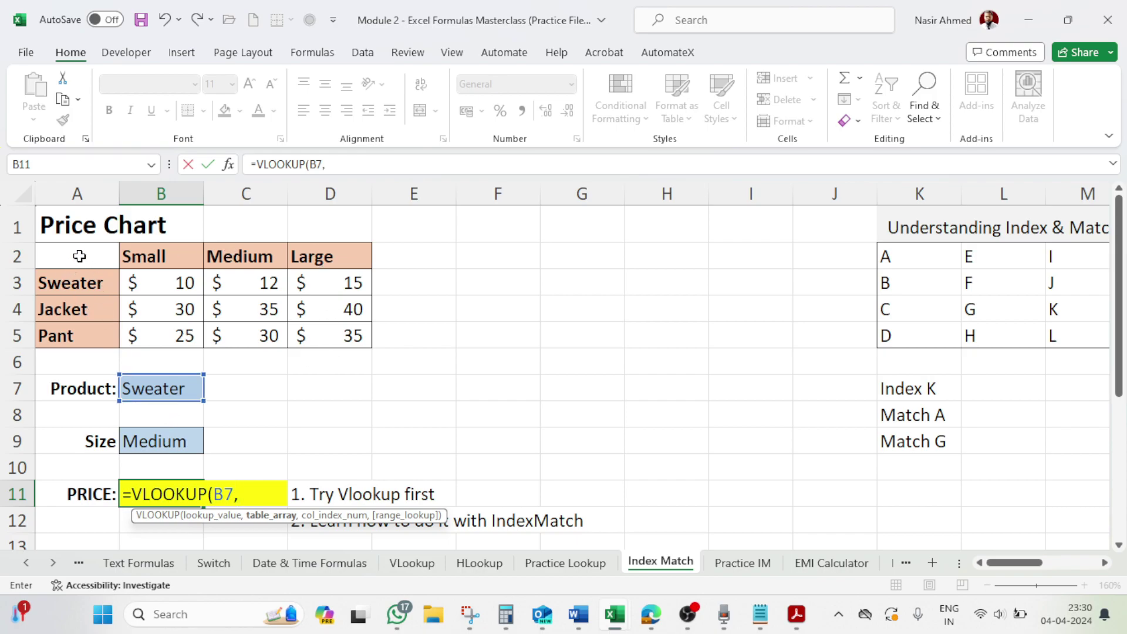
mouse_move(81, 253)
mouse_down()
mouse_move(327, 286)
mouse_move(345, 341)
mouse_up()
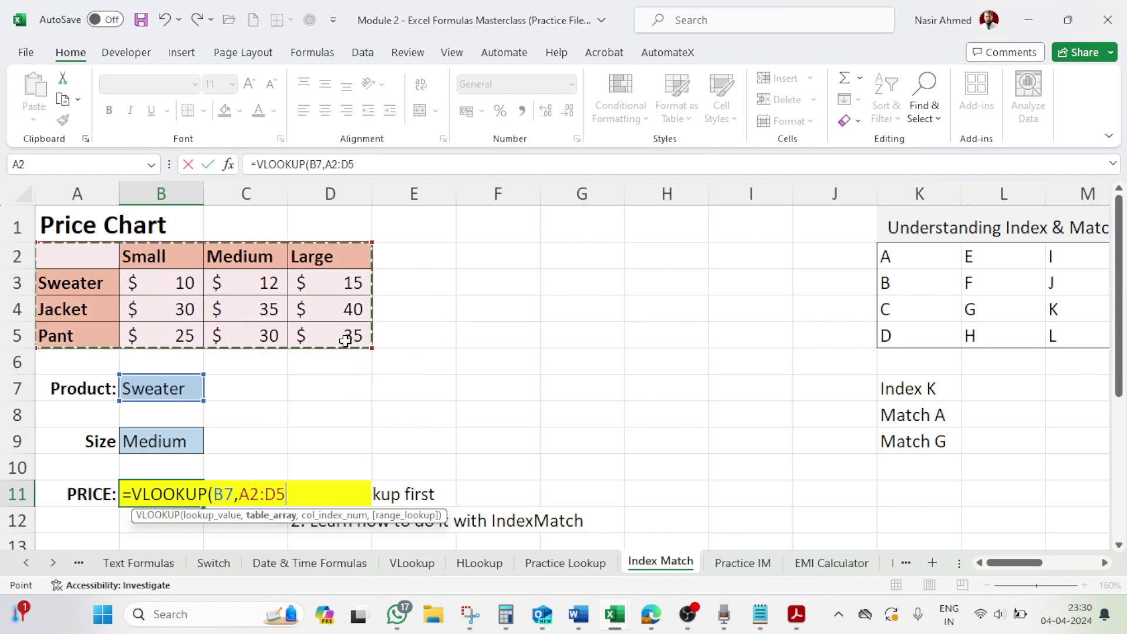
text(,)
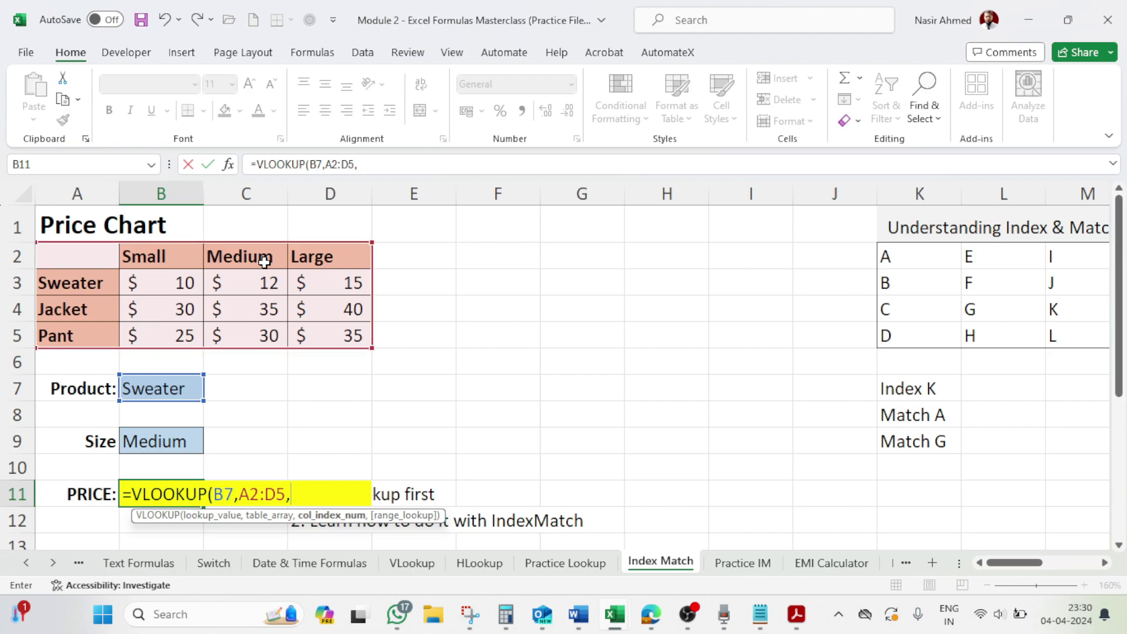
text(3)
text(,)
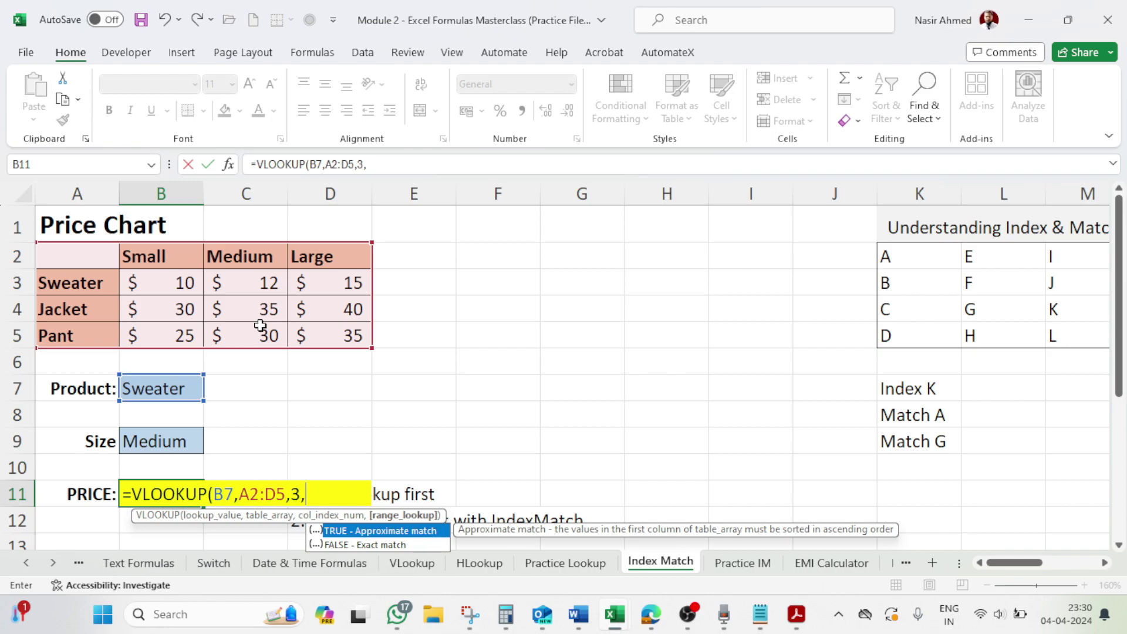
key(Down)
key(Tab)
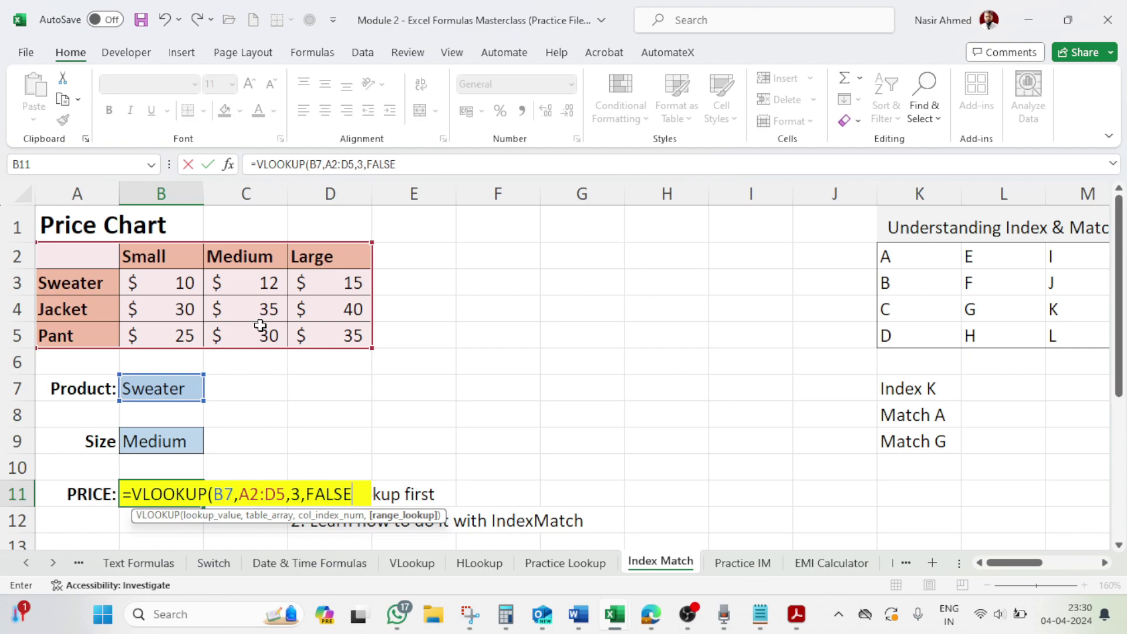
text())
key(Return)
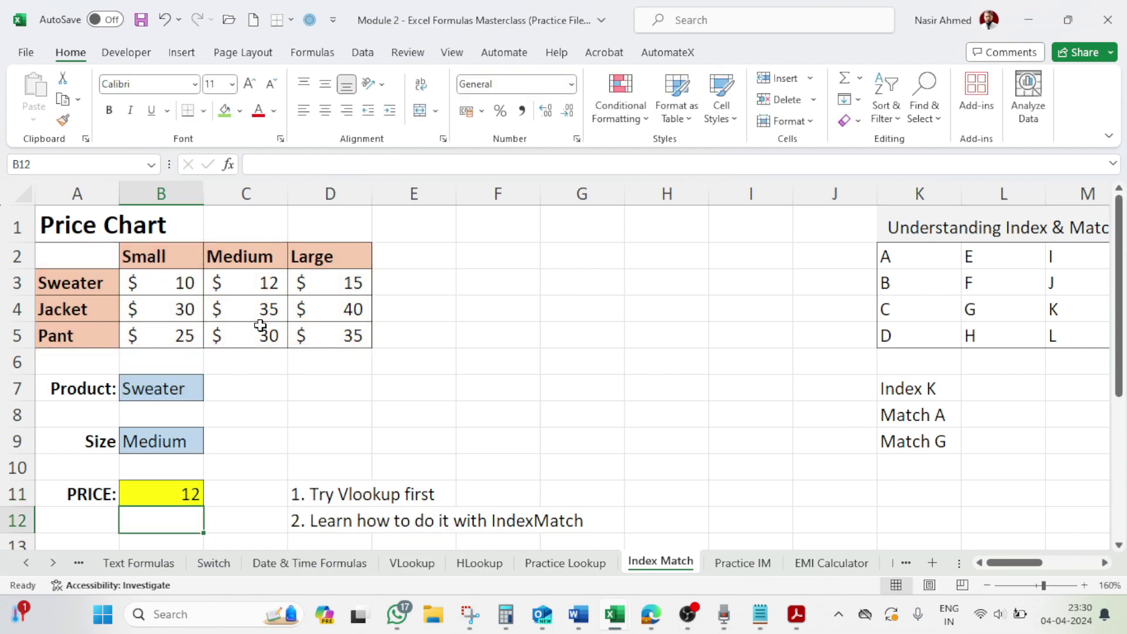
Compare B11's VLOOKUP result with the Sweater medium price of 12 and Product B7
click(107, 289)
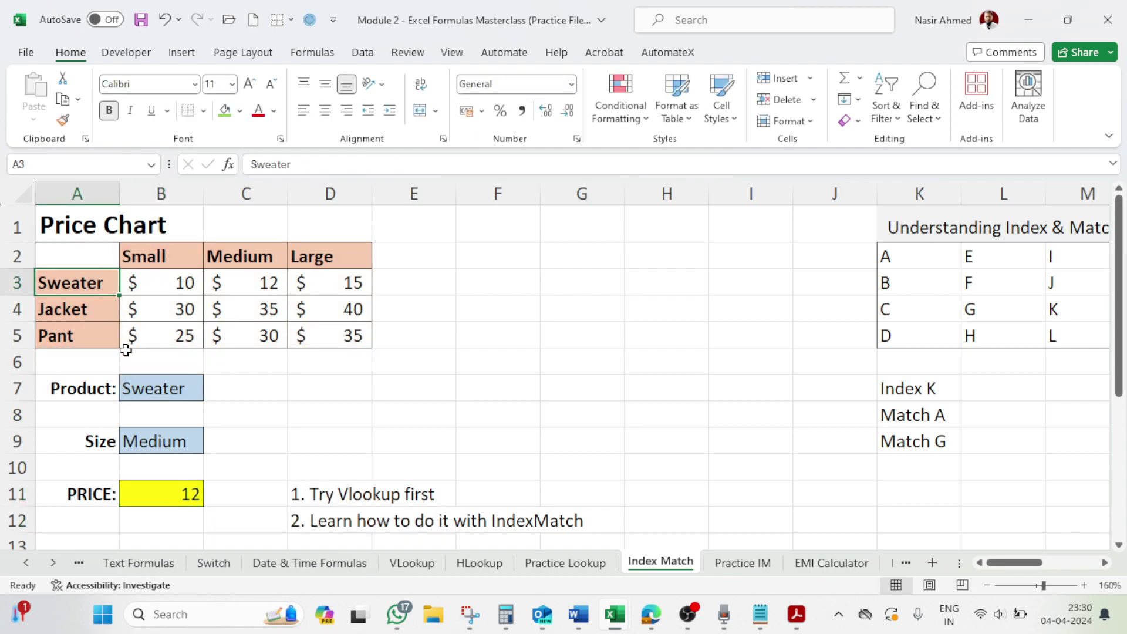
click(259, 283)
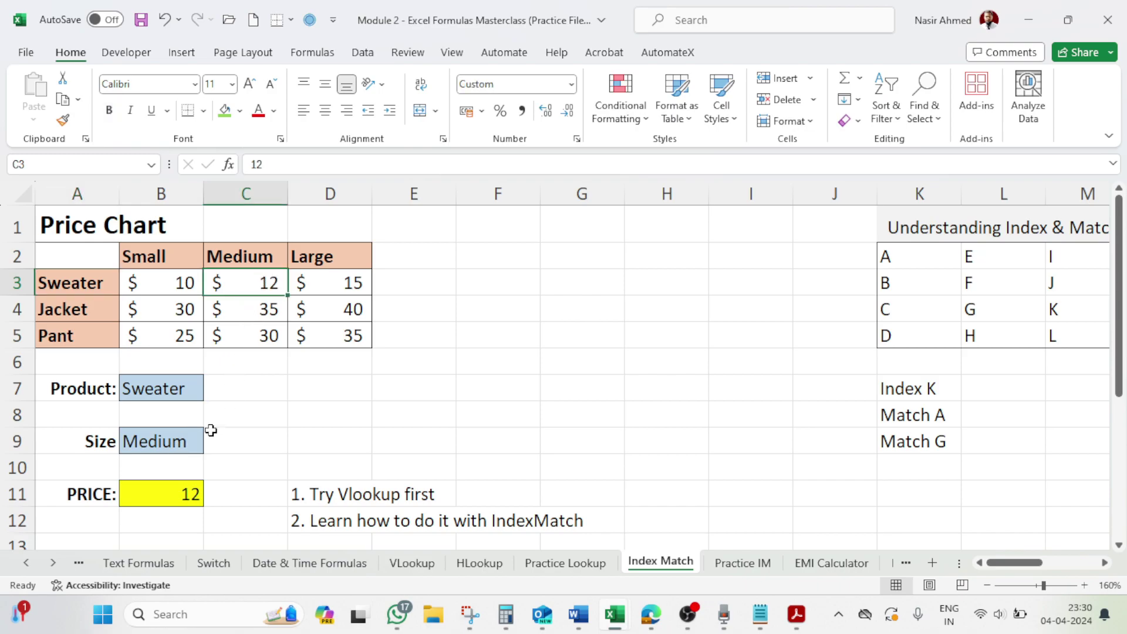
click(186, 493)
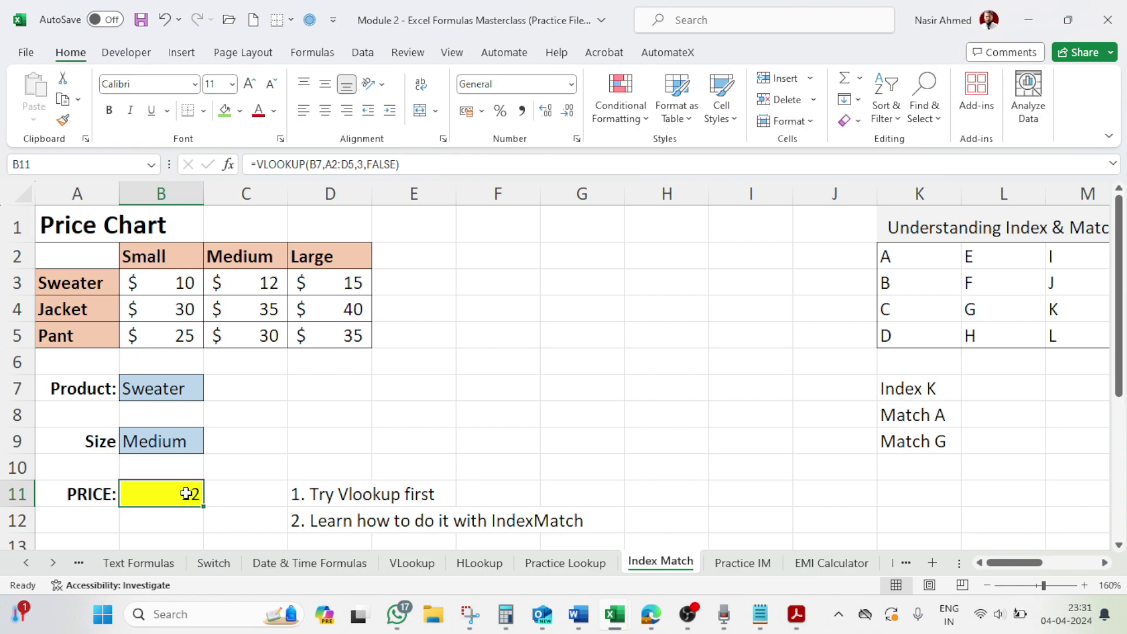
click(185, 387)
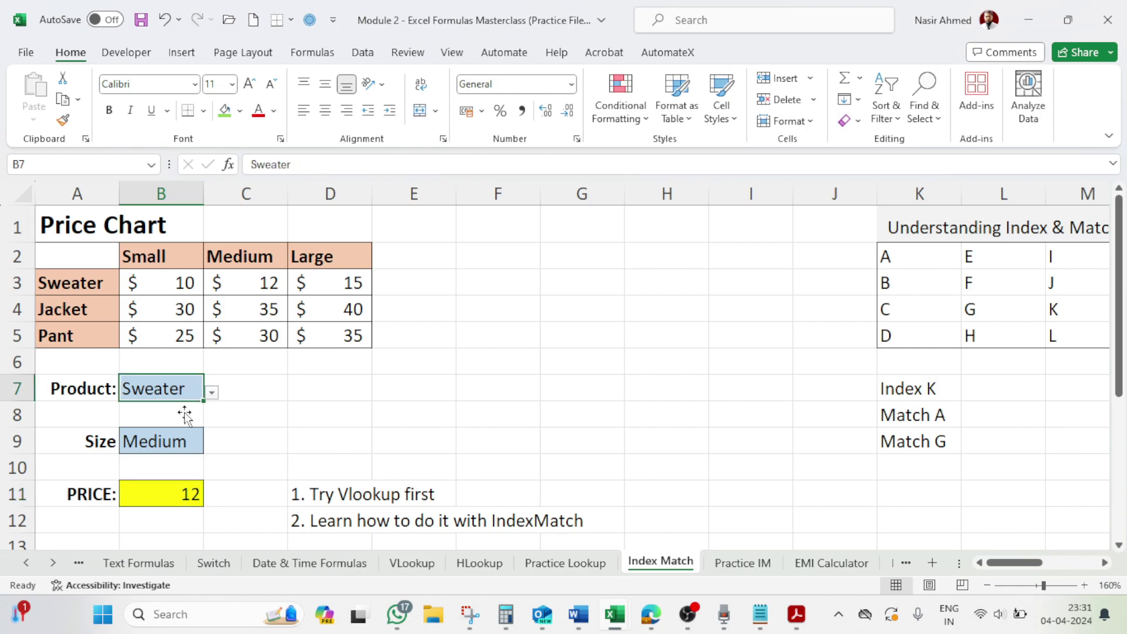
Switch Size in B9 to Small and compare PRICE with the Sweater small price of 10
click(176, 440)
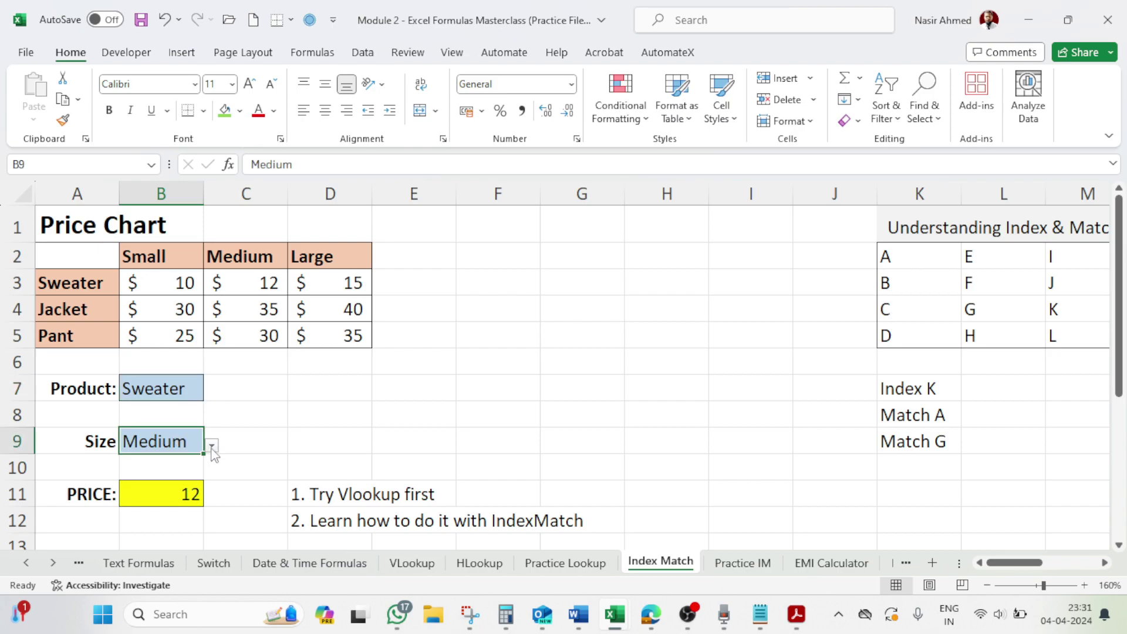
click(211, 446)
click(167, 462)
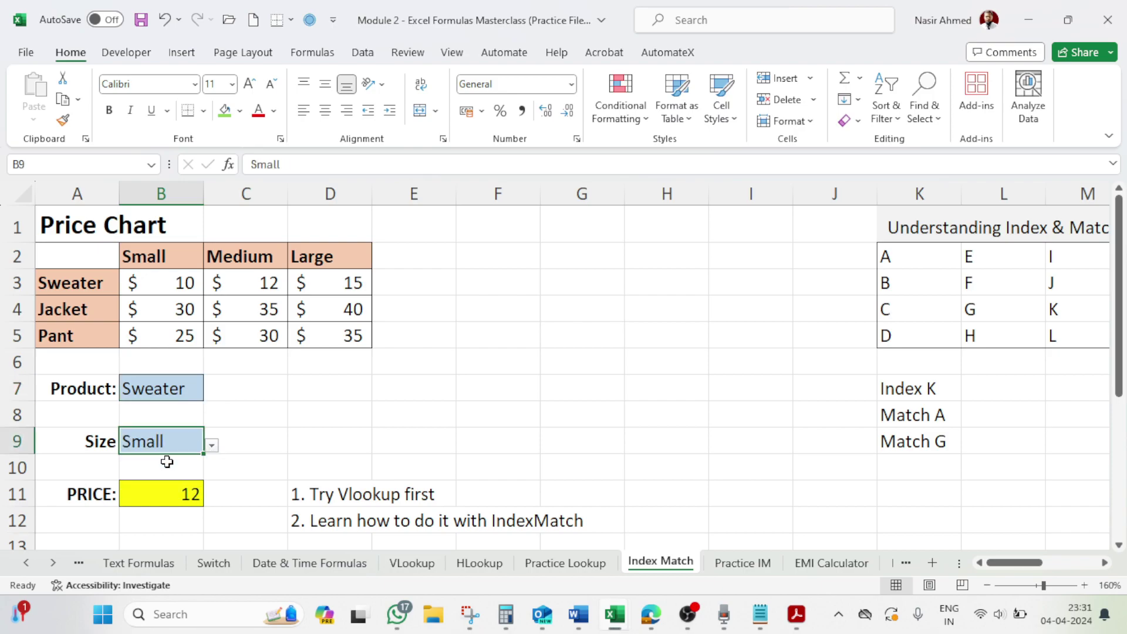
click(182, 490)
click(166, 285)
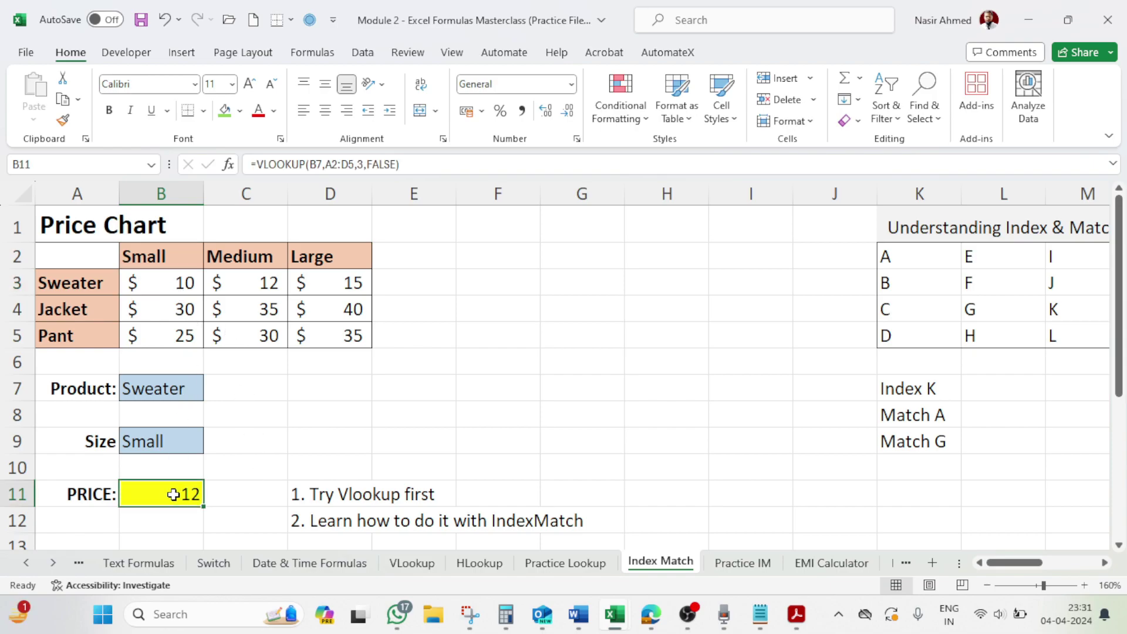
Switch Size to Large, showing PRICE stays 12 because column 3 is fixed
click(182, 443)
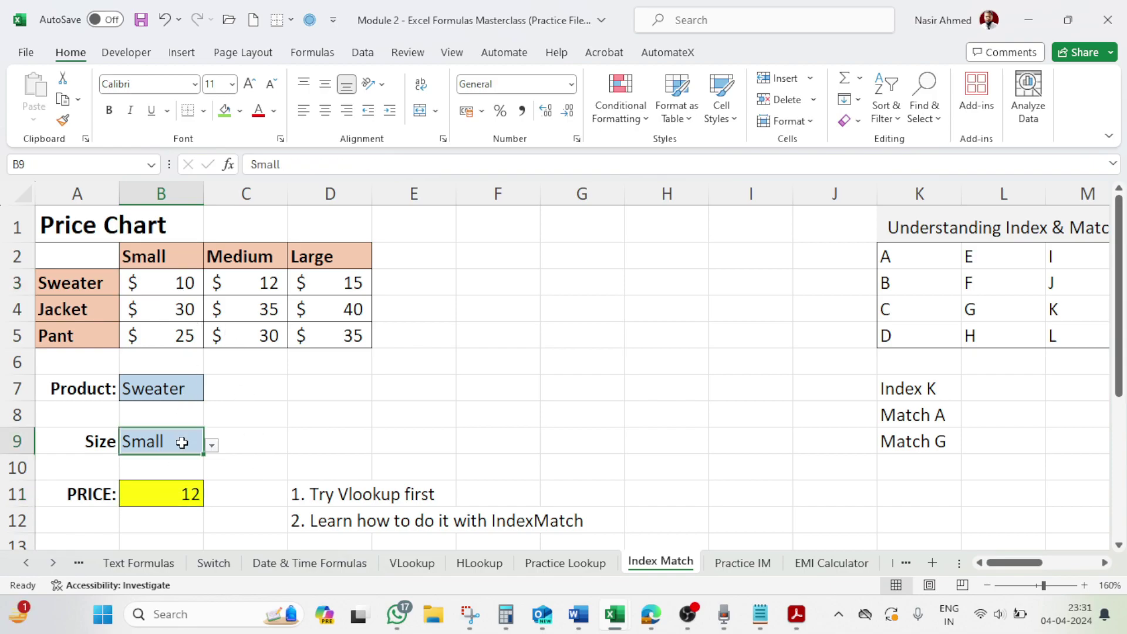
click(211, 445)
click(161, 491)
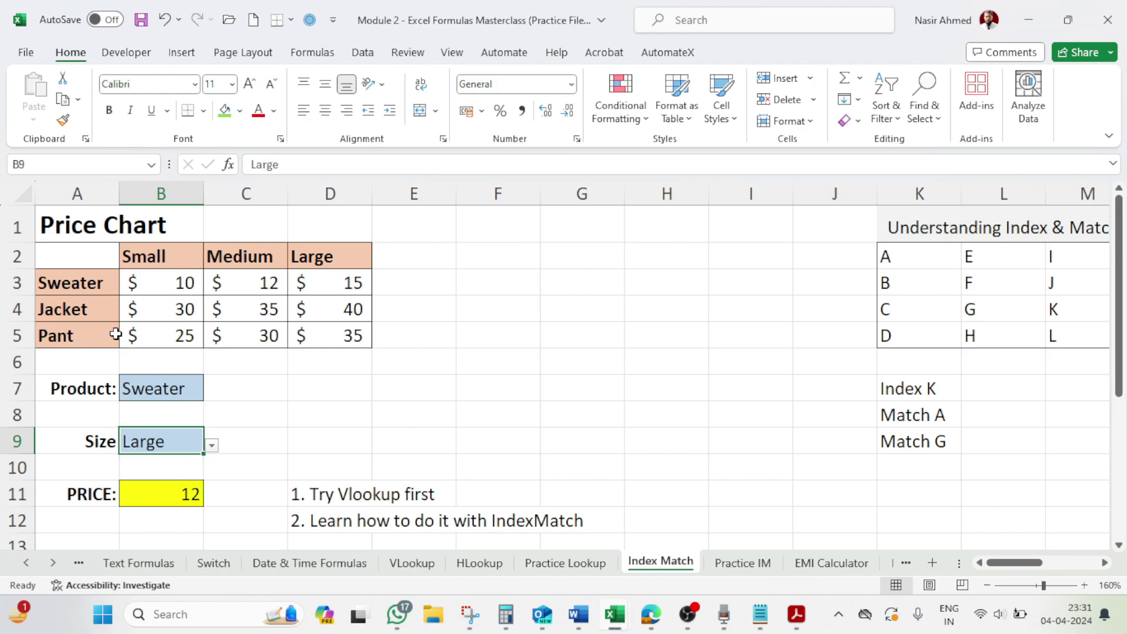
click(338, 287)
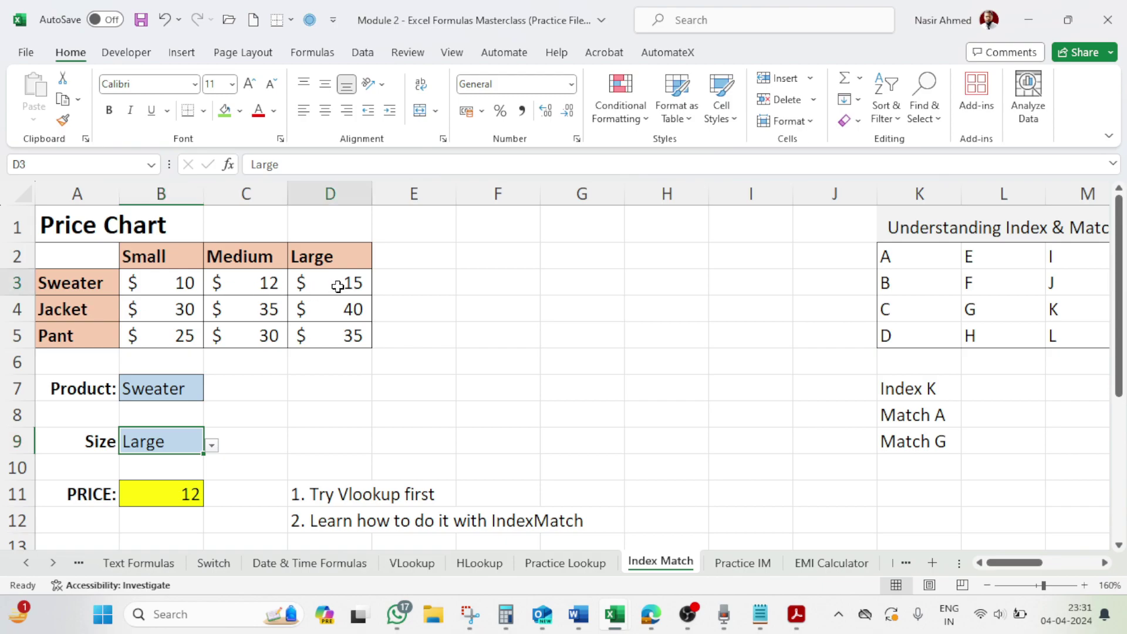
click(171, 492)
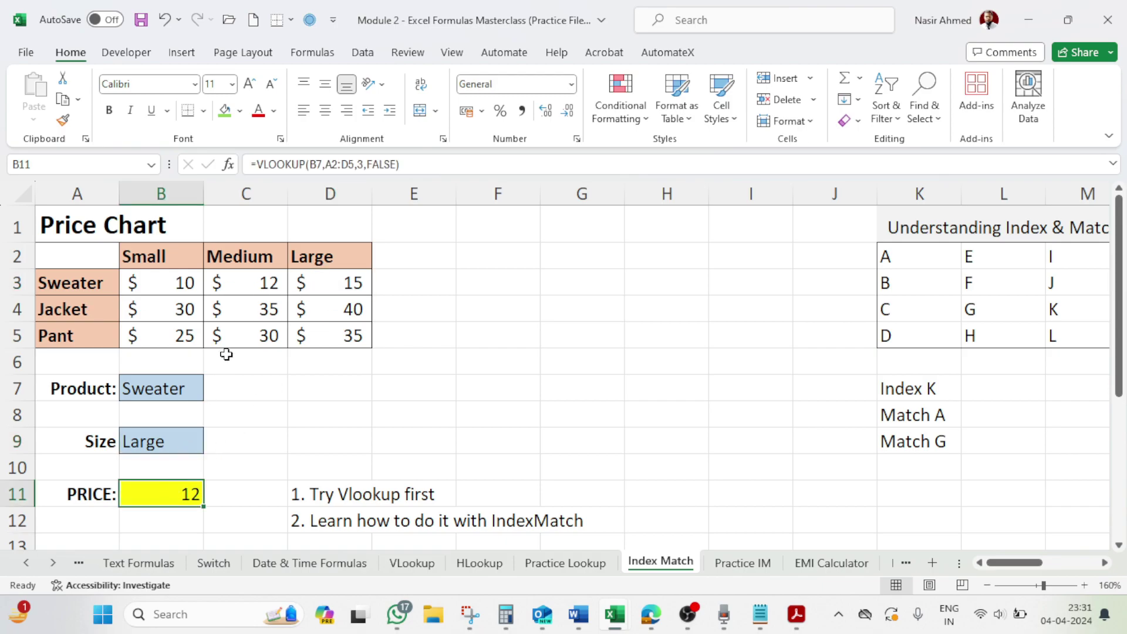
click(243, 279)
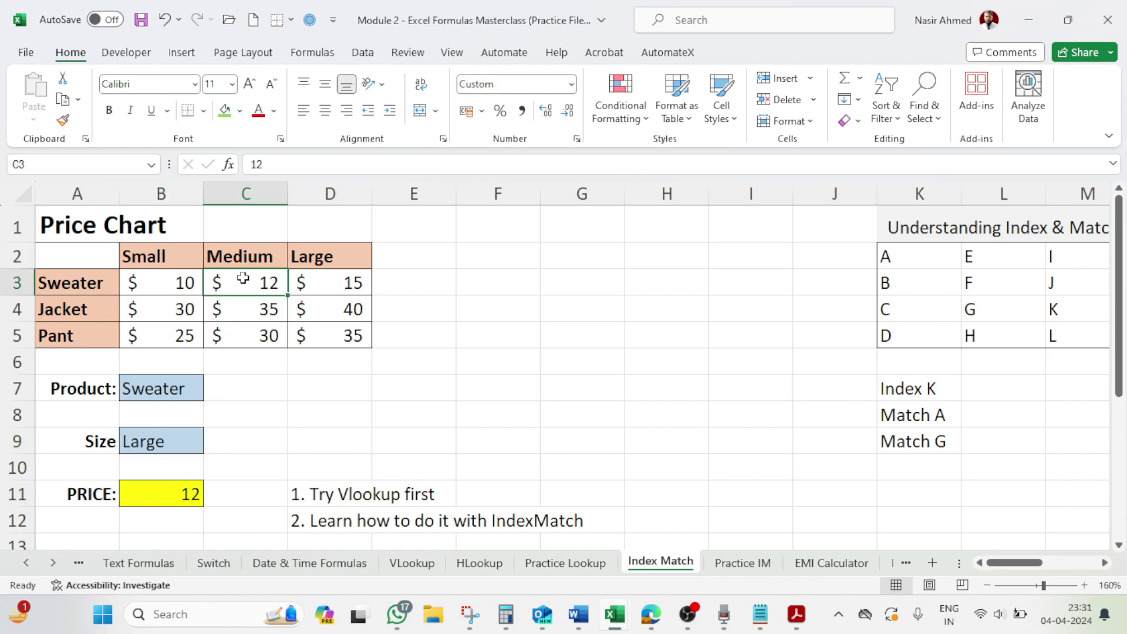
click(162, 498)
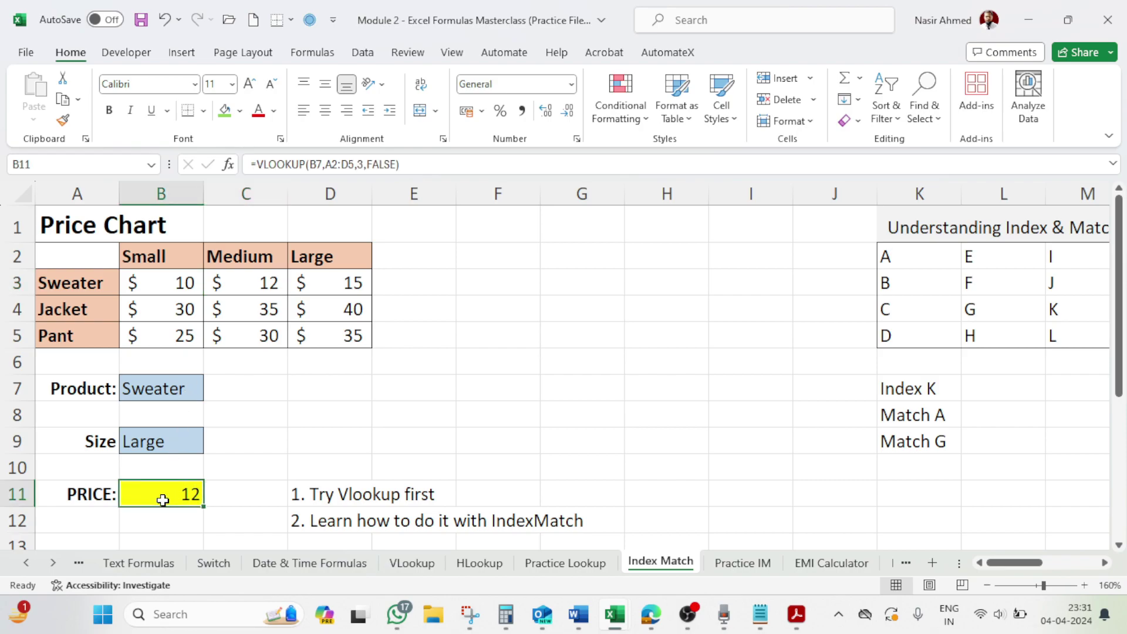
click(175, 391)
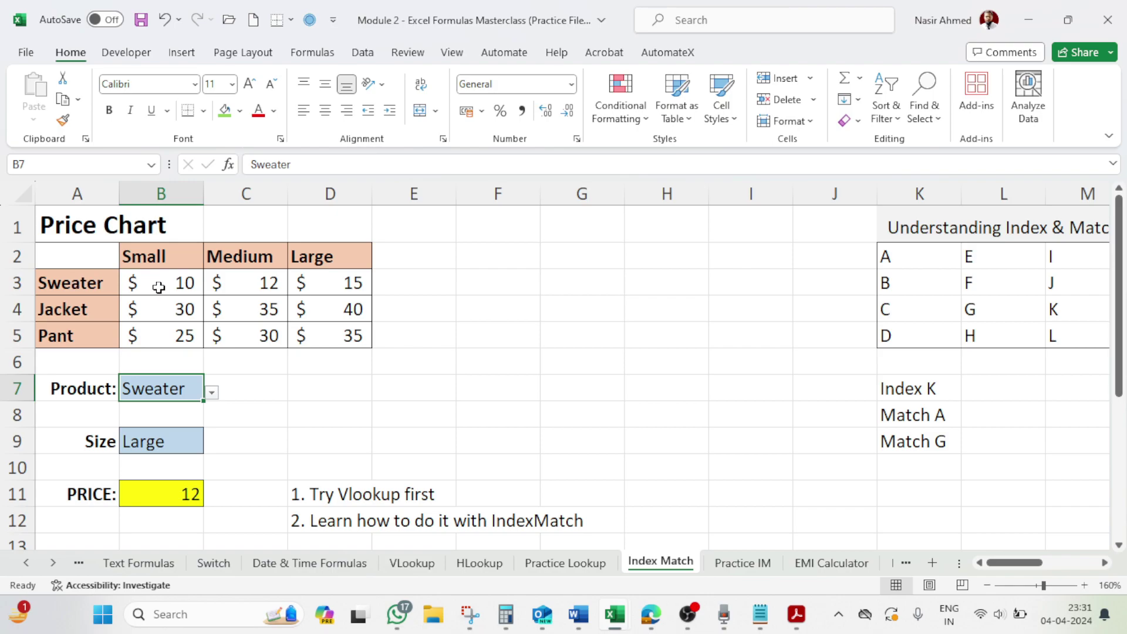
key(Down)
key(Down)
key(Down)
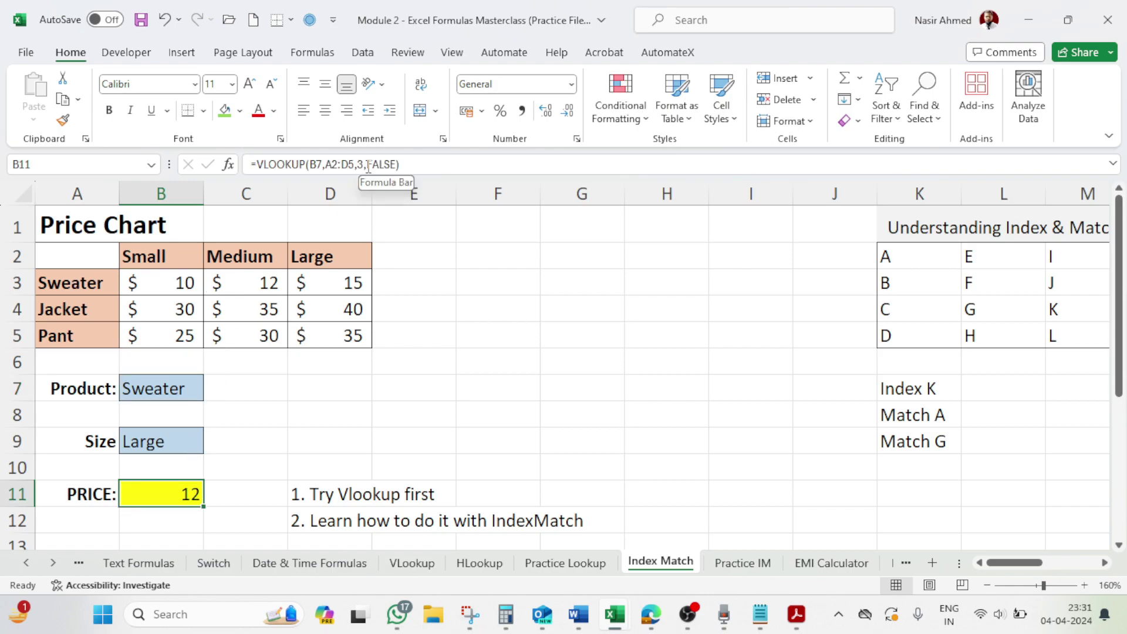
Select and erase the =VLOOKUP(B7,A2:D5,3,FALSE) formula in B11, leaving it blank
click(366, 164)
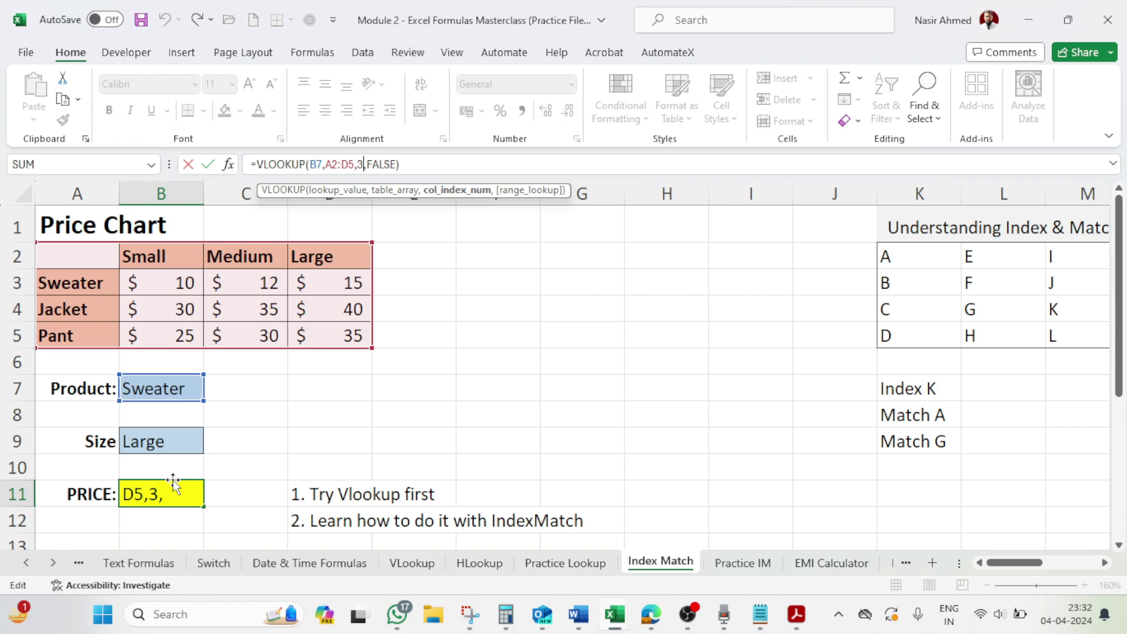
double_click(181, 496)
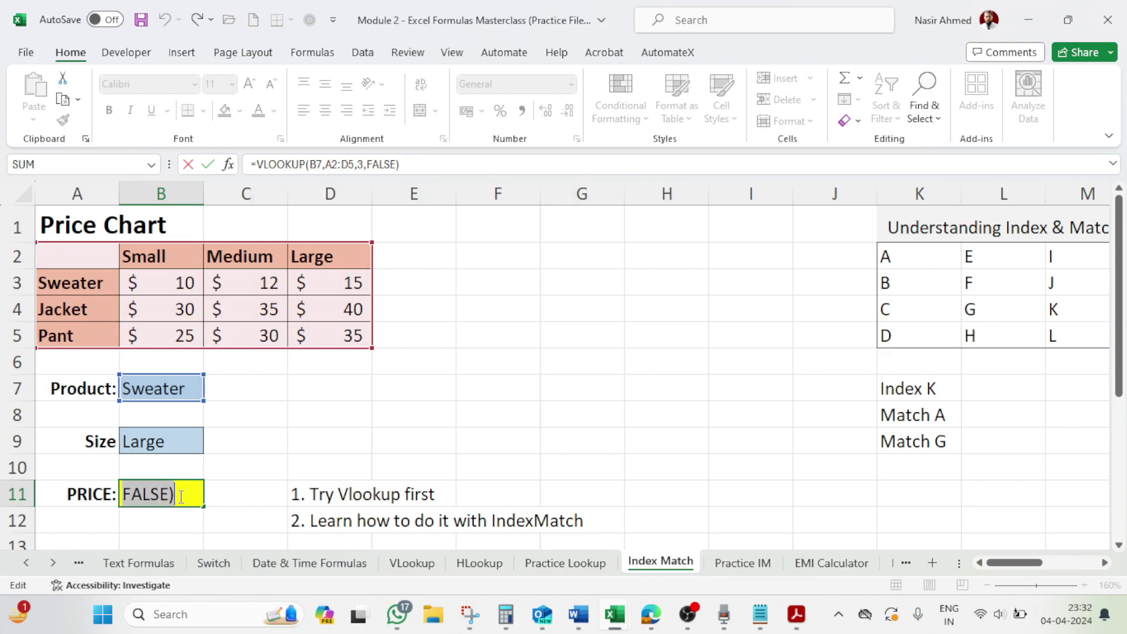
drag(395, 164, 212, 169)
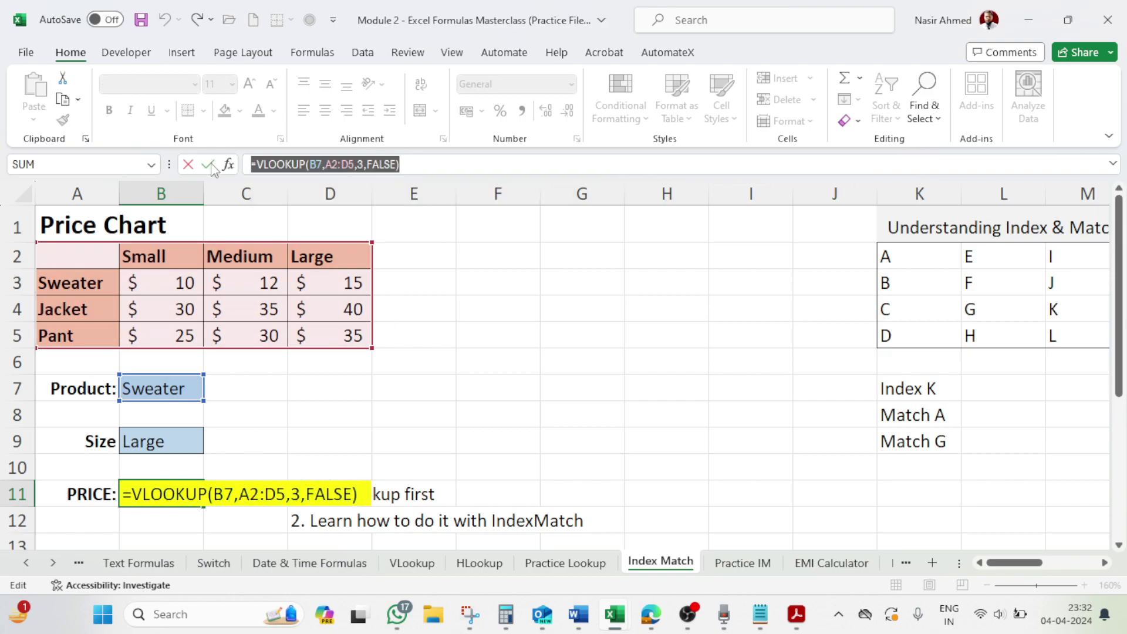
key(BackSpace)
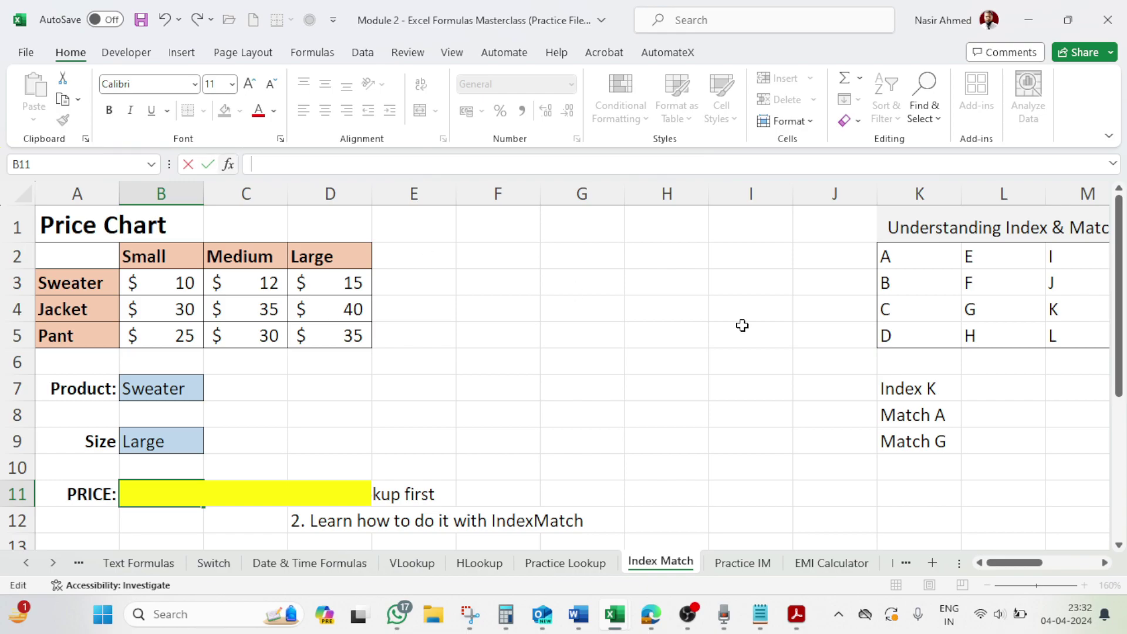
click(669, 415)
Draft an INDEX formula in E8, then erase it and leave E8 empty
click(430, 414)
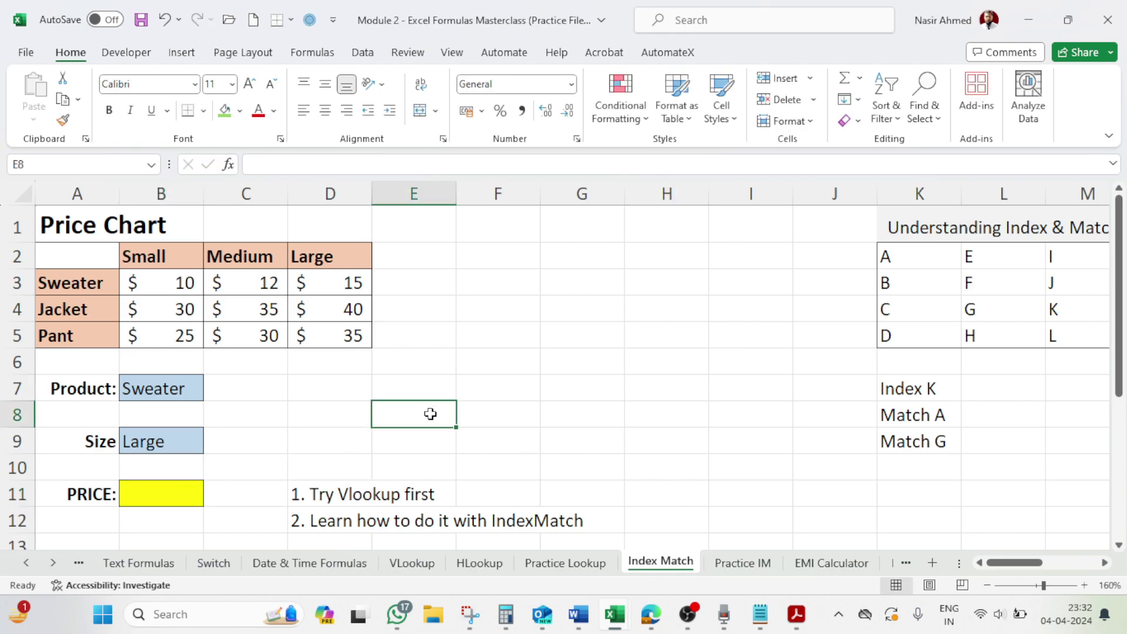
text(=)
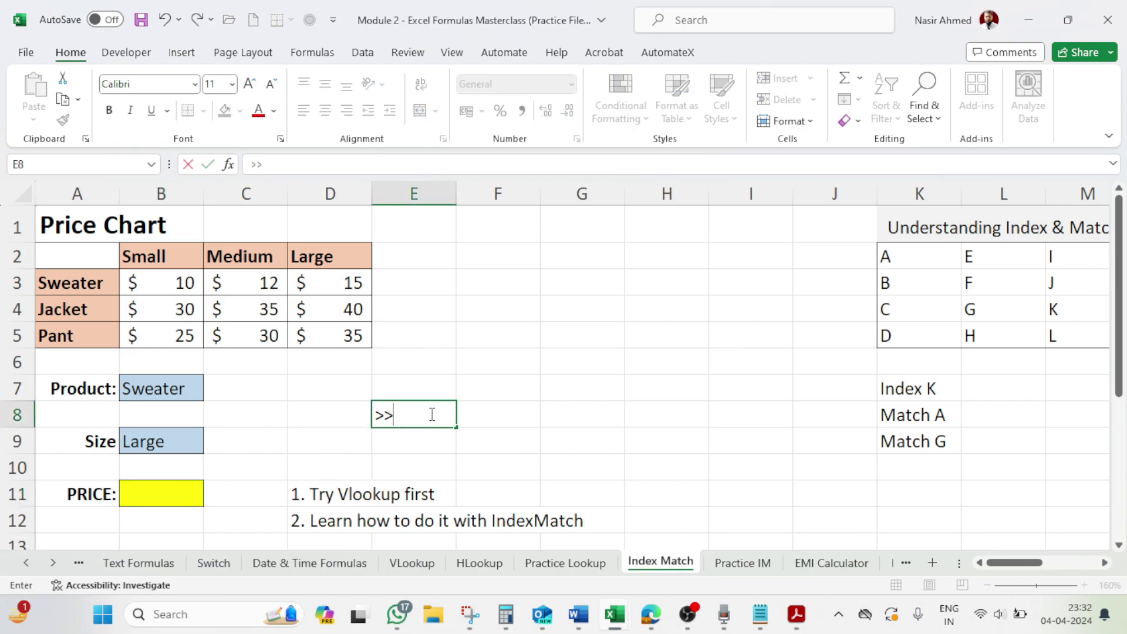
text(i)
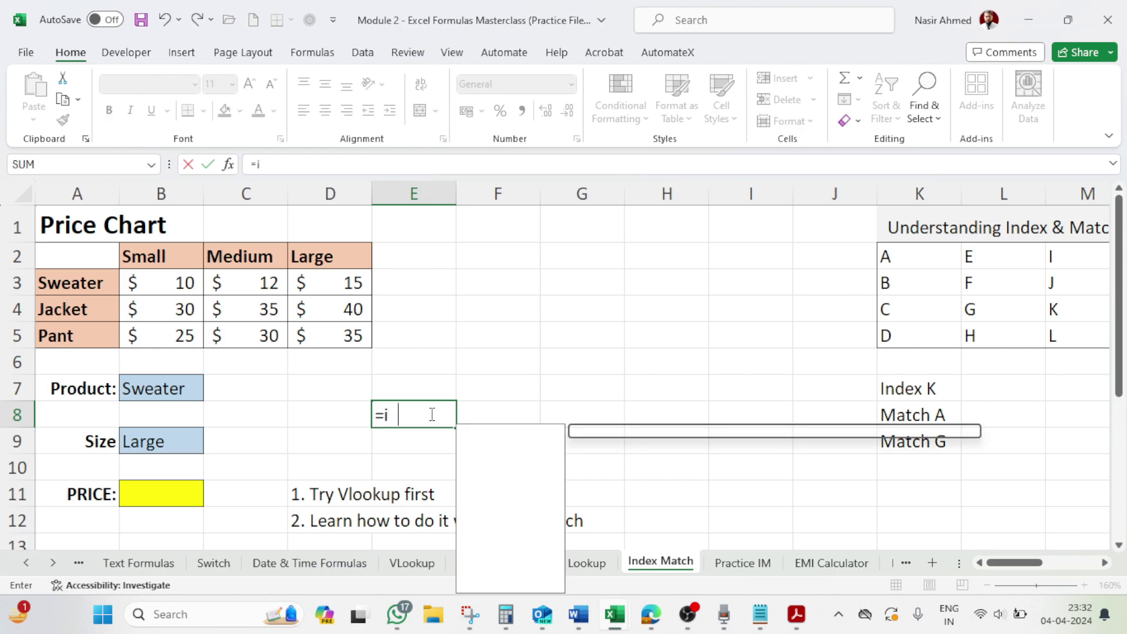
text(ndex)
key(Tab)
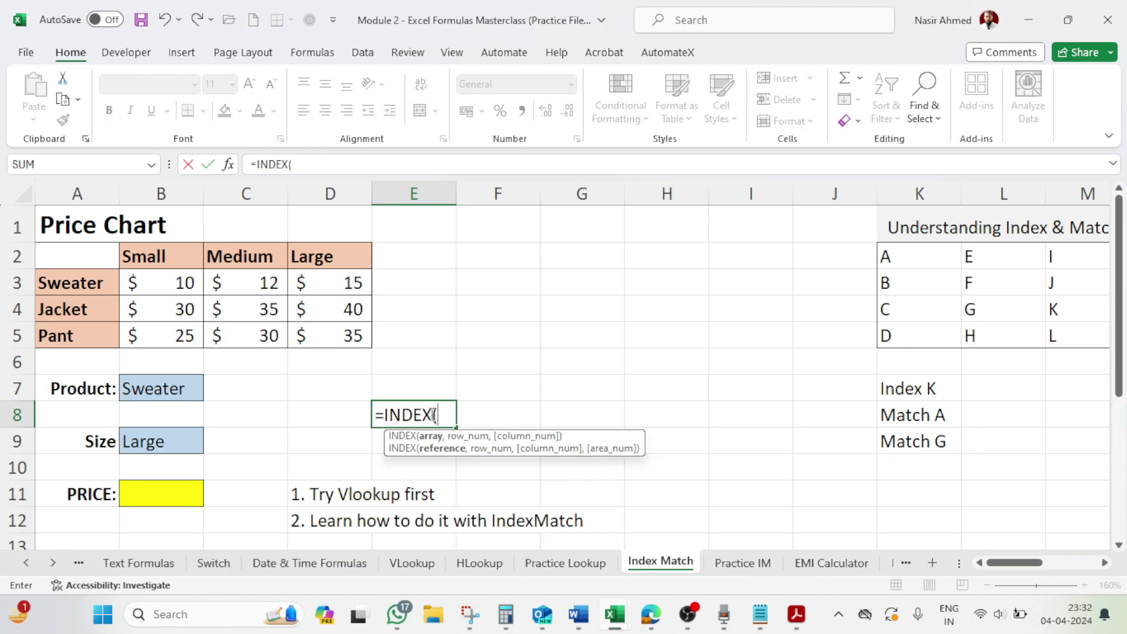
text(ar)
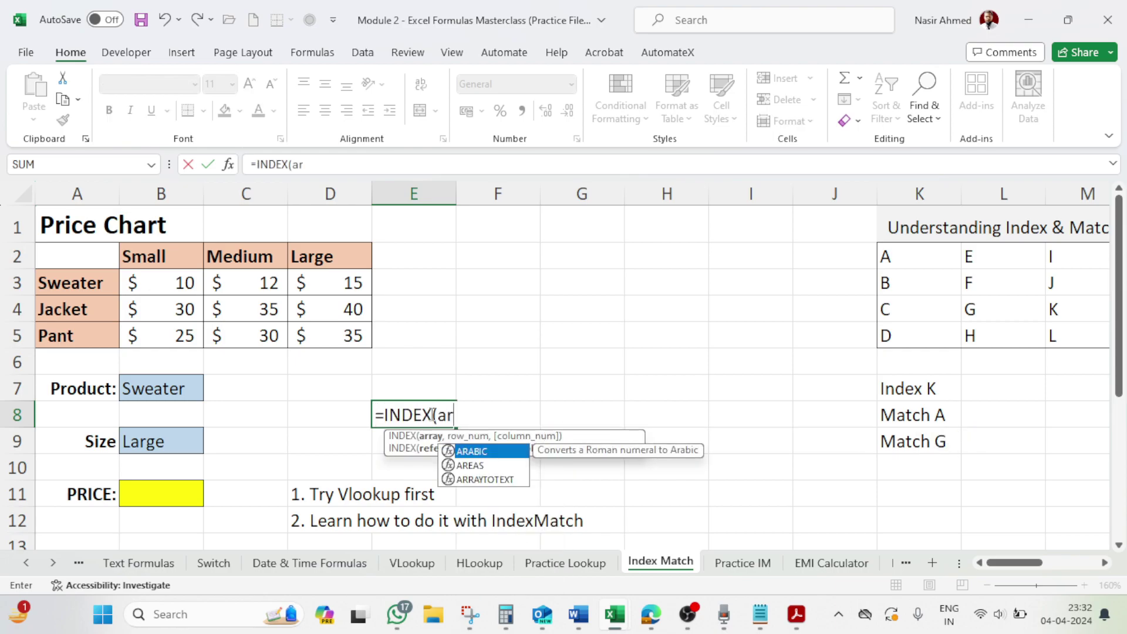
text(ra)
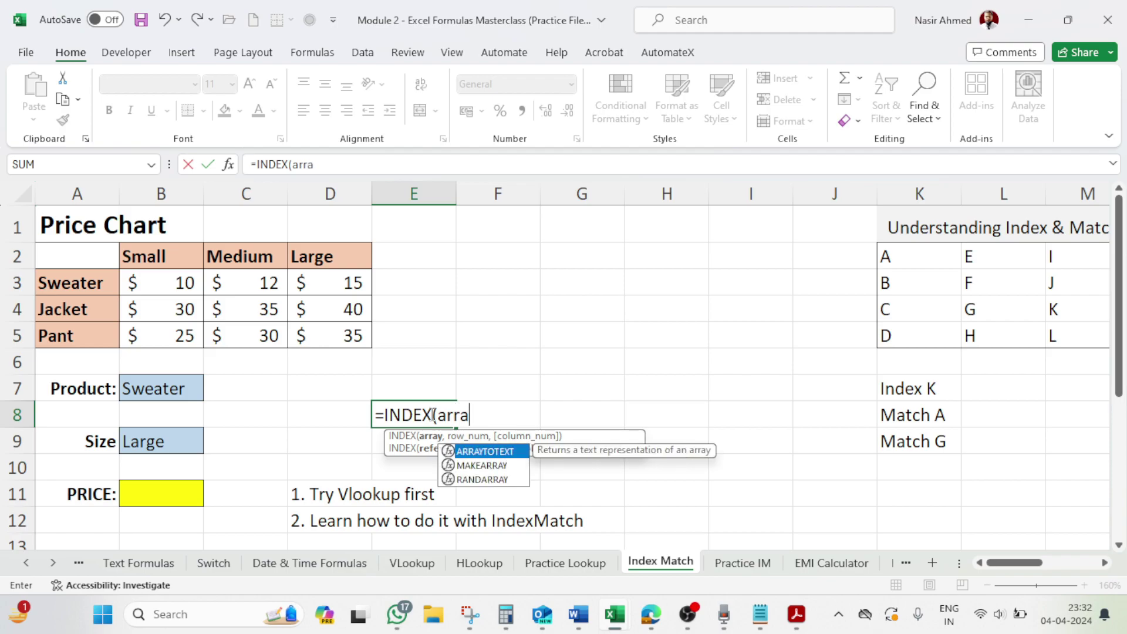
text(y)
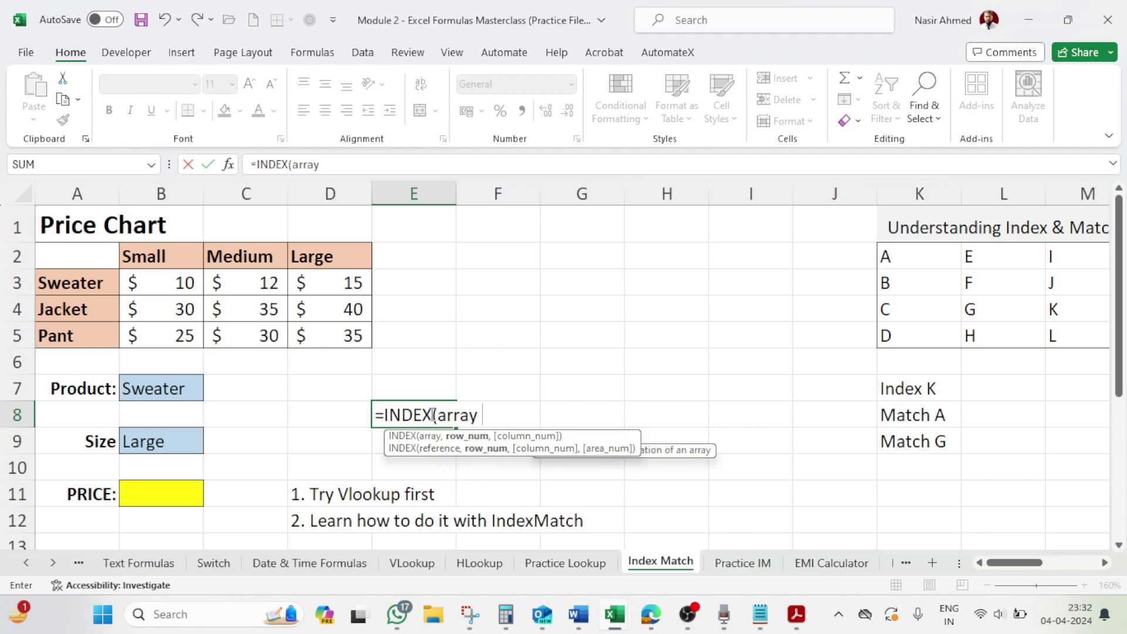
text(,row_nu)
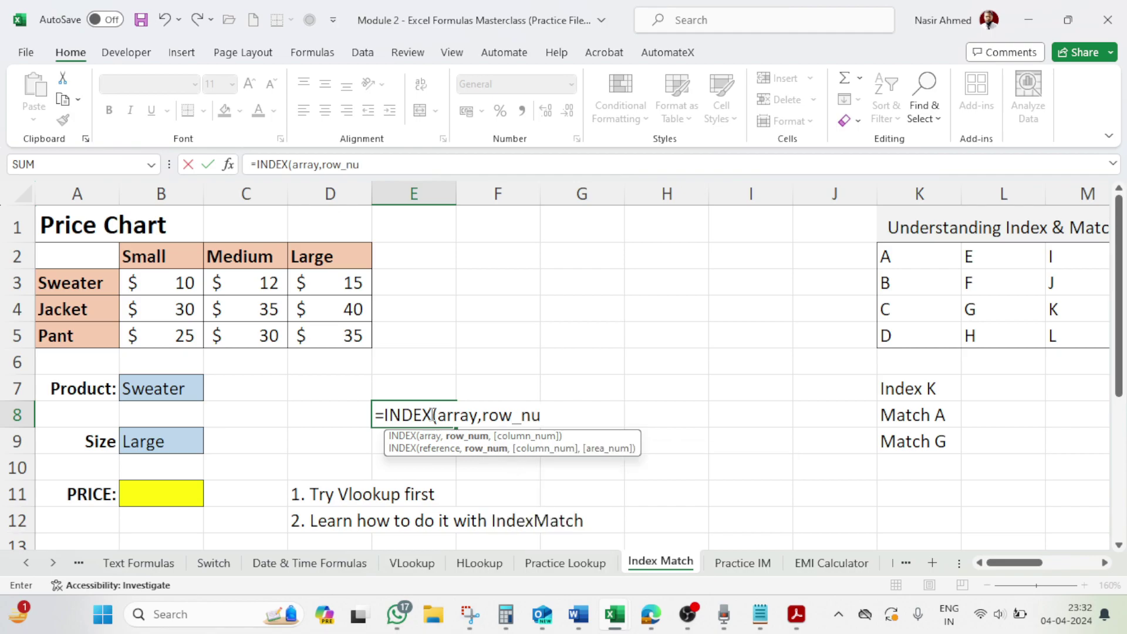
text(m,)
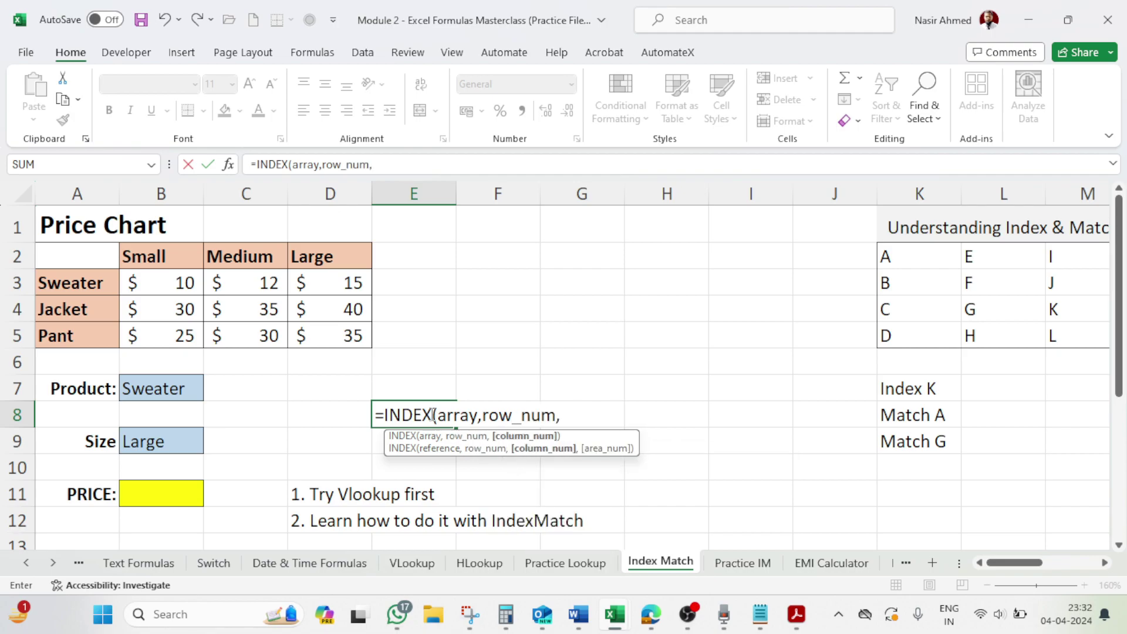
text([c)
text(ol_num)
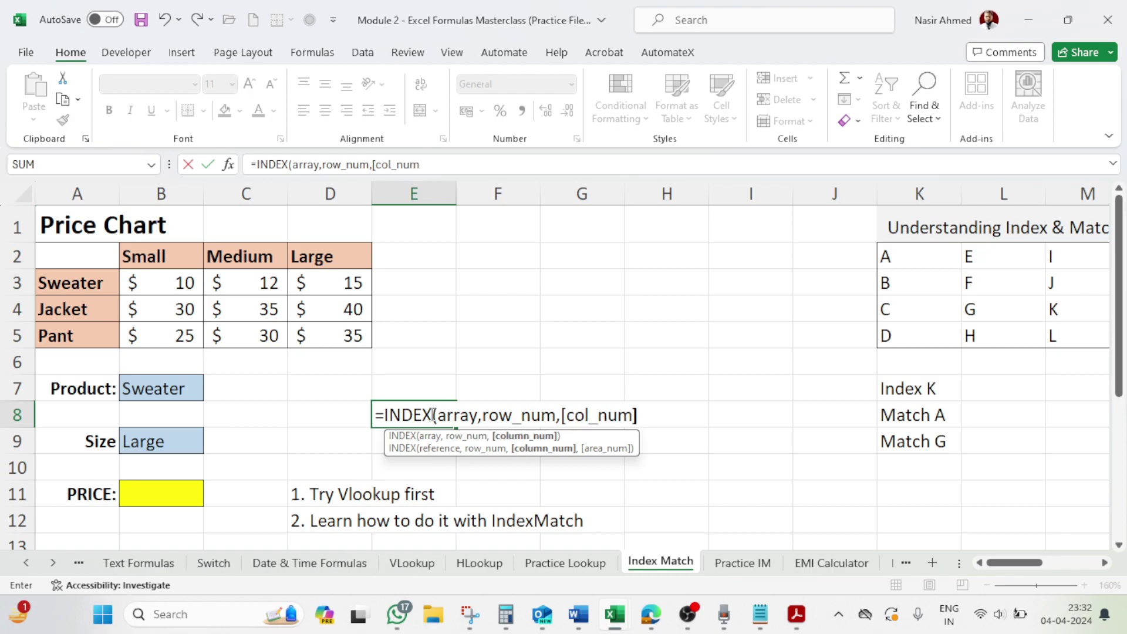
text(]))
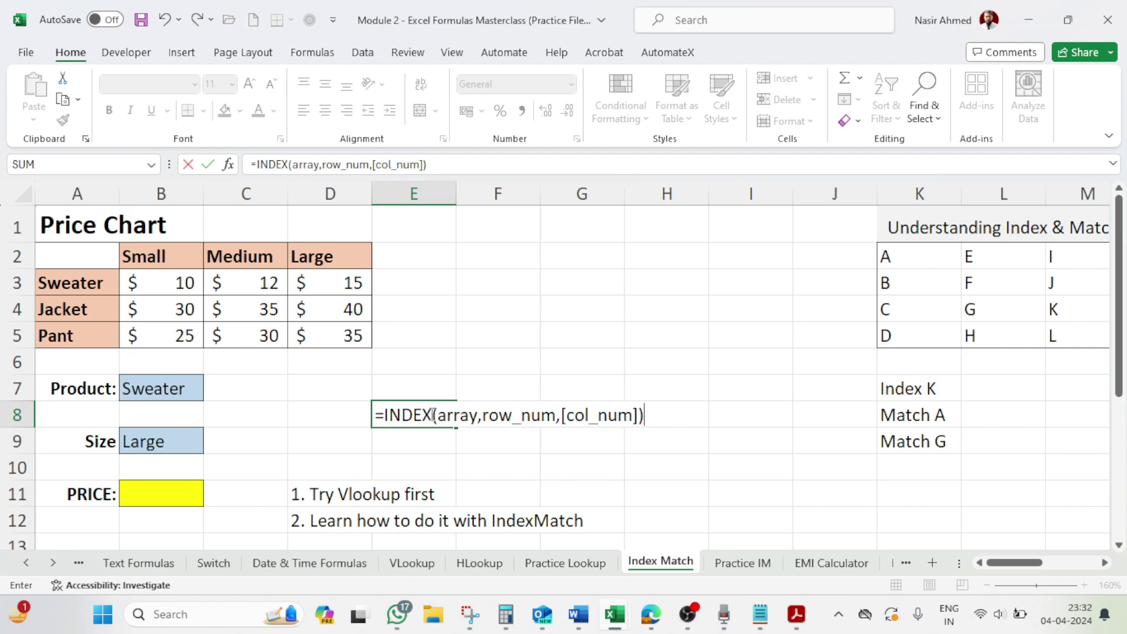
key(shift+Home)
key(BackSpace)
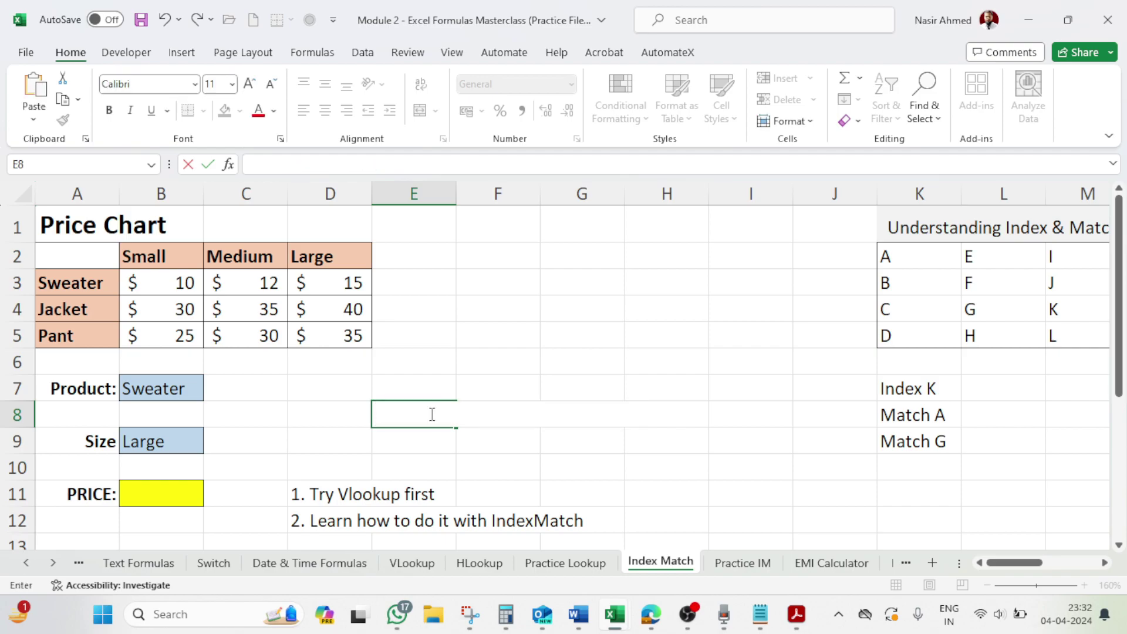
key(Return)
Enter the text note '>> =INDEX(array,row_num,[col_num])' in E8
click(418, 410)
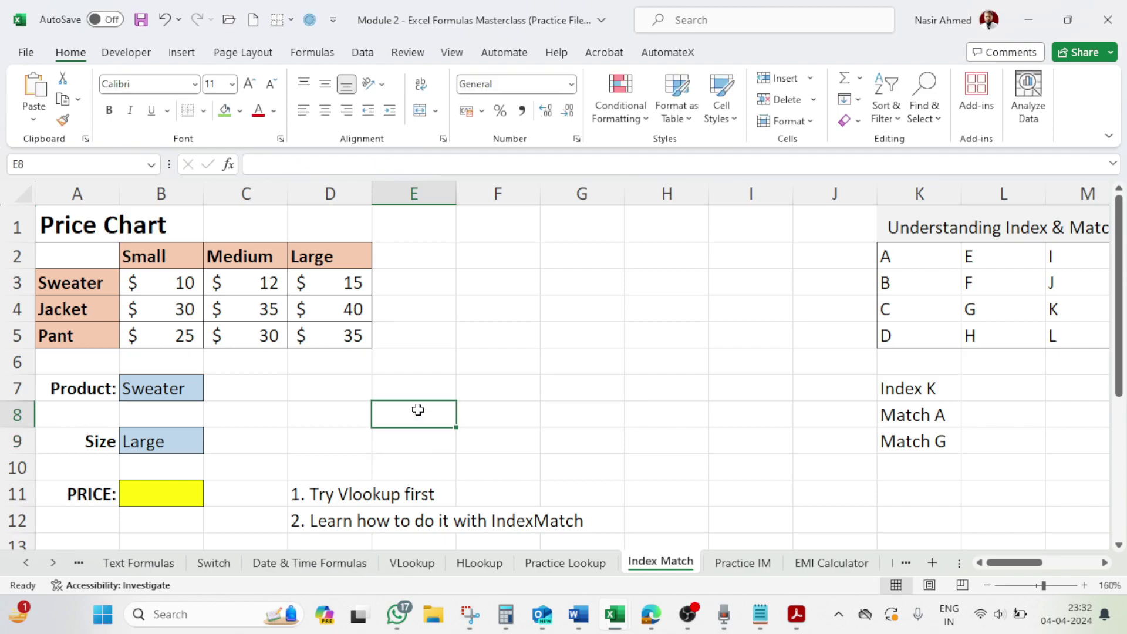
text(>>)
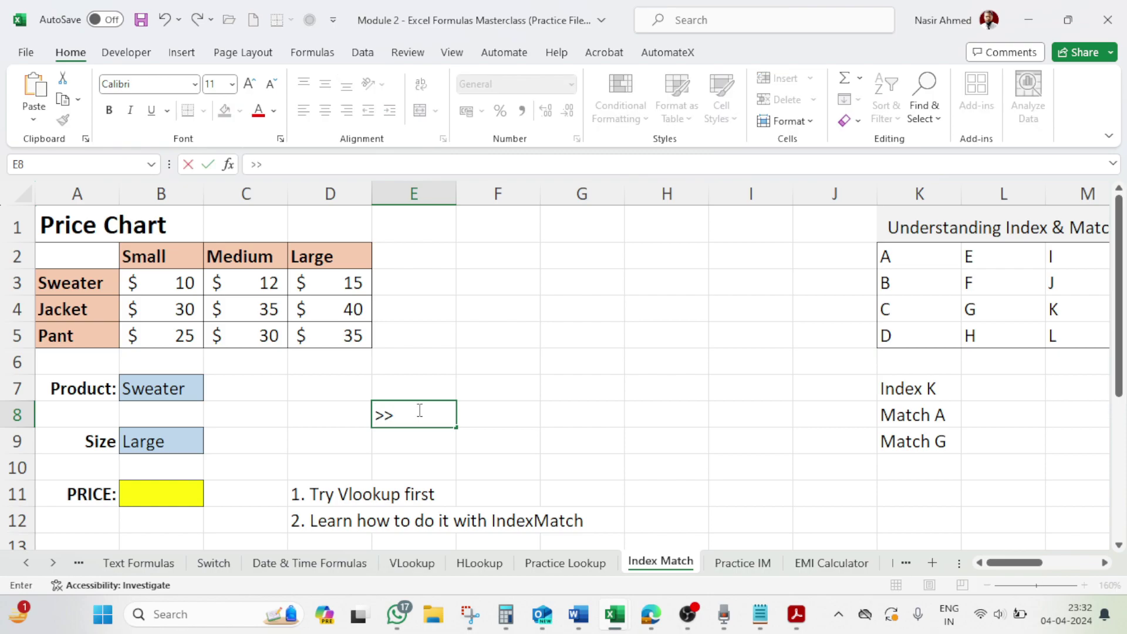
text( =INDEX(array,row_num,[col_num]))
key(Return)
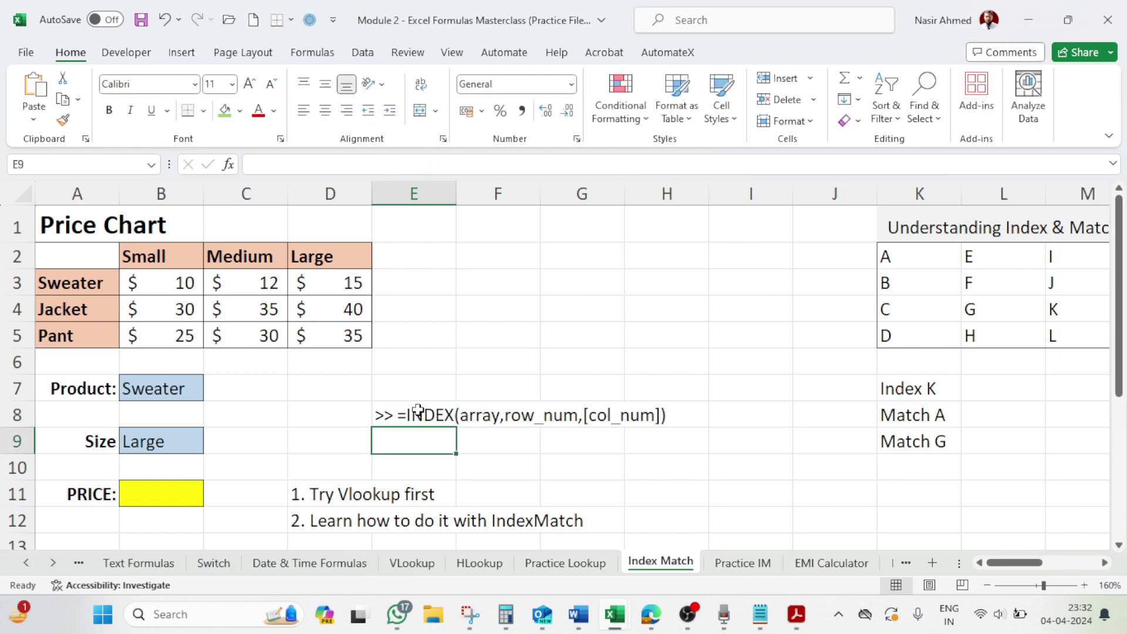
click(418, 410)
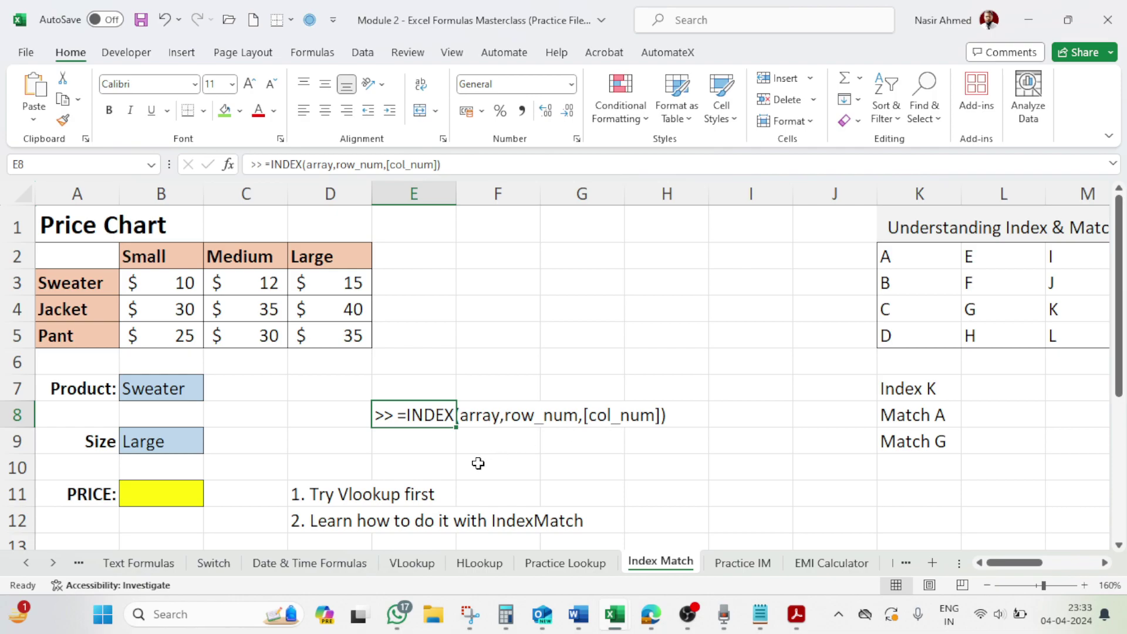
click(477, 415)
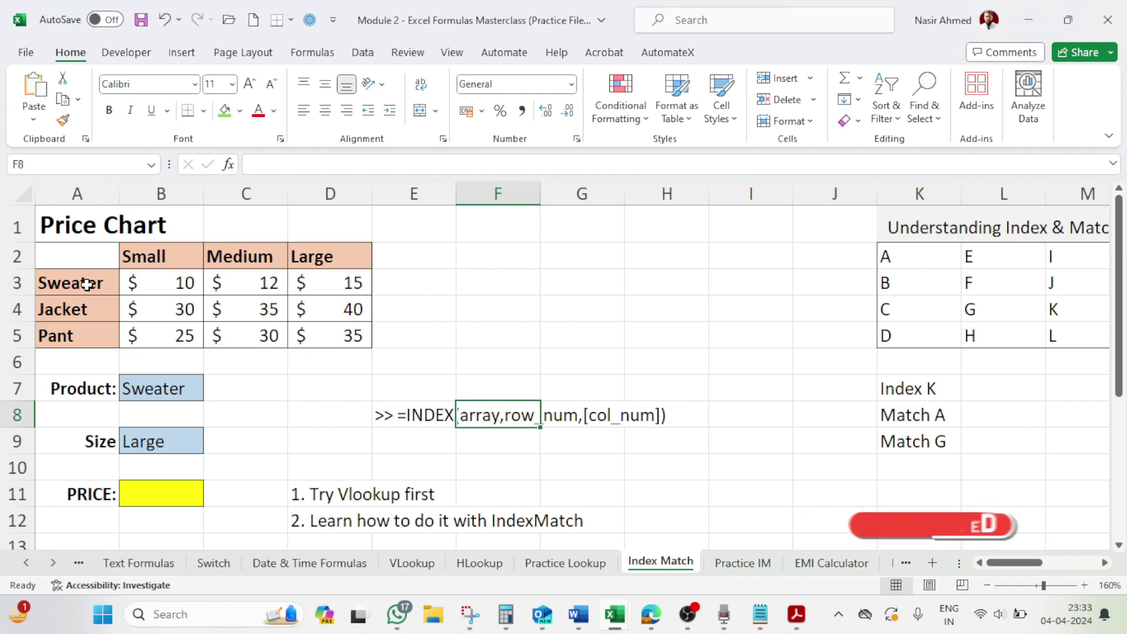
click(86, 284)
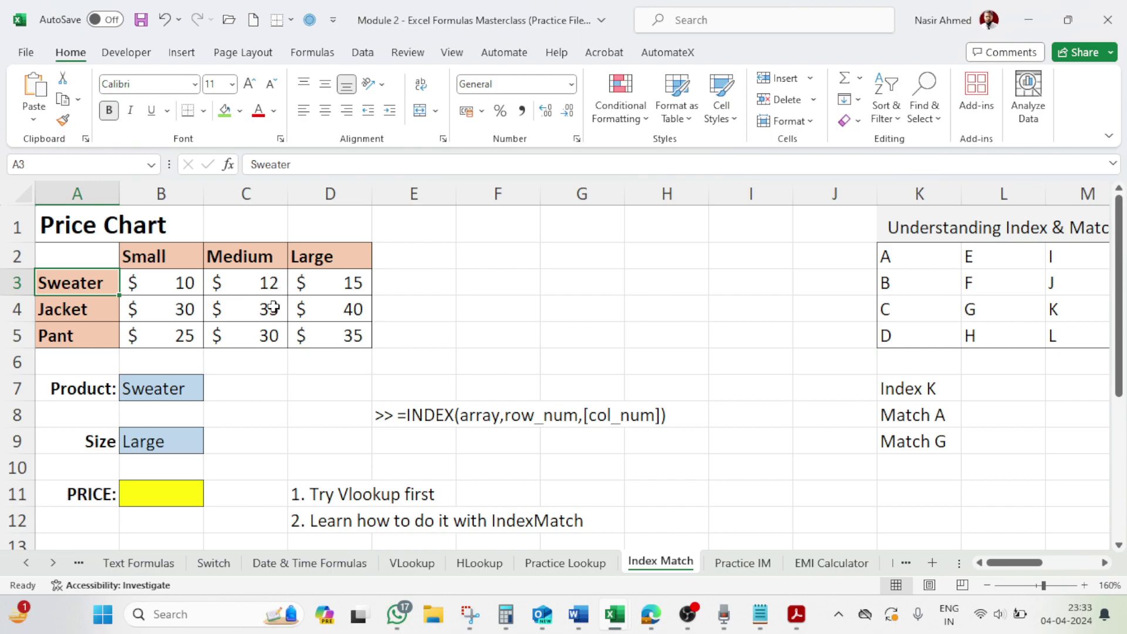
scroll(469, 364, right, 2)
click(659, 387)
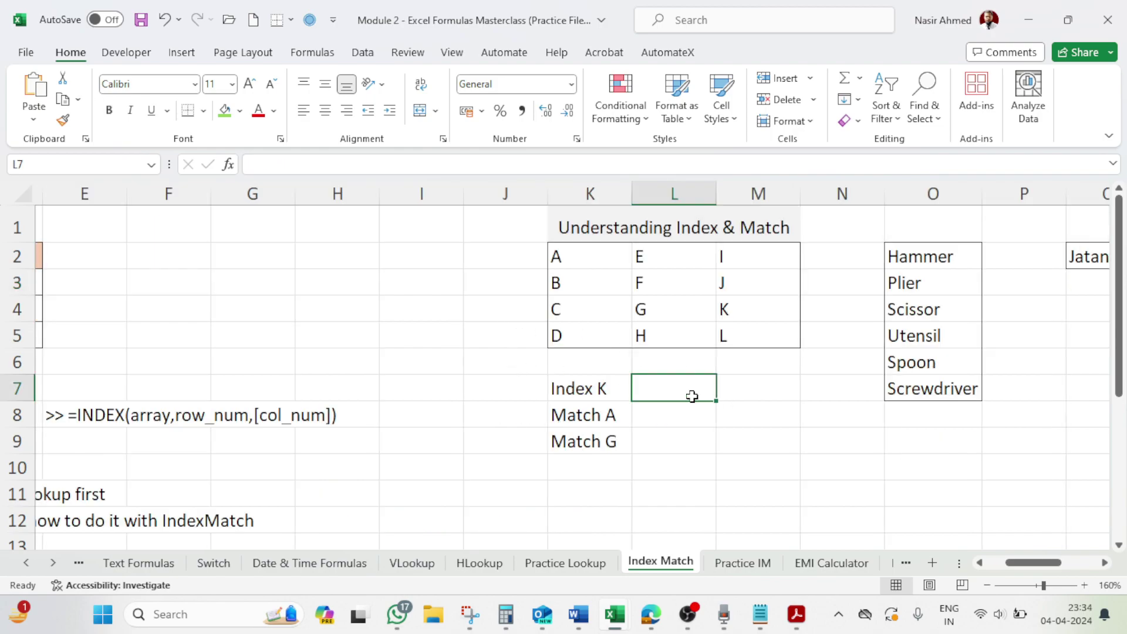
Enter =INDEX(K2:M5,3,3) in L7 to return K from the letter grid
text(=)
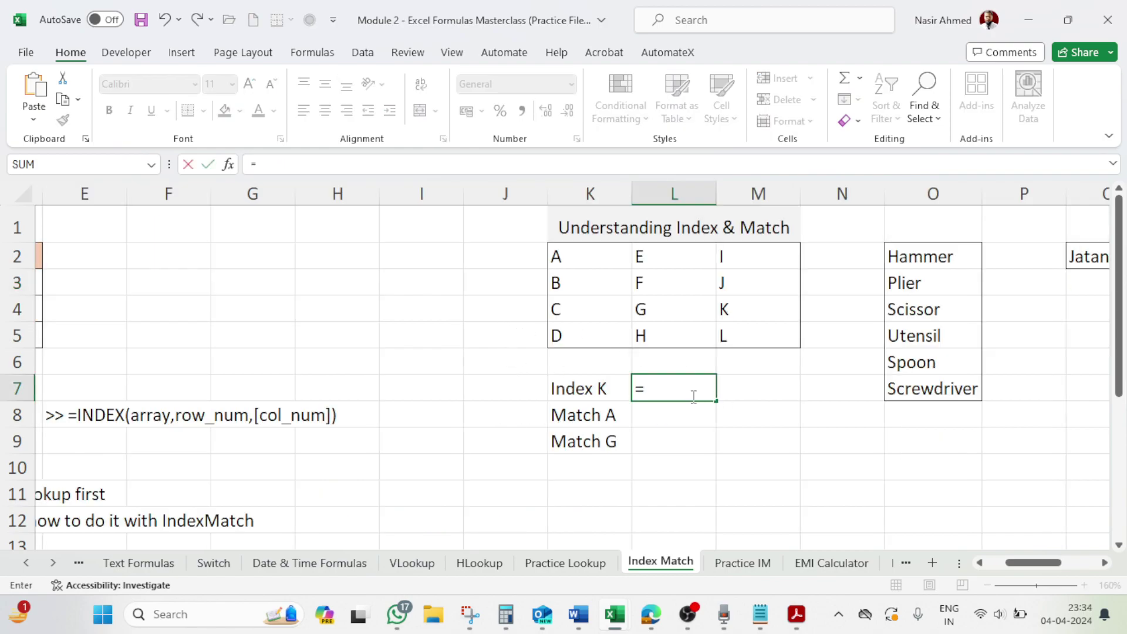
text(in)
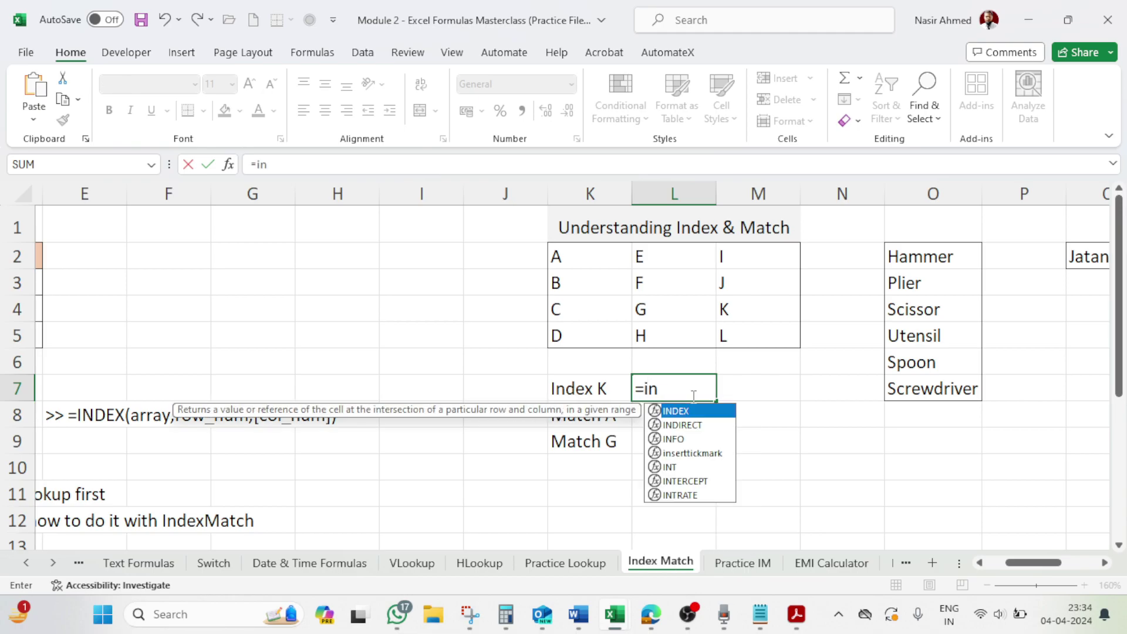
text(de)
key(Tab)
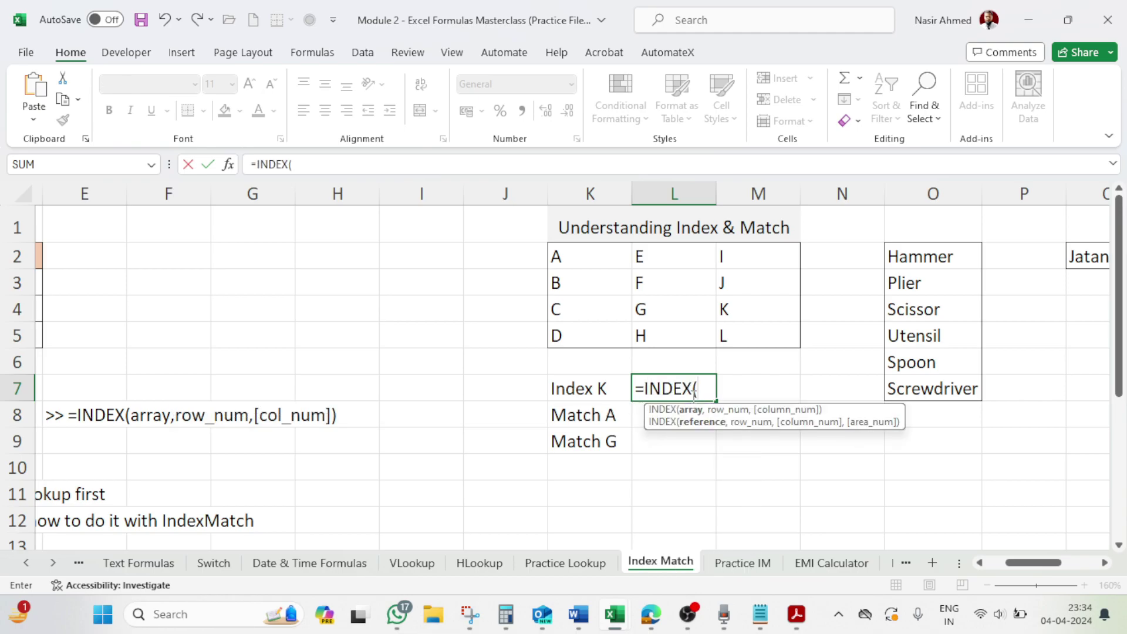
drag(584, 250, 746, 346)
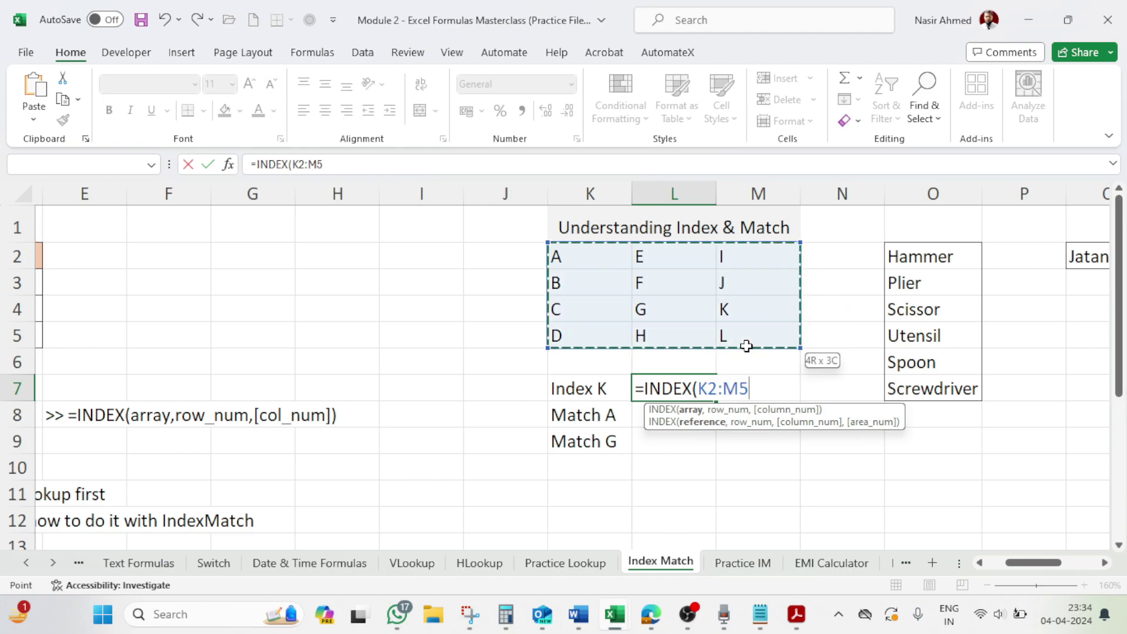
text(,)
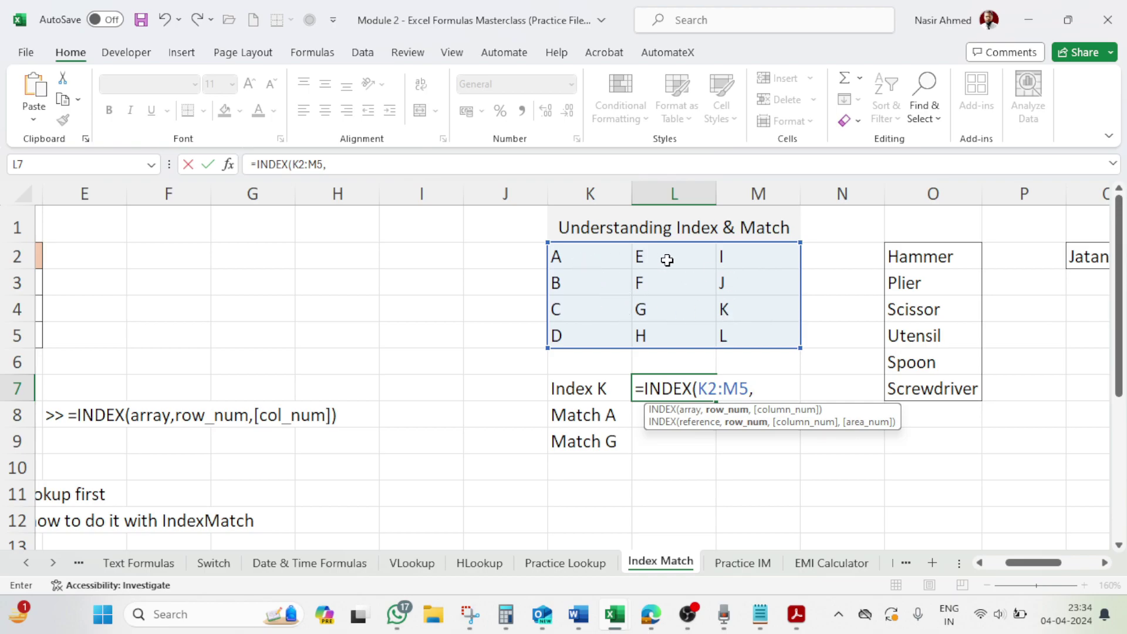
text(3)
text(,)
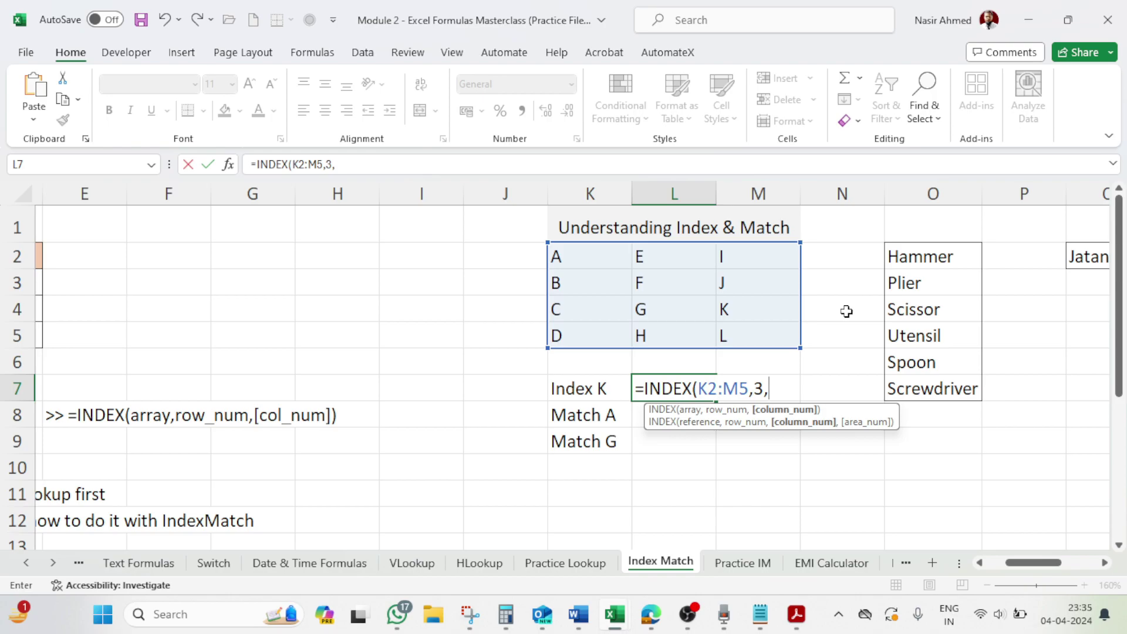
key(BackSpace)
key(BackSpace)
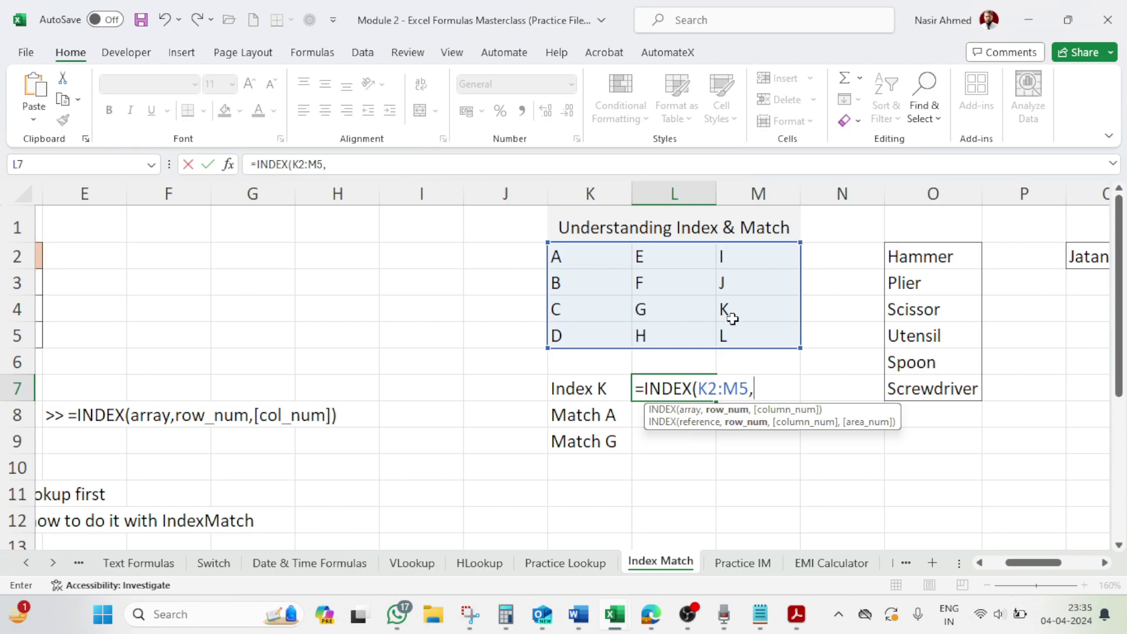
text(3,)
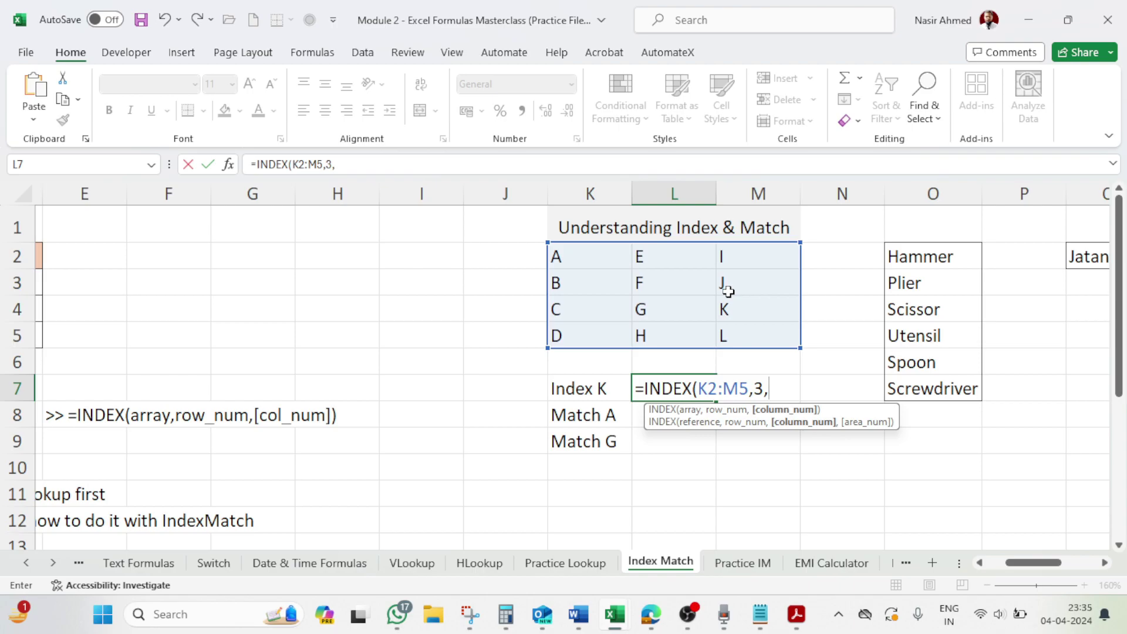
text(3))
key(Return)
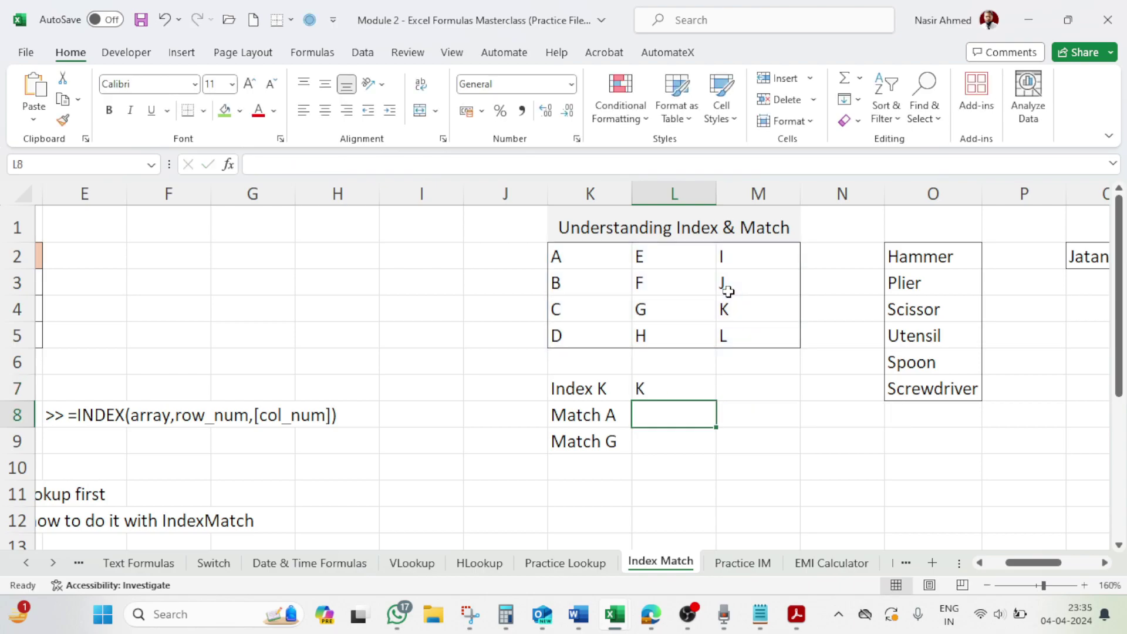
click(670, 385)
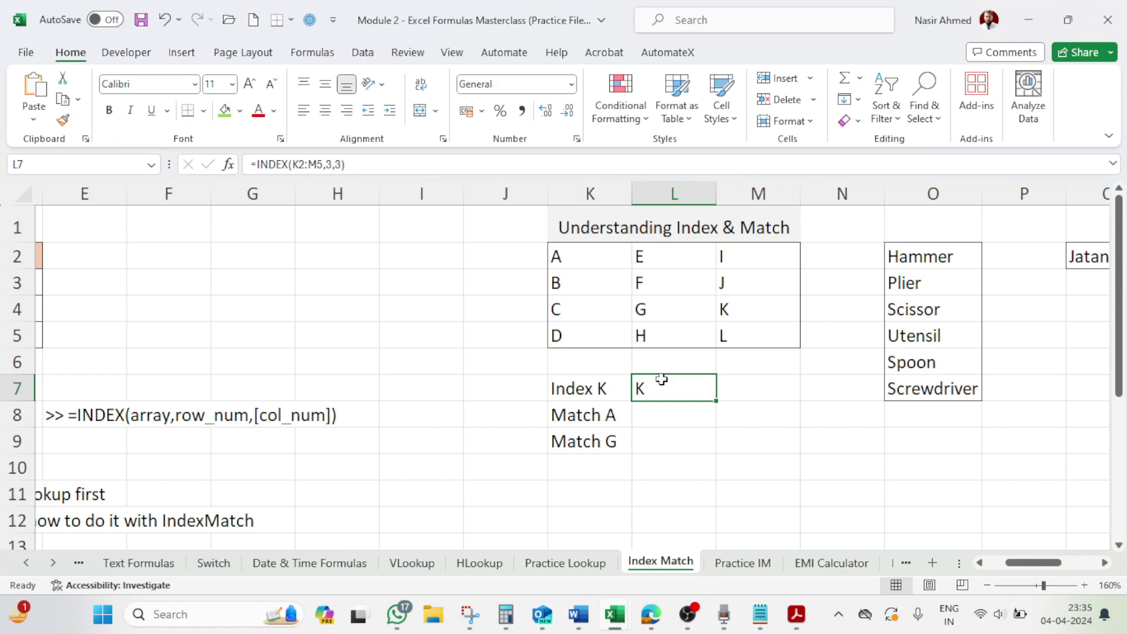
drag(1010, 563, 958, 562)
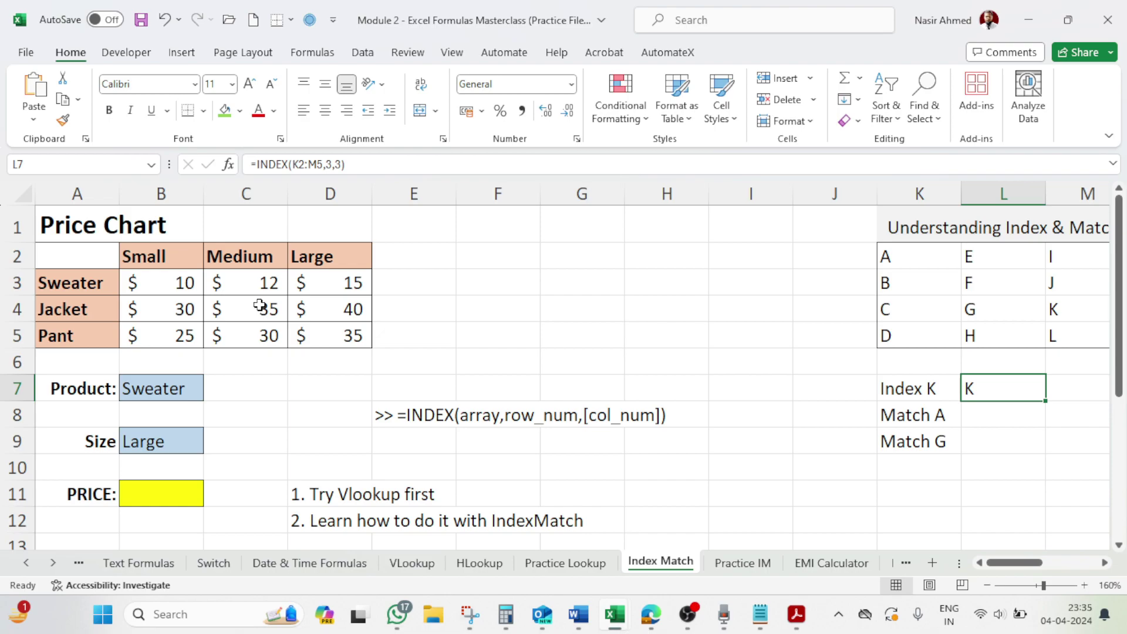
Enter =INDEX(A2:D5,2,4) in B11 to return 15, the Large Sweater price
click(158, 500)
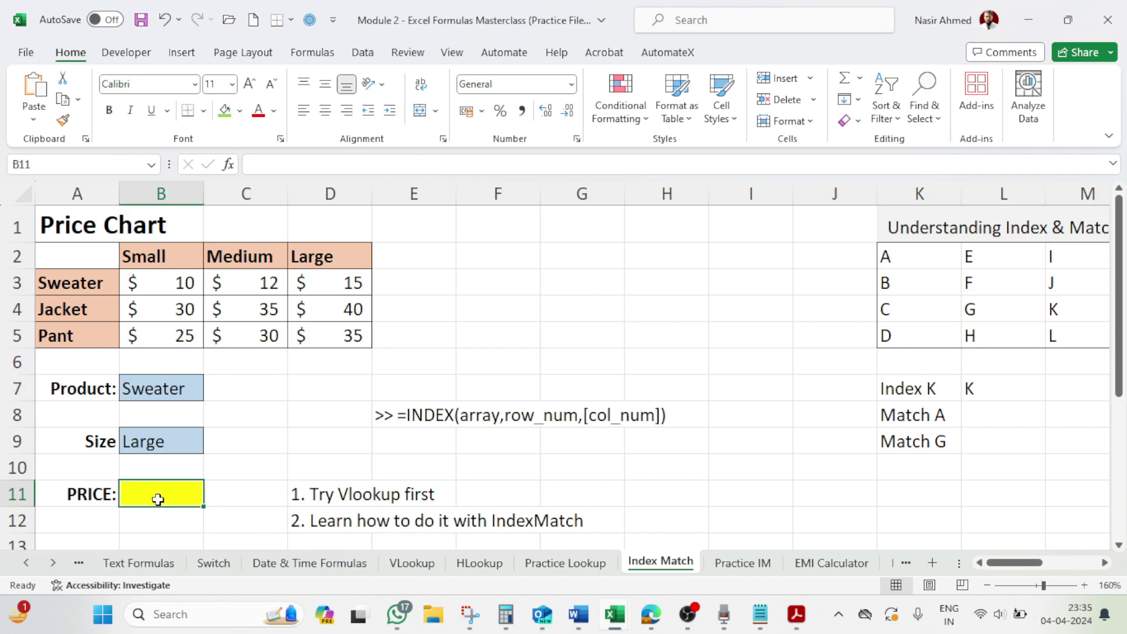
text(=ind)
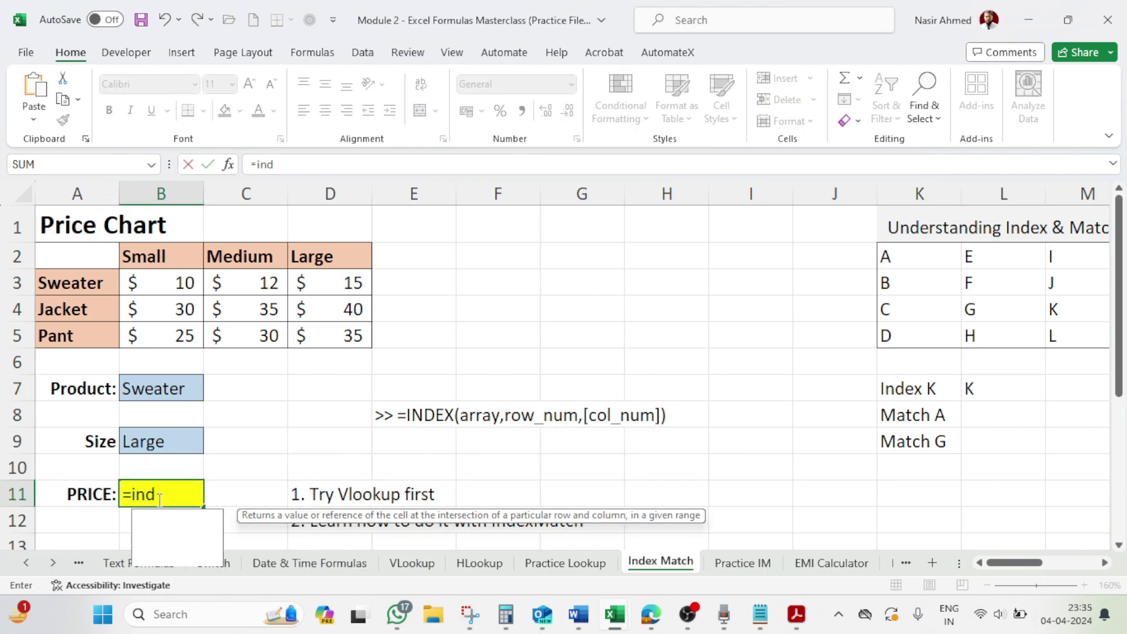
text(ex)
key(Tab)
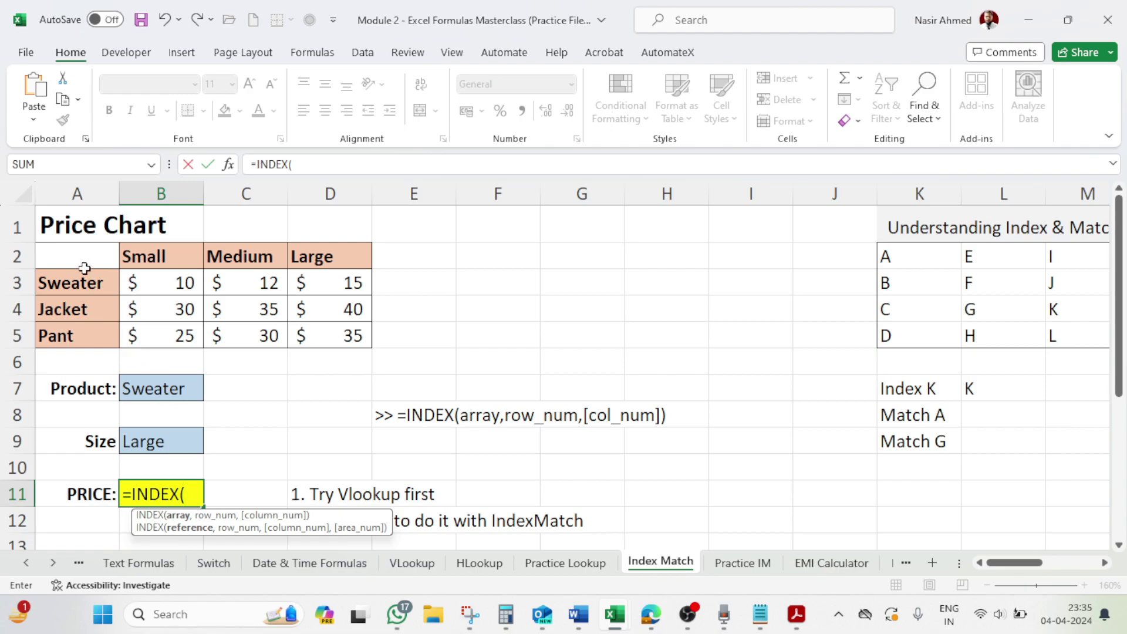
drag(83, 262, 341, 339)
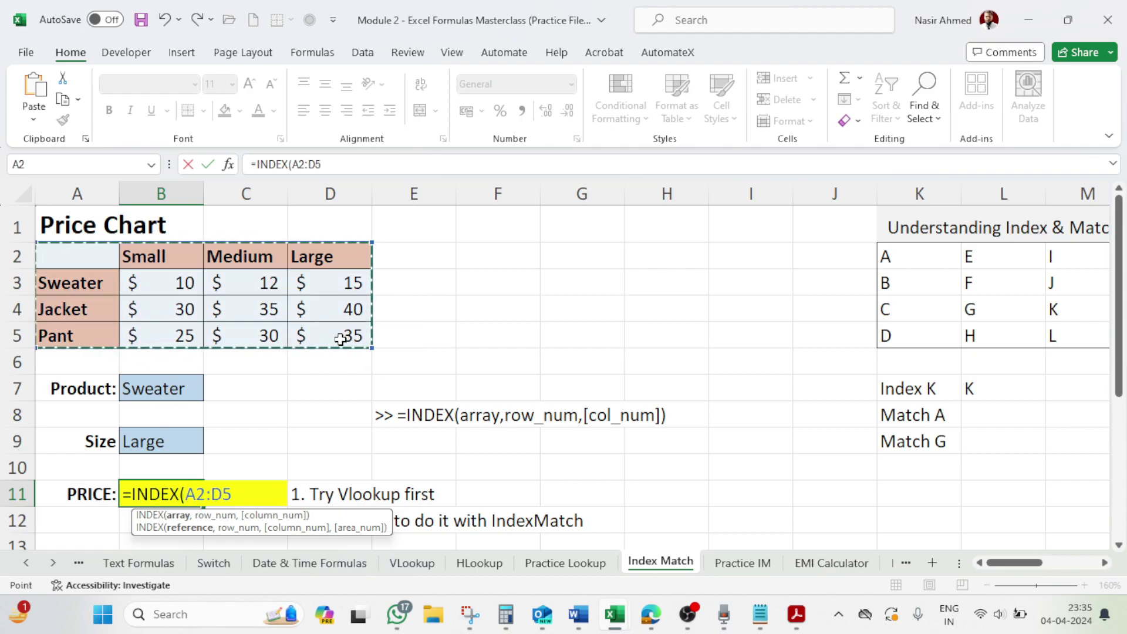
text(,)
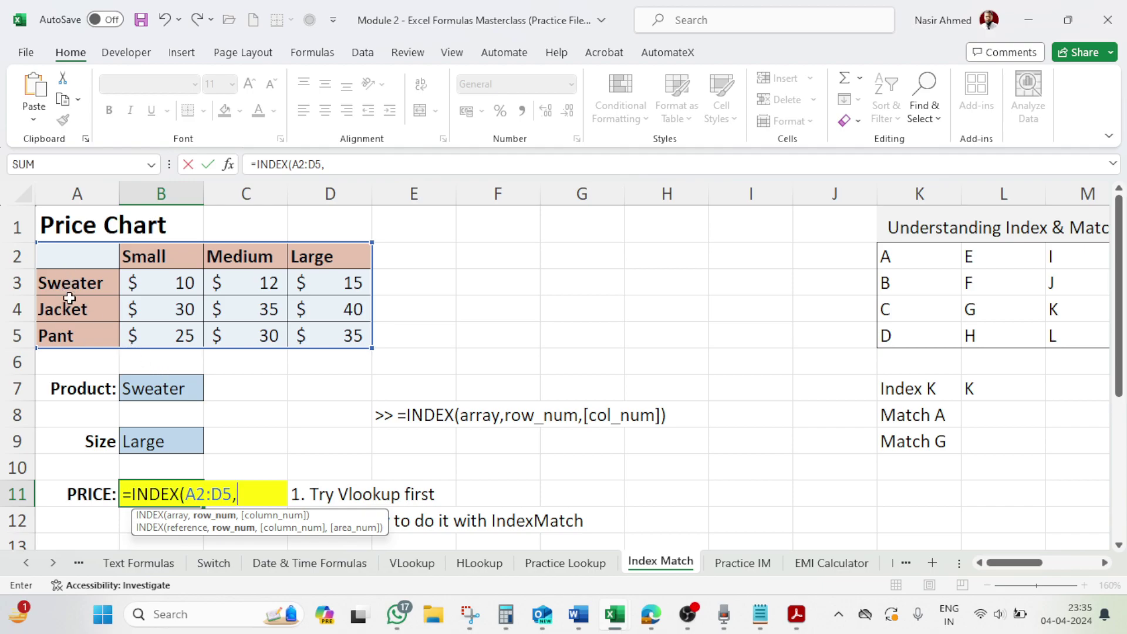
text(2,)
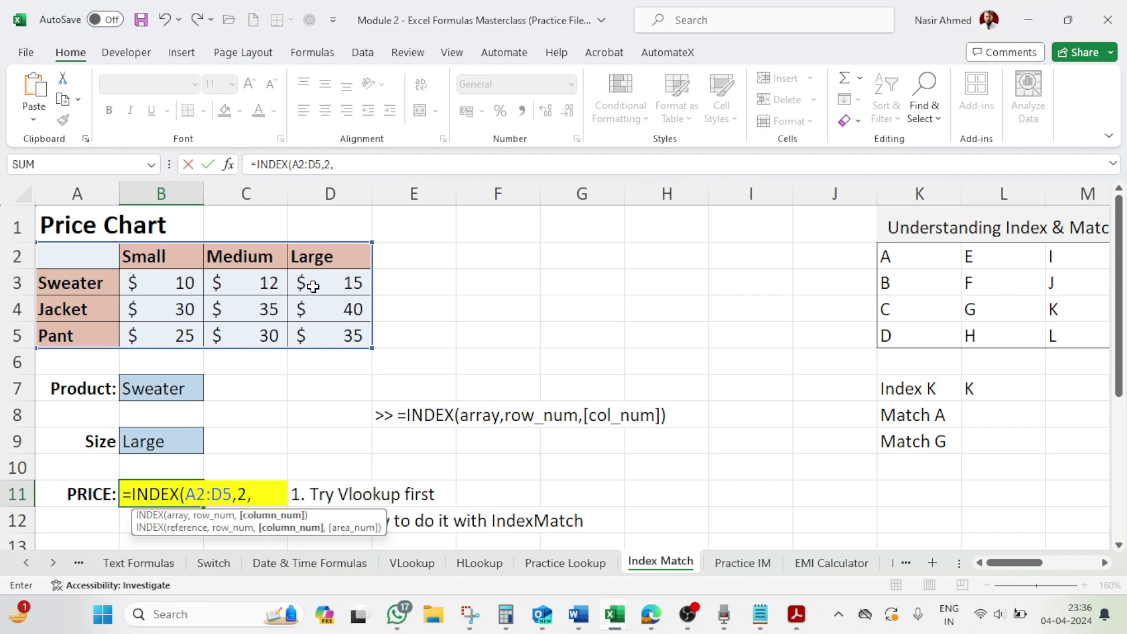
text(4)
text())
key(Return)
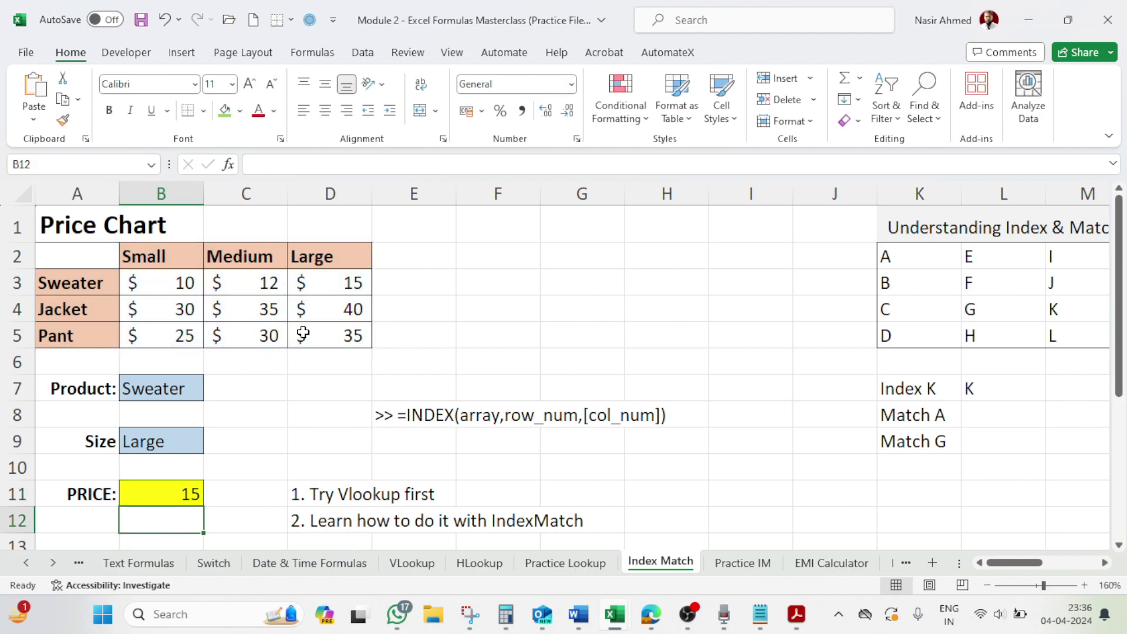
click(77, 286)
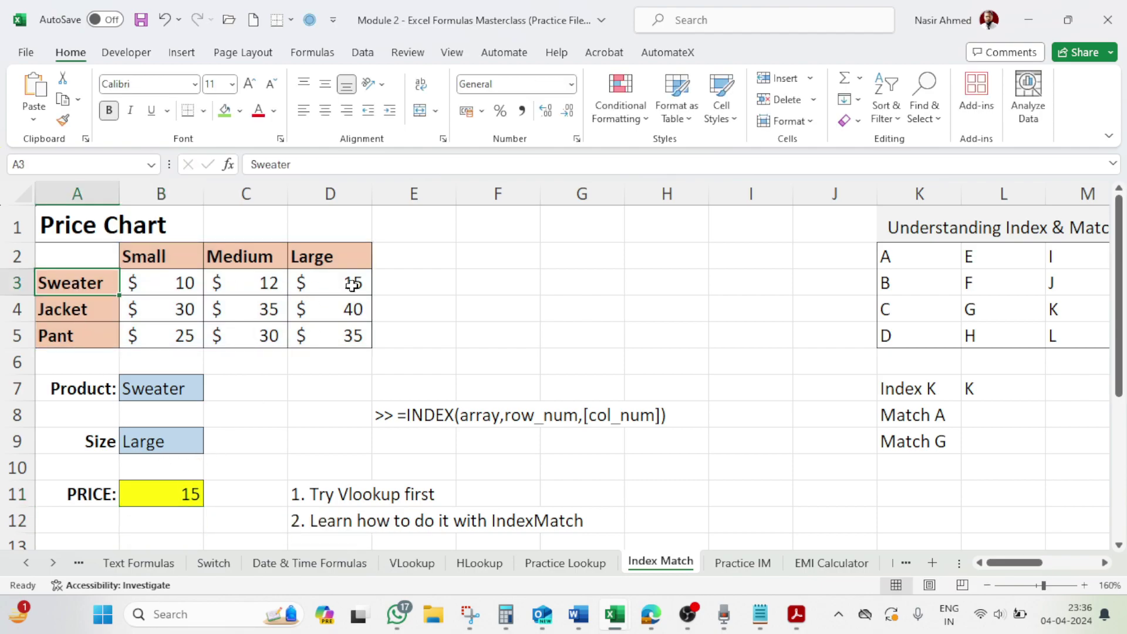
Change Product to Pant and Size to Medium using the dropdowns, then recheck PRICE
click(188, 499)
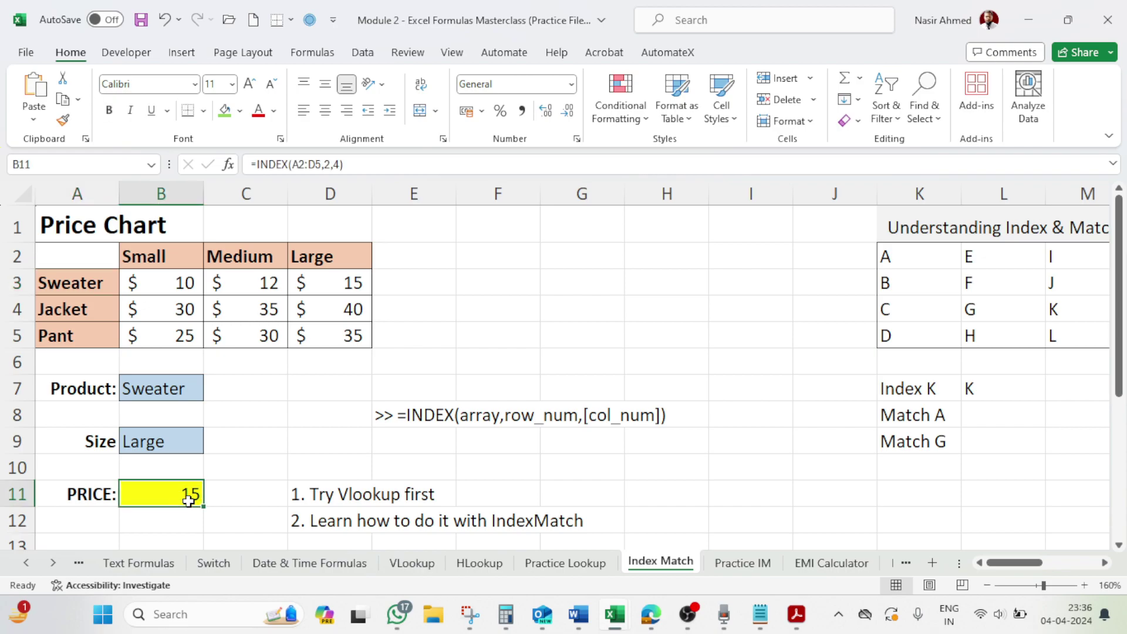
click(187, 391)
click(212, 392)
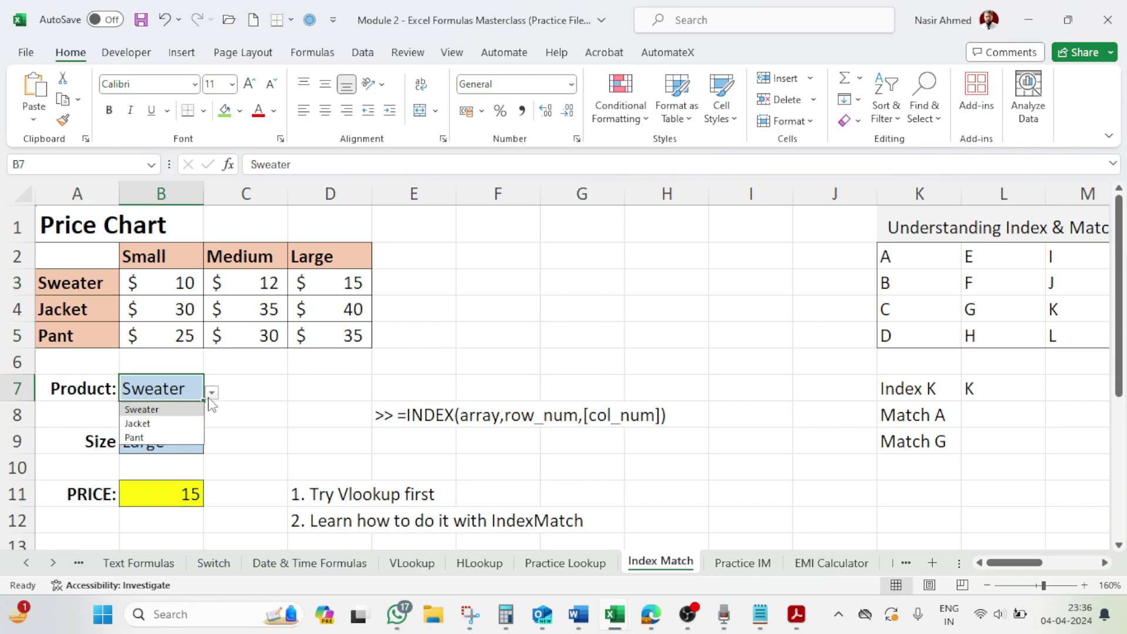
click(158, 438)
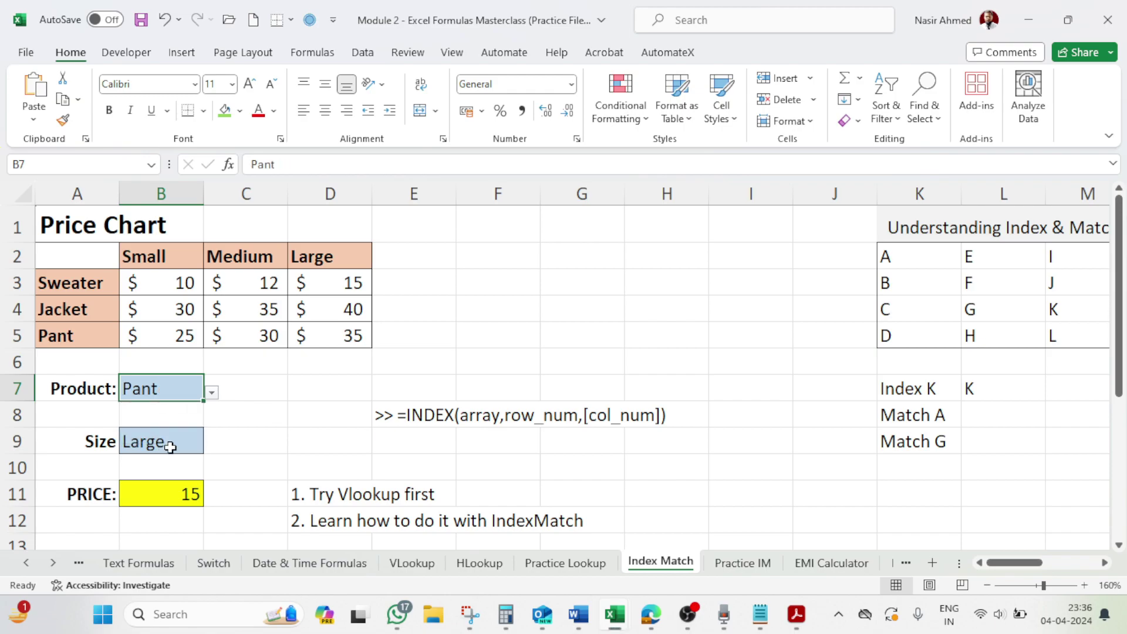
click(168, 443)
click(212, 446)
click(165, 476)
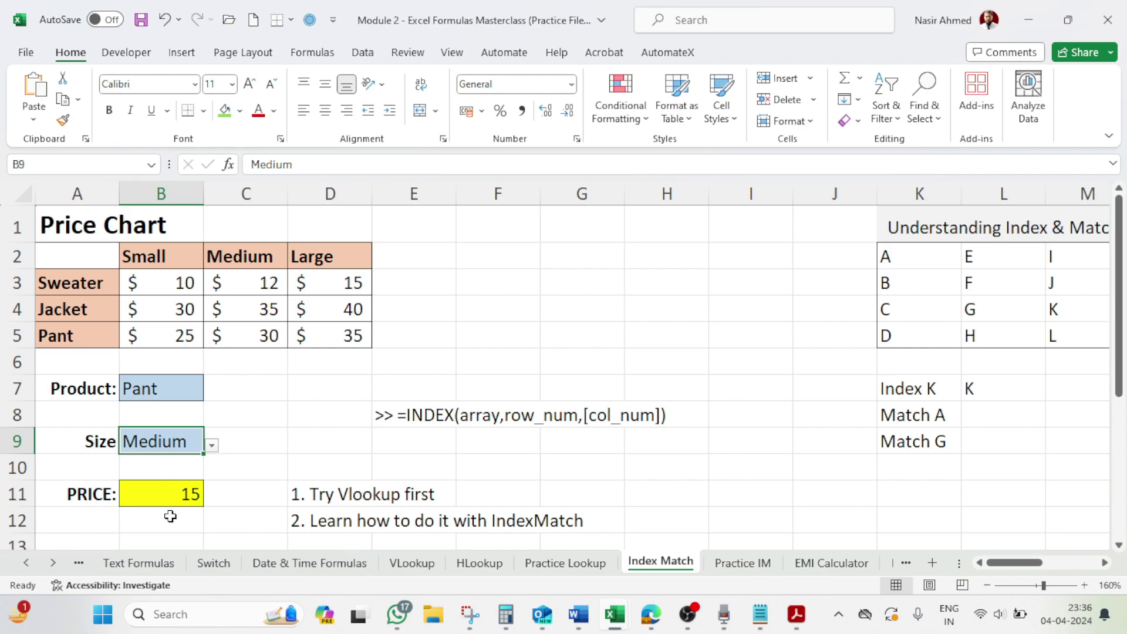
click(179, 495)
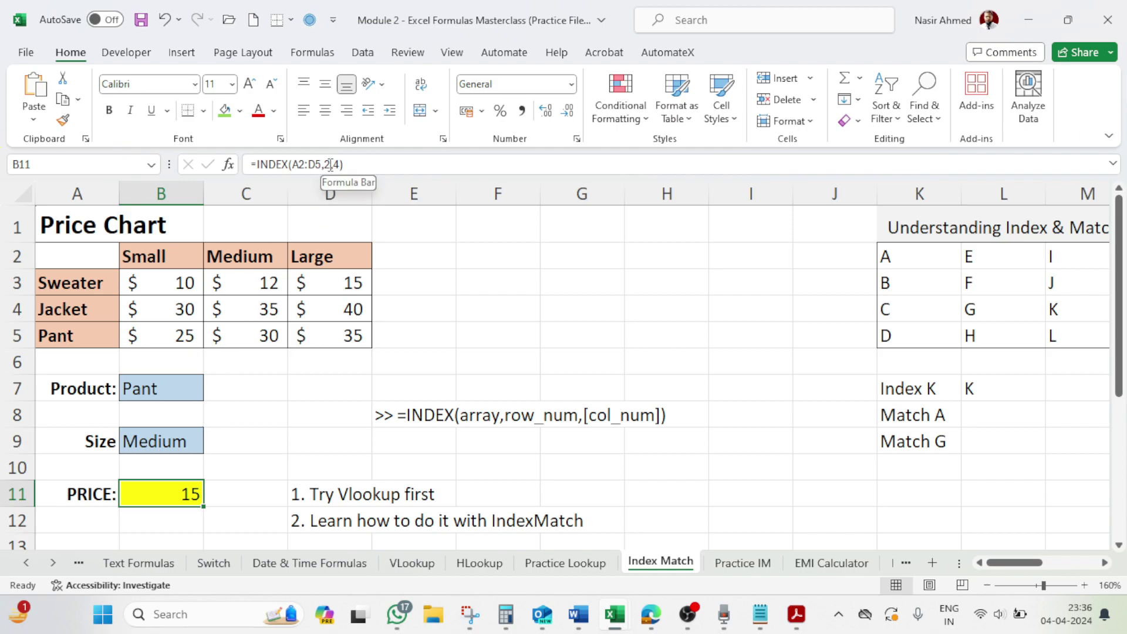
Change the INDEX row number from 2 to 4 so PRICE returns 35
click(331, 164)
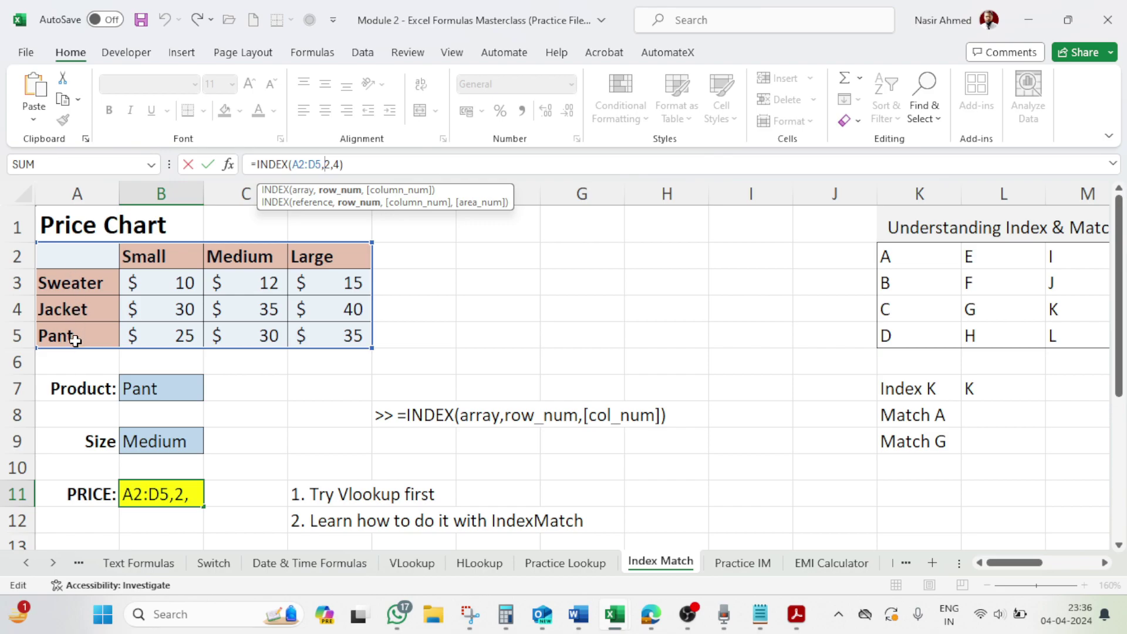
key(Delete)
text(4)
key(Return)
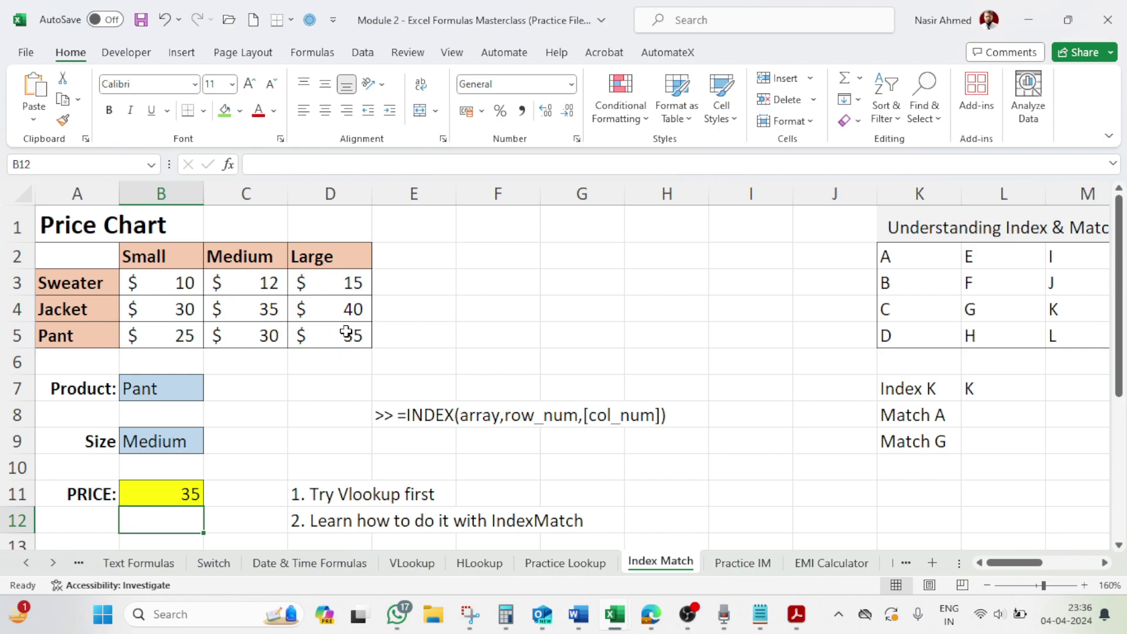
click(191, 495)
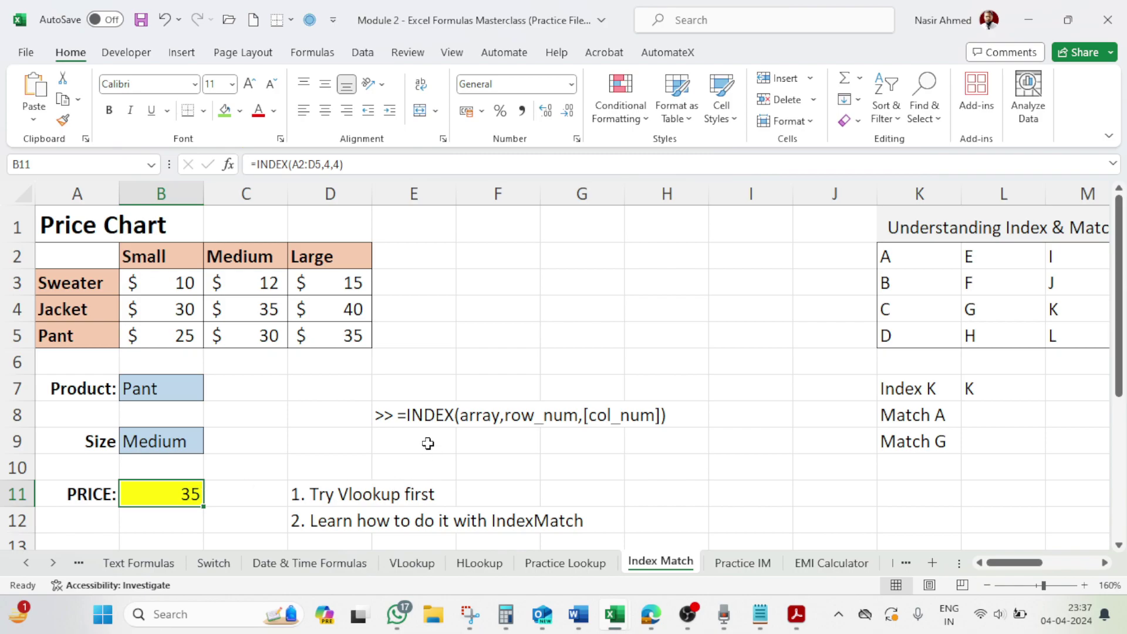
Bring up the Logical Statements PDF in Acrobat on the MATCH function page
click(797, 614)
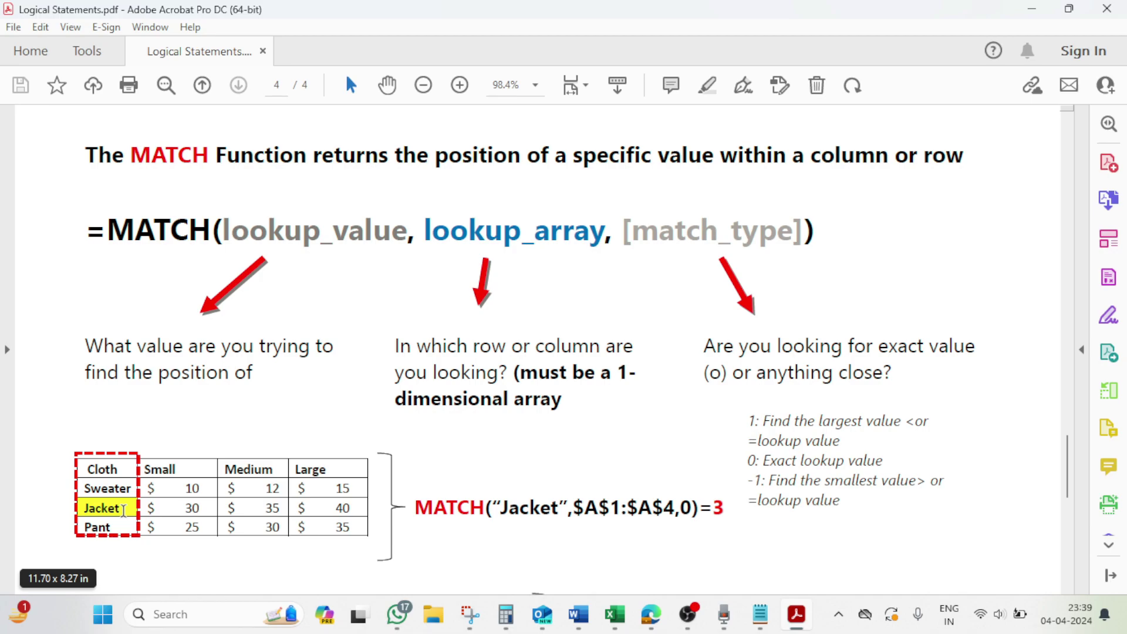
Scroll to the second MATCH example in the PDF, then return to the Excel workbook
scroll(611, 491, down, 2)
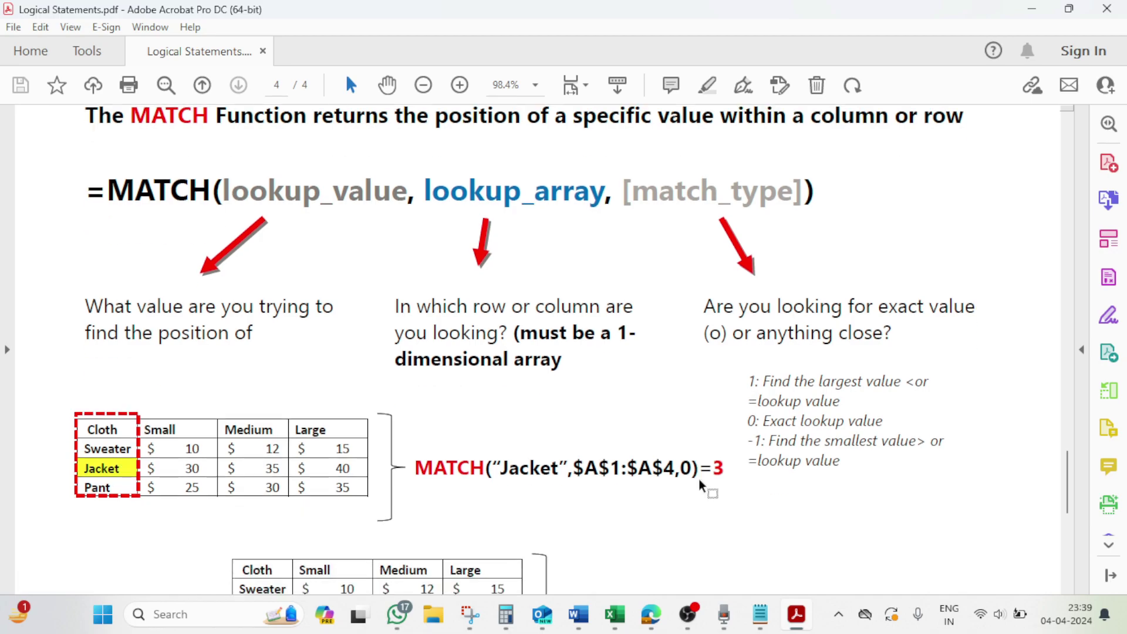
scroll(645, 486, down, 2)
scroll(461, 488, down, 1)
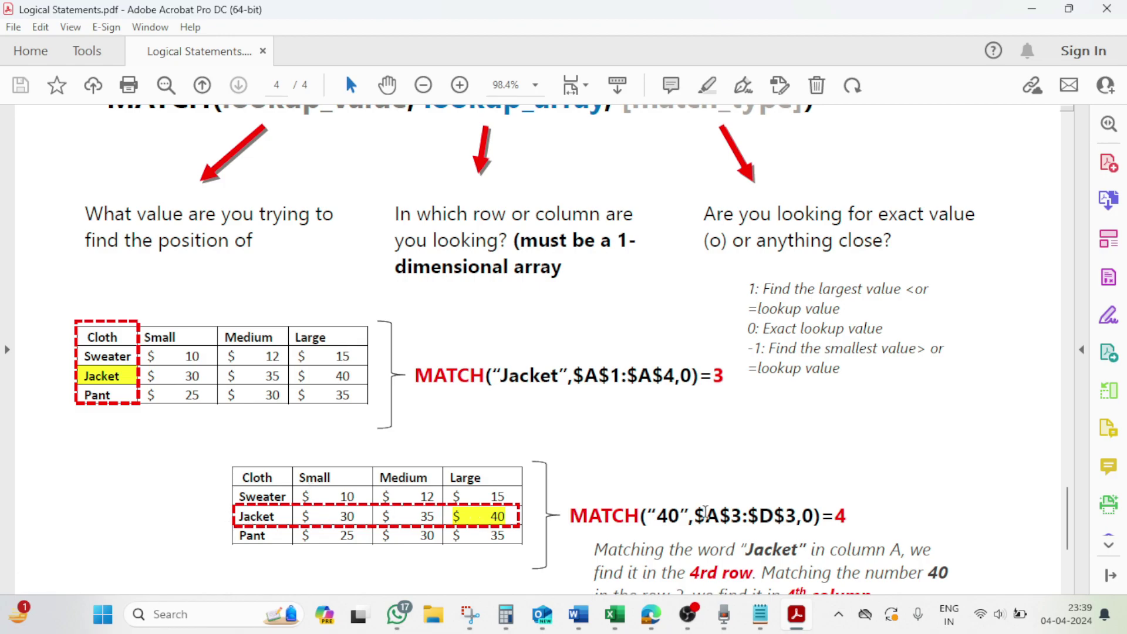
scroll(722, 506, down, 1)
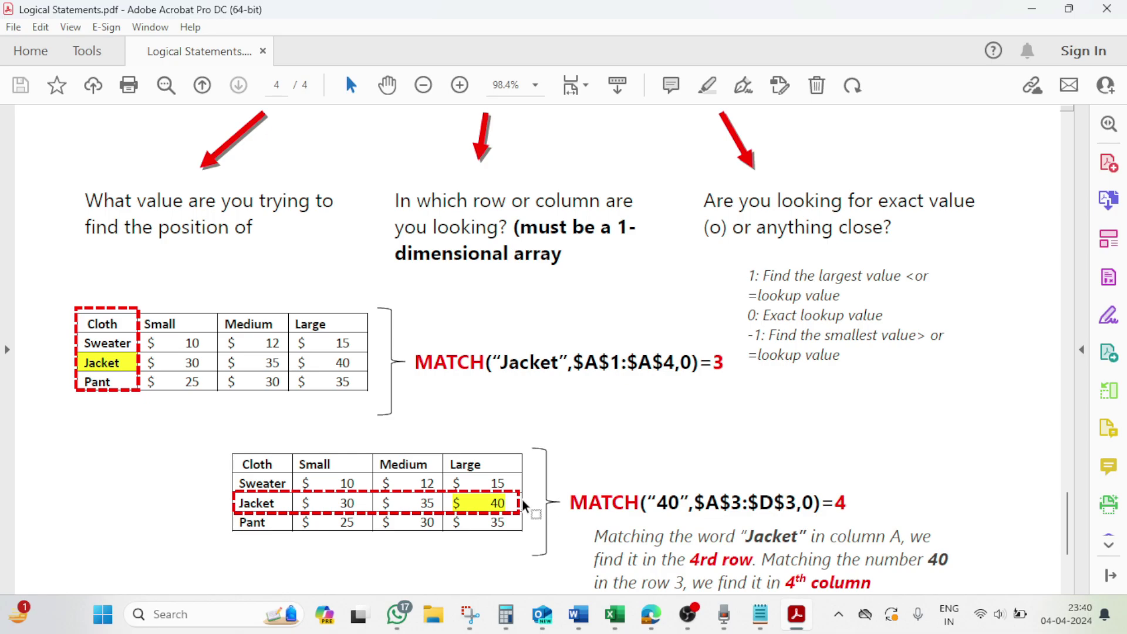
key(alt+Tab)
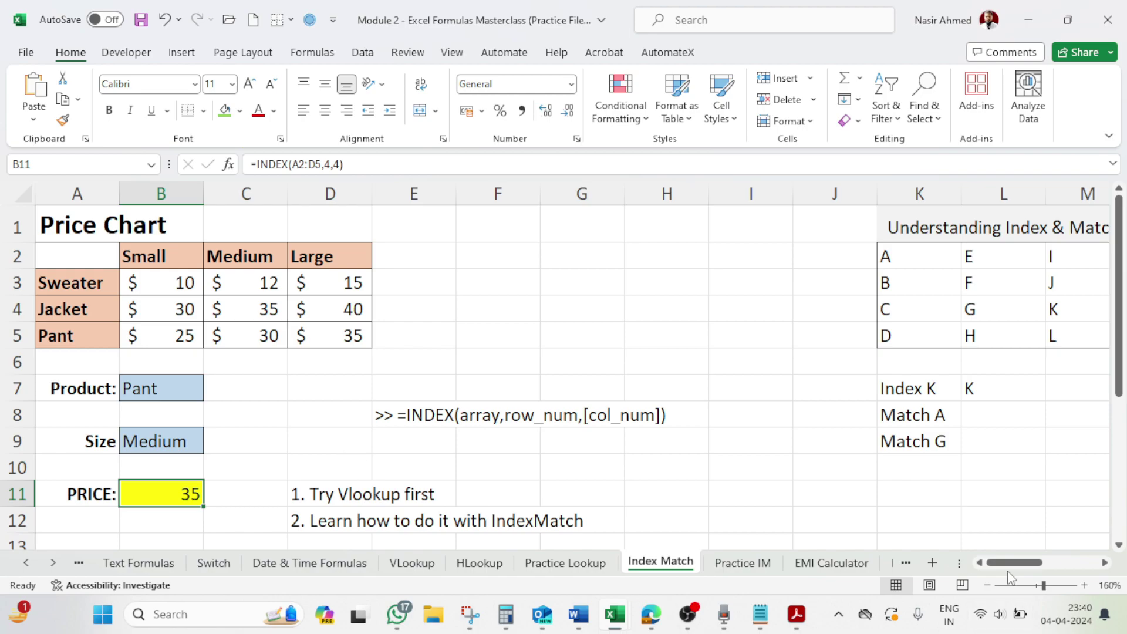
Look over the tool list to find Utensil, then select cell O9 below it
drag(1017, 564, 1048, 565)
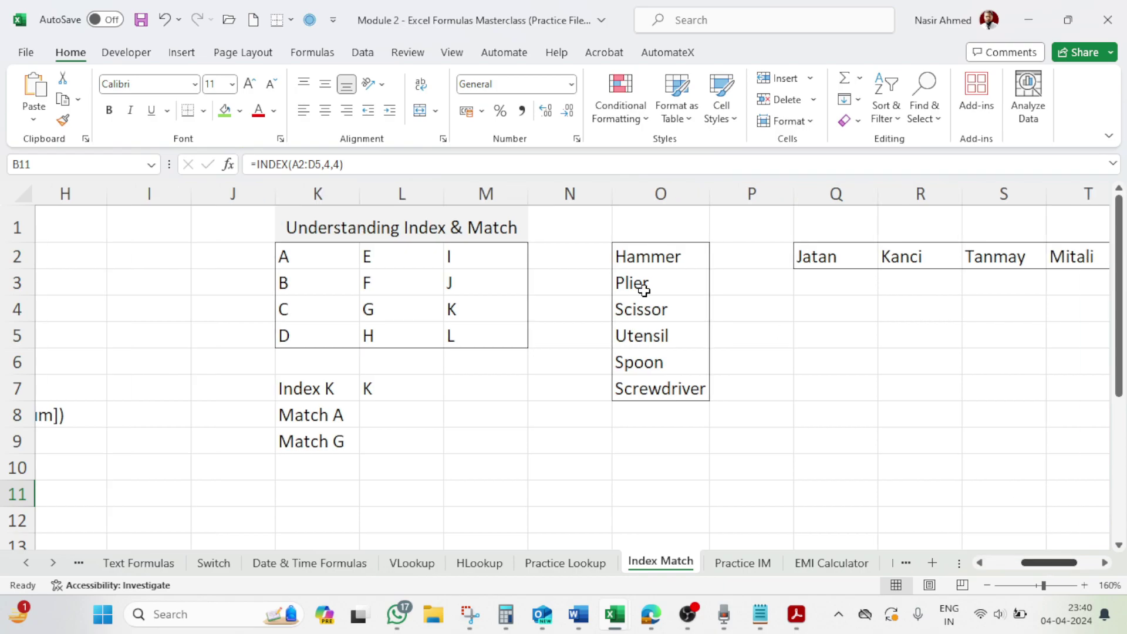
click(646, 255)
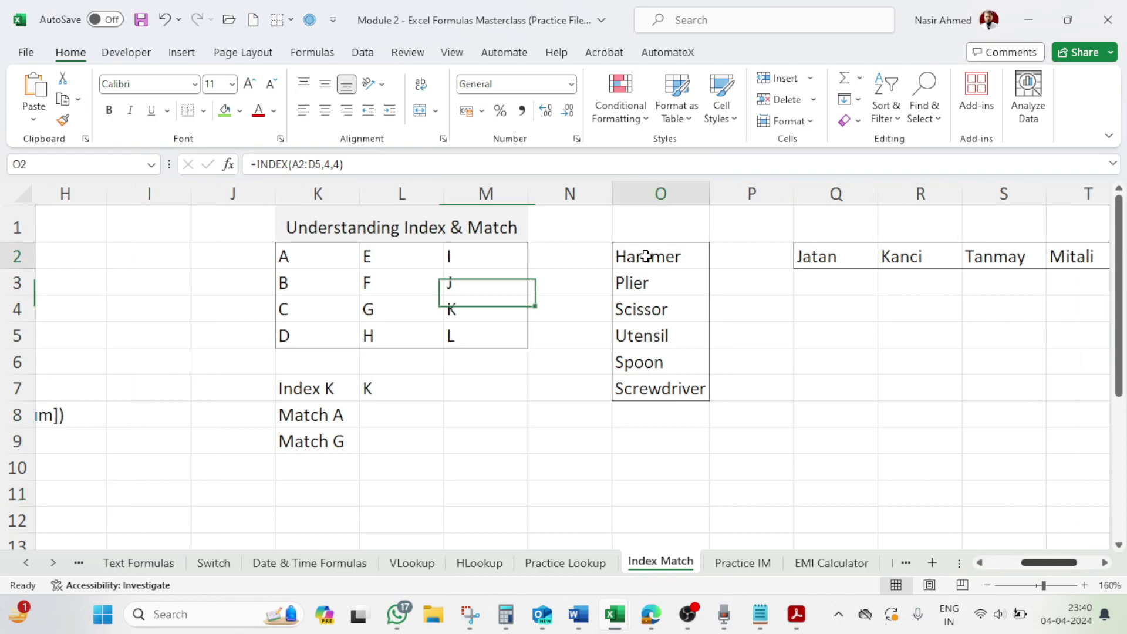
click(649, 439)
click(650, 340)
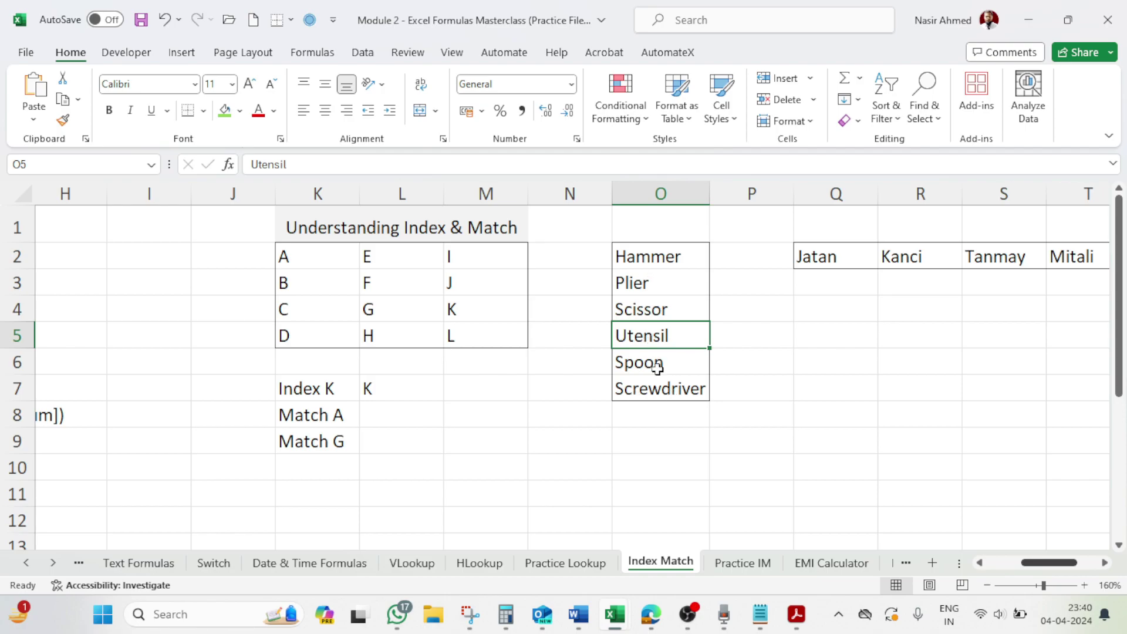
click(671, 461)
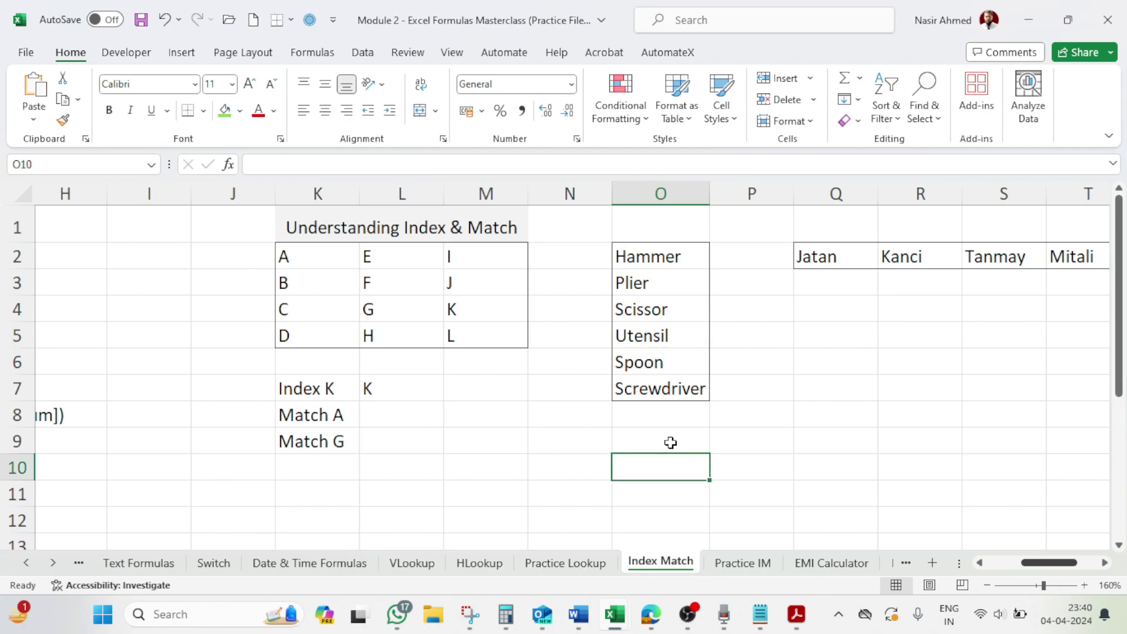
click(670, 442)
Enter =MATCH("Utensil",O2:O7,0) in O9, fixing a typo in the lookup text
double_click(672, 441)
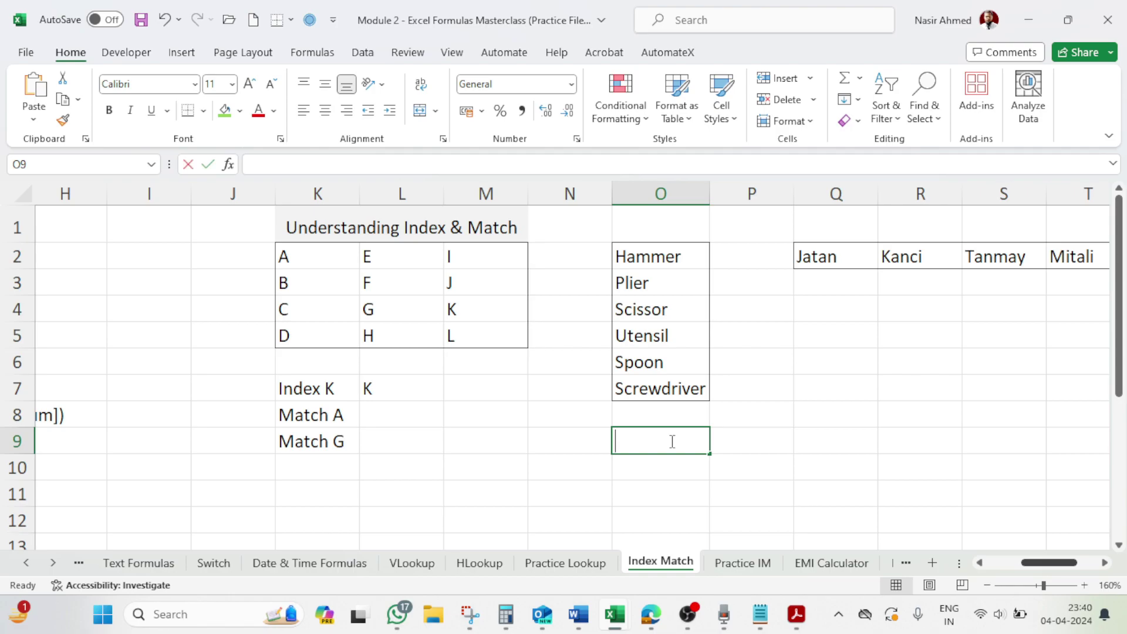
text(=match)
key(Tab)
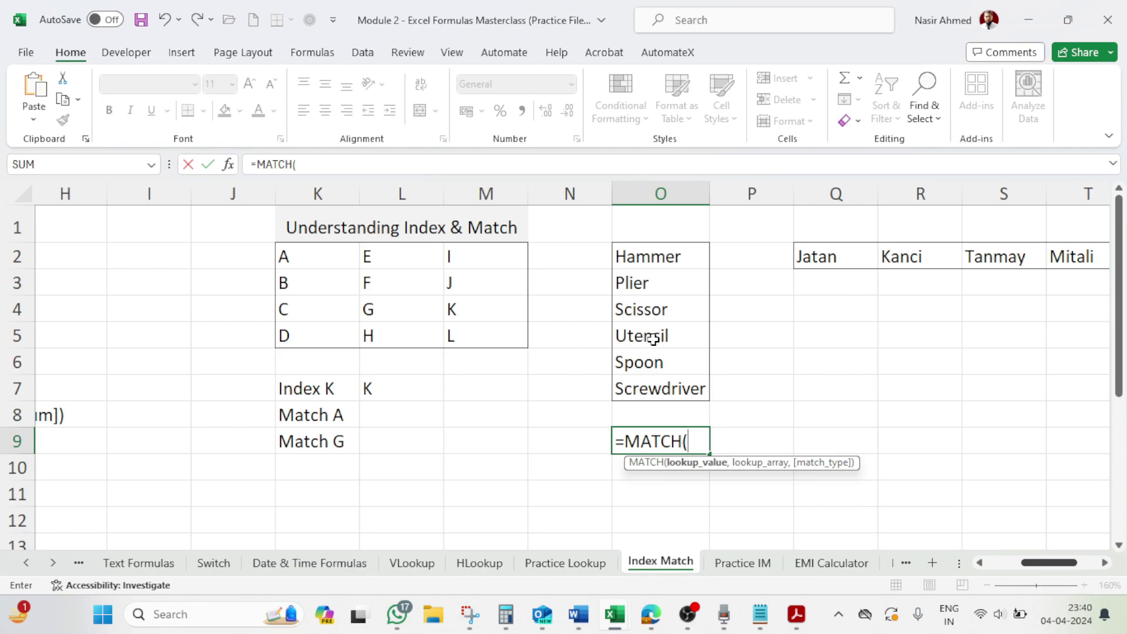
text("utensil)
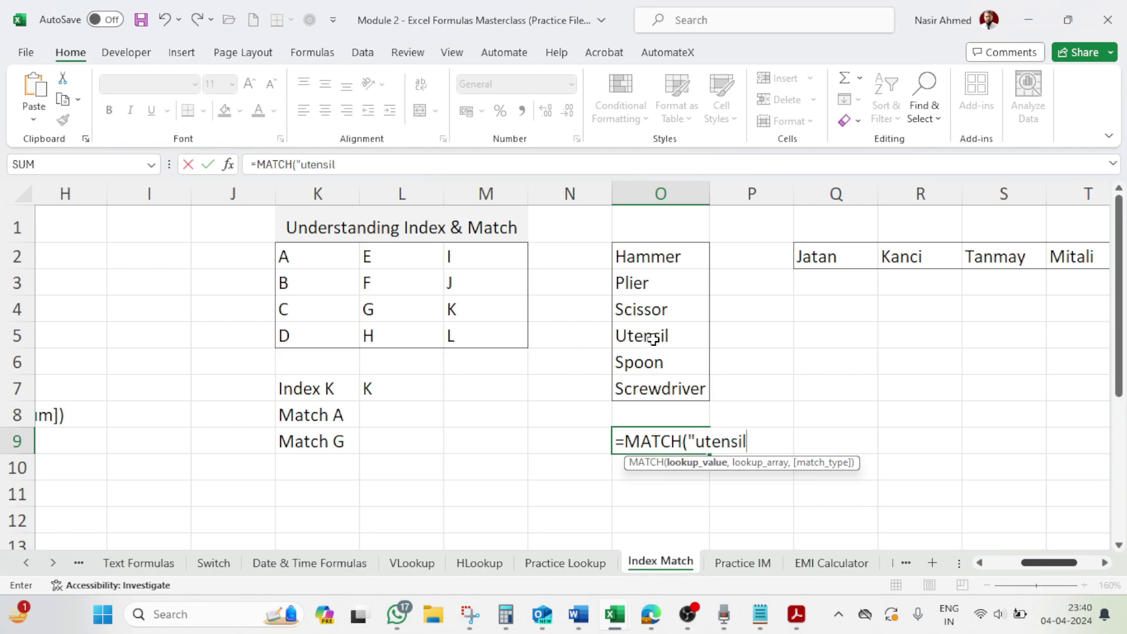
key(BackSpace)
key(BackSpace)
key(BackSpace)
key(BackSpace)
key(BackSpace)
key(BackSpace)
key(BackSpace)
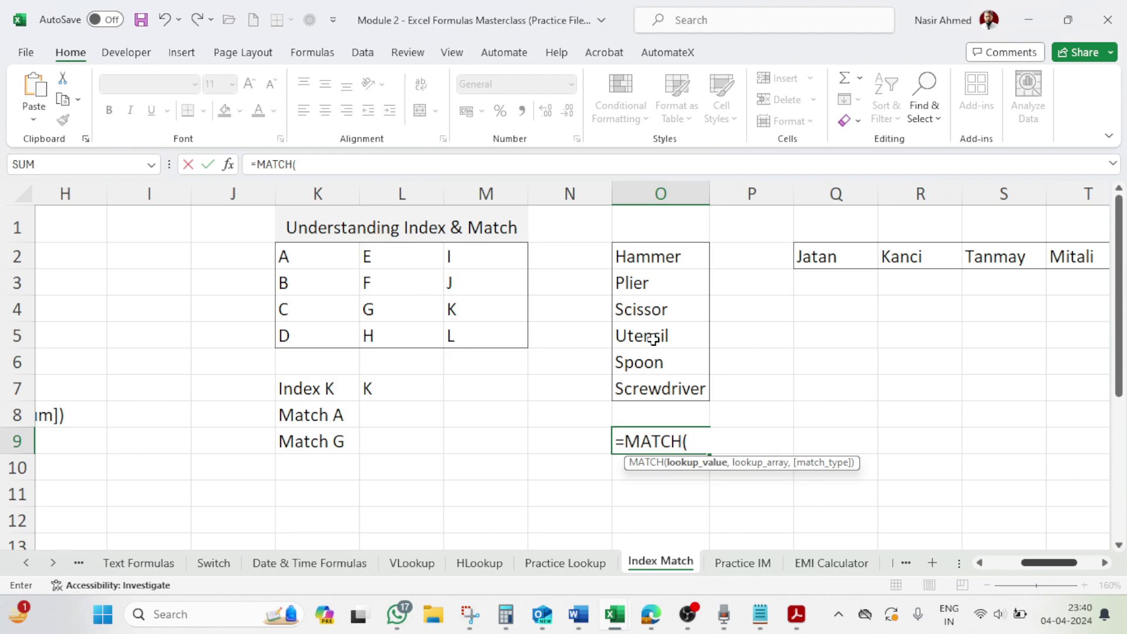
text(Utens)
text(il",)
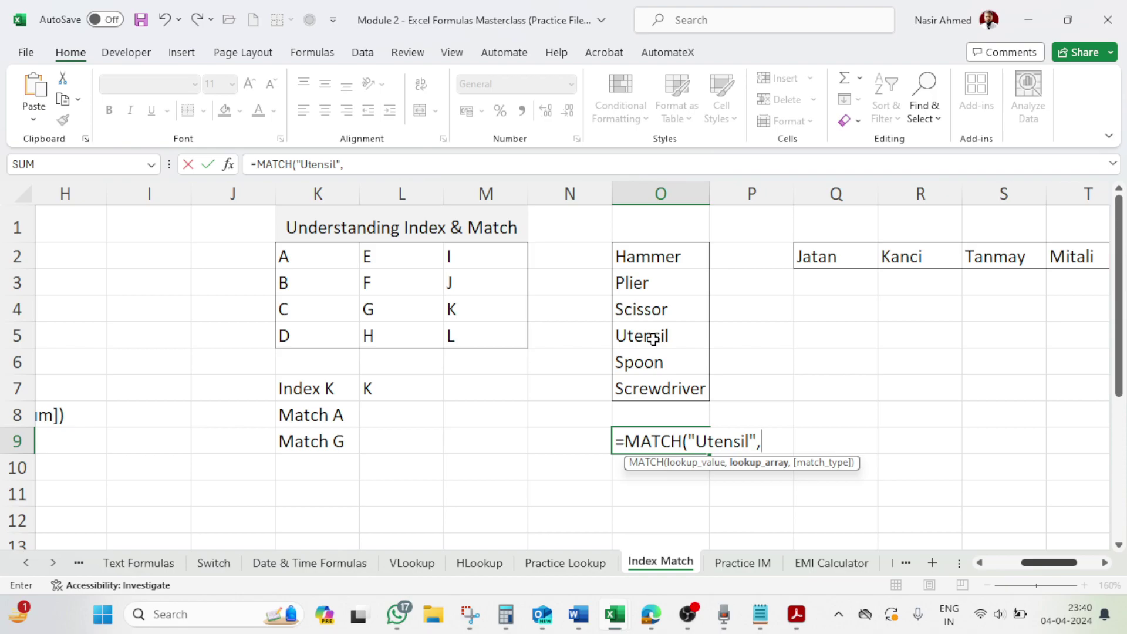
drag(665, 253, 657, 387)
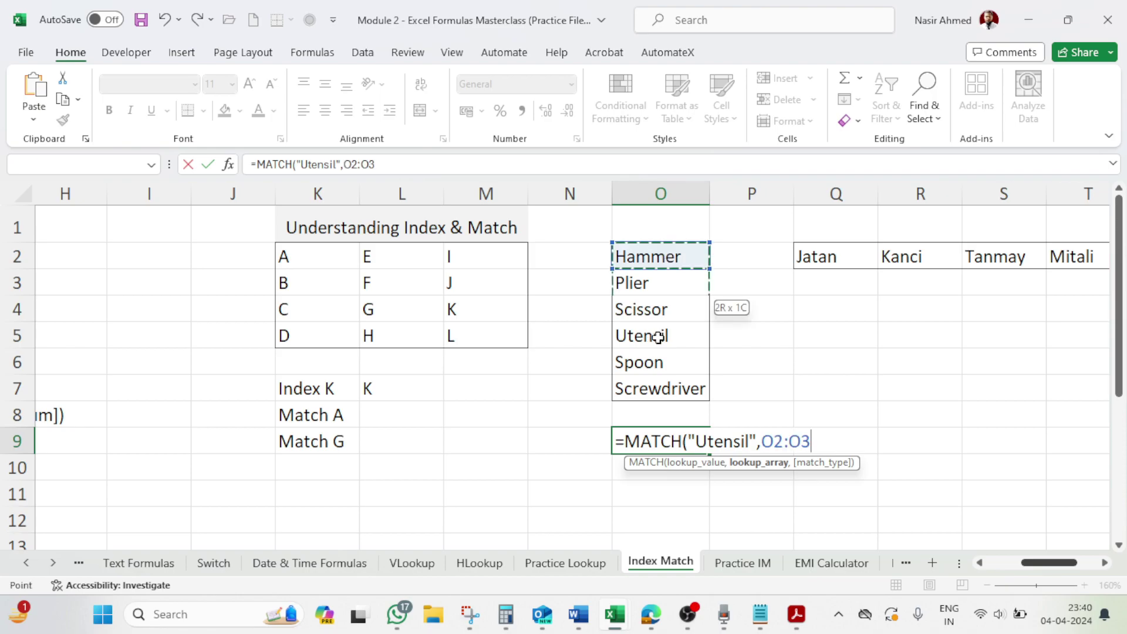
text(,)
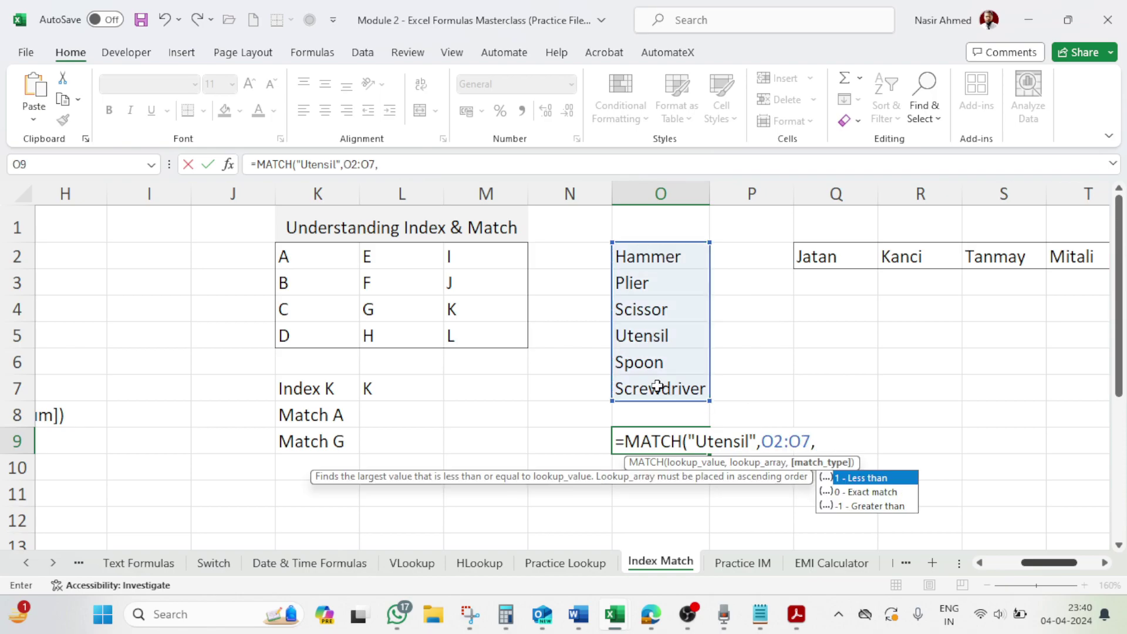
text(0))
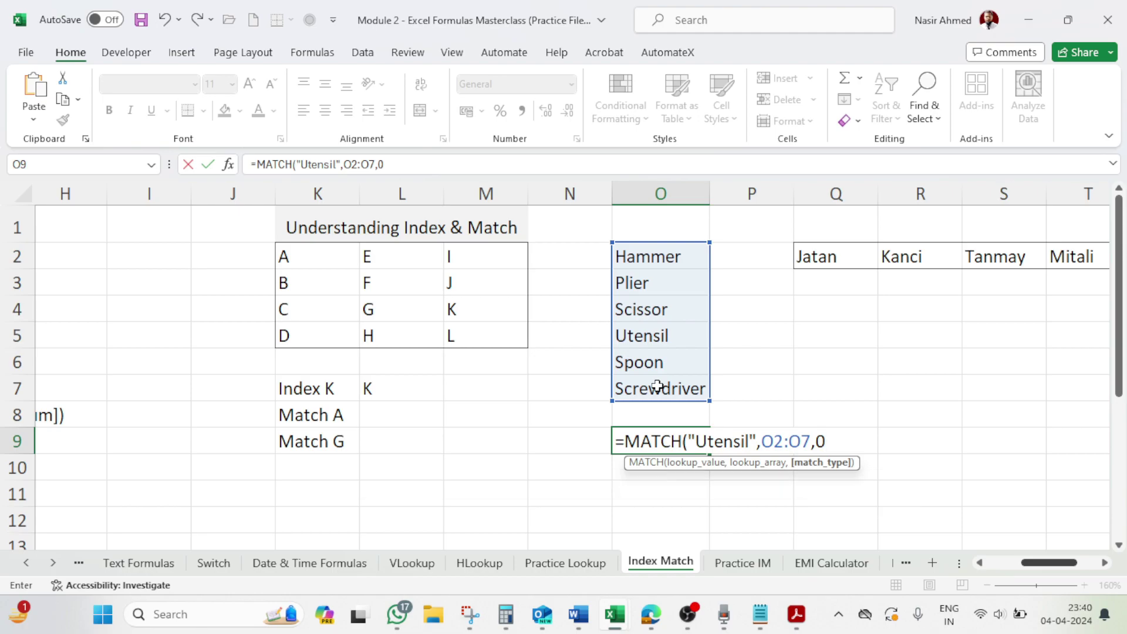
key(Return)
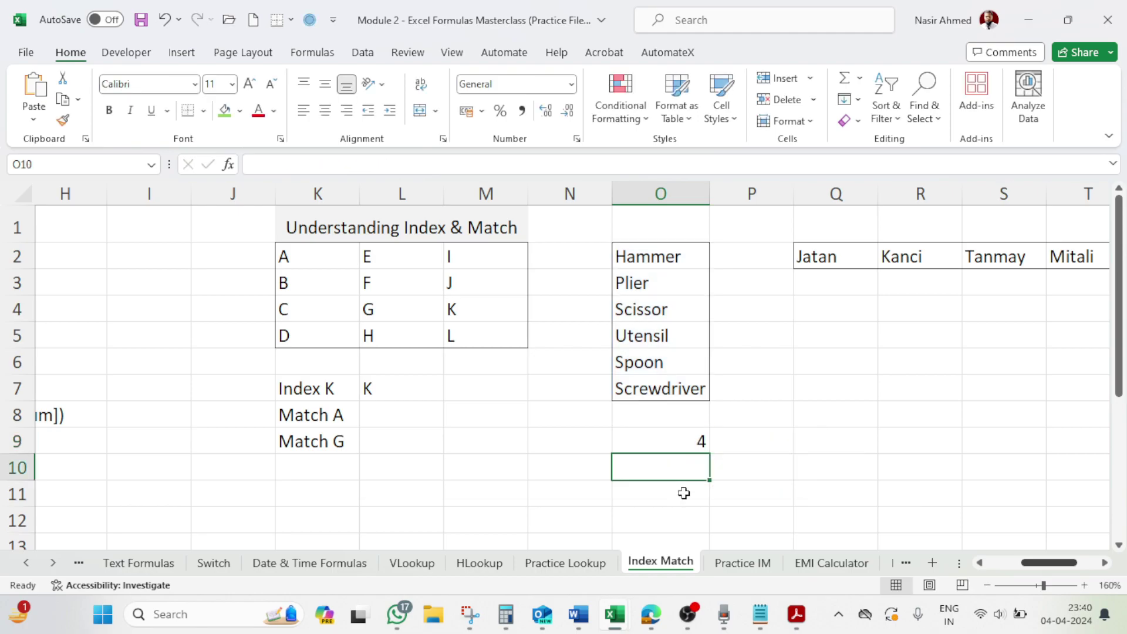
Confirm O9's result 4 by counting Hammer, Plier, Scissor and Utensil down the list
click(693, 442)
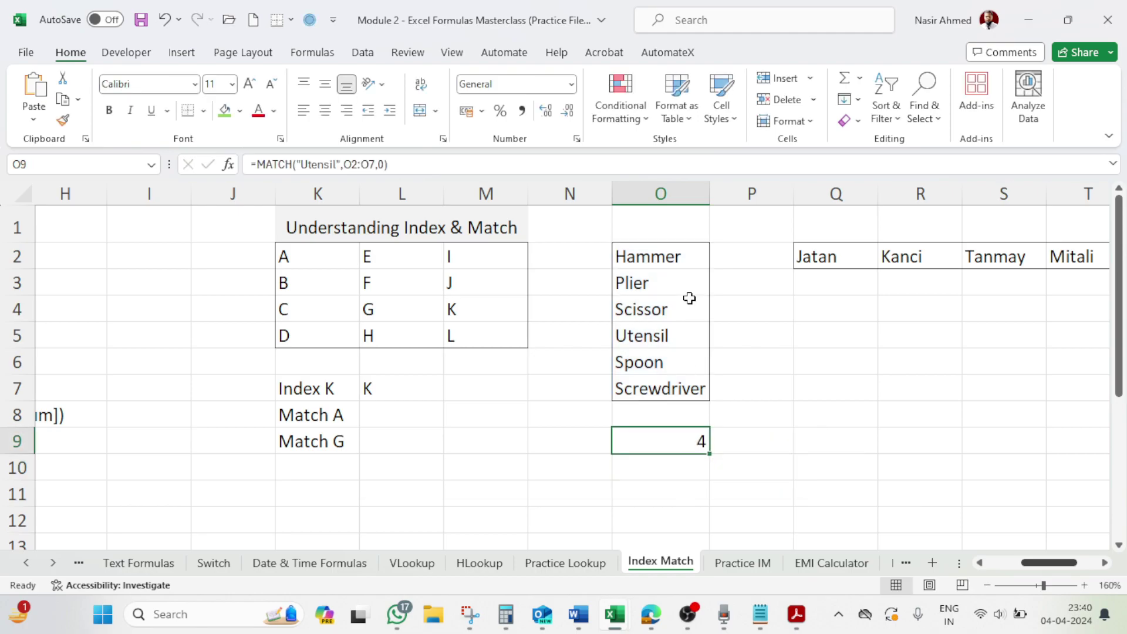
click(677, 254)
click(673, 283)
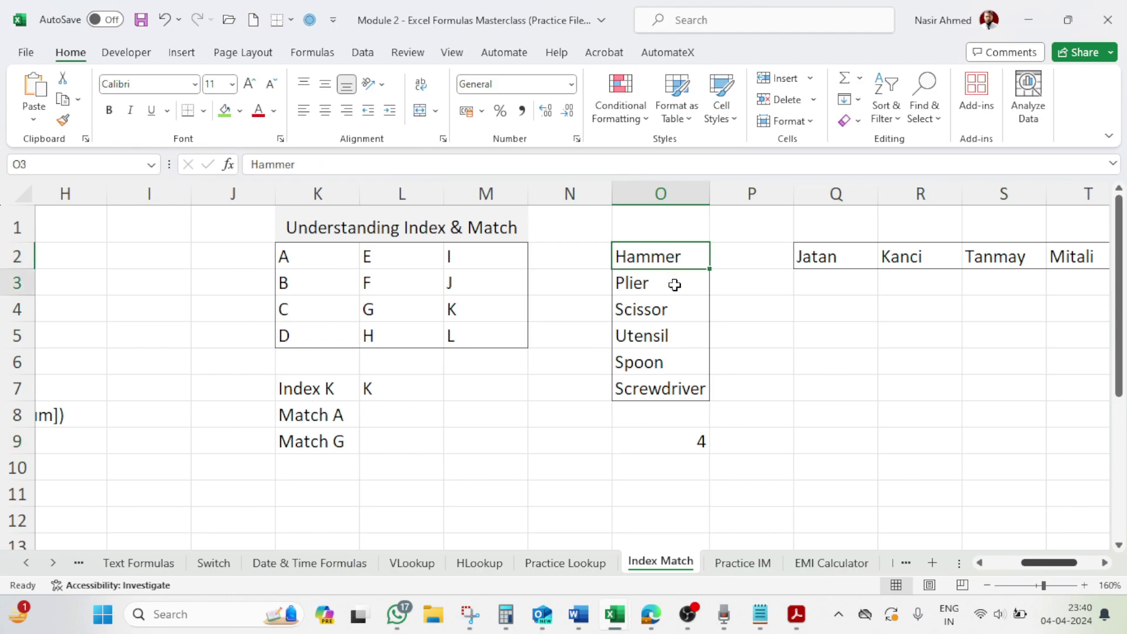
click(669, 310)
click(670, 335)
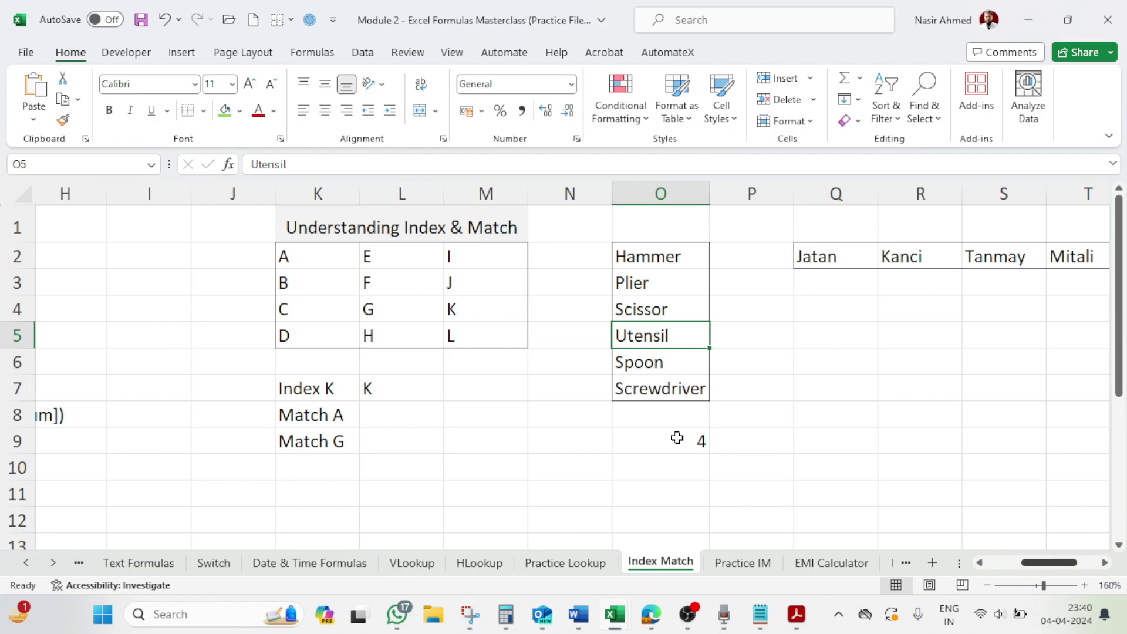
drag(1039, 563, 1053, 565)
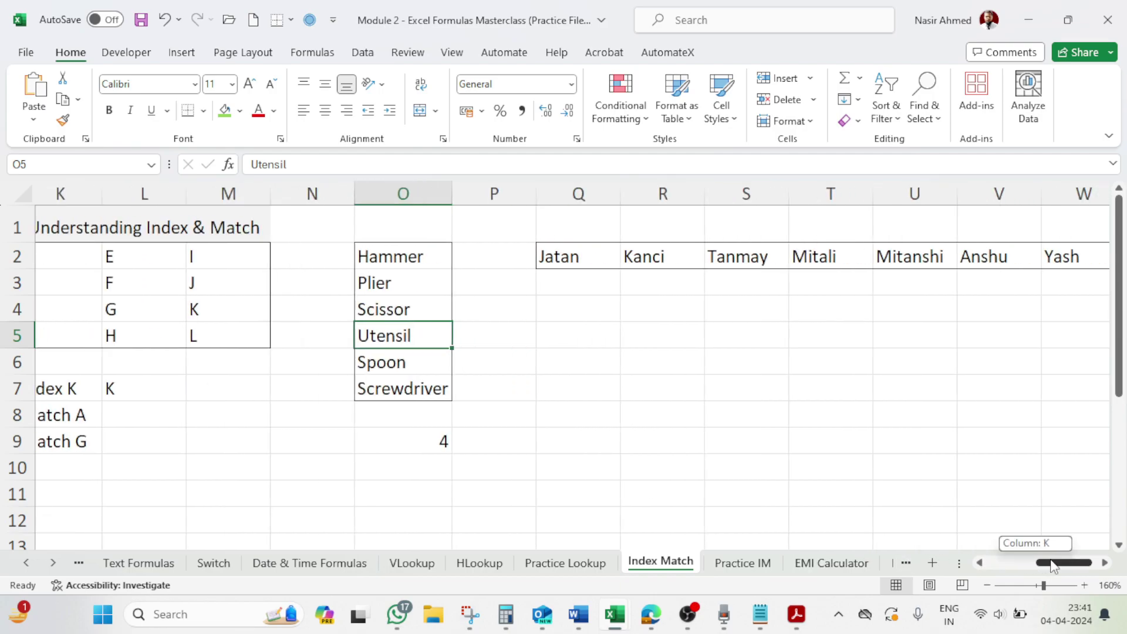
In Q4 enter =MATCH("Tanmay",Q2:W2,0), removing a stray bracket after the name
click(587, 288)
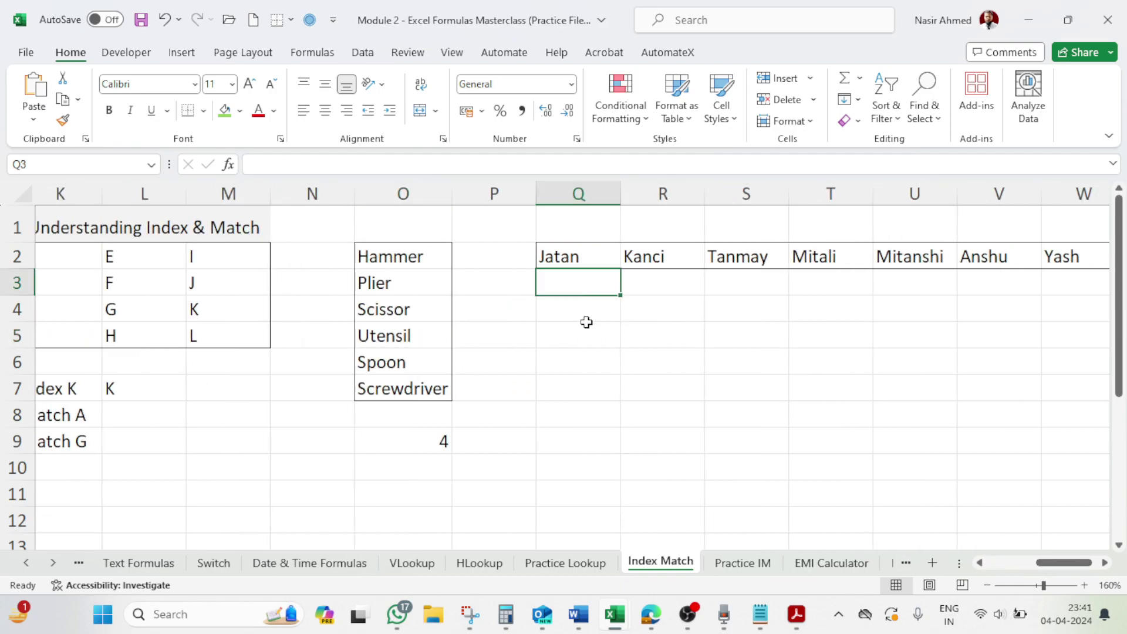
click(734, 258)
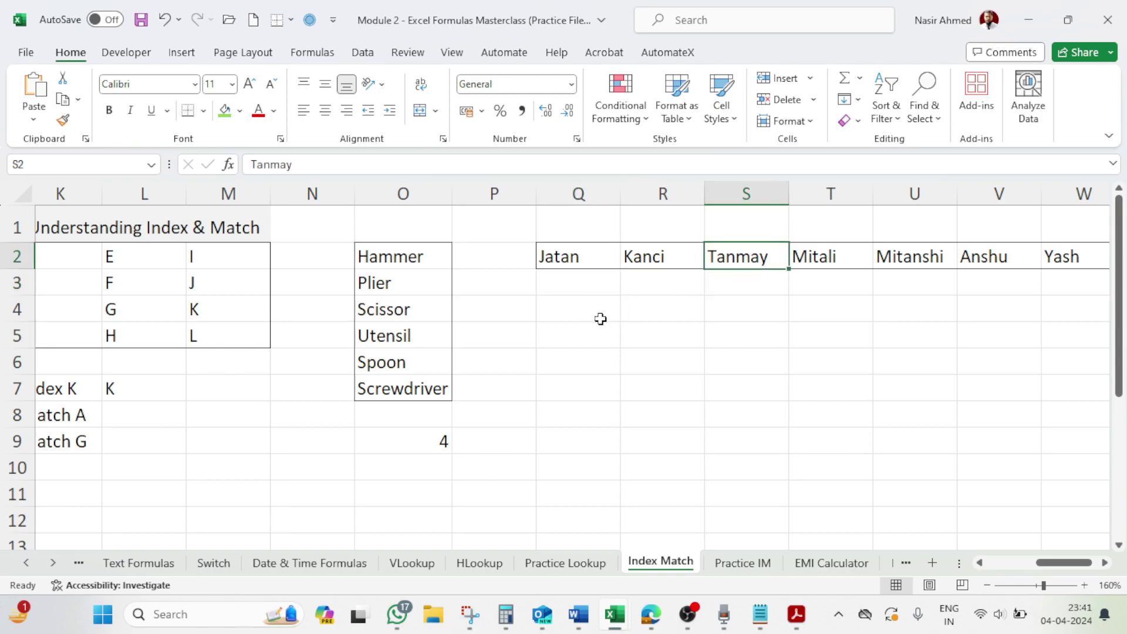
click(597, 318)
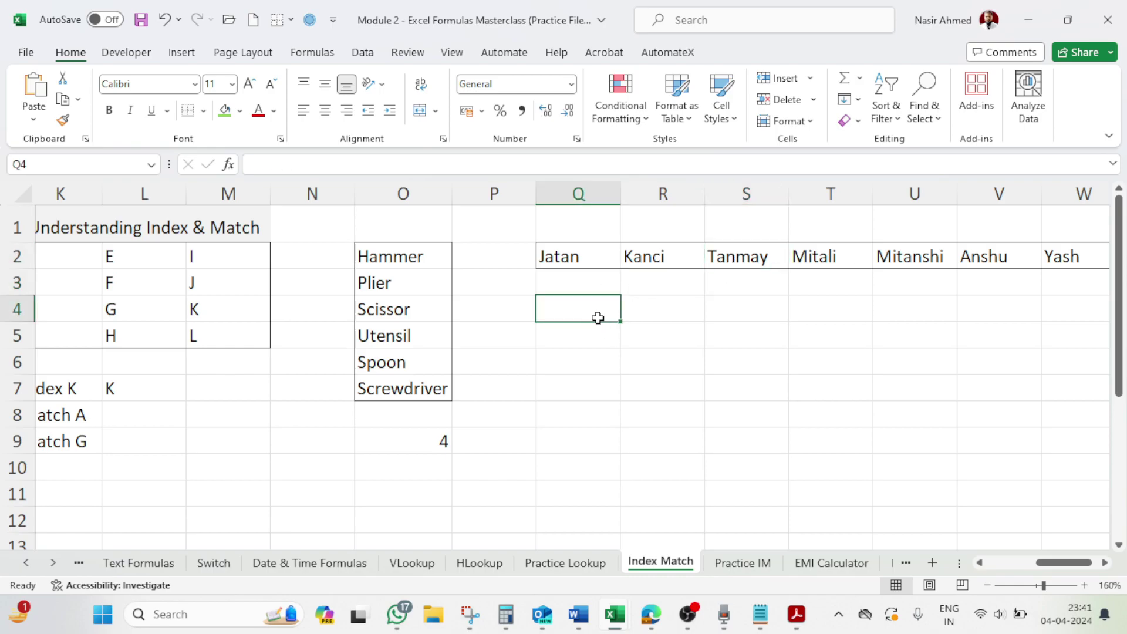
text(=match)
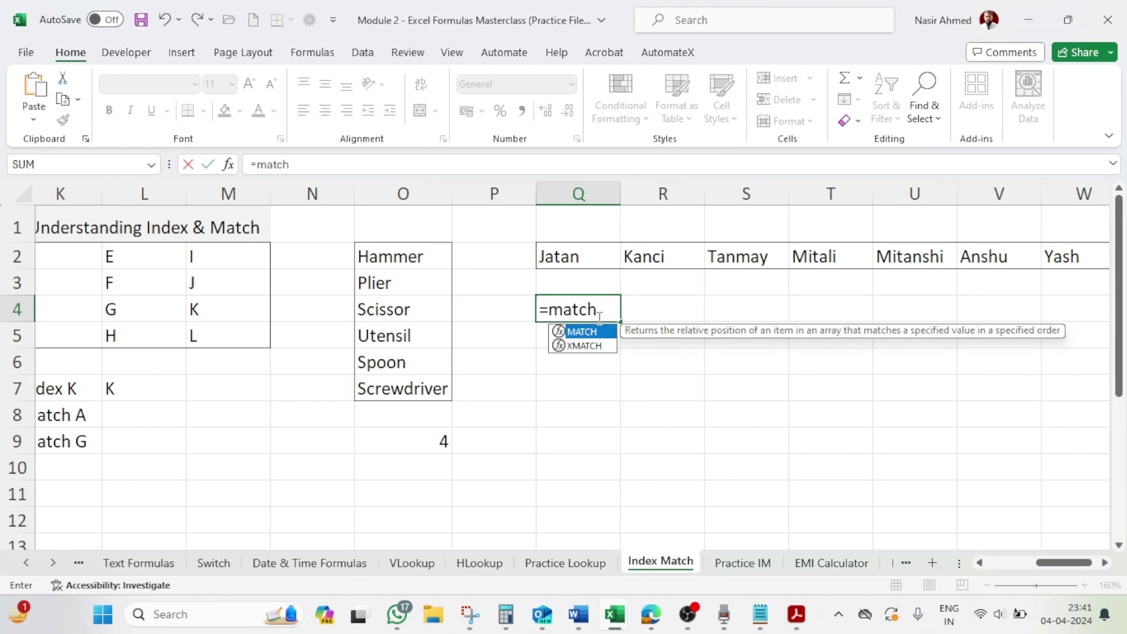
key(Tab)
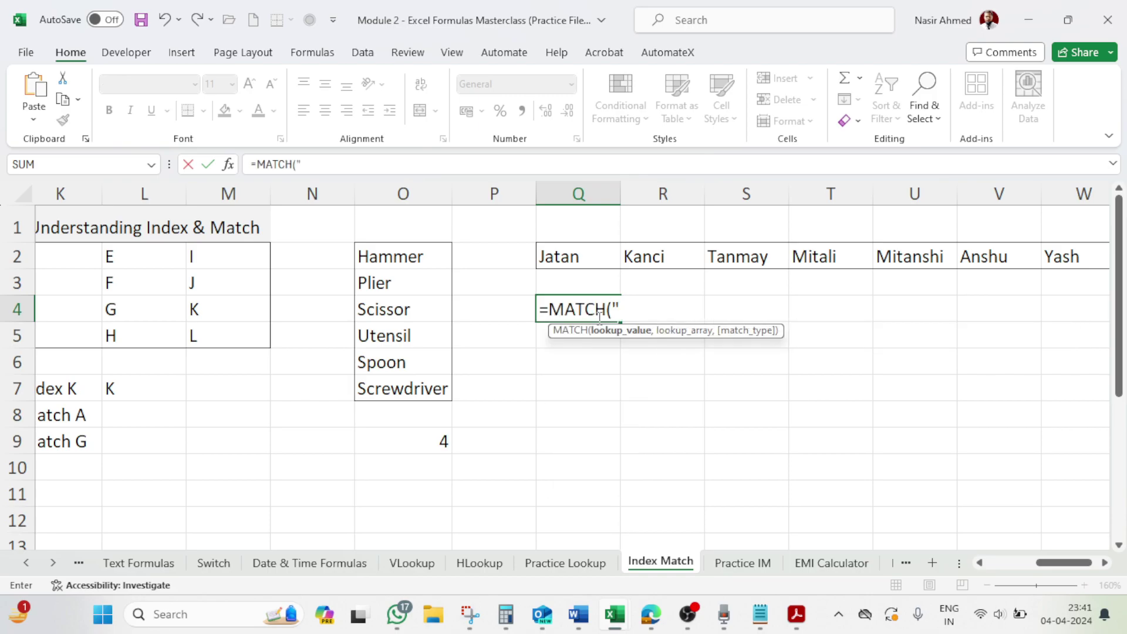
text(Tanm)
text(ay"))
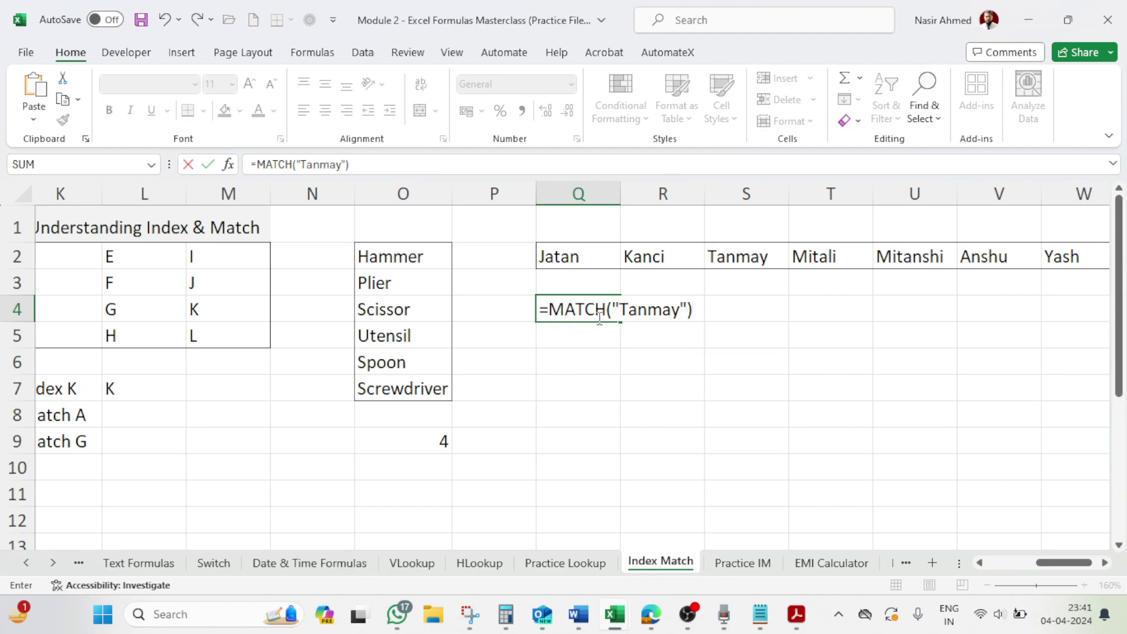
key(BackSpace)
text(,)
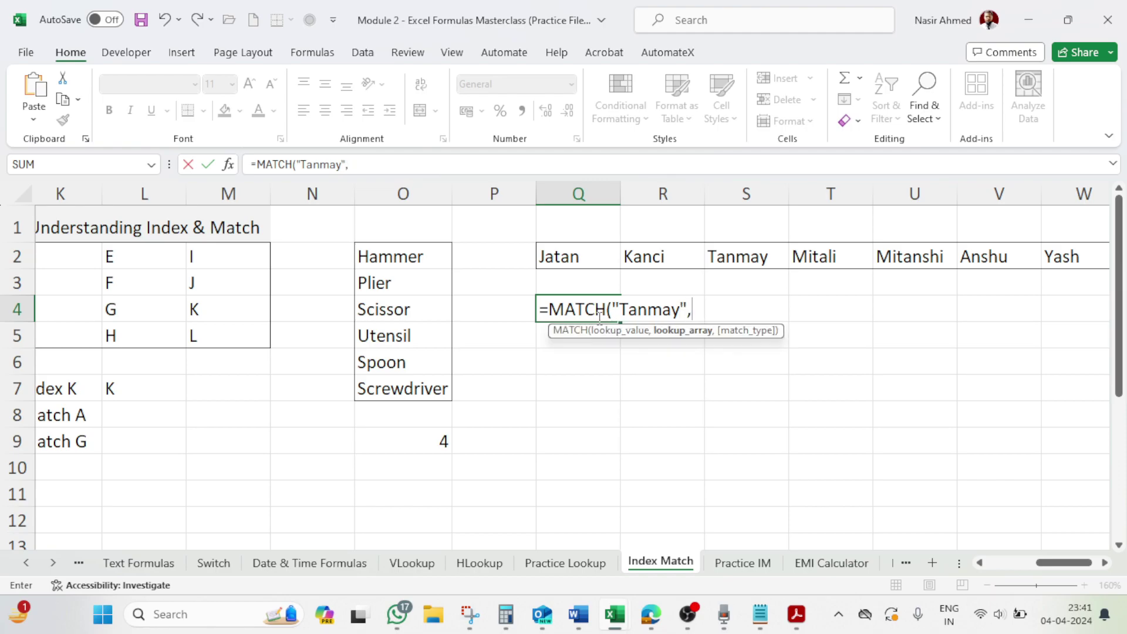
drag(561, 256, 1104, 257)
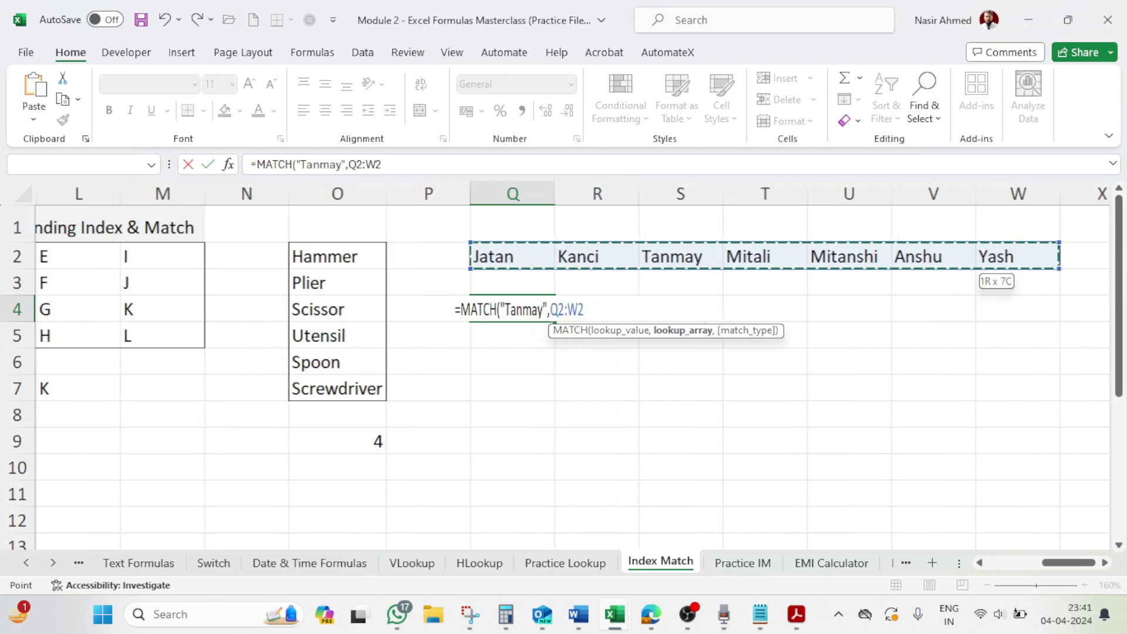
drag(1103, 257, 967, 257)
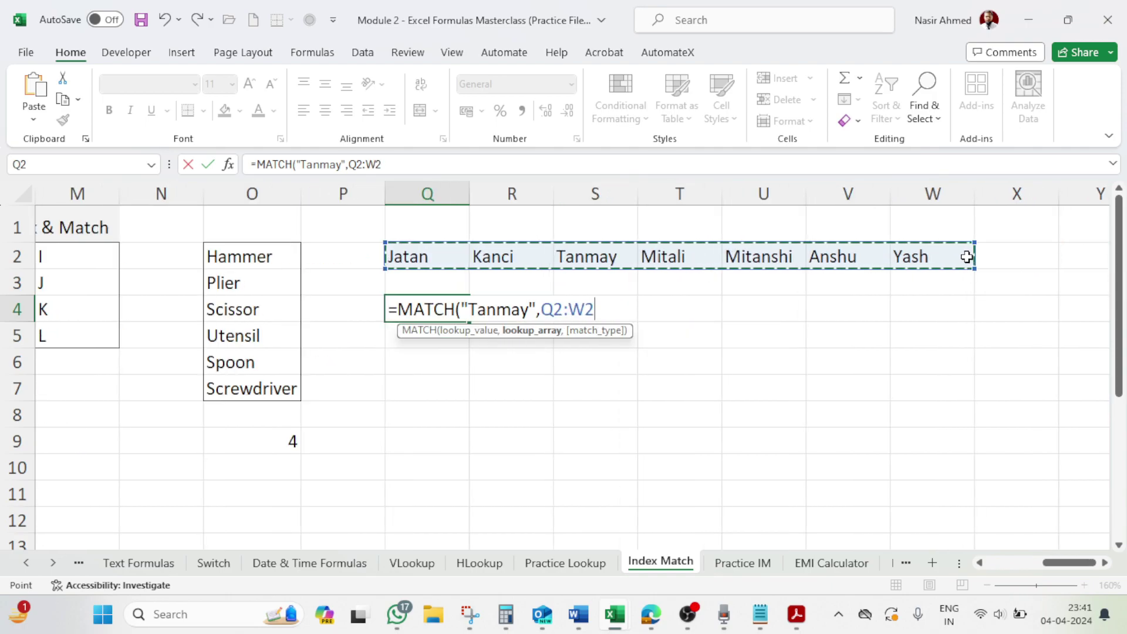
text(,)
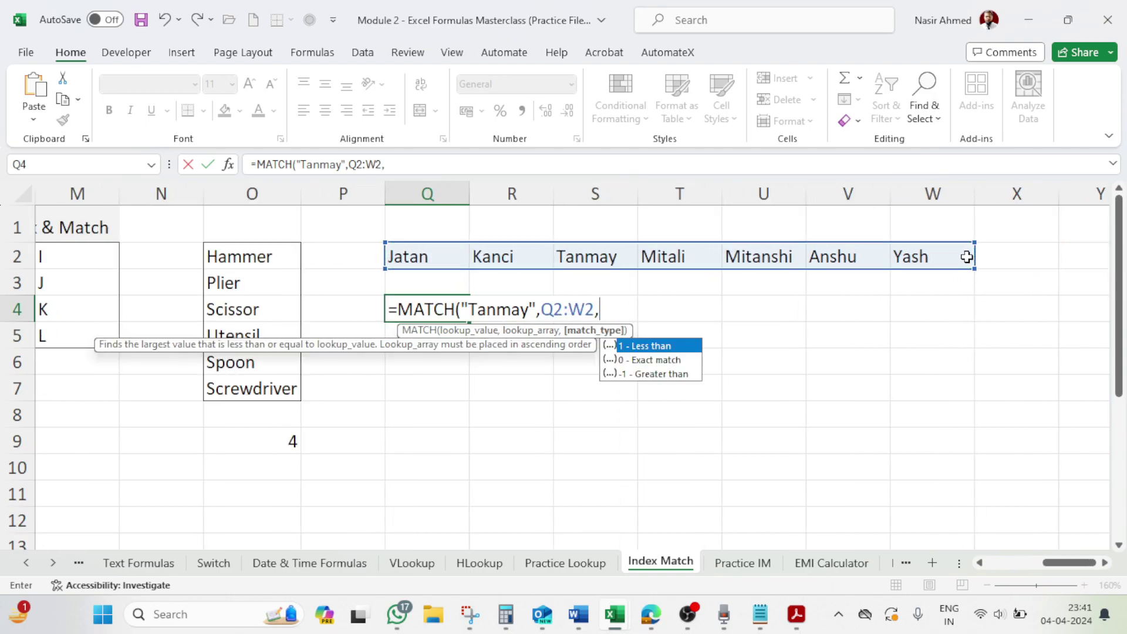
text(0)
key(Return)
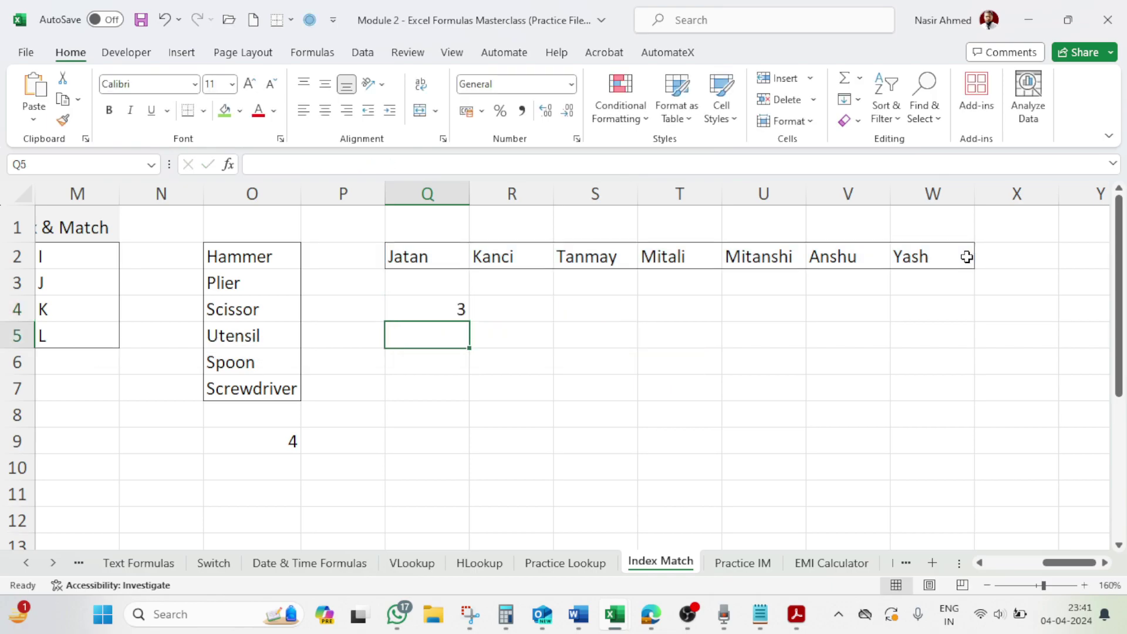
Confirm Q4's result 3 by counting across row 2's names to Tanmay
click(451, 308)
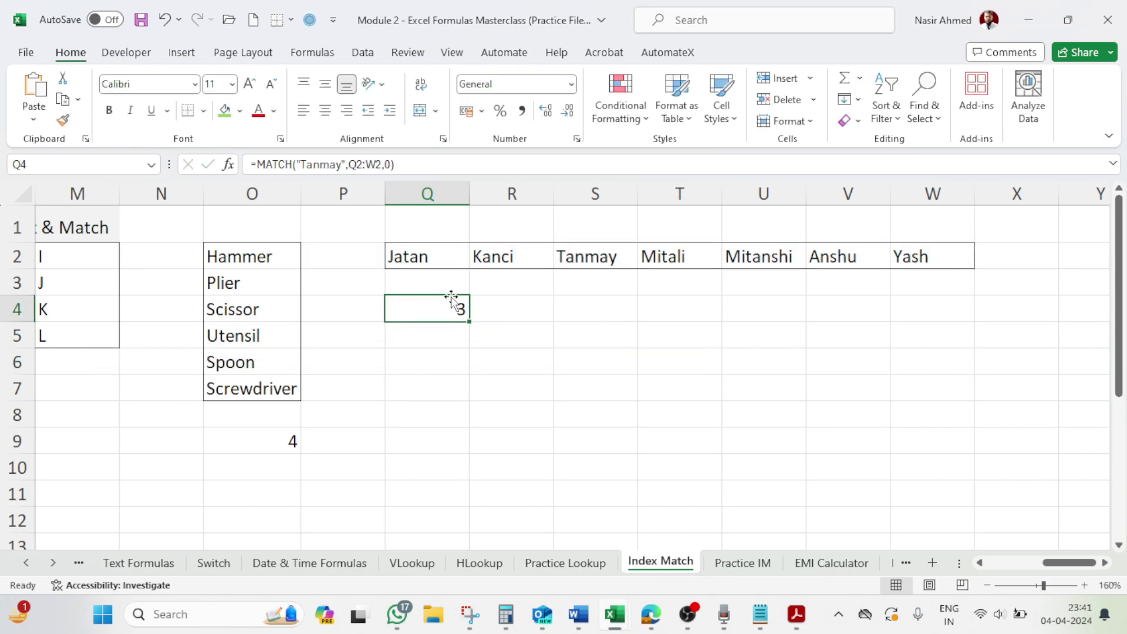
click(438, 255)
click(511, 254)
click(605, 256)
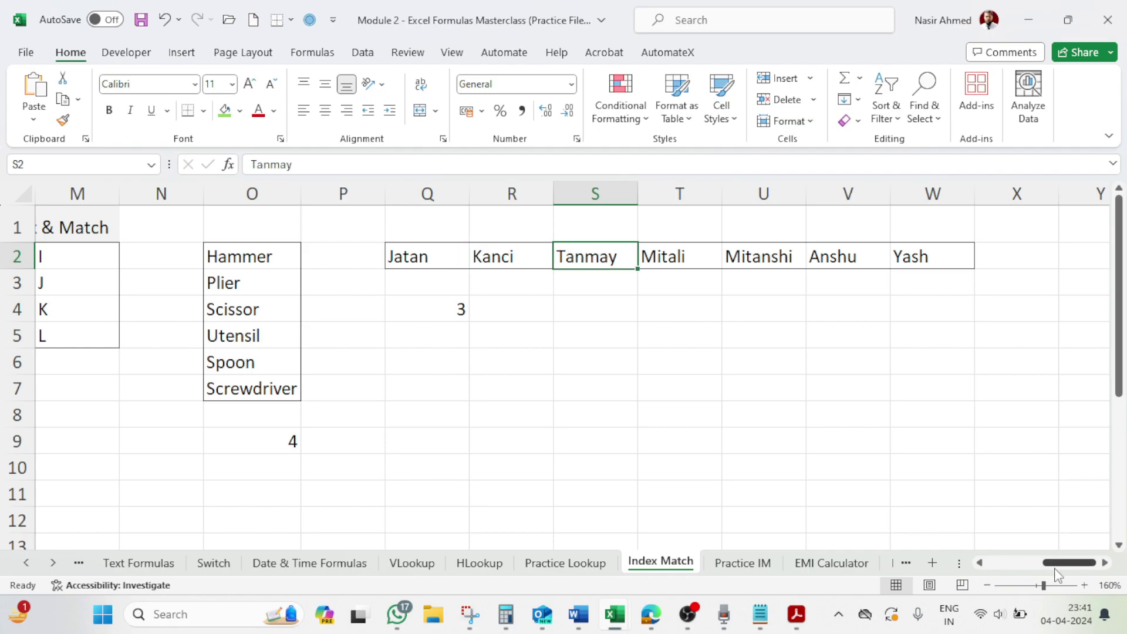
Reselect the tool list in column O as O9's lookup range and recommit the Utensil formula
drag(1067, 569, 1051, 567)
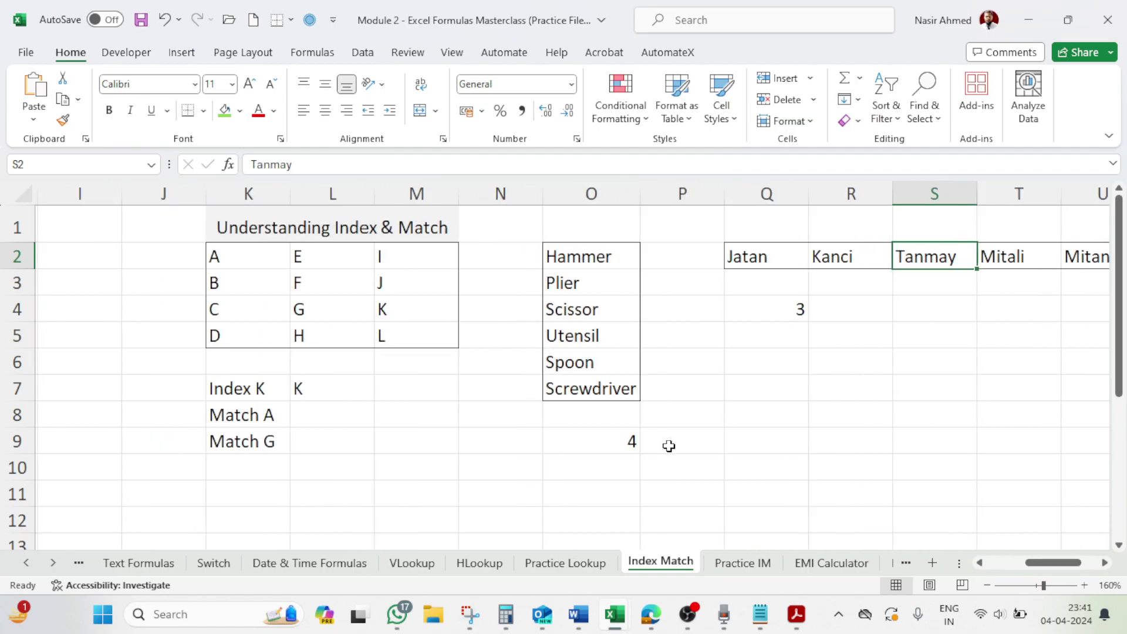
click(617, 438)
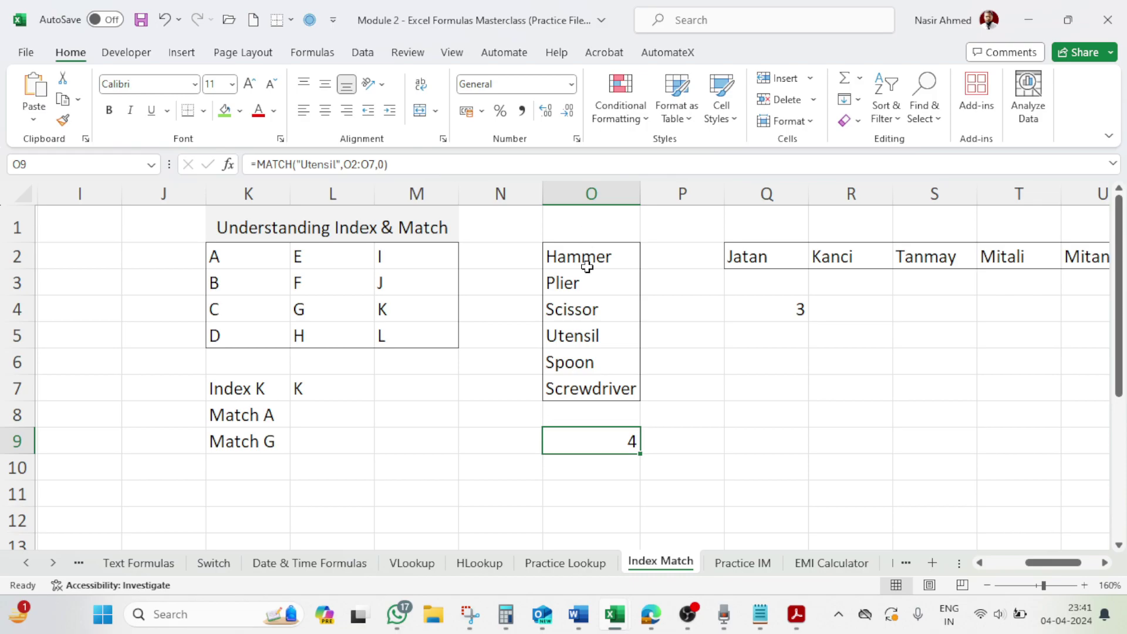
click(589, 249)
click(611, 441)
click(345, 166)
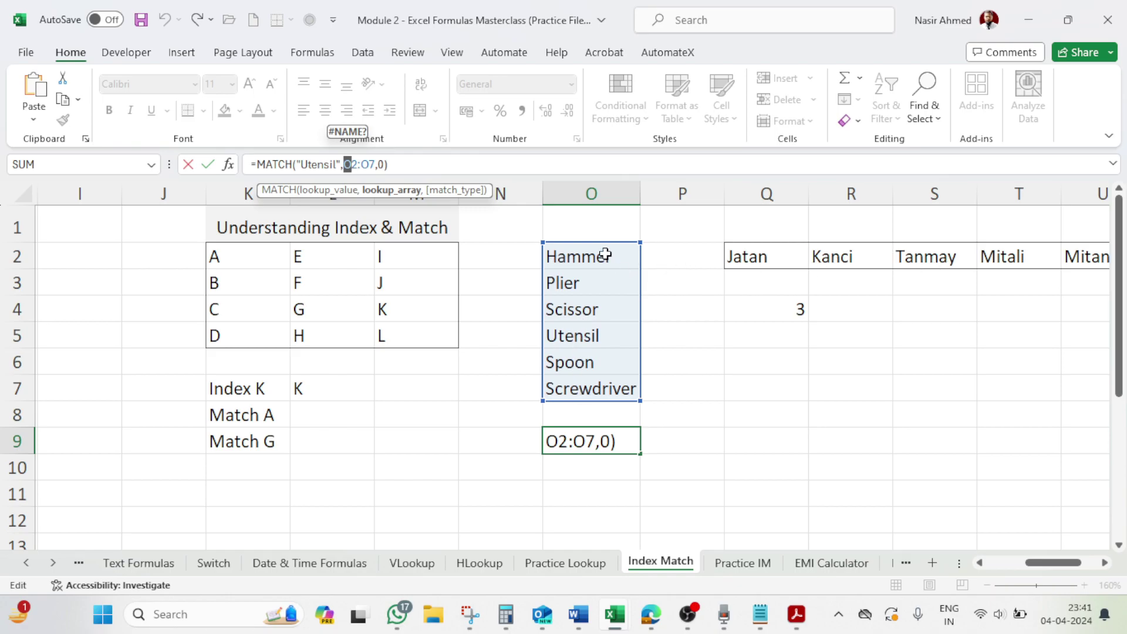
drag(607, 259, 590, 385)
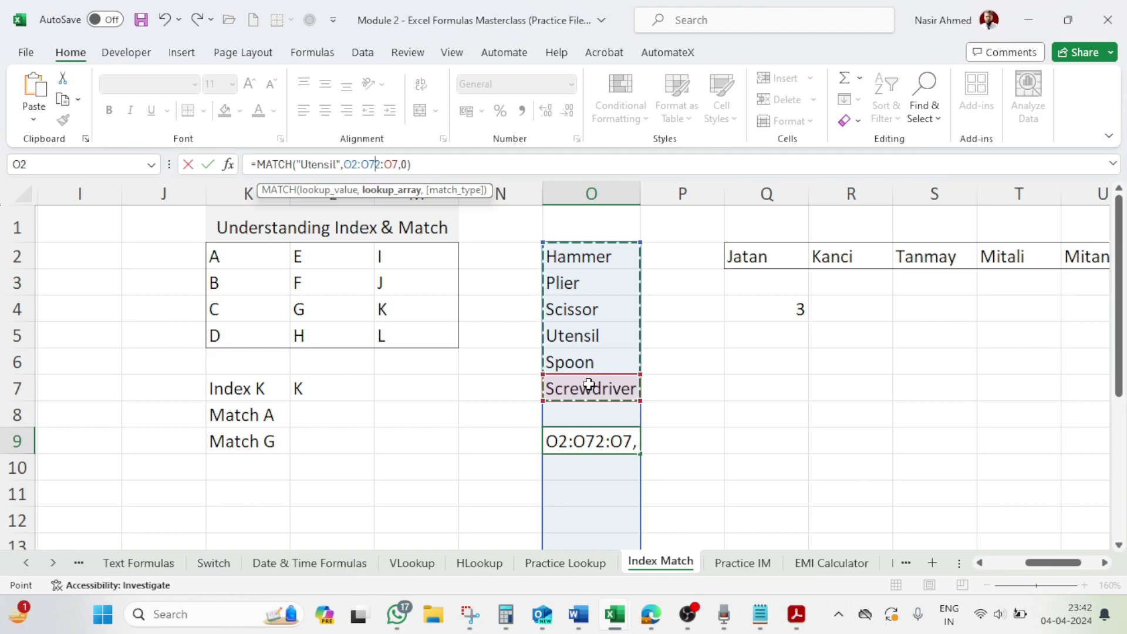
key(shift+Up)
key(Return)
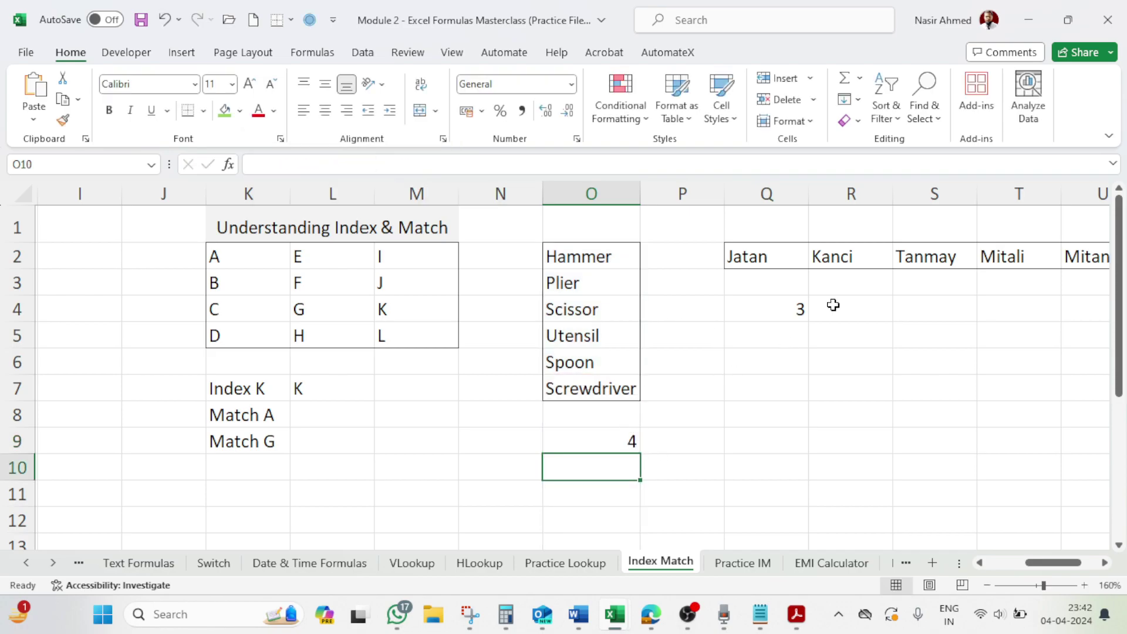
Reset Q4's lookup range to Q2:W2, deleting duplicated range characters, and recommit the formula
click(775, 304)
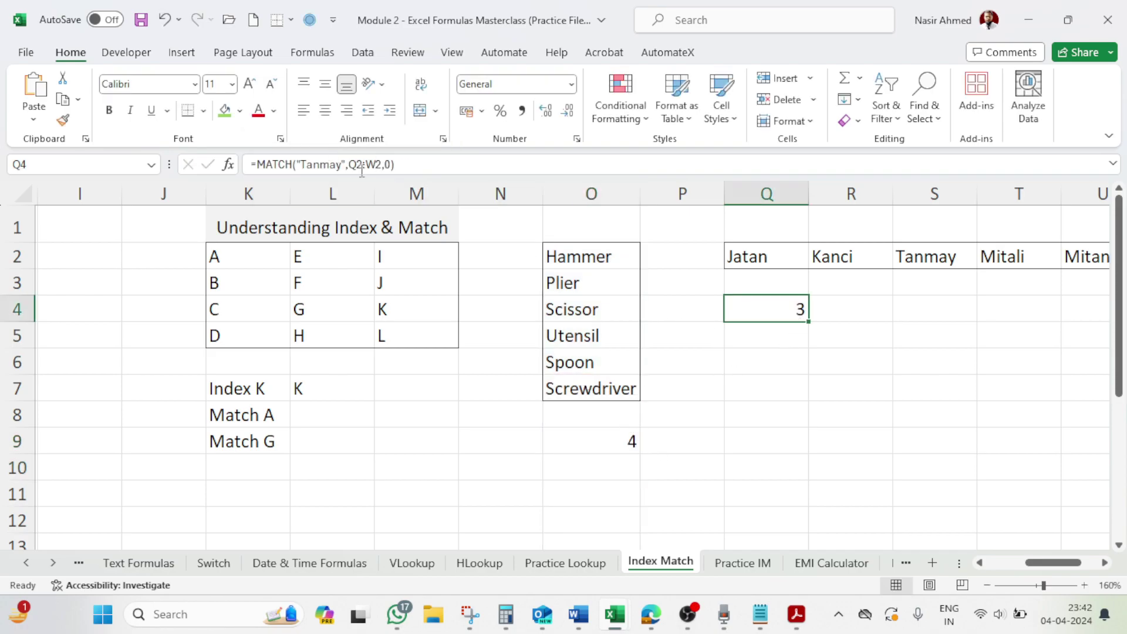
click(354, 164)
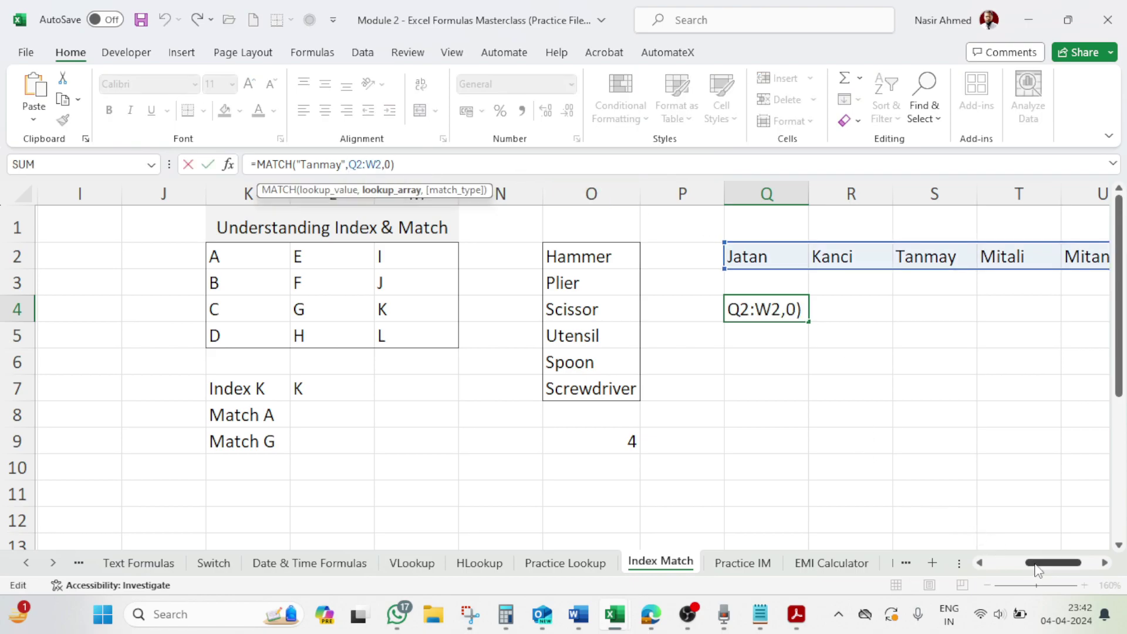
drag(1038, 569, 1057, 570)
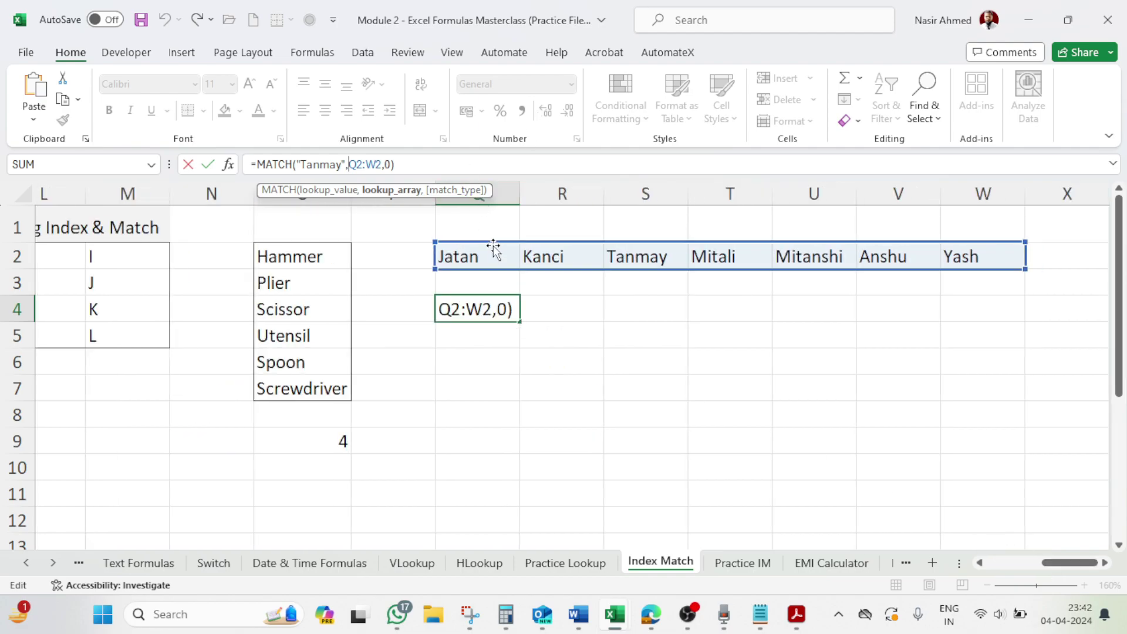
drag(458, 257, 980, 256)
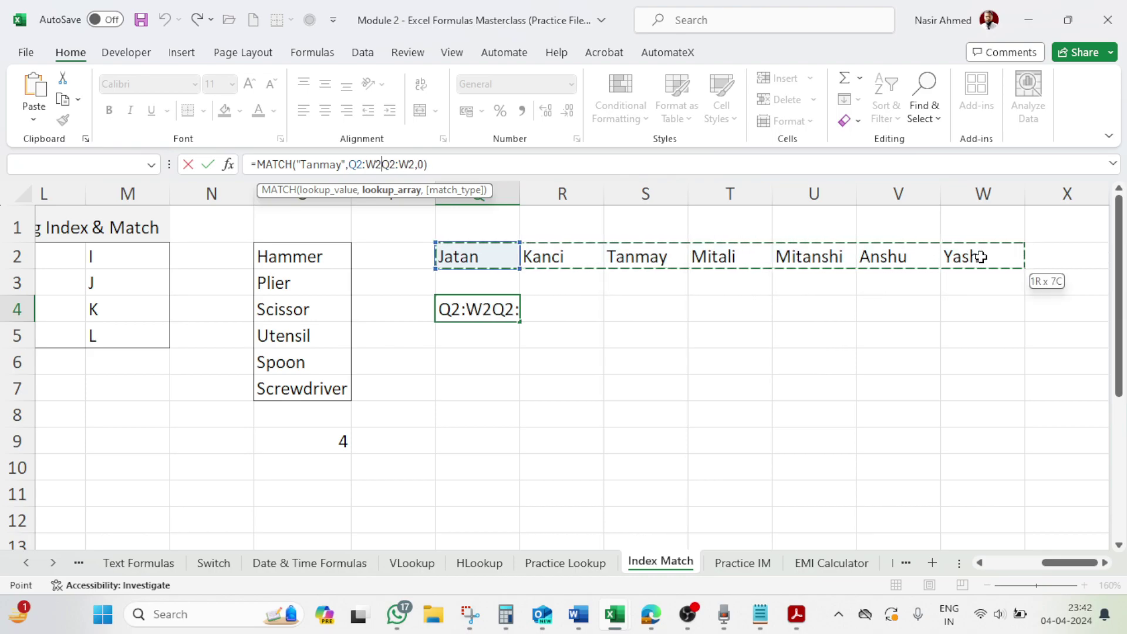
key(BackSpace)
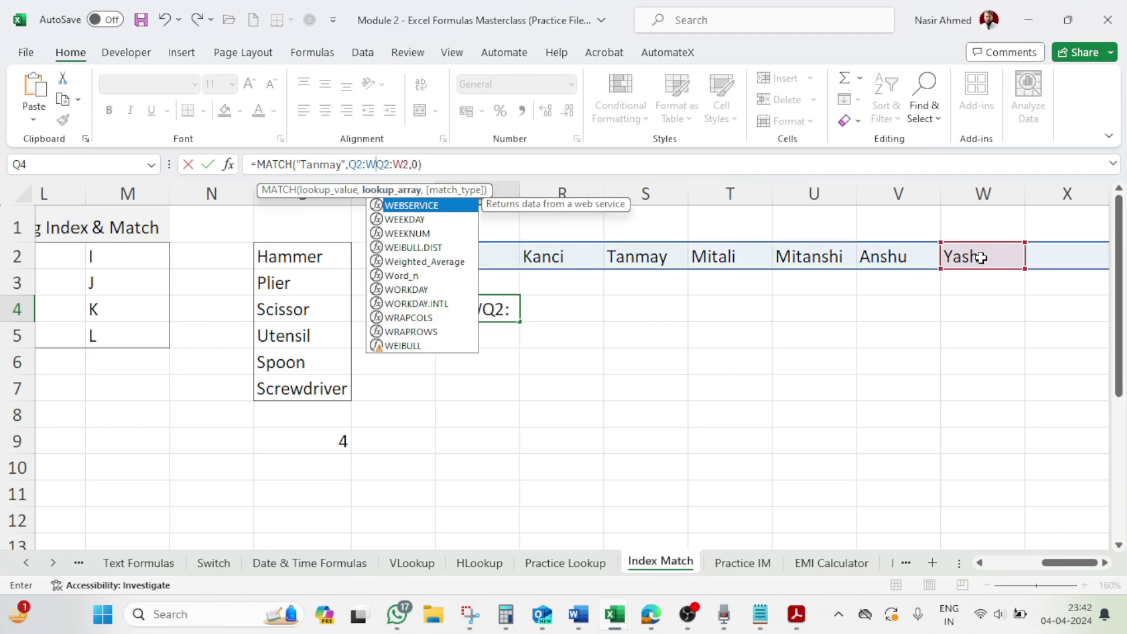
key(BackSpace)
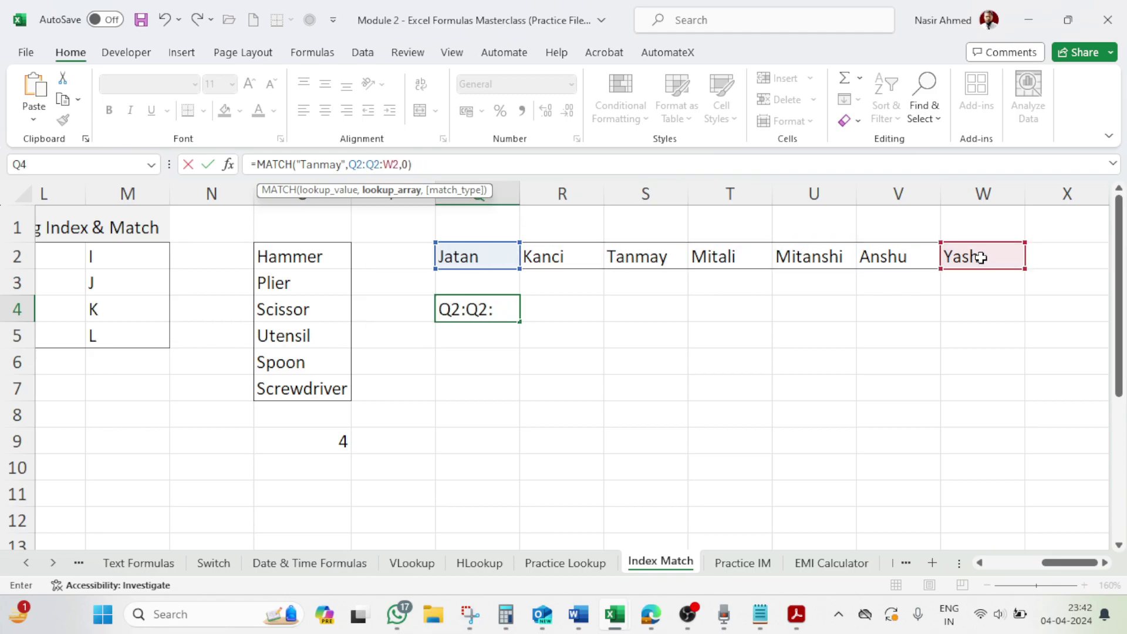
key(BackSpace)
key(BackSpace)
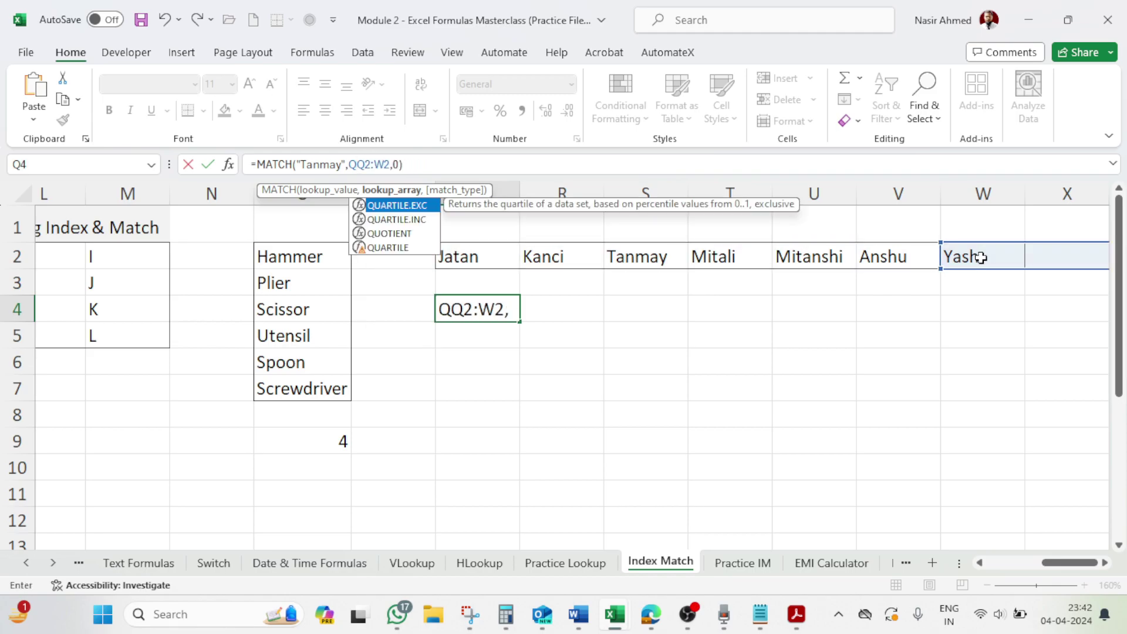
key(BackSpace)
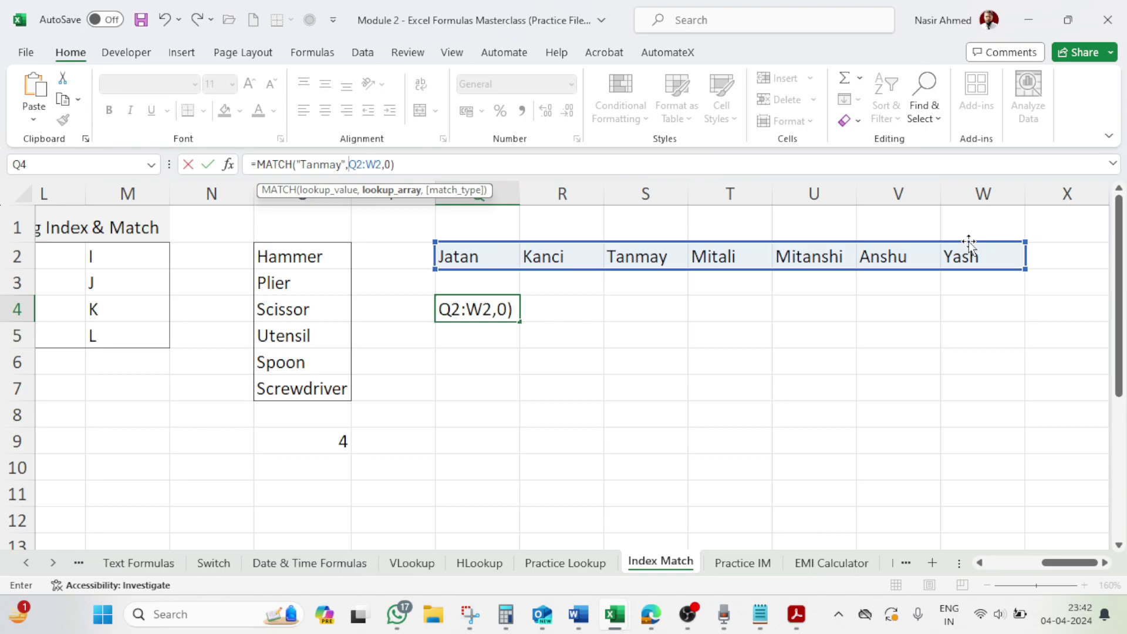
key(Return)
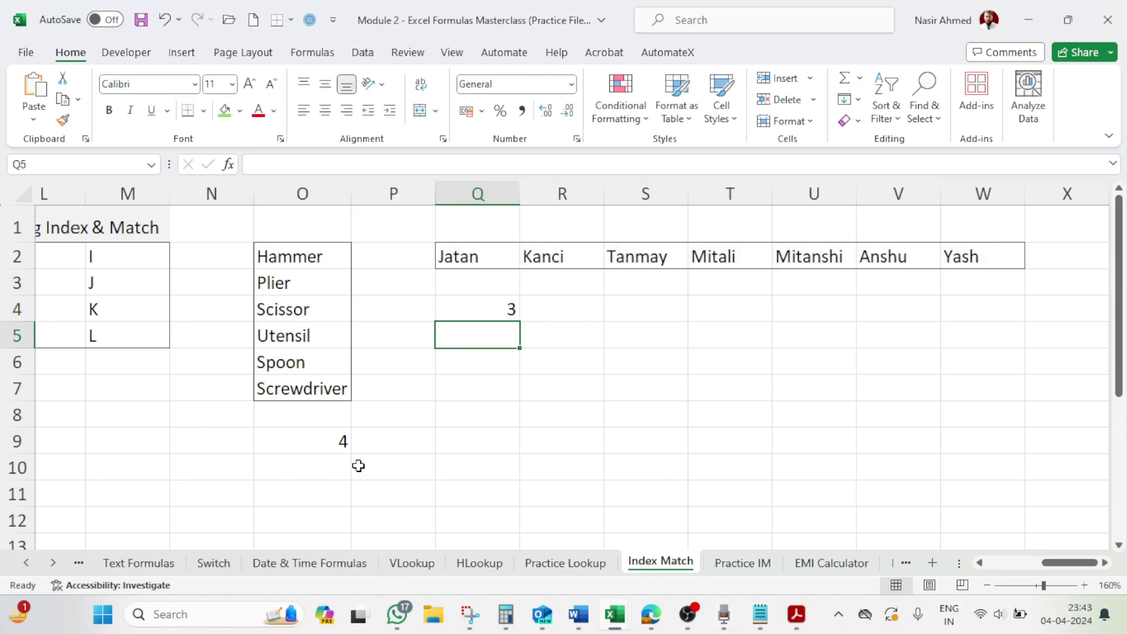
Add notes 1 '1 column and multiple rows' in row 10 and 2 '1 row and multiple column' in row 11
click(310, 471)
text(1)
key(Tab)
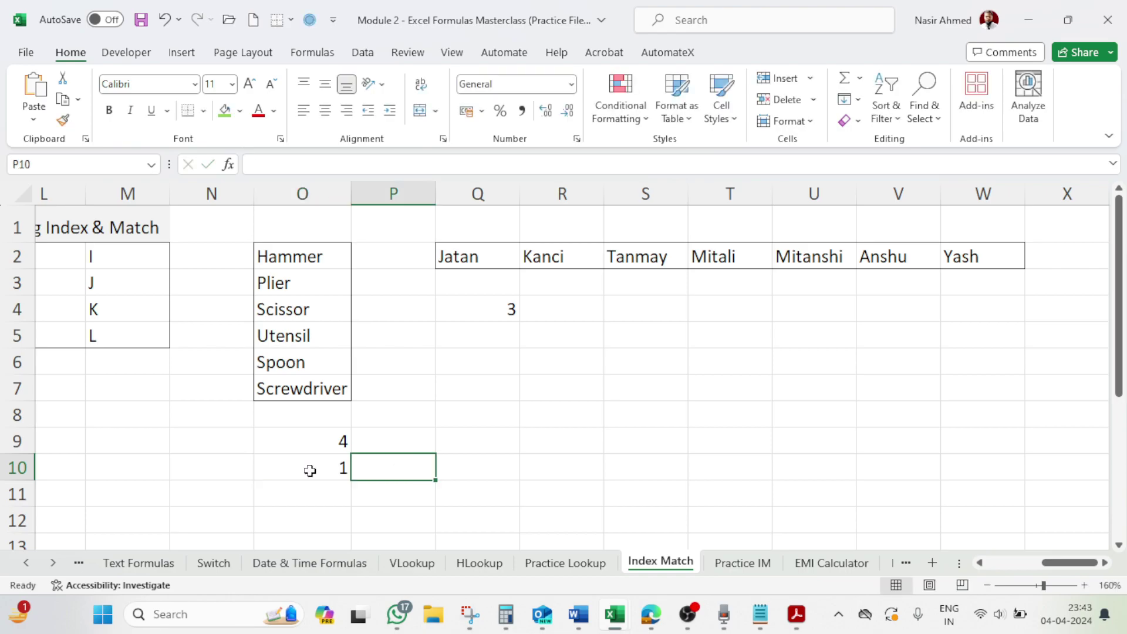
text(I)
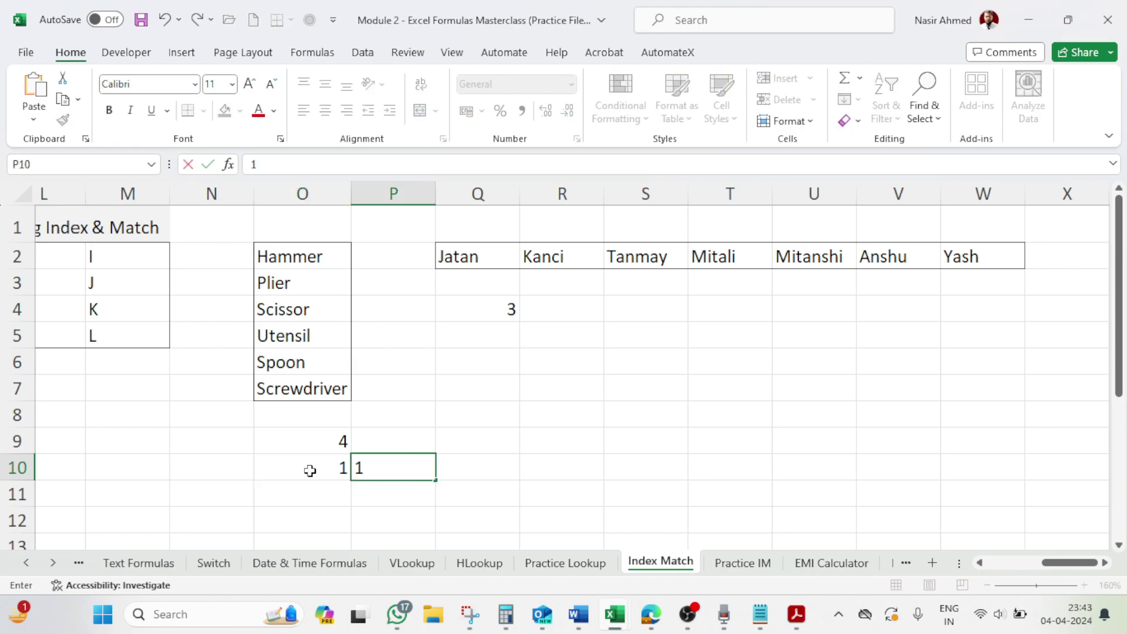
text( colun)
key(BackSpace)
text(mn and )
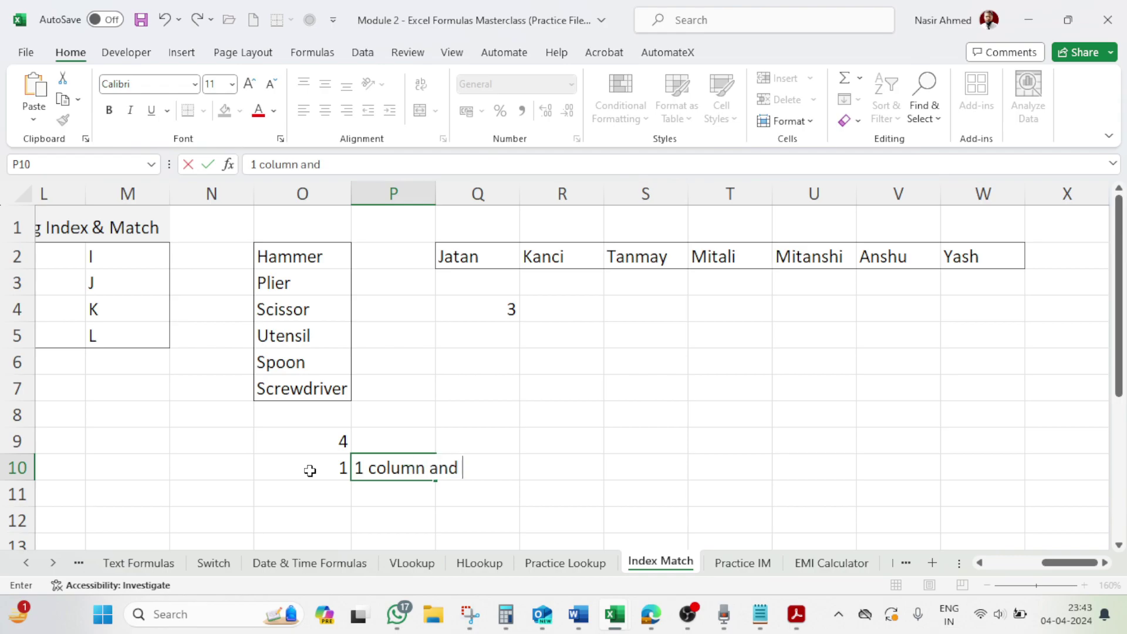
text(multiple )
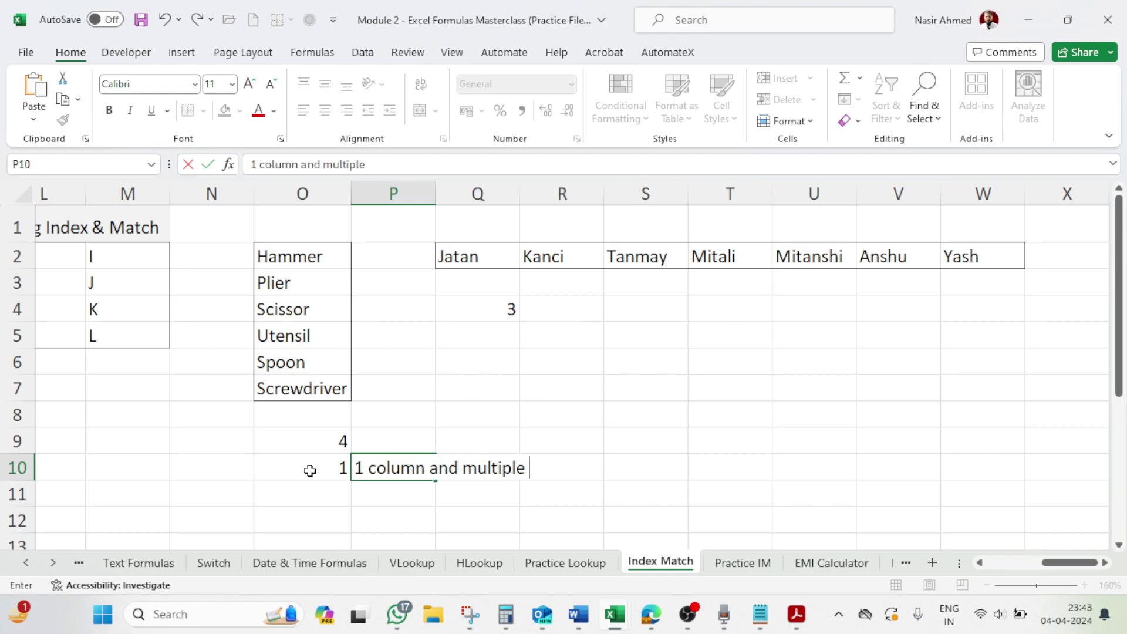
text(rows)
key(Return)
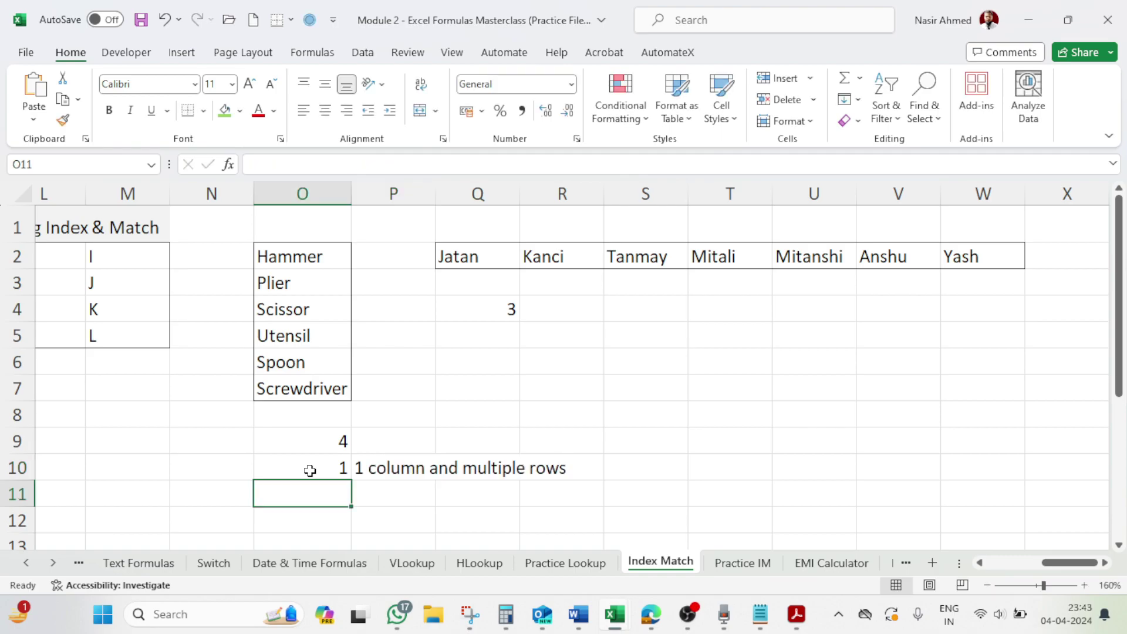
text(2)
key(Tab)
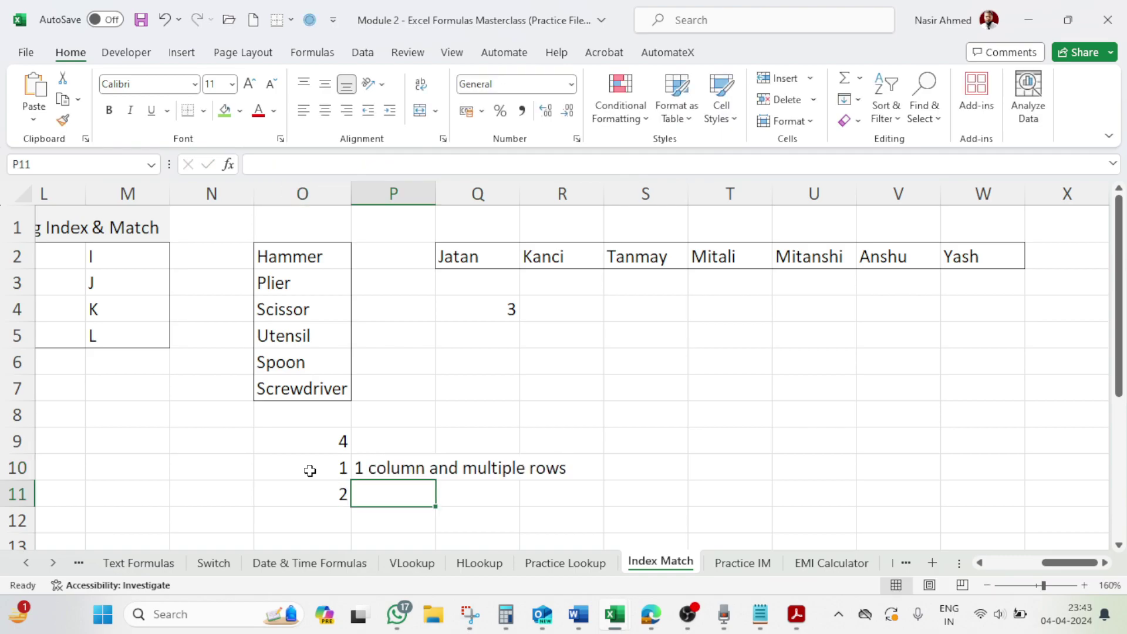
text(1 row)
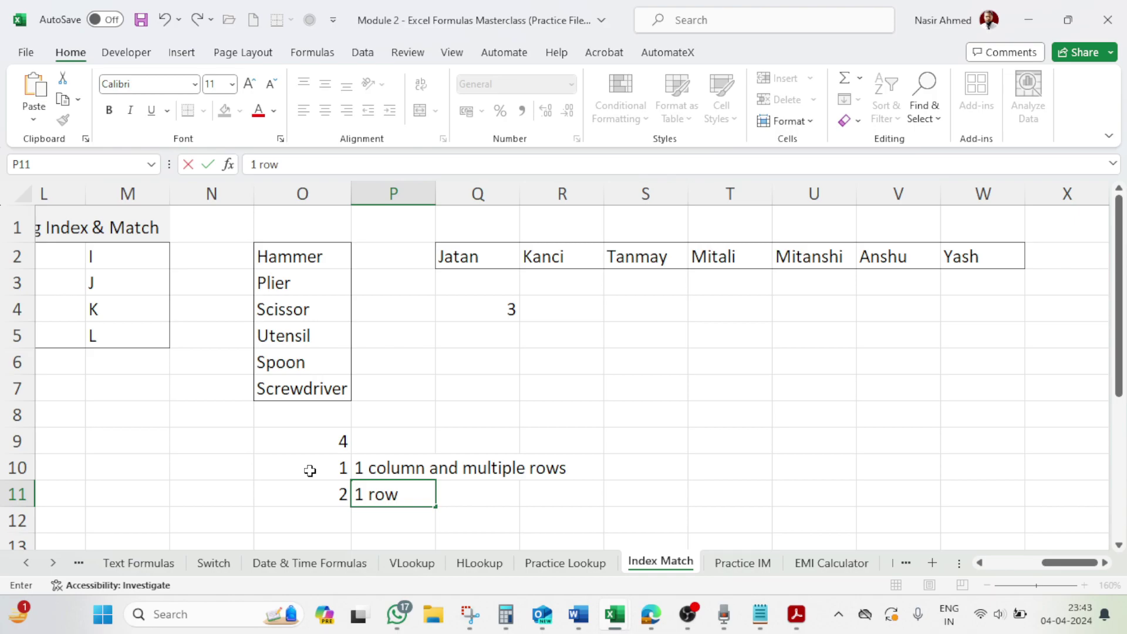
text( and multi)
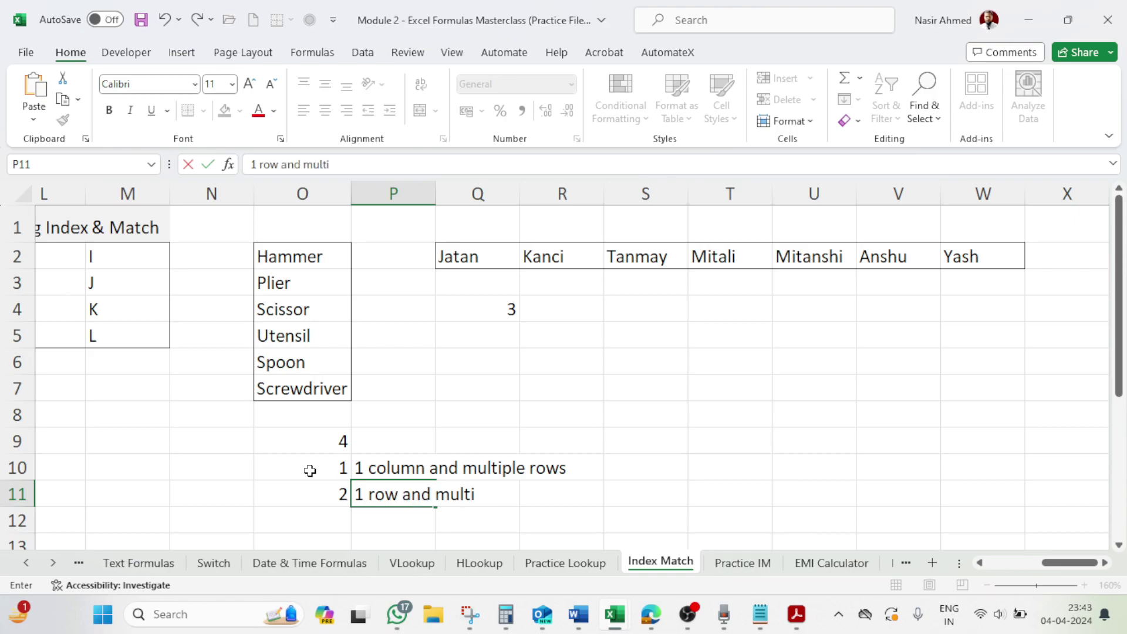
text(ple column)
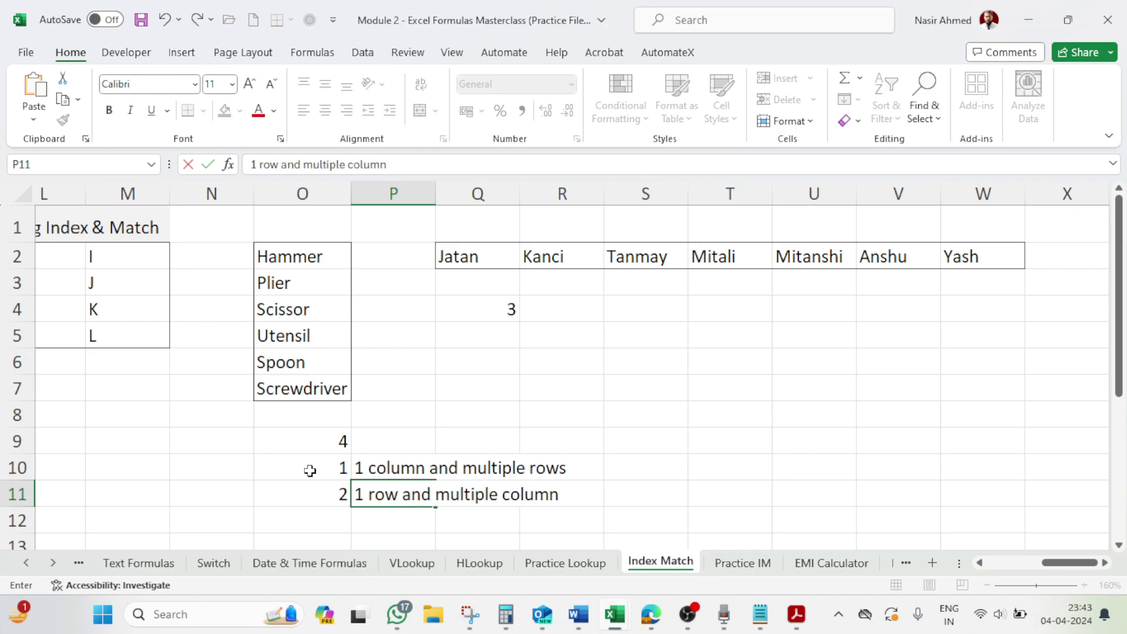
key(Tab)
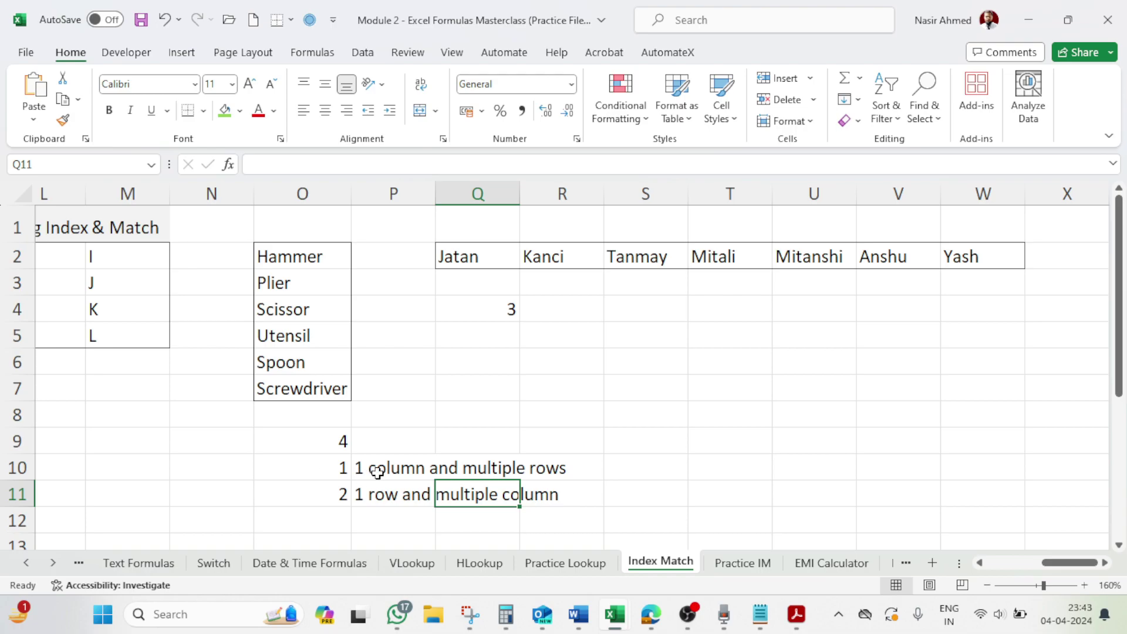
Label the notes 'row number' in S10 and 'column number' in S11
click(376, 474)
click(626, 471)
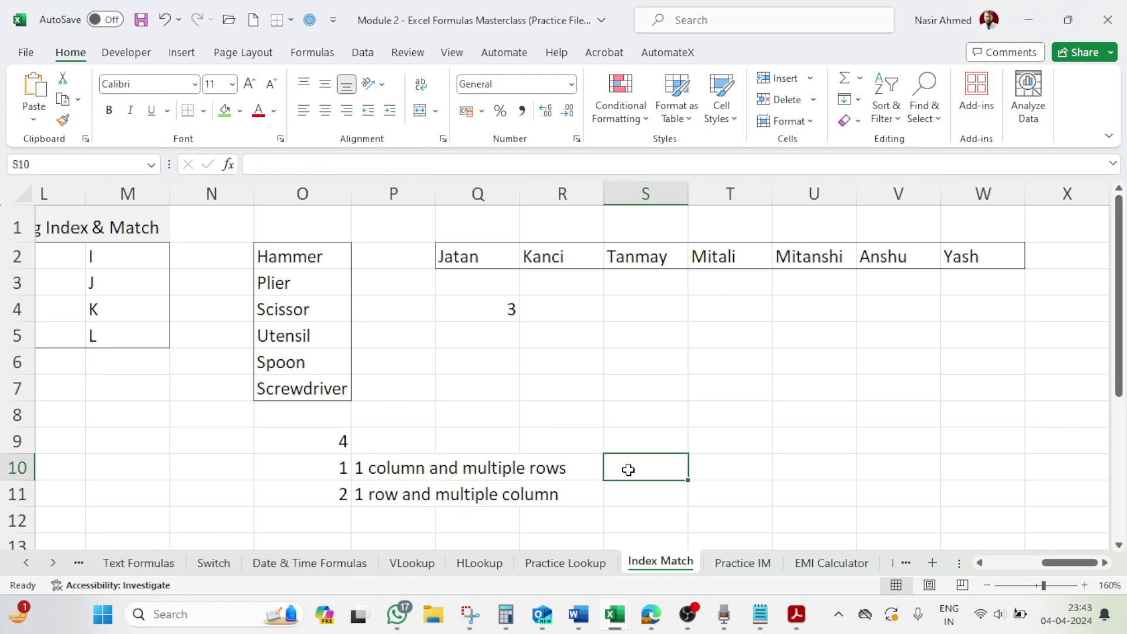
text(row)
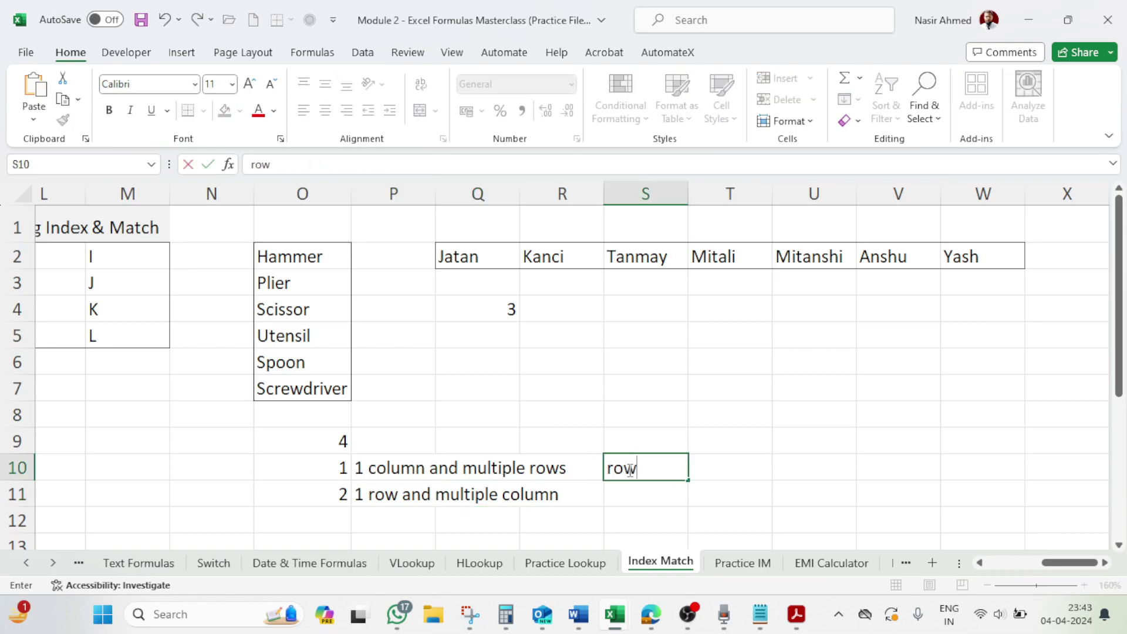
text( numbe)
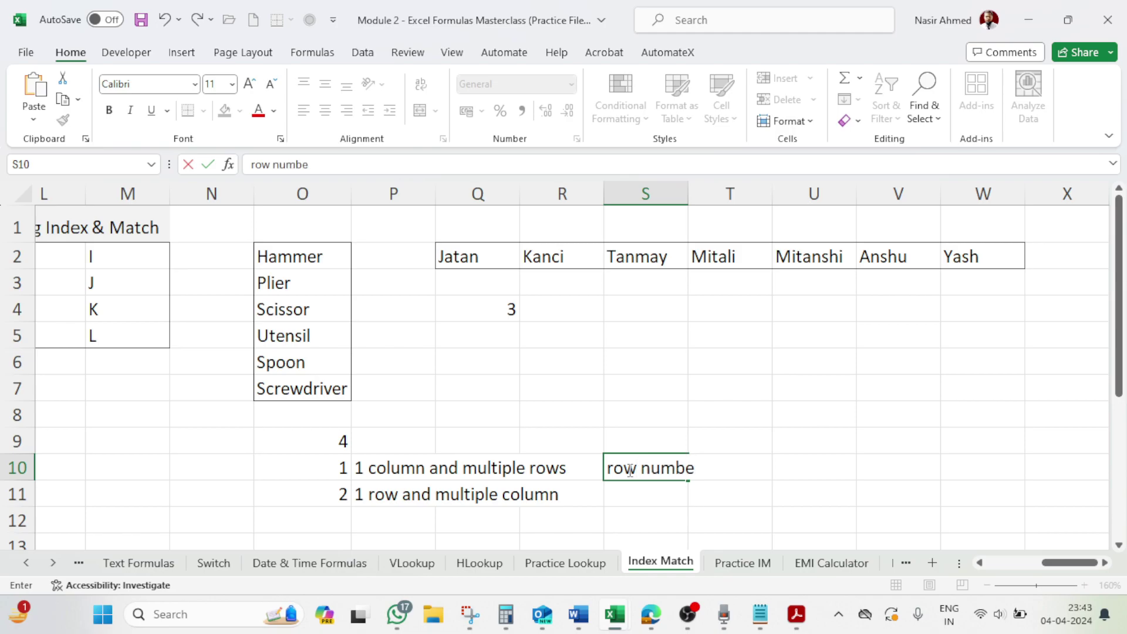
text(r)
key(Return)
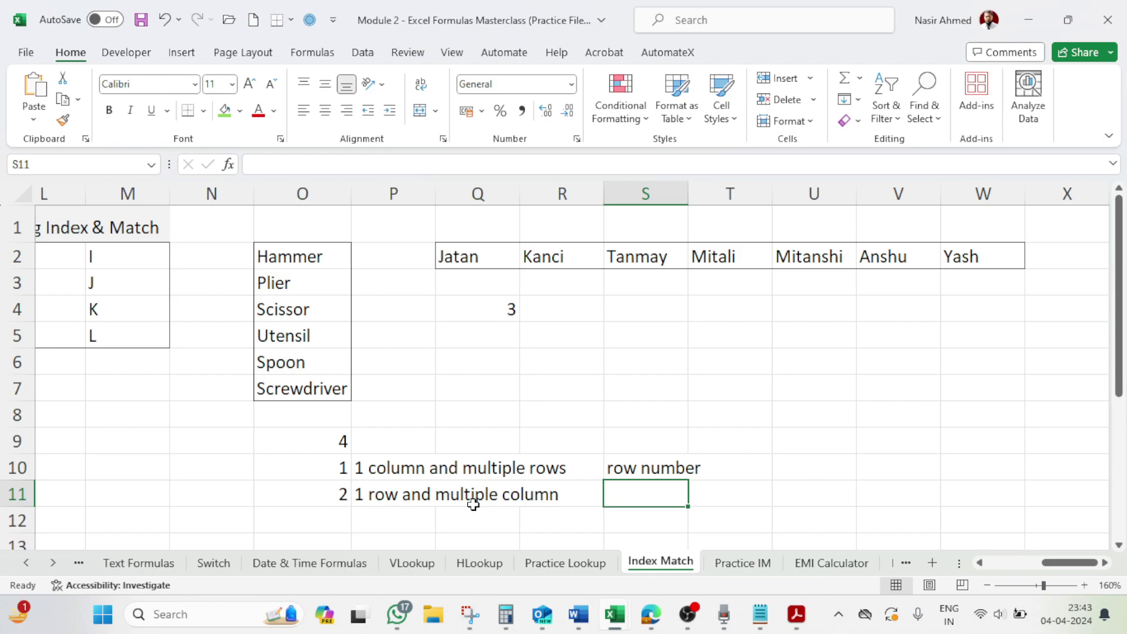
text(column nu)
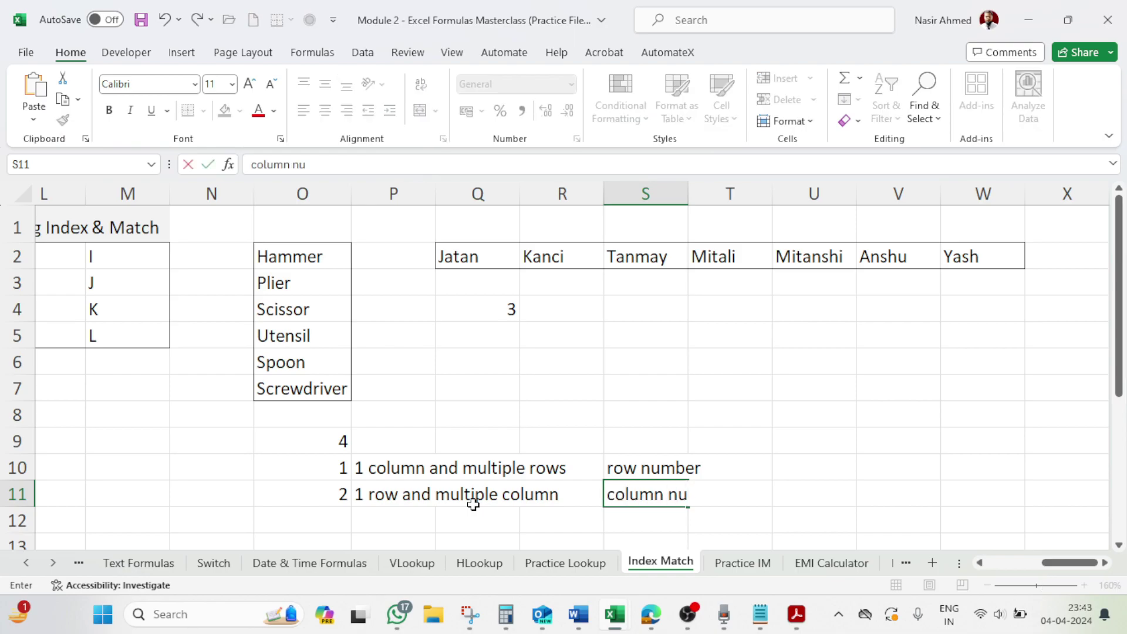
text(mber)
key(Return)
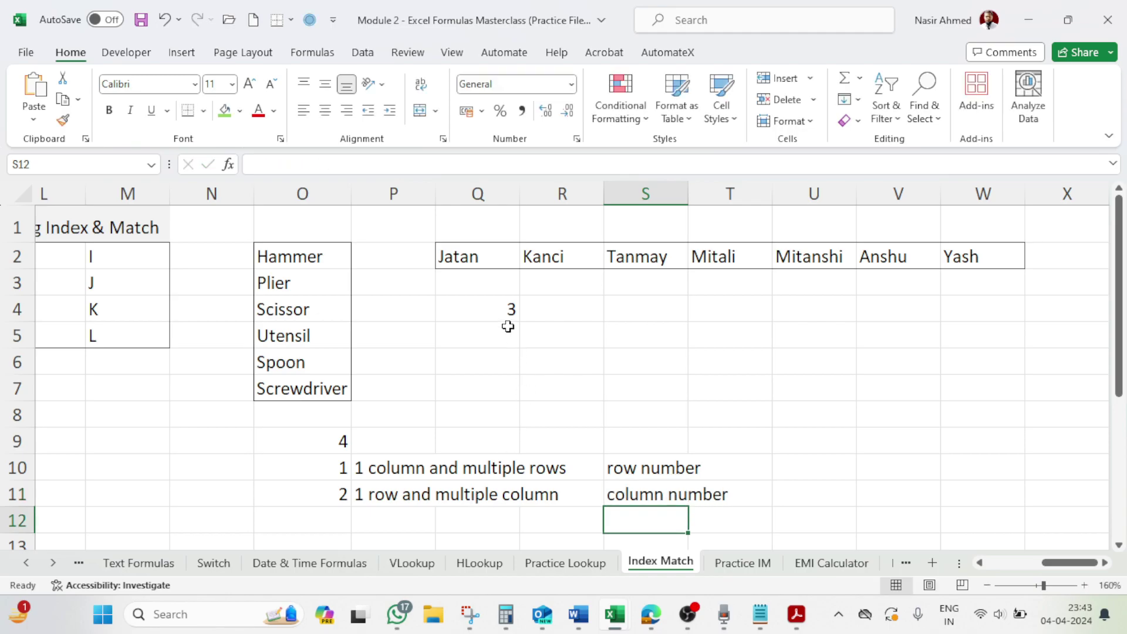
Review the MATCH formulas in Q4 and O9, the list O2:O7, and the notes in O10 and O11
click(508, 311)
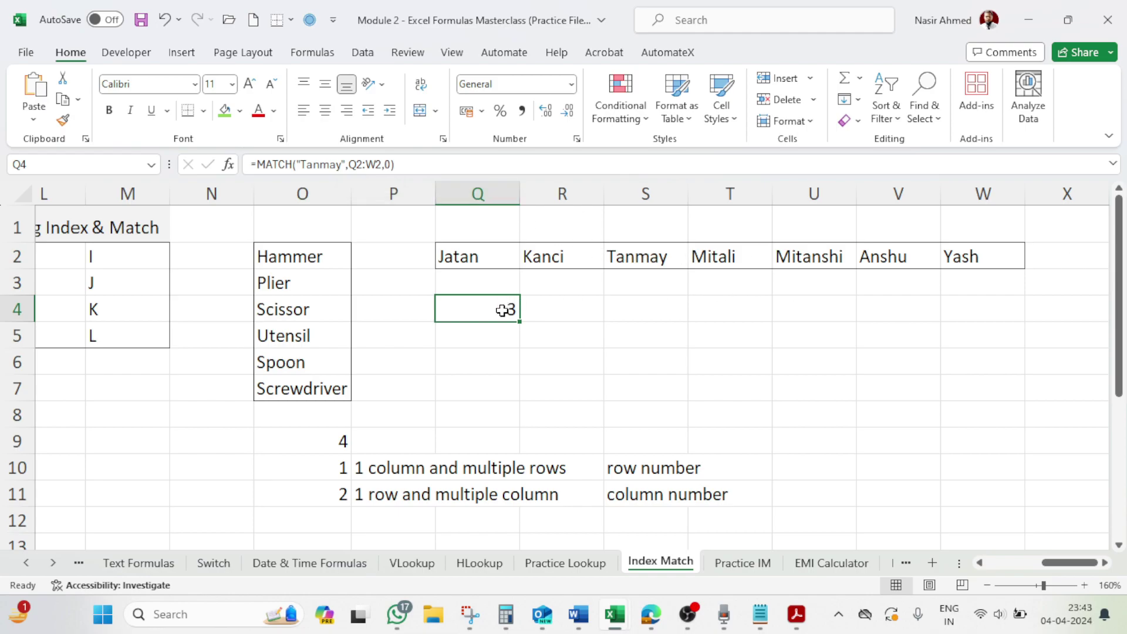
click(343, 441)
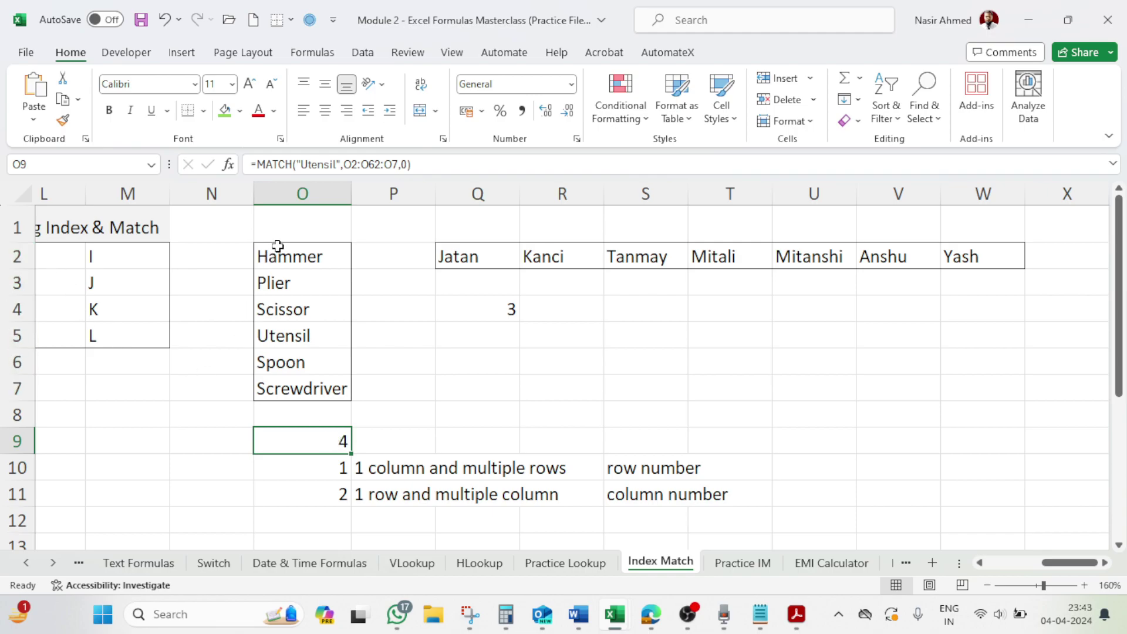
drag(278, 245, 273, 385)
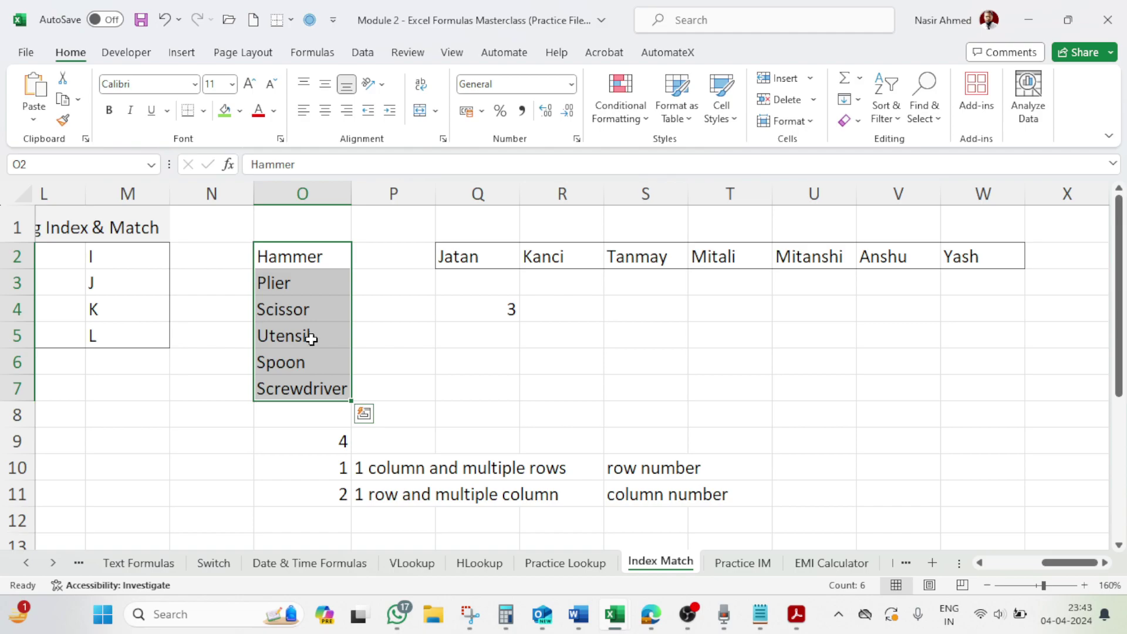
click(329, 466)
click(329, 501)
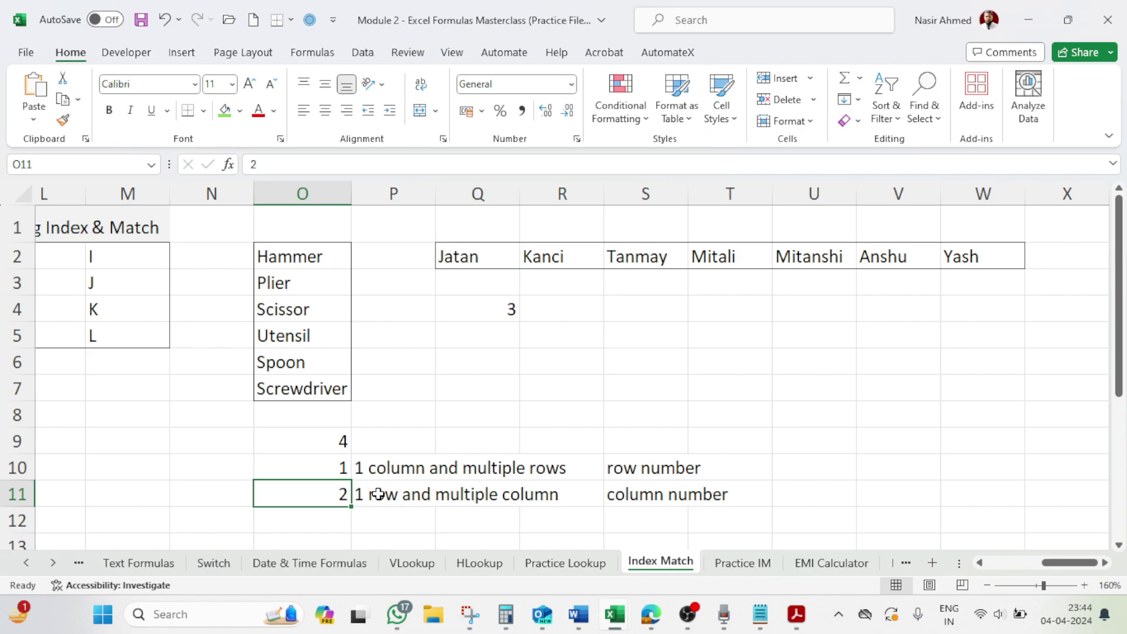
Walk through the INDEX syntax note, then correct B11 to =INDEX(A2:D5,4,4) showing 35
drag(1072, 562, 986, 569)
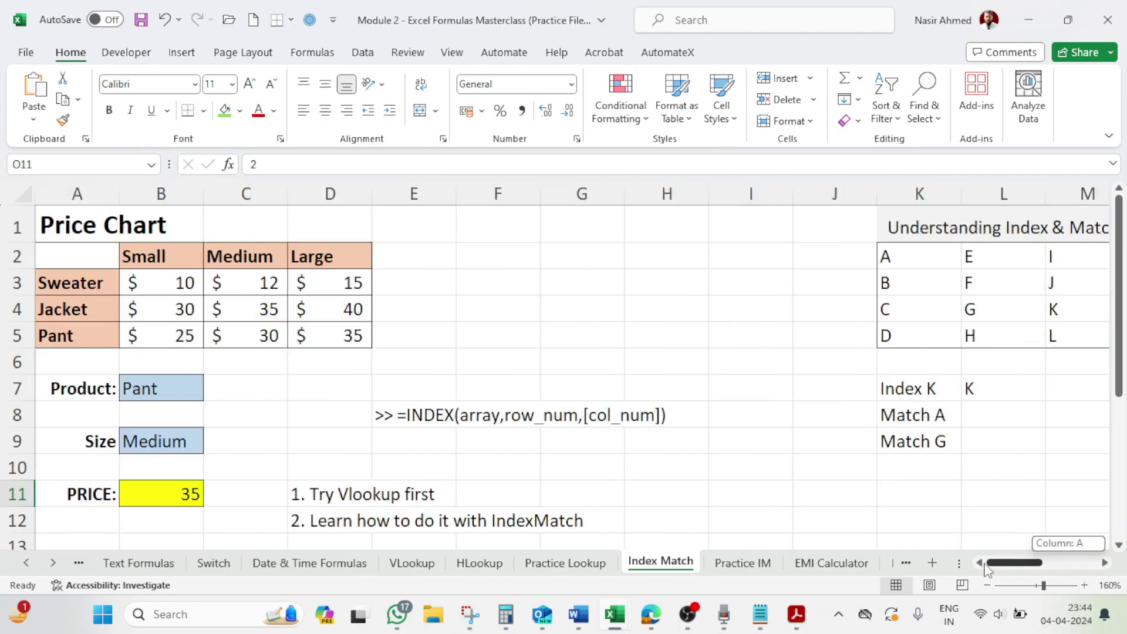
click(491, 416)
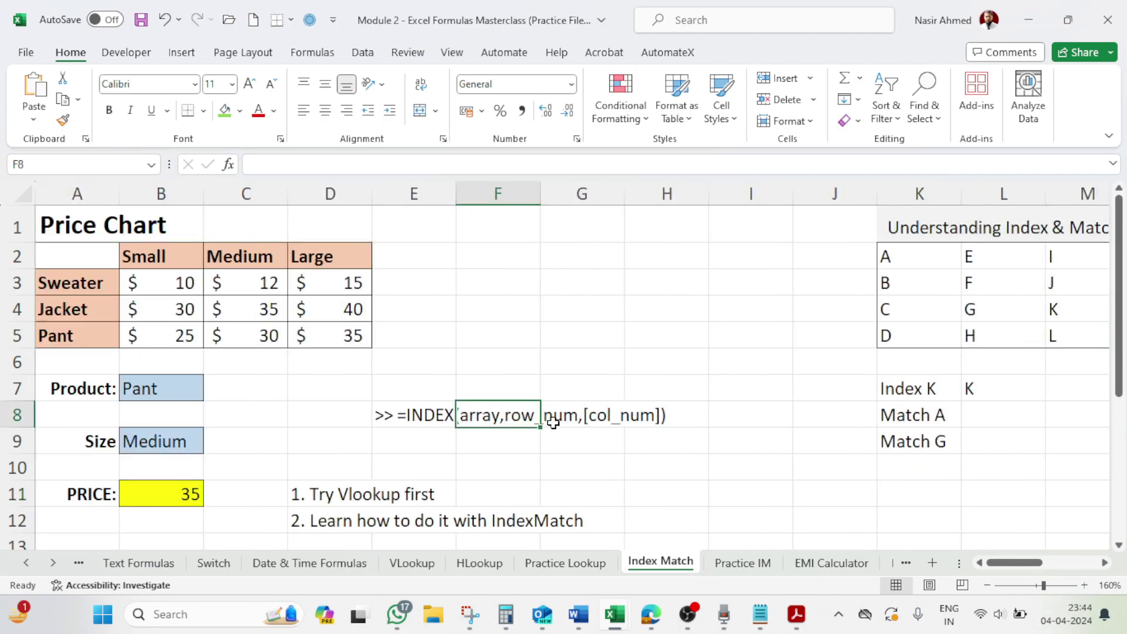
click(607, 419)
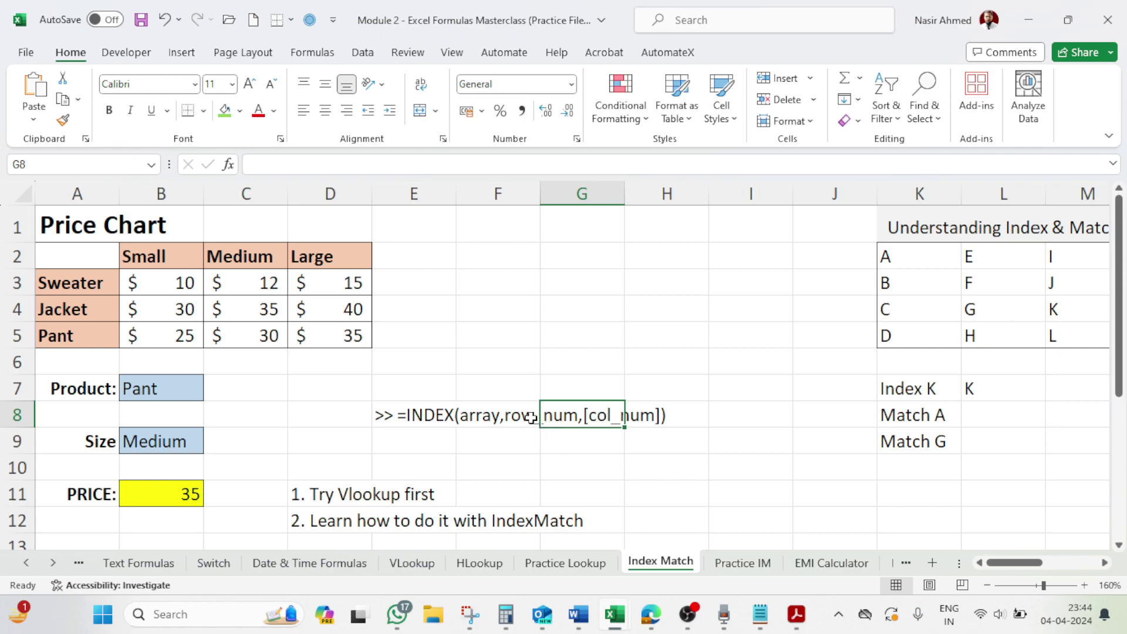
click(531, 418)
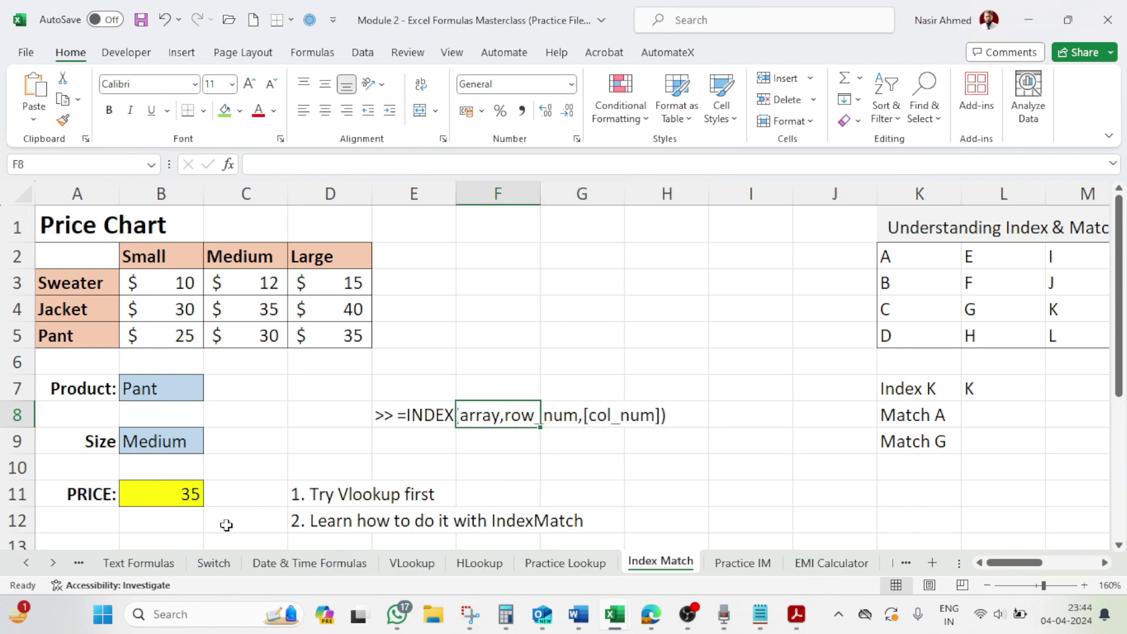
click(189, 504)
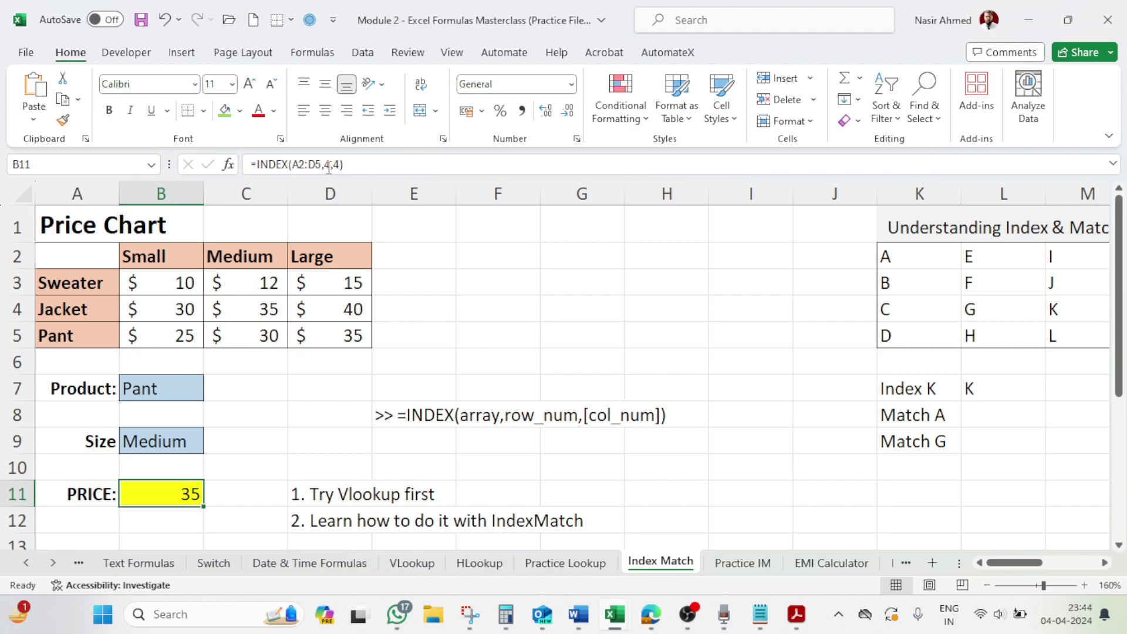
click(337, 175)
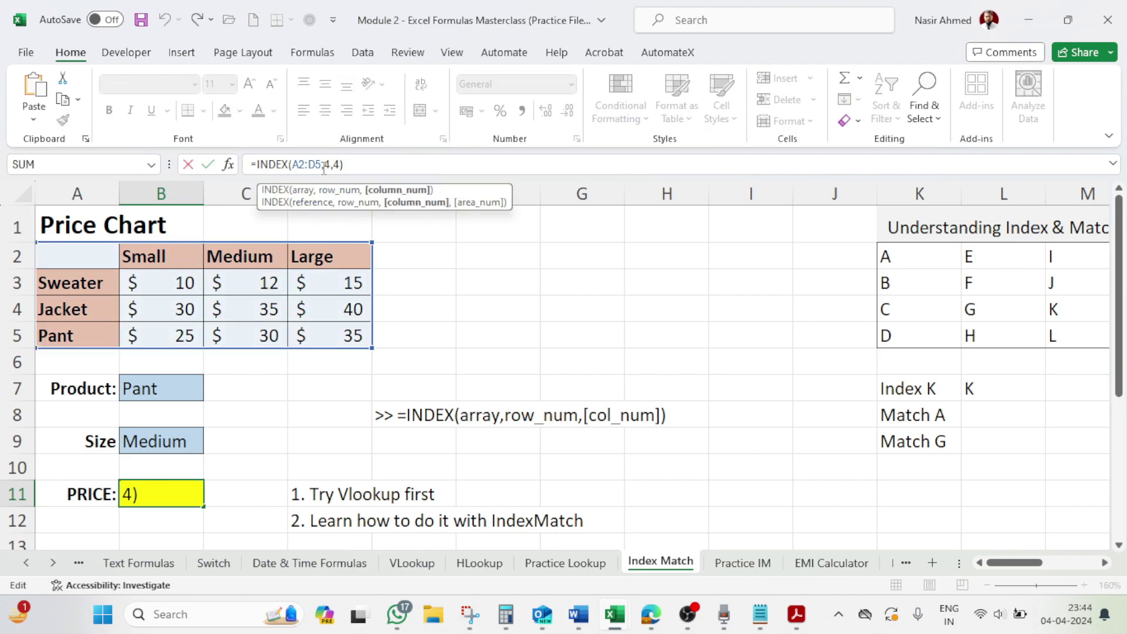
click(327, 164)
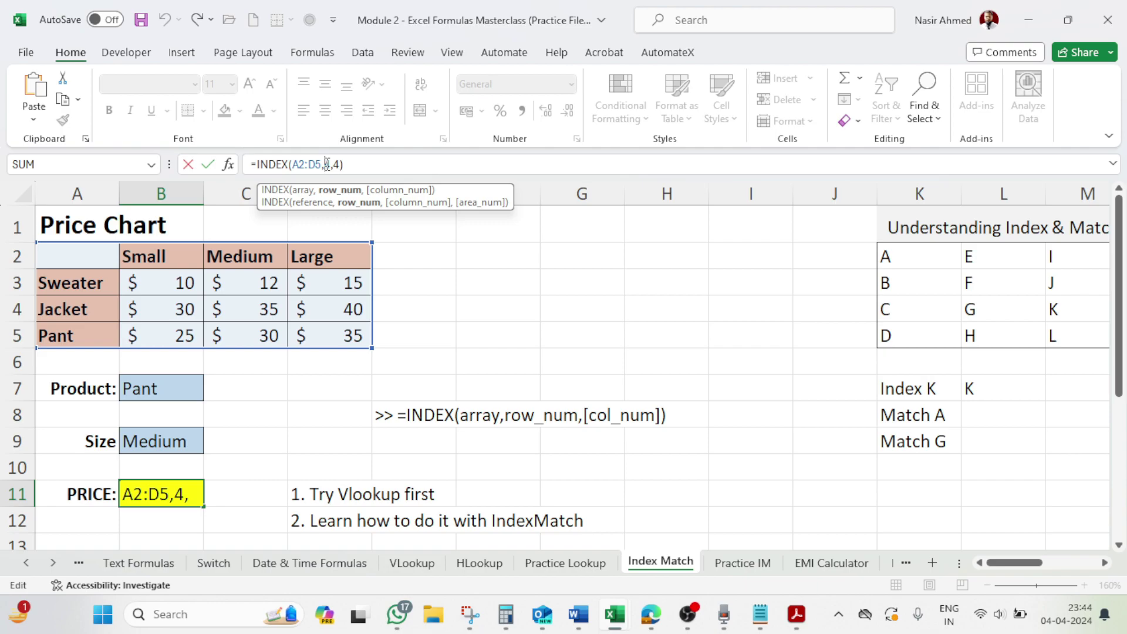
key(Return)
Switch Size in B9 from Large to Medium and finally to Small
click(183, 442)
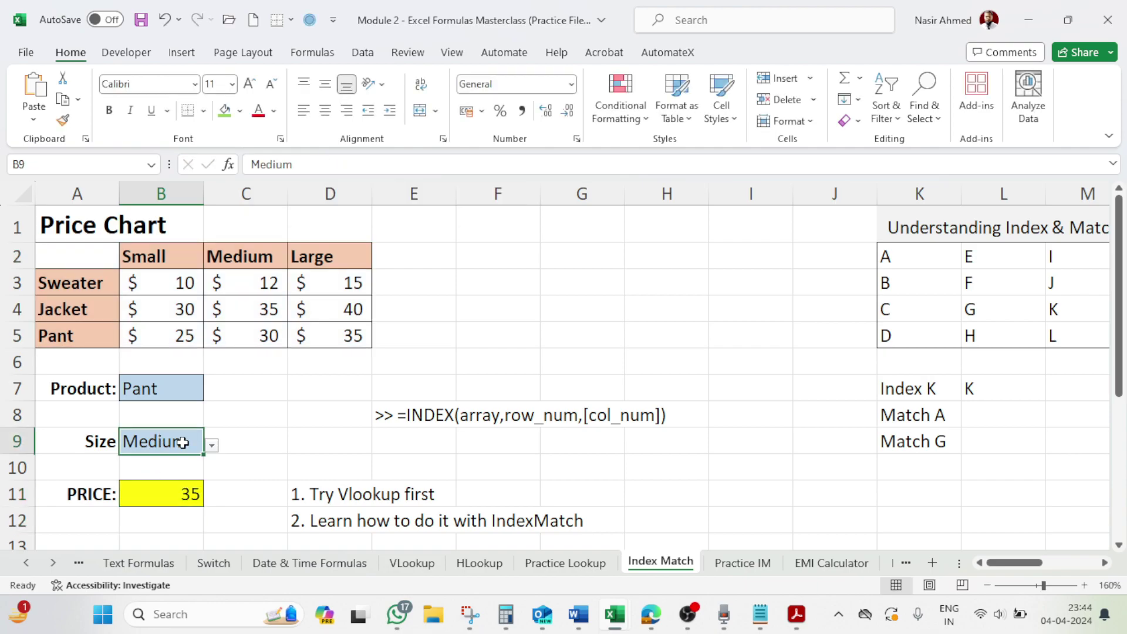
click(211, 446)
click(159, 492)
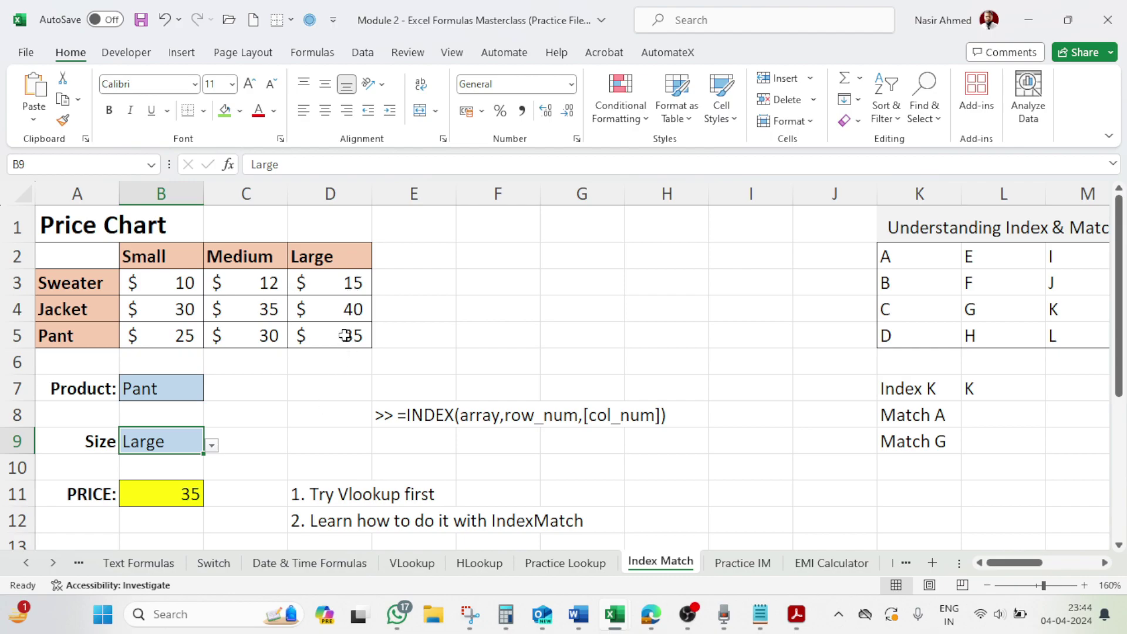
click(211, 446)
click(170, 468)
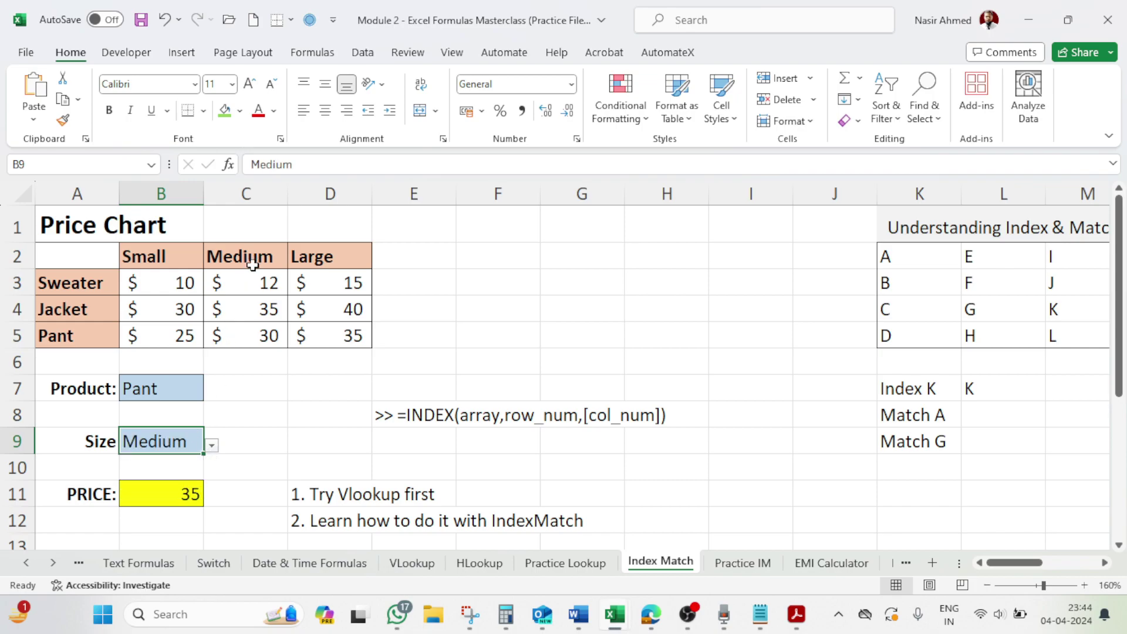
drag(247, 283, 246, 336)
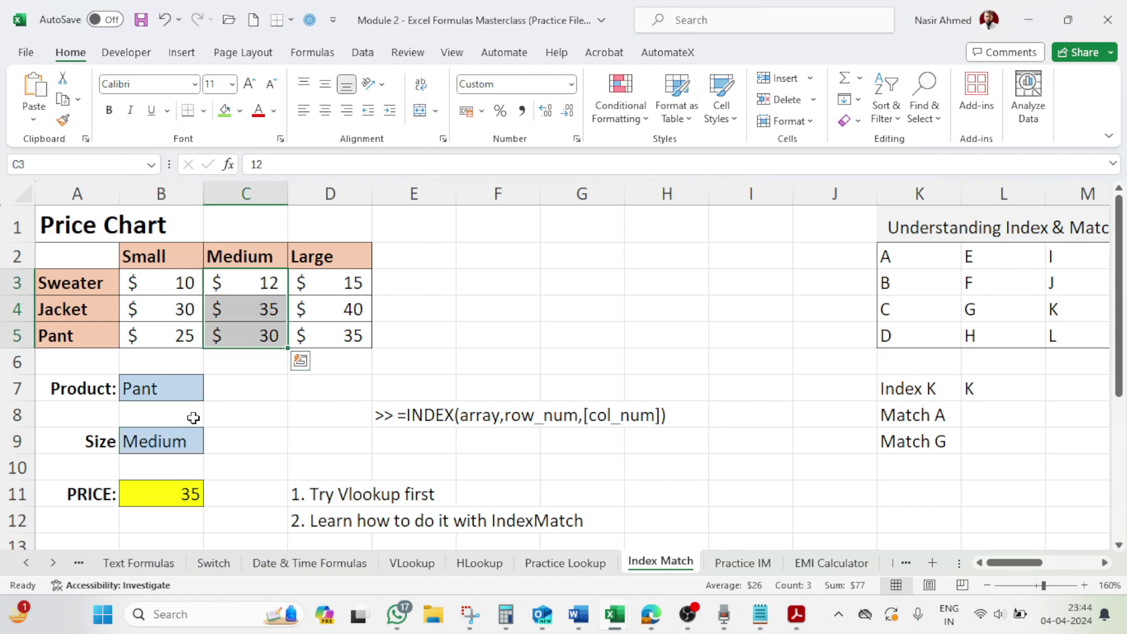
click(196, 445)
click(212, 446)
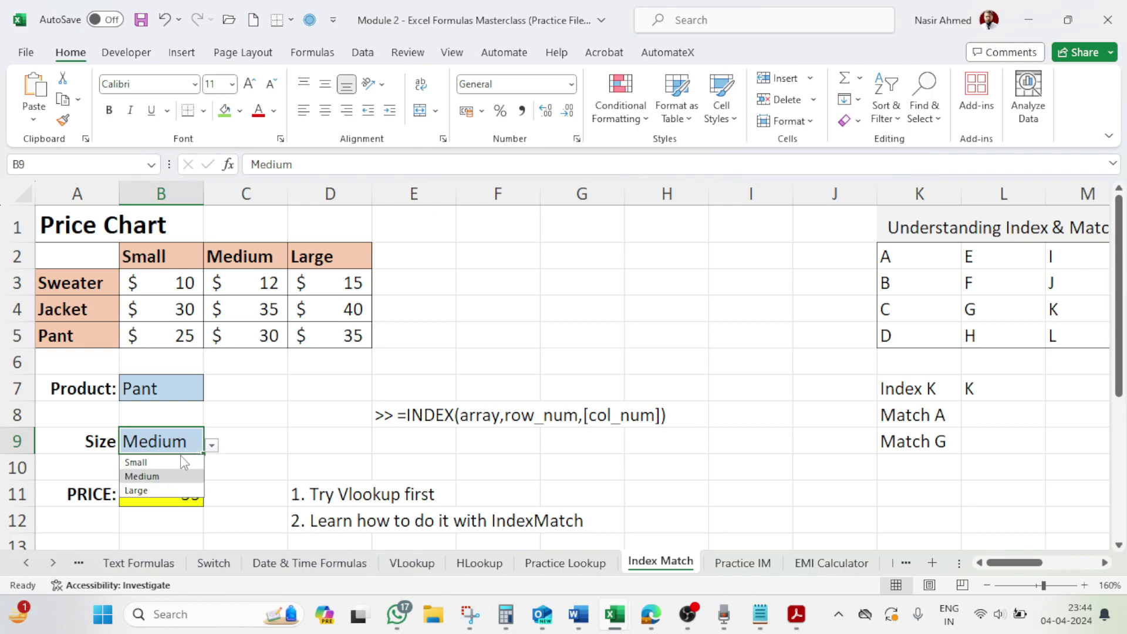
click(176, 457)
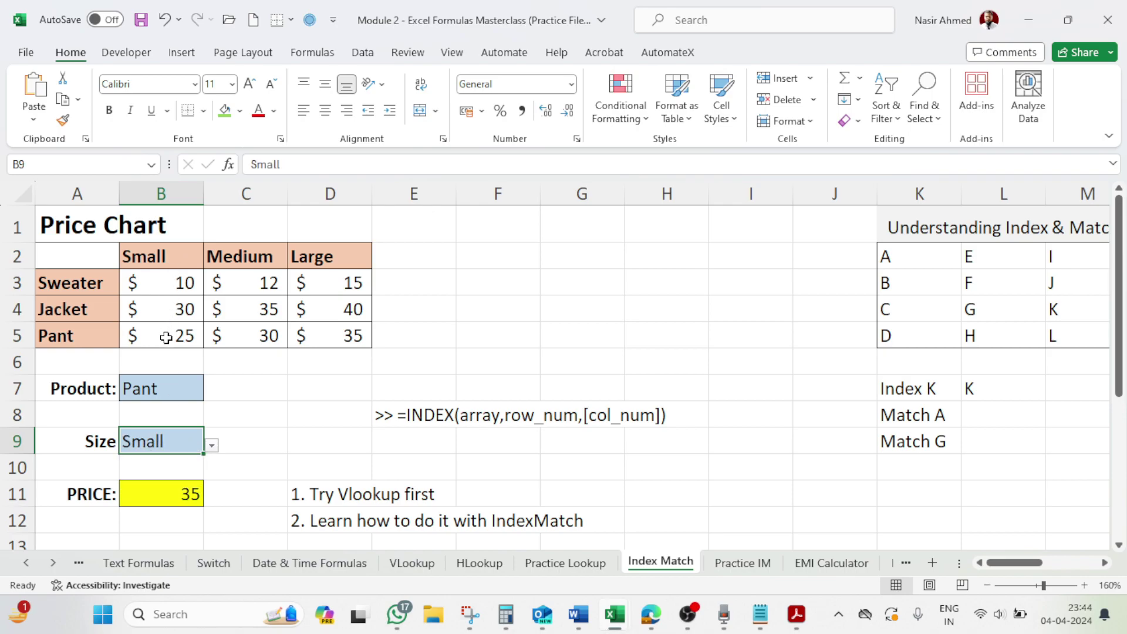
Change Product in B7 to Sweater, then back to Pant
click(60, 310)
click(139, 388)
click(212, 392)
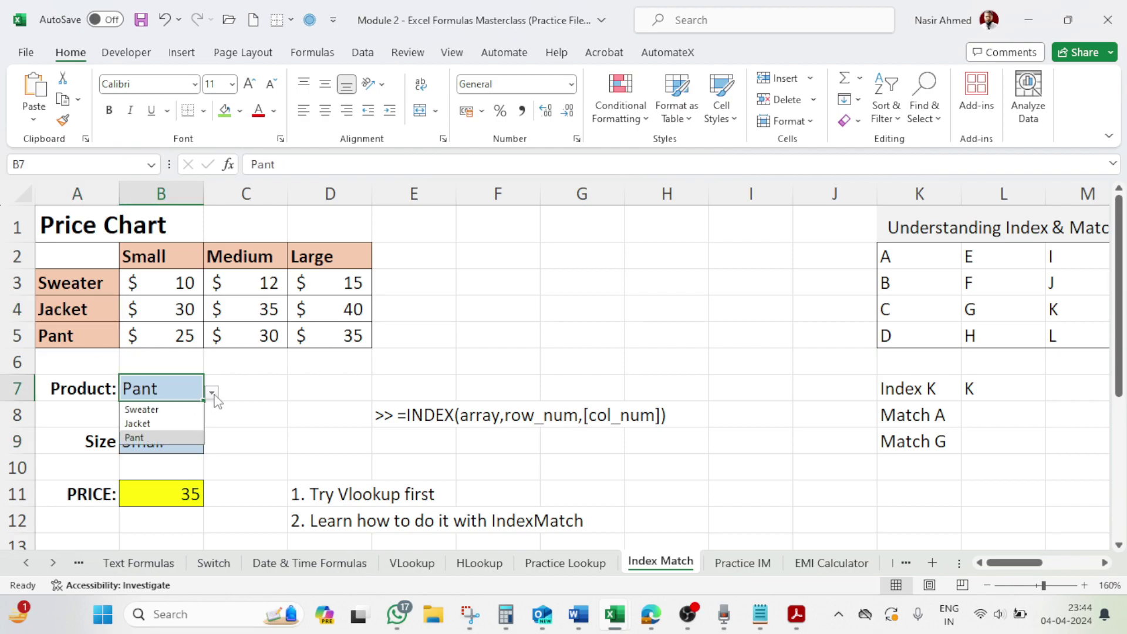
click(140, 408)
click(92, 284)
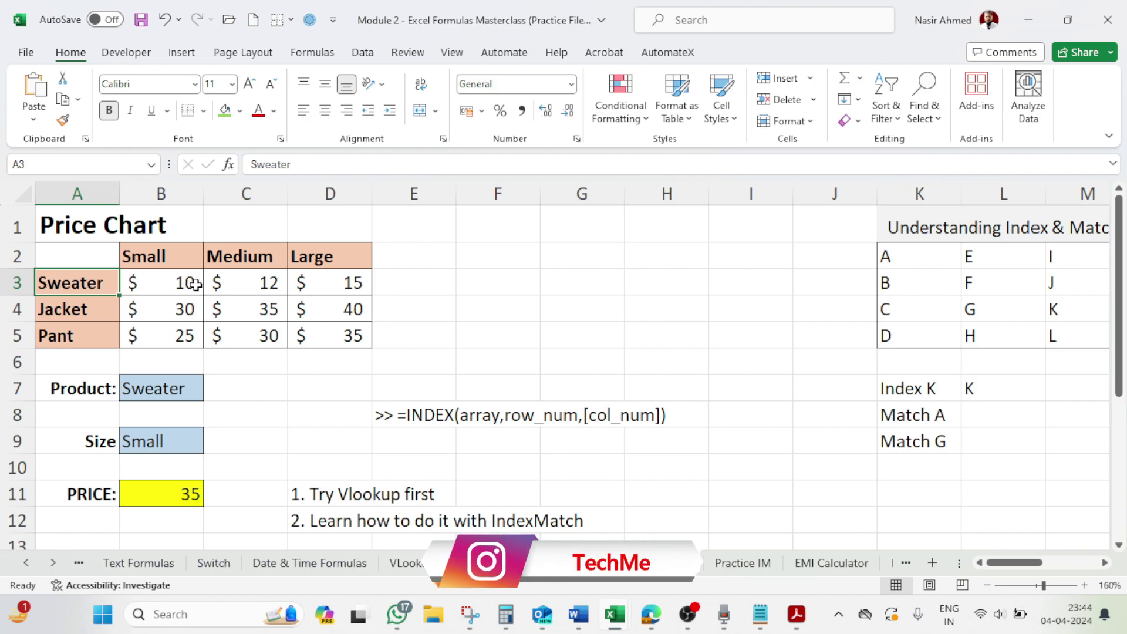
click(200, 391)
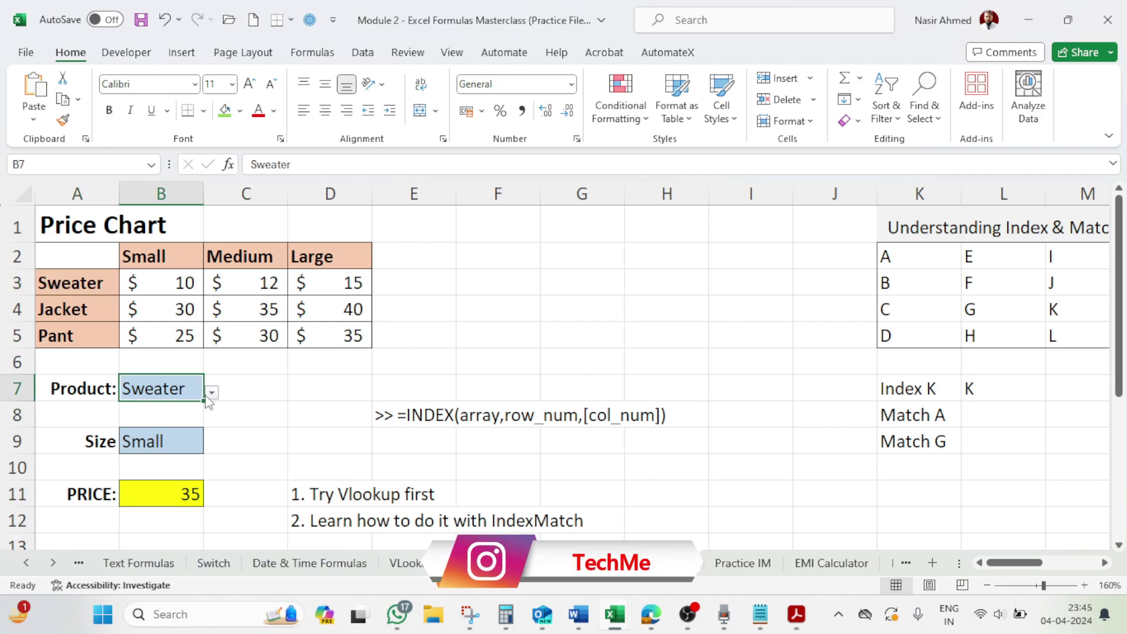
click(211, 393)
click(141, 438)
click(78, 339)
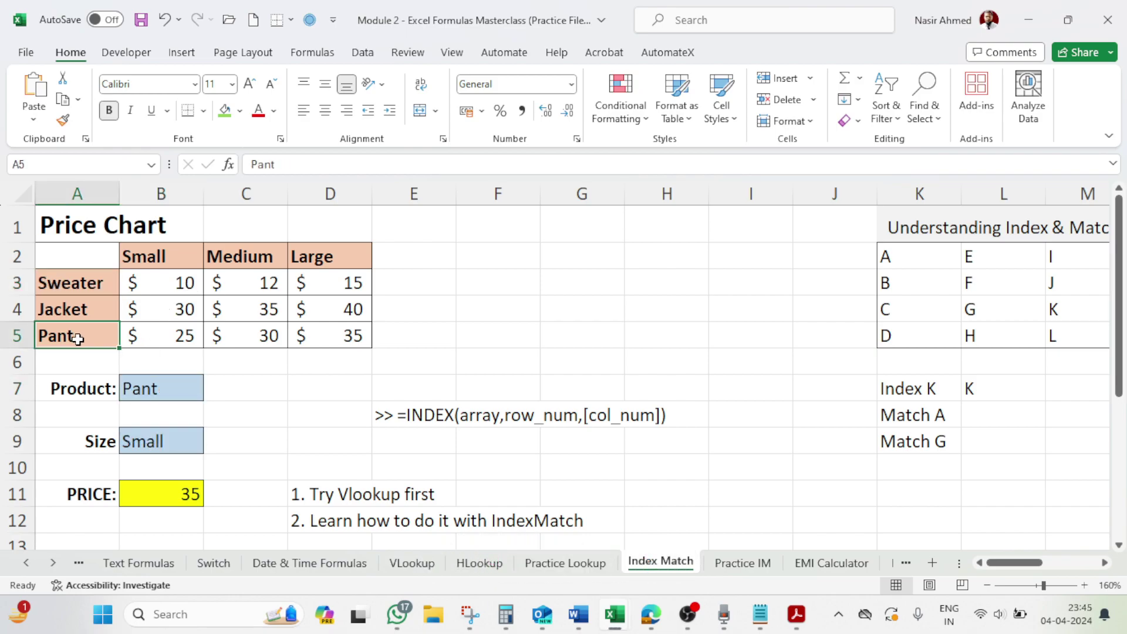
click(150, 257)
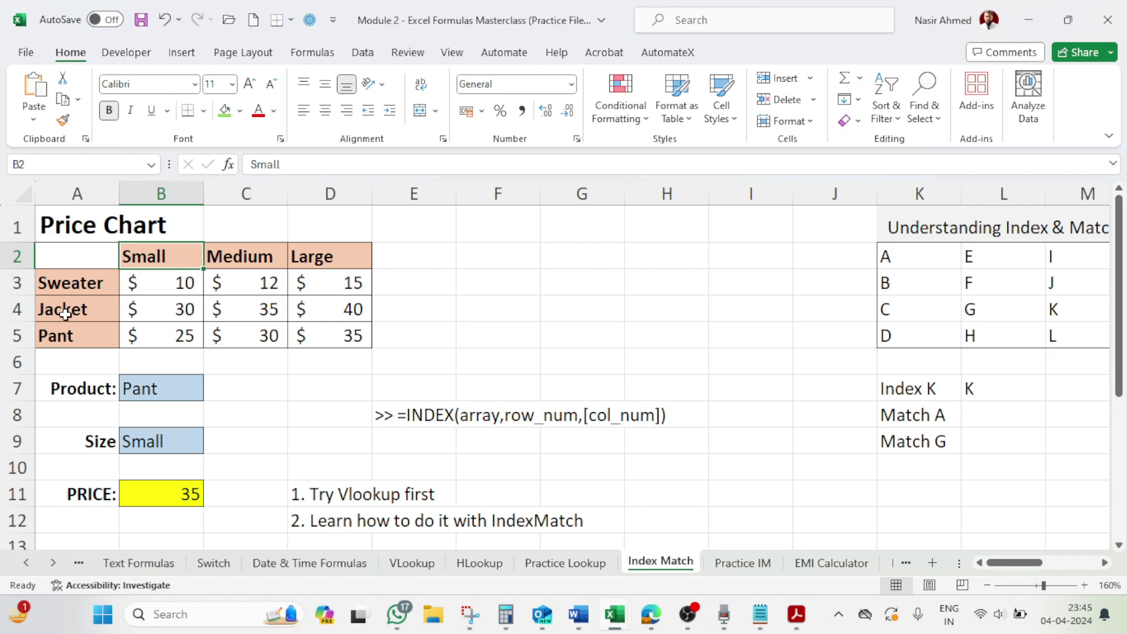
Check the PRICE formula still shows 35, then move over to the Match A label
click(159, 386)
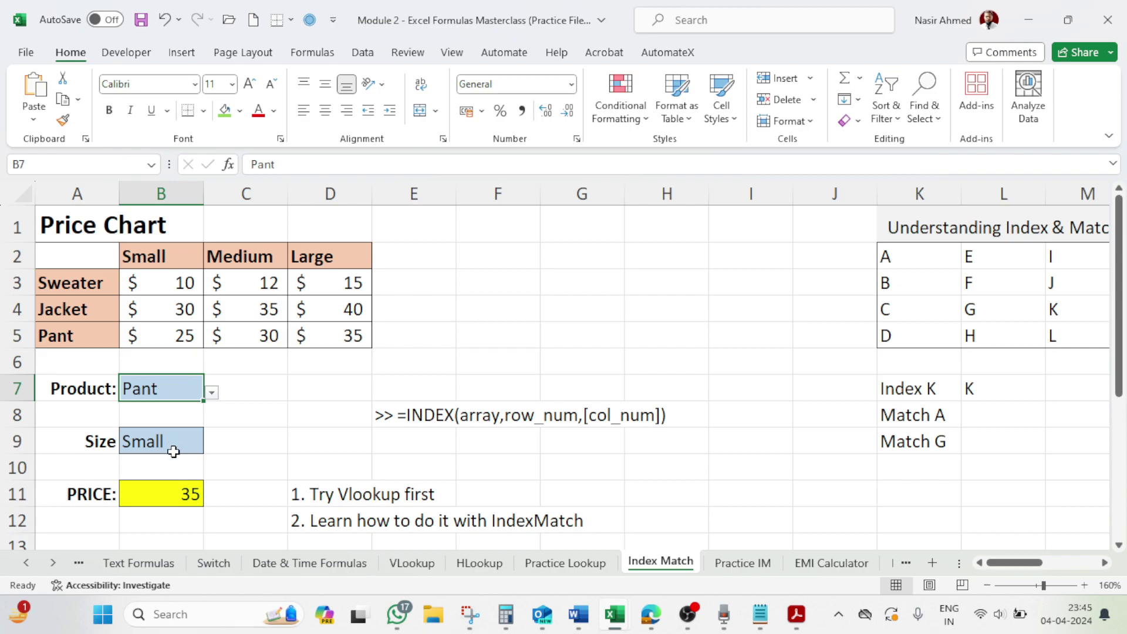
click(181, 493)
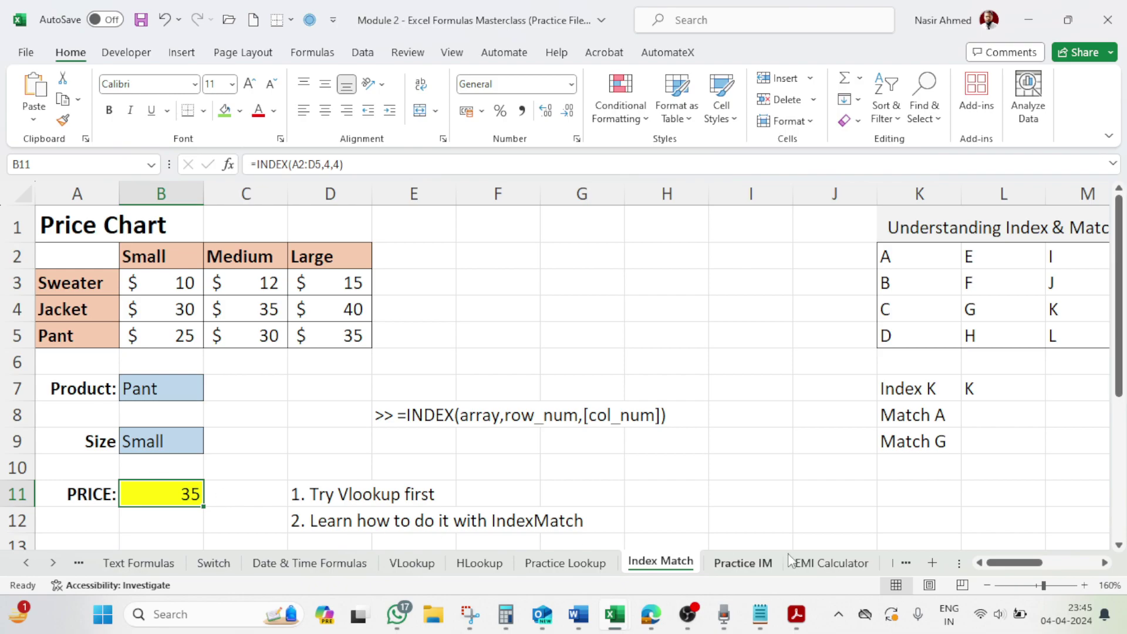
drag(1014, 564, 1031, 564)
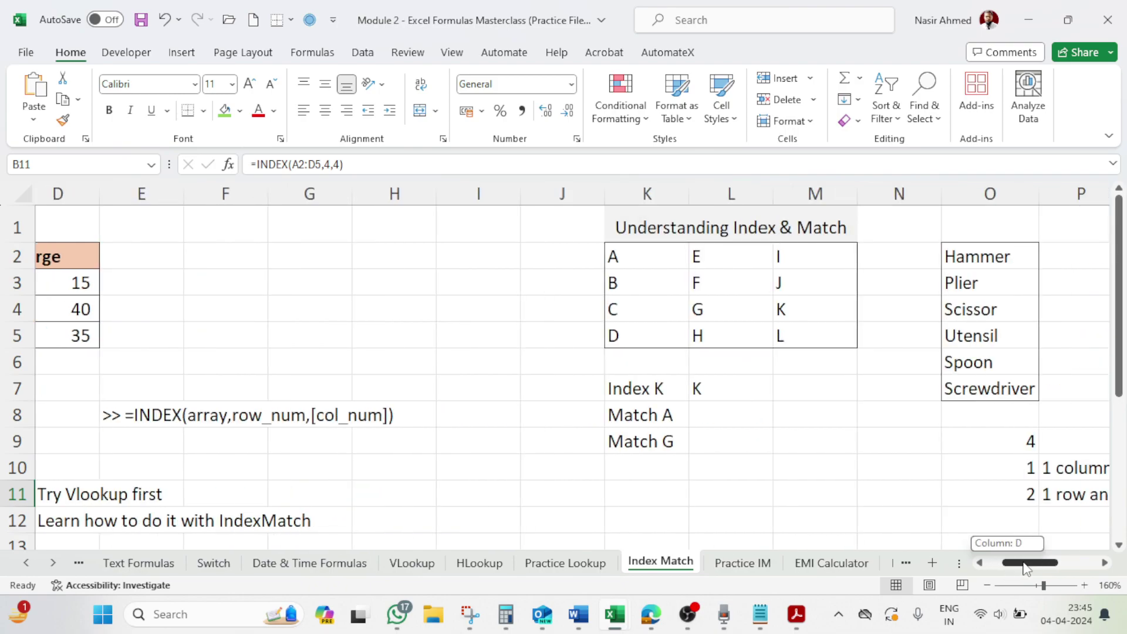
click(673, 415)
Relabel K8 from 'Match A' to 'Match J'
click(722, 416)
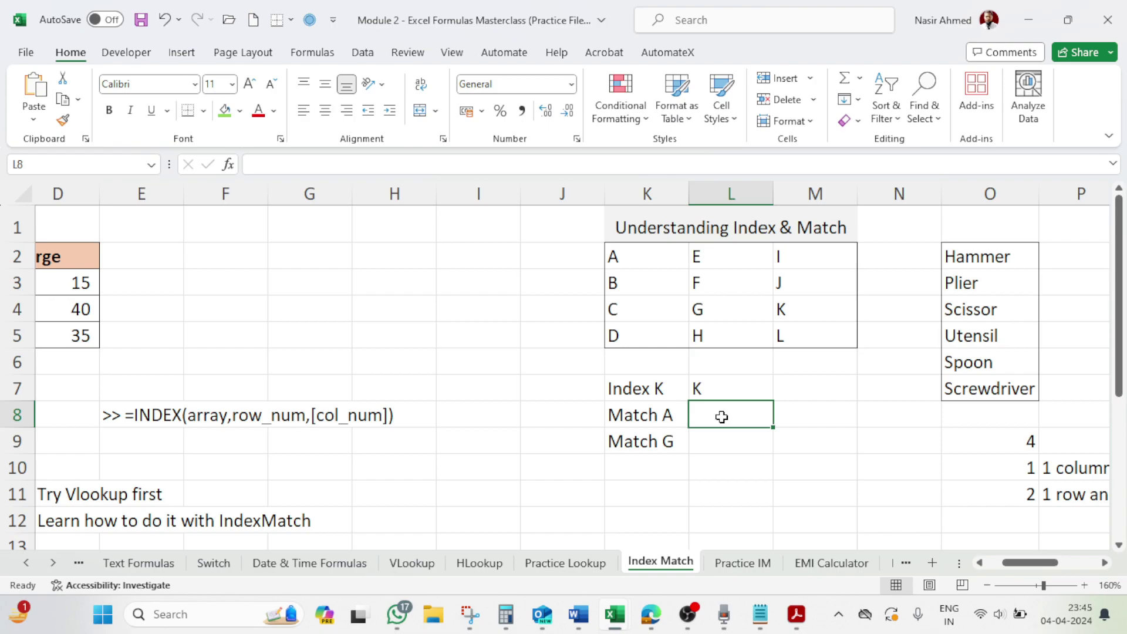
click(670, 418)
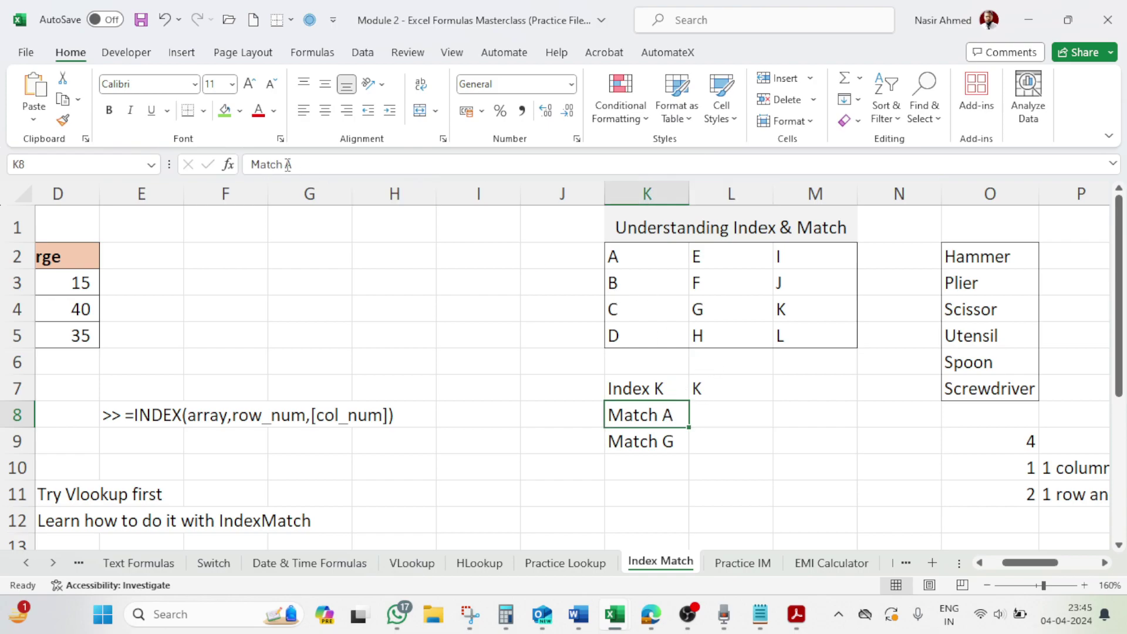
click(317, 165)
key(BackSpace)
text(j)
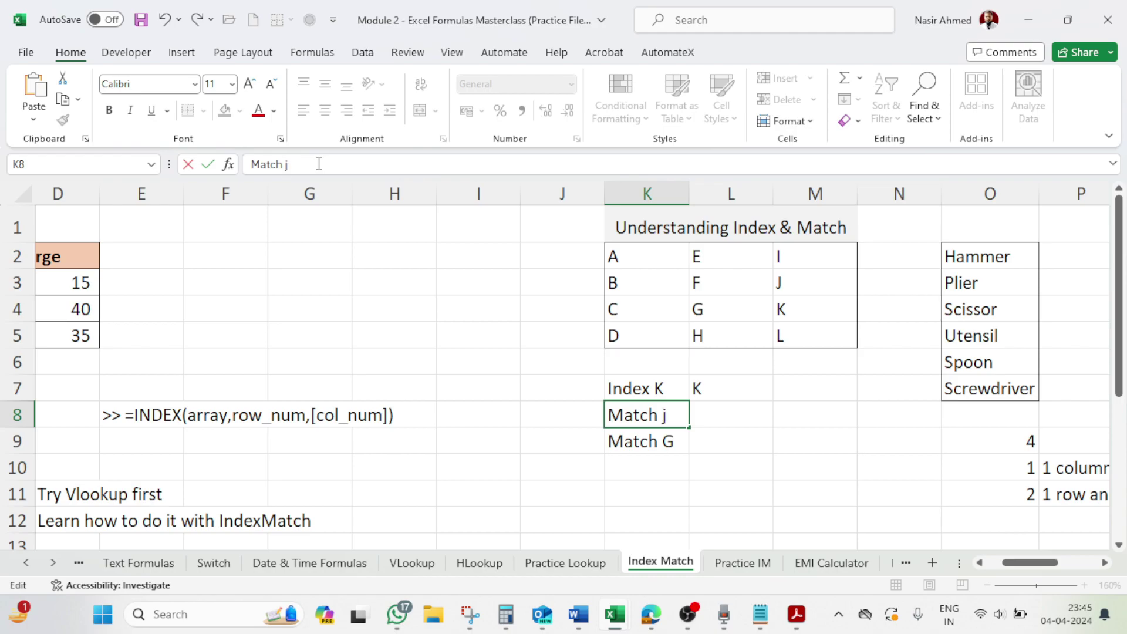
key(BackSpace)
text(J)
key(Return)
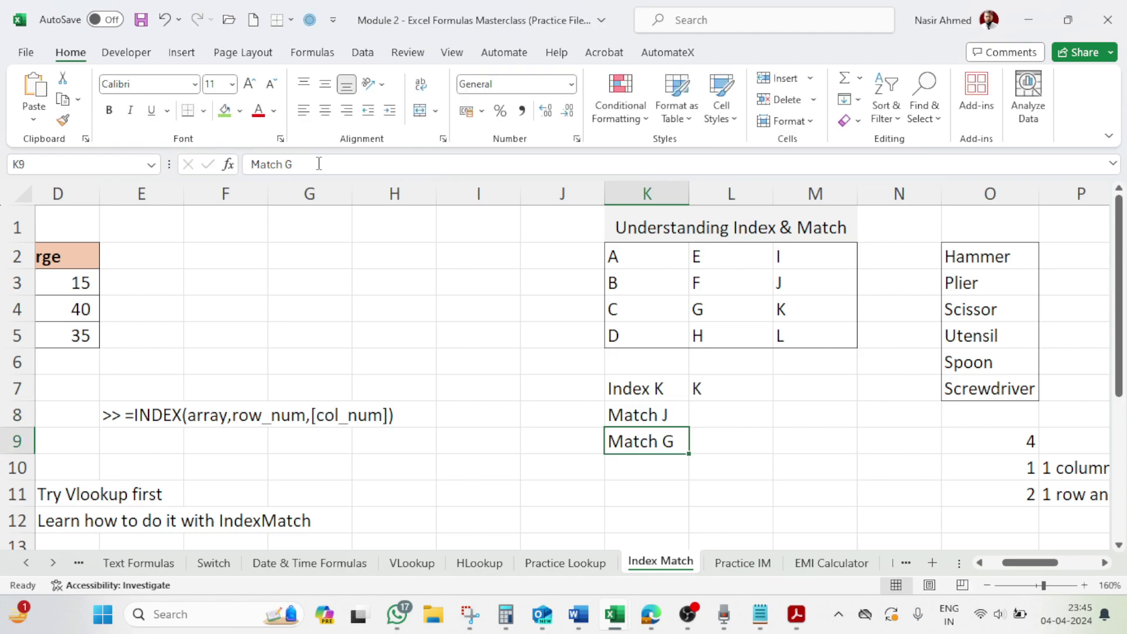
Enter =MATCH("J",K2:M5,0) in L8, which returns #N/A
click(736, 417)
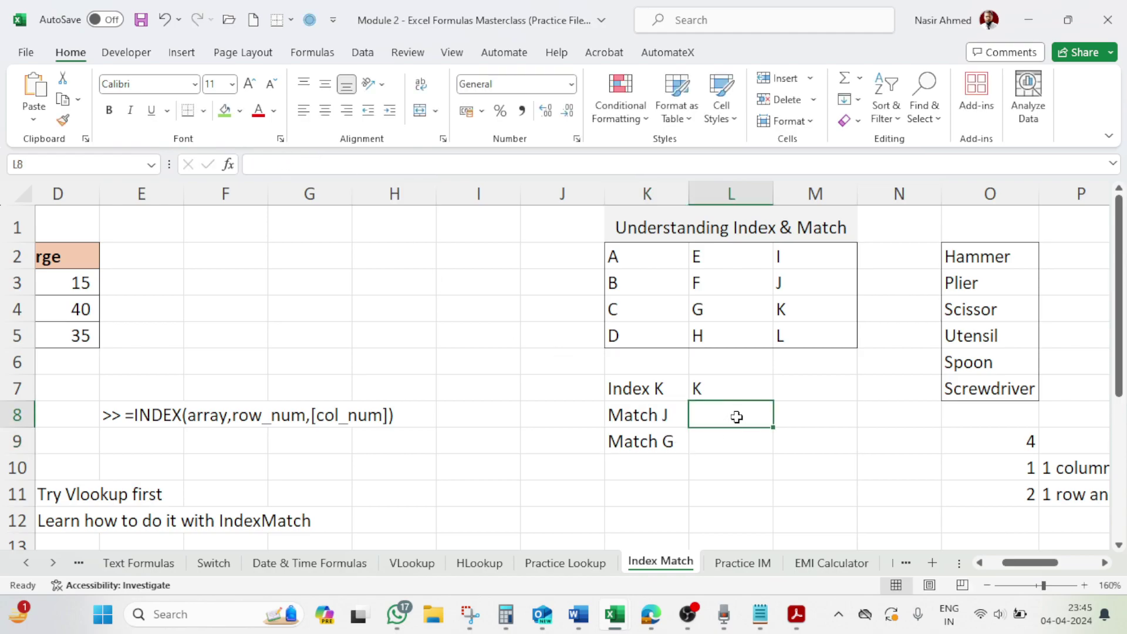
text(=)
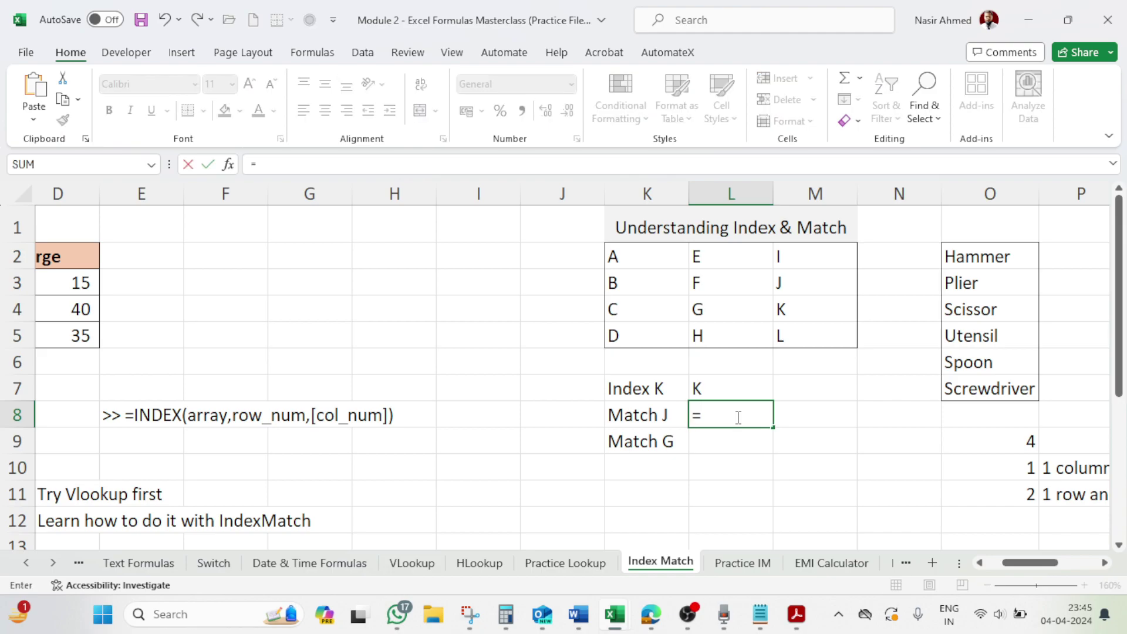
text(match)
key(Tab)
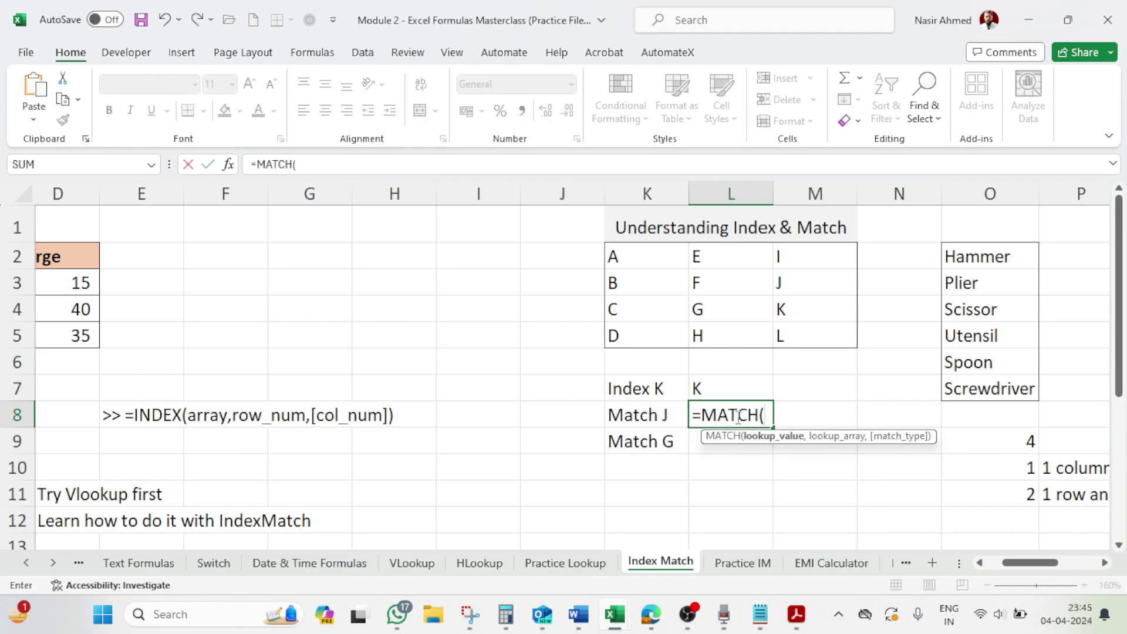
text("J)
text(",)
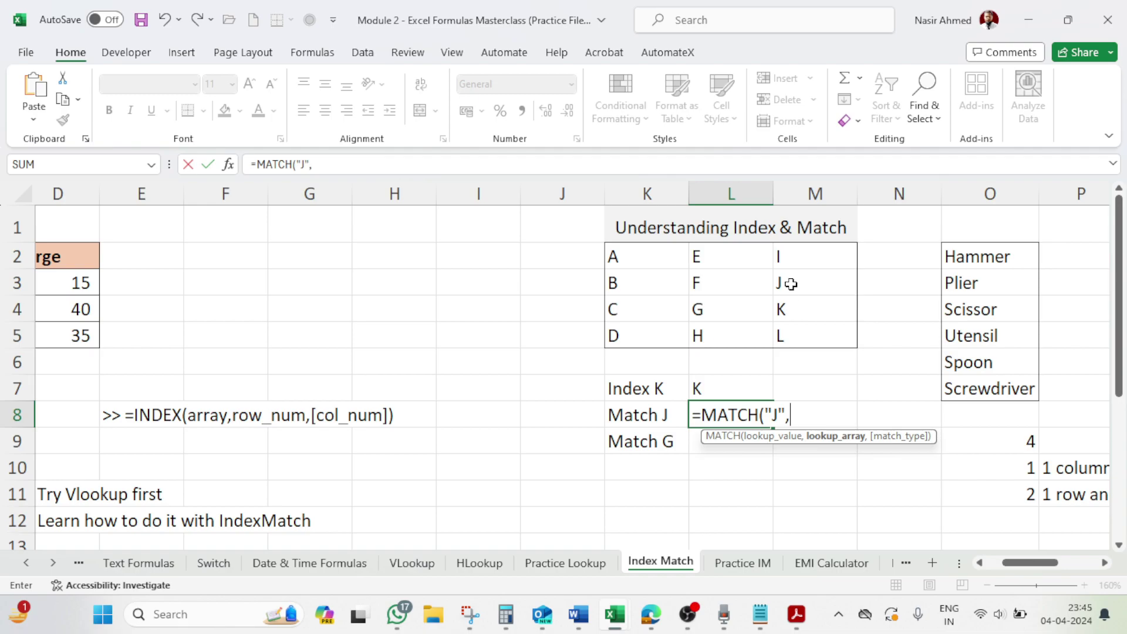
drag(643, 253, 805, 343)
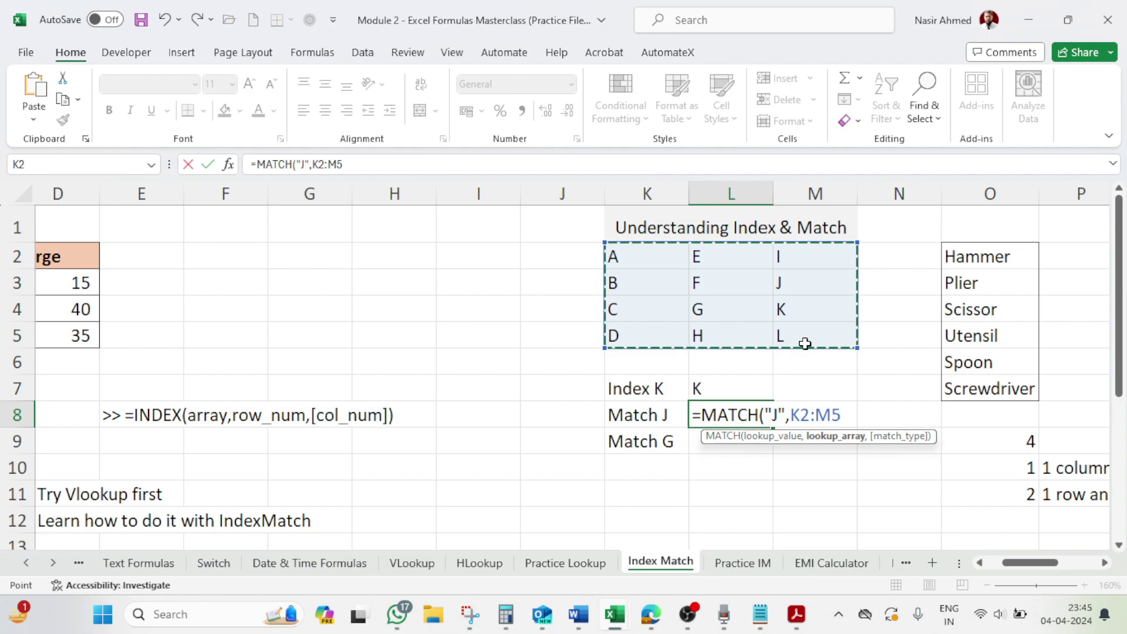
text(,)
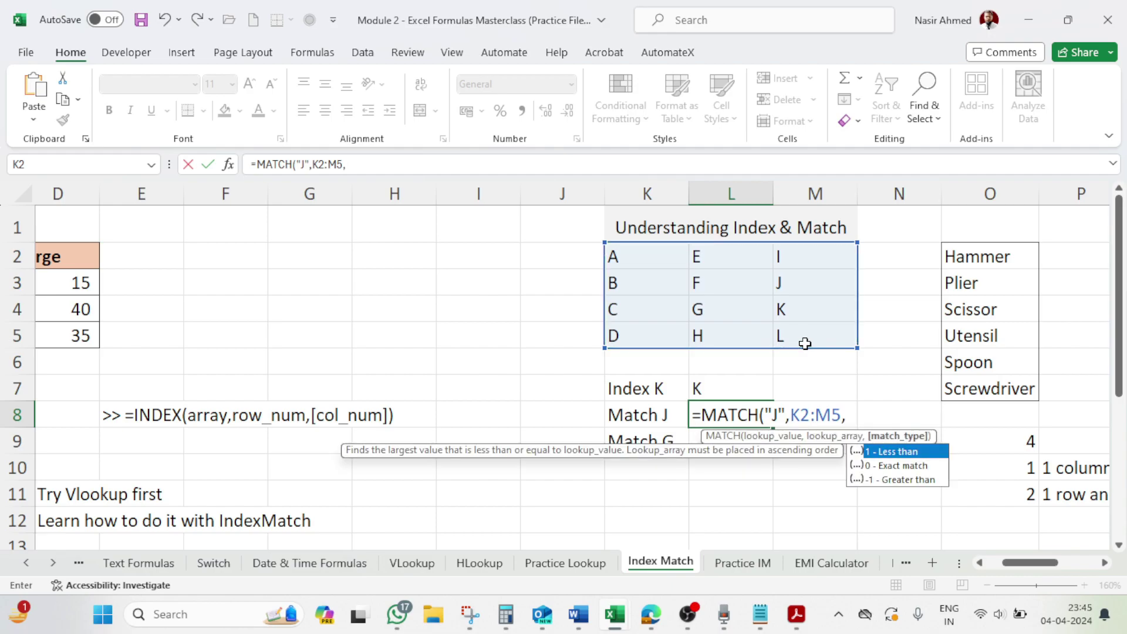
text(0)
text())
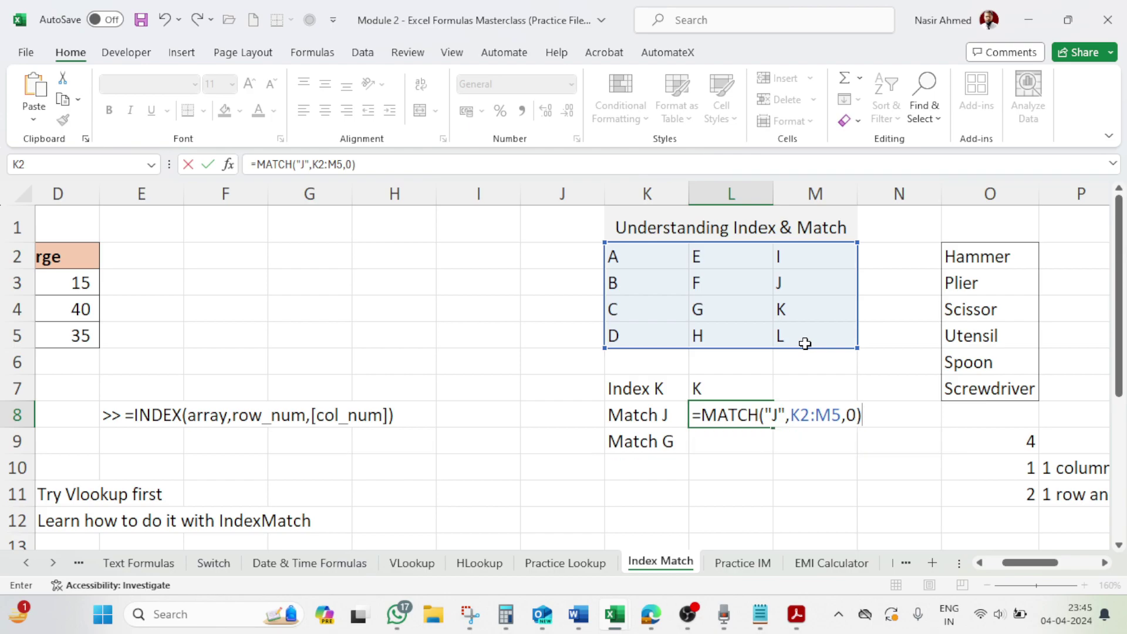
key(Return)
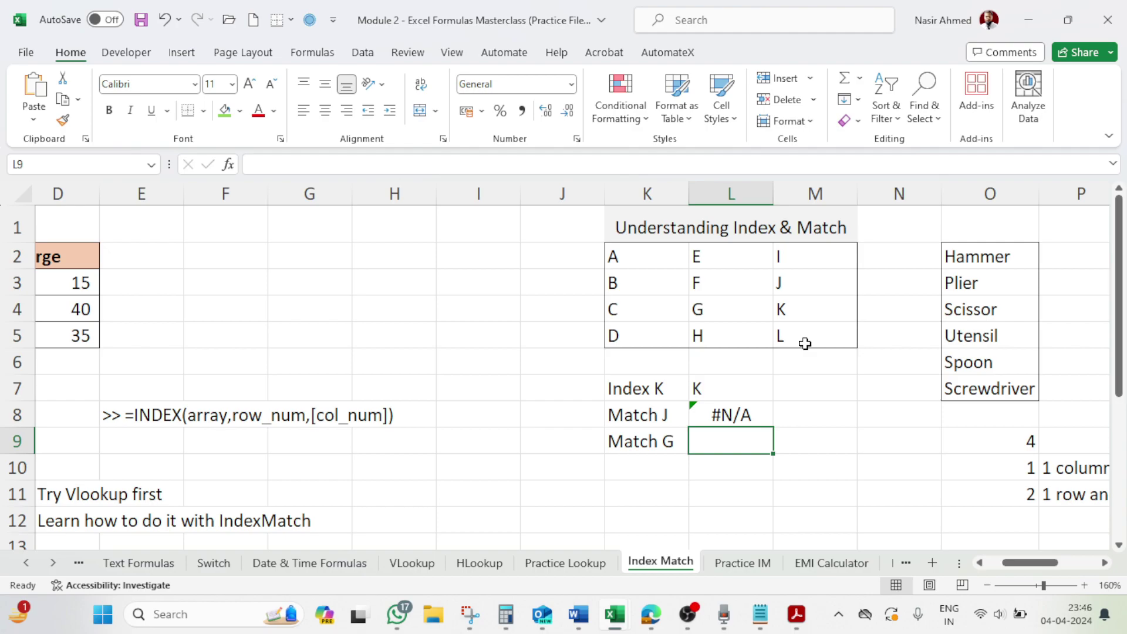
click(743, 414)
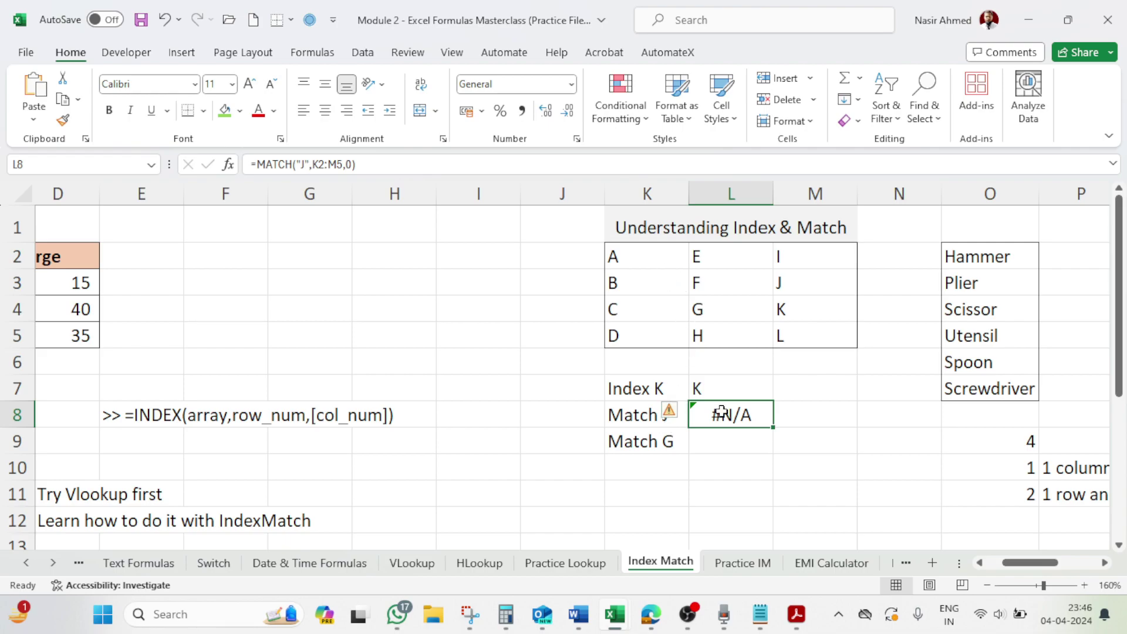
mouse_move(640, 254)
mouse_down()
mouse_move(640, 333)
mouse_move(795, 336)
mouse_up()
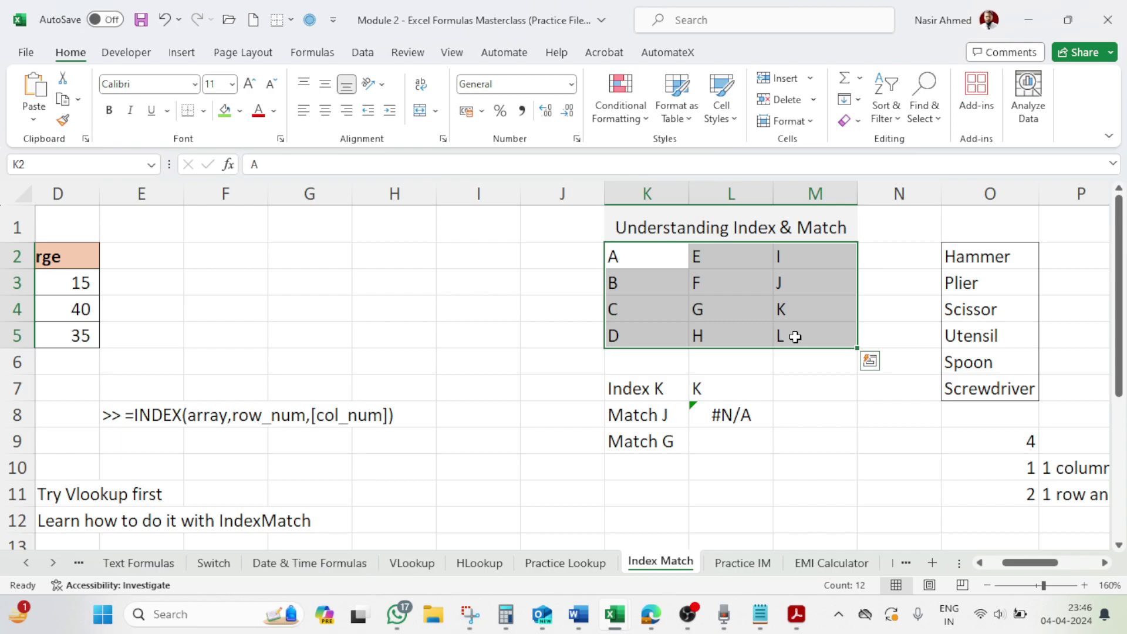
click(734, 415)
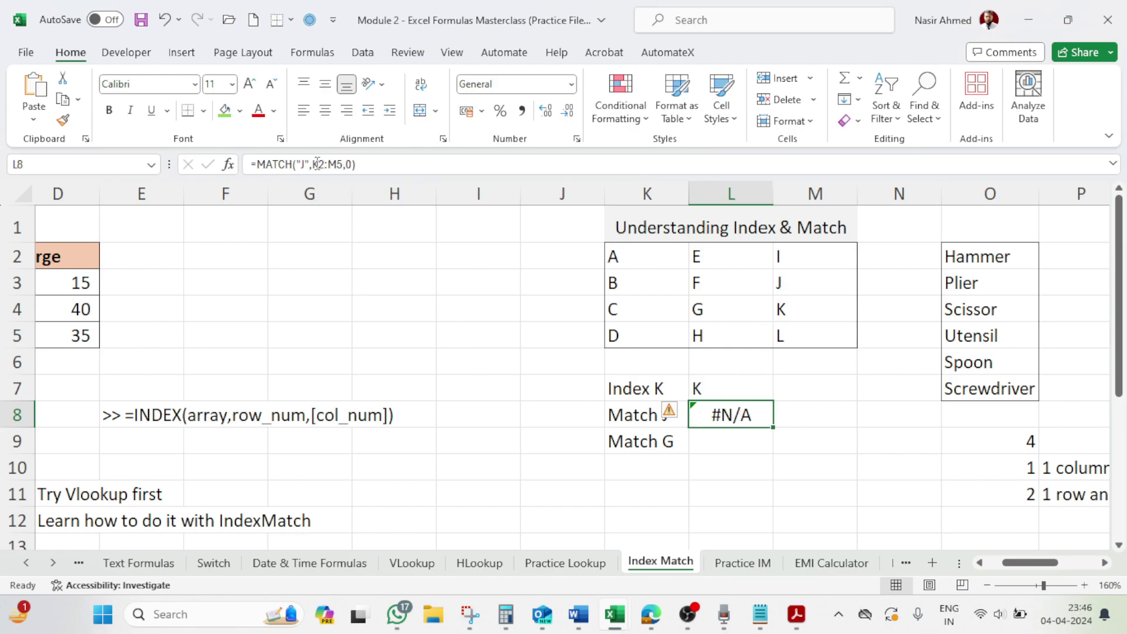
Replace L8's lookup range with M2:M6, making it =MATCH("J",M2:M6,0)
click(488, 165)
key(ctrl+shift+Left)
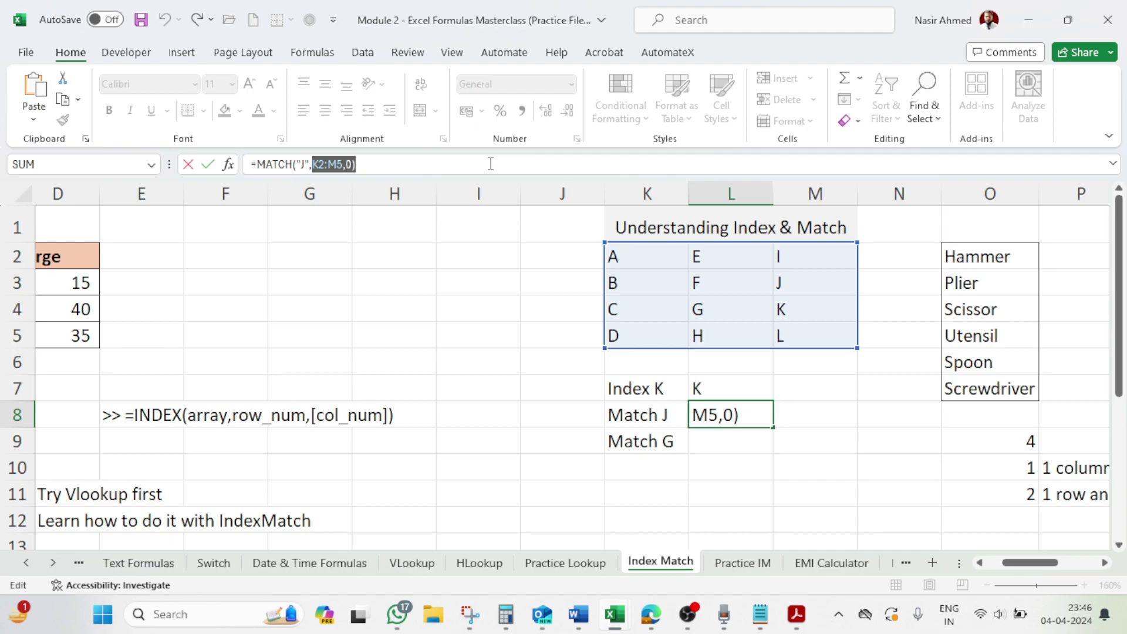
key(BackSpace)
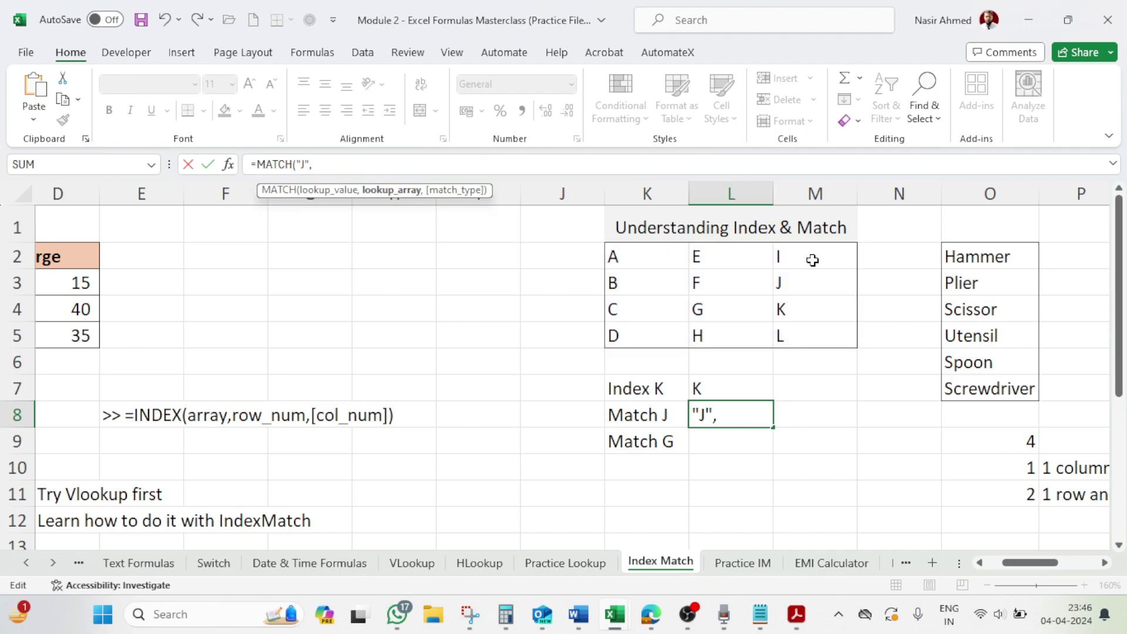
drag(810, 256, 808, 349)
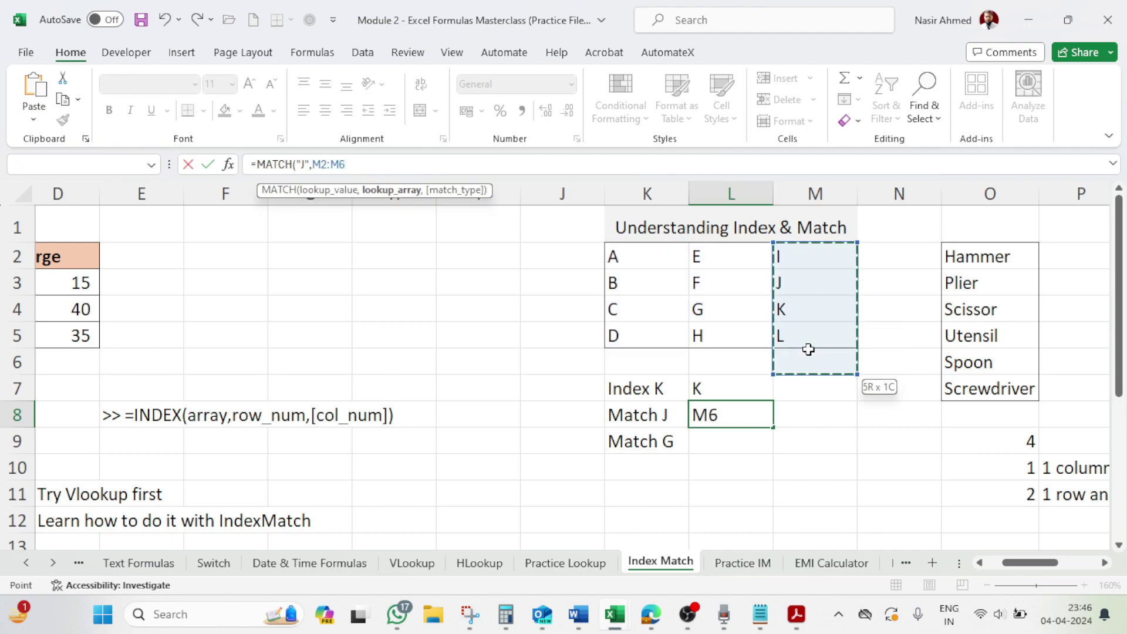
text(,0)
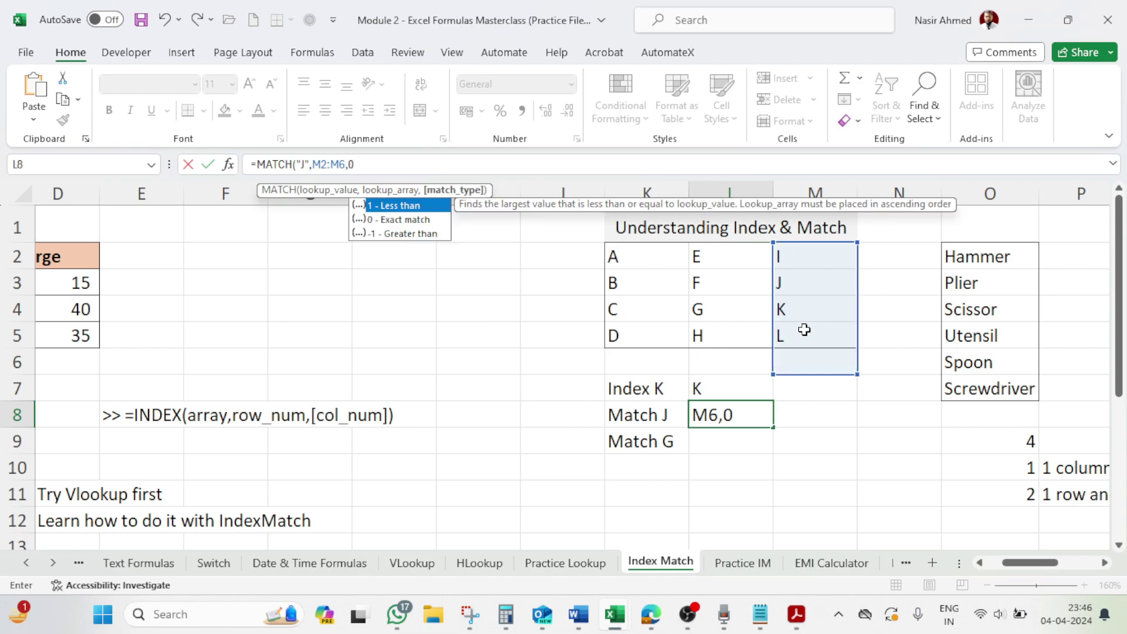
text())
key(Return)
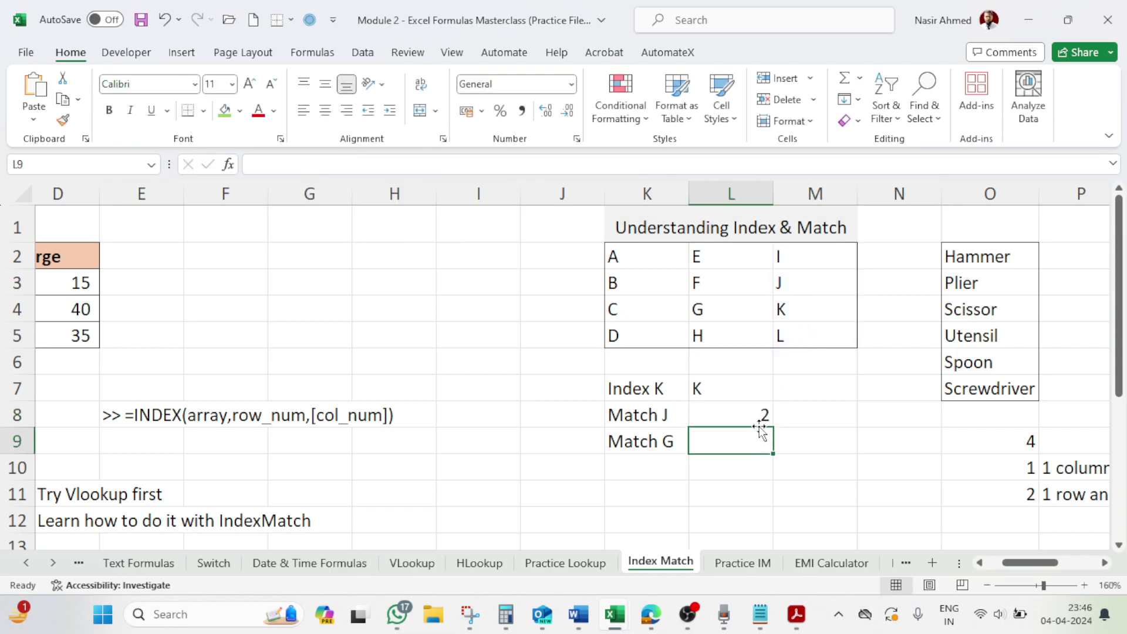
Verify L8's result 2 by locating J in M3 within column M
click(761, 415)
drag(788, 256, 790, 338)
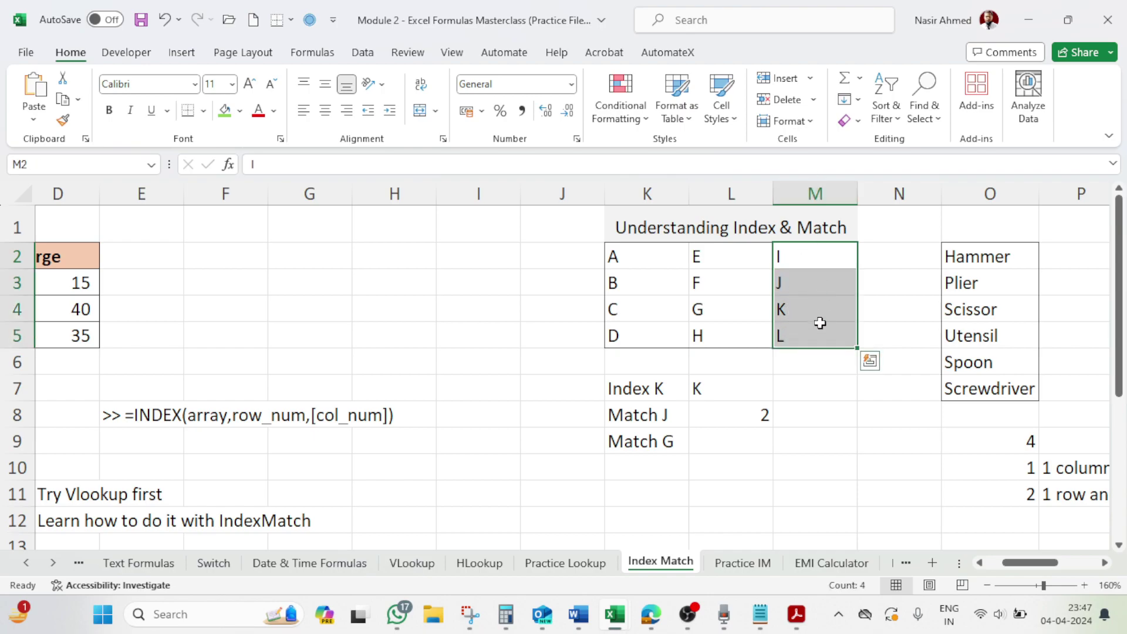
click(750, 417)
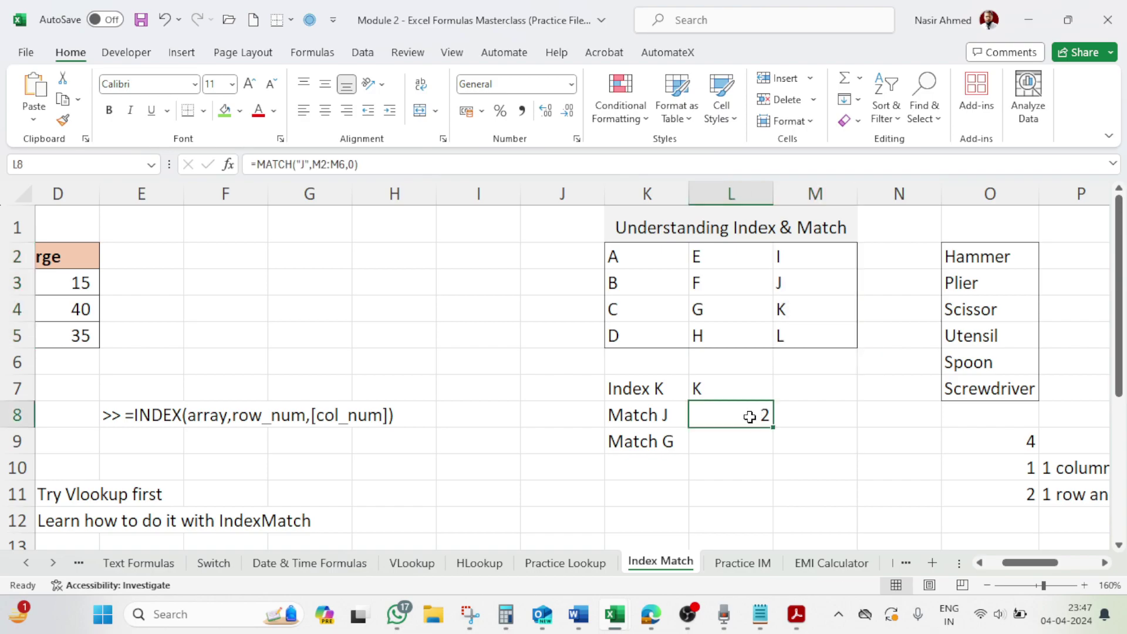
click(803, 256)
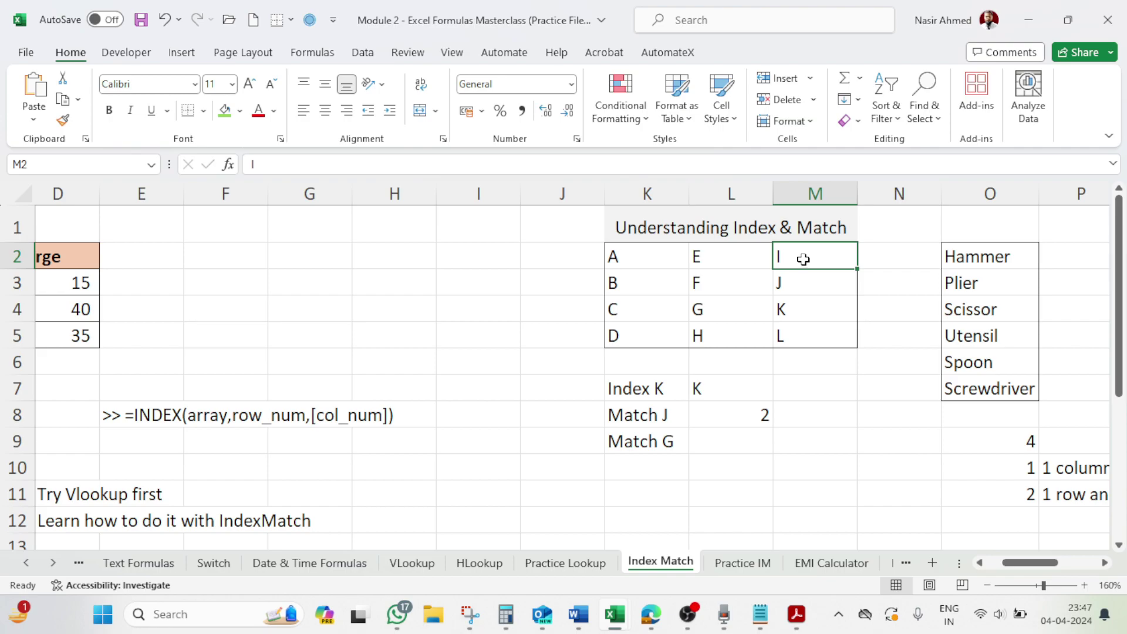
click(802, 287)
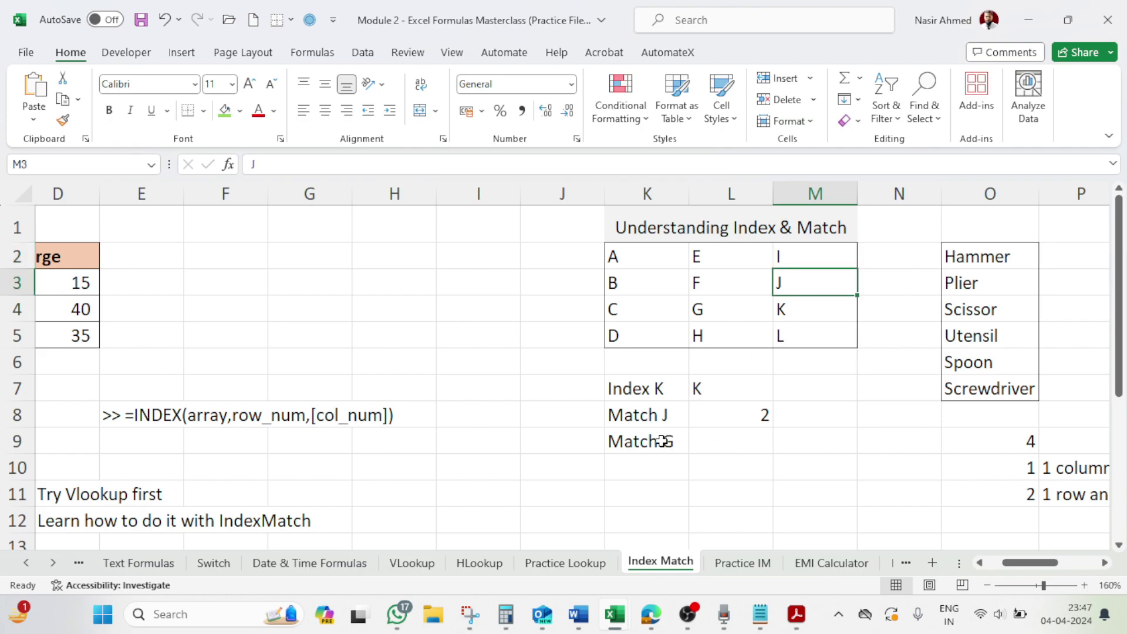
Enter =MATCH("G",K4:M4,0) in L9 so it returns 2 for G in row 4
click(723, 444)
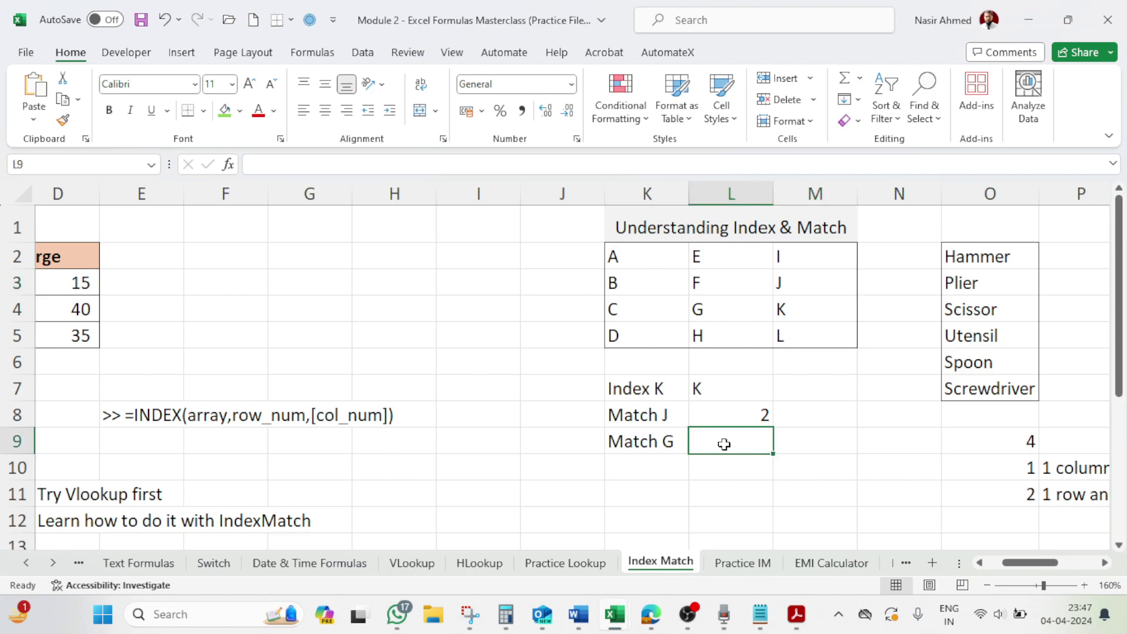
text(=)
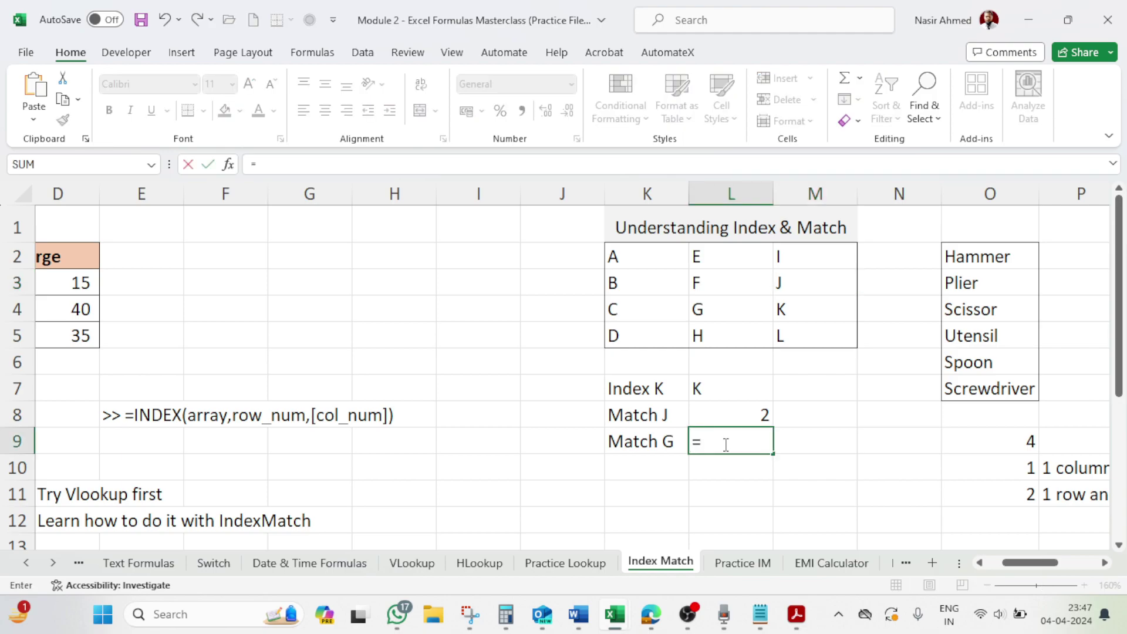
text(match)
key(Tab)
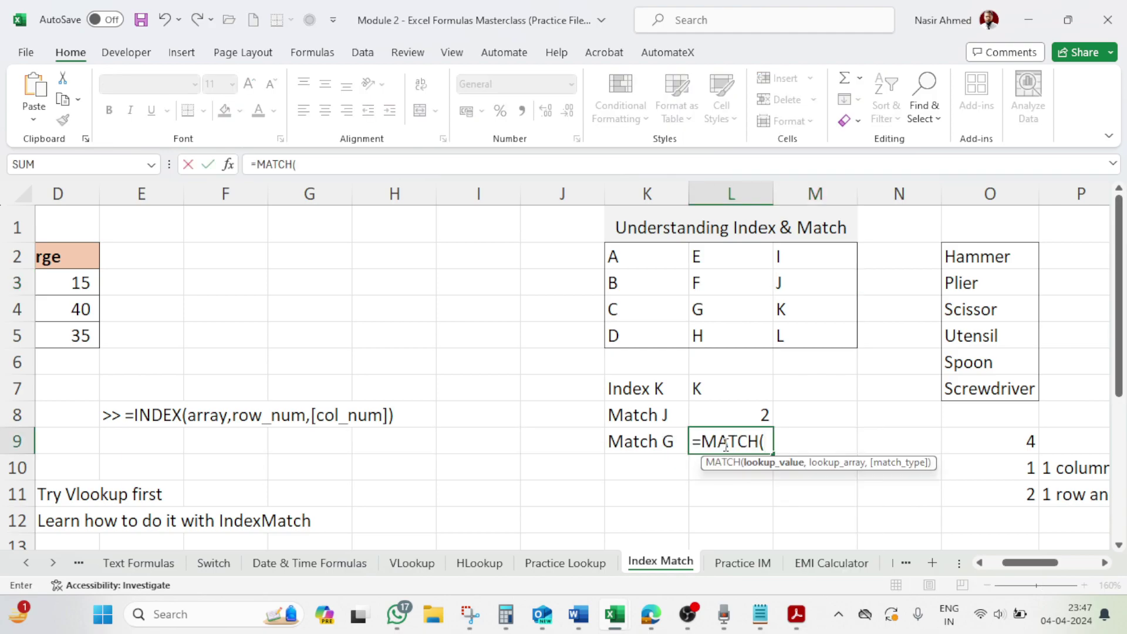
text("G")
text(,)
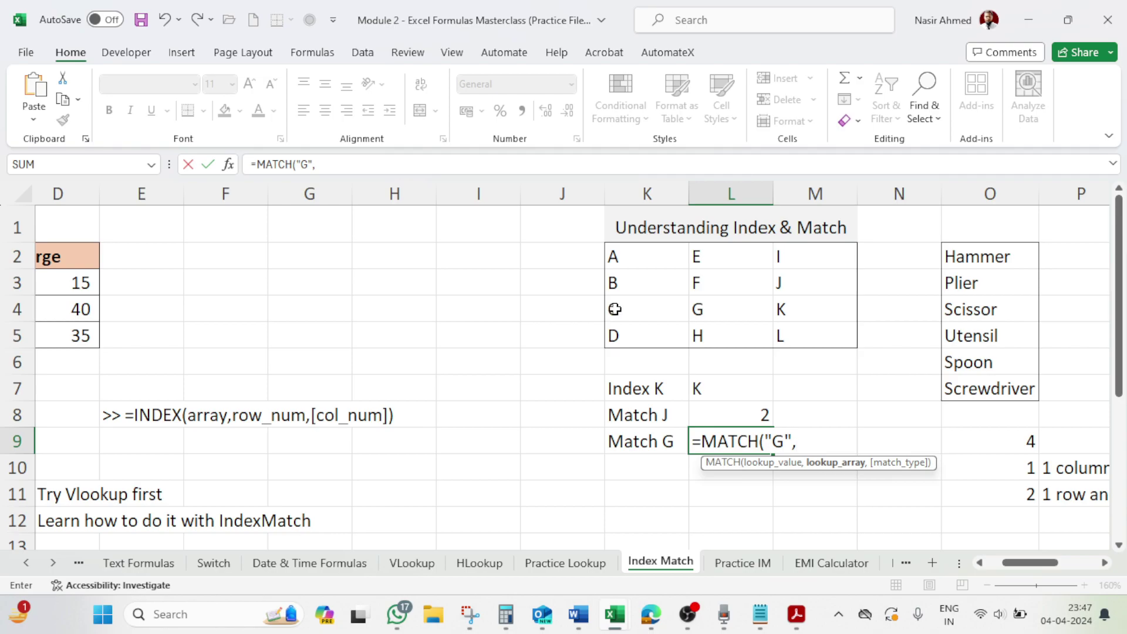
click(617, 311)
drag(616, 311, 796, 310)
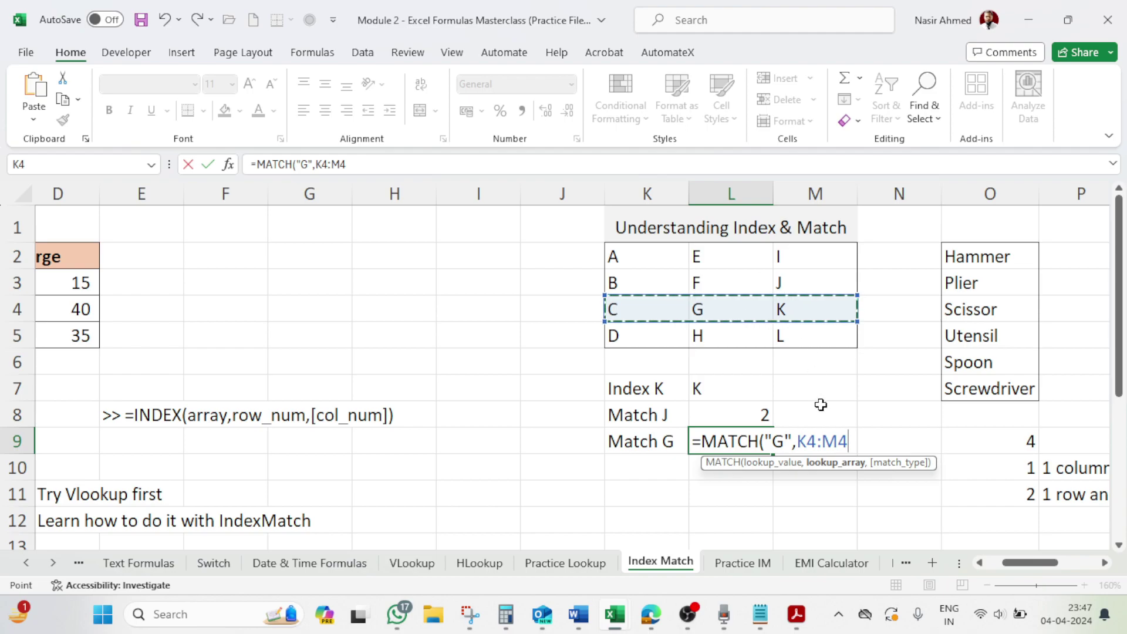
text(,0))
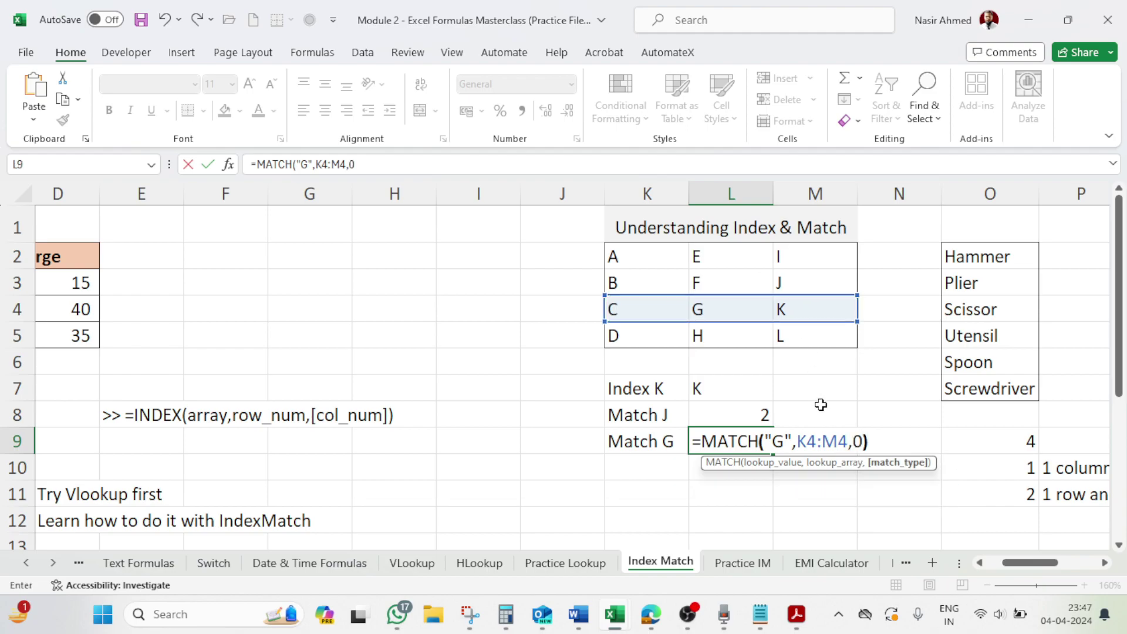
key(Return)
click(757, 438)
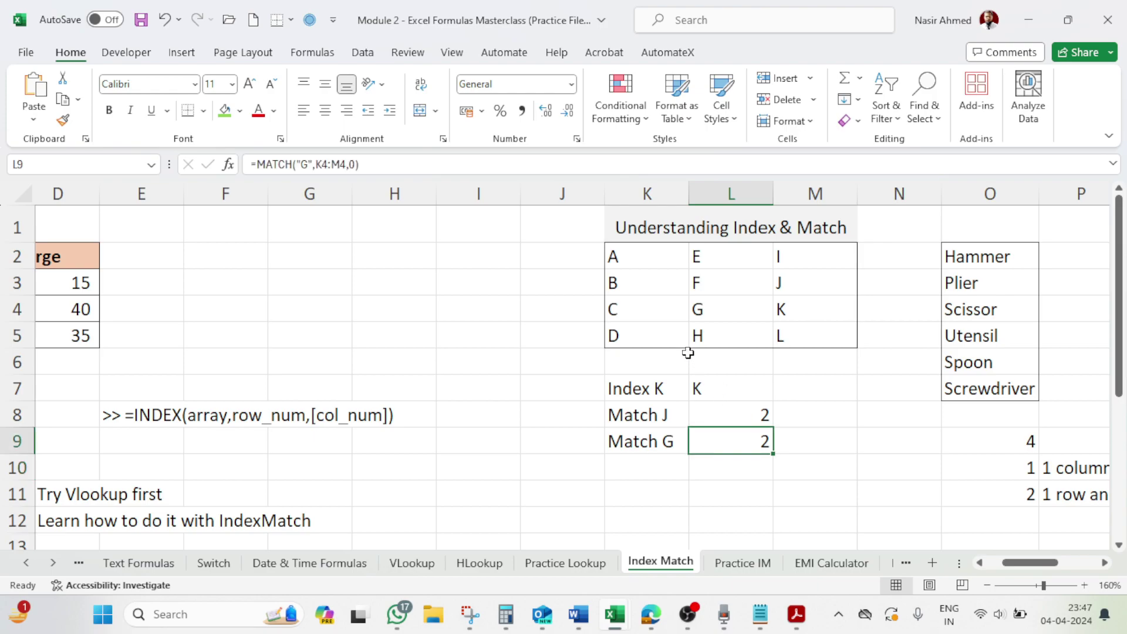
click(708, 310)
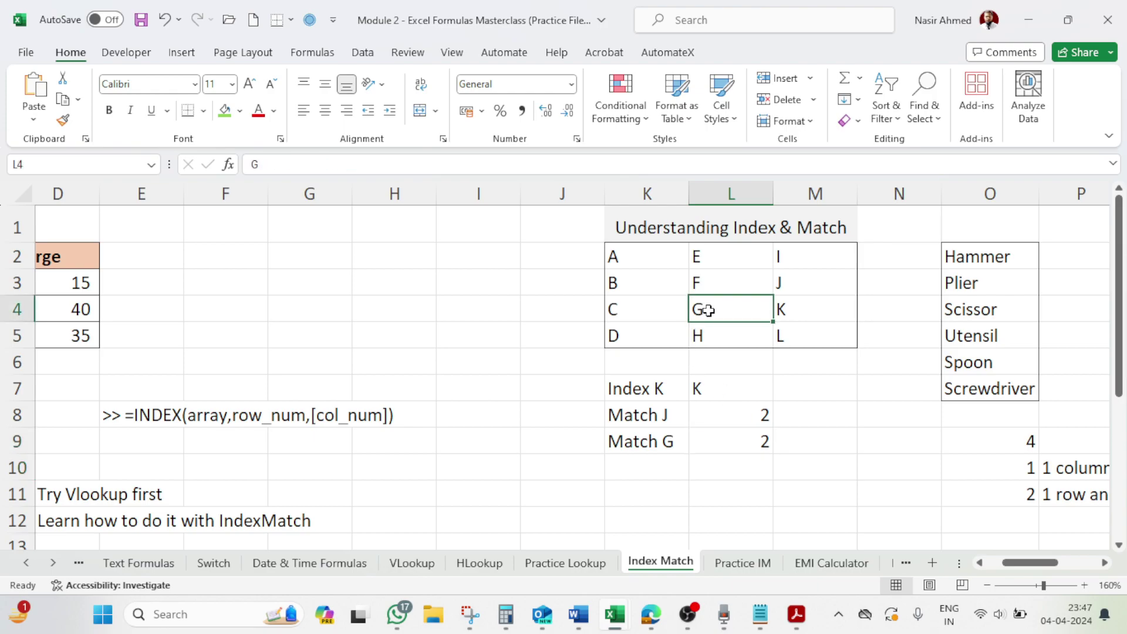
Relabel cell K8 from 'Match J' to 'Match C'
click(668, 259)
click(735, 256)
click(748, 300)
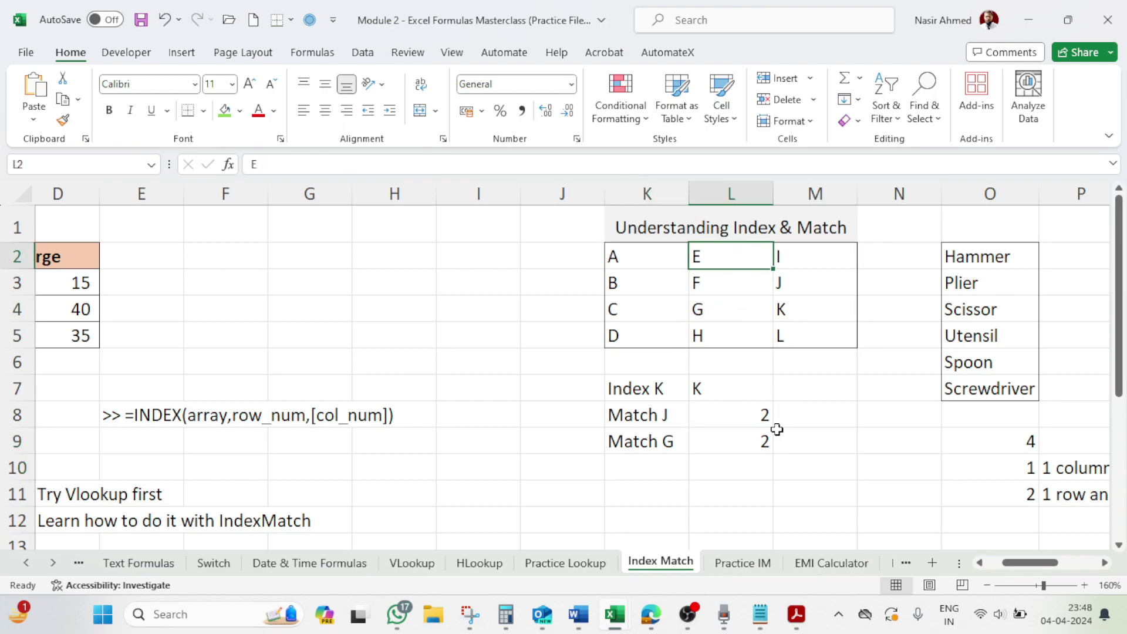
click(662, 427)
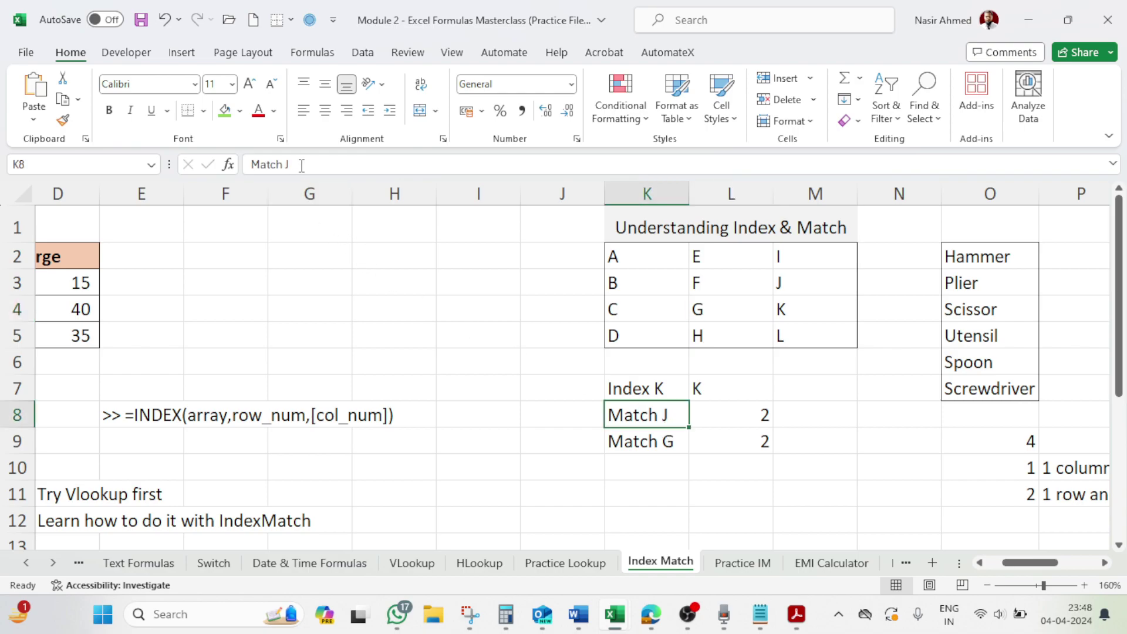
click(432, 156)
key(BackSpace)
text(c)
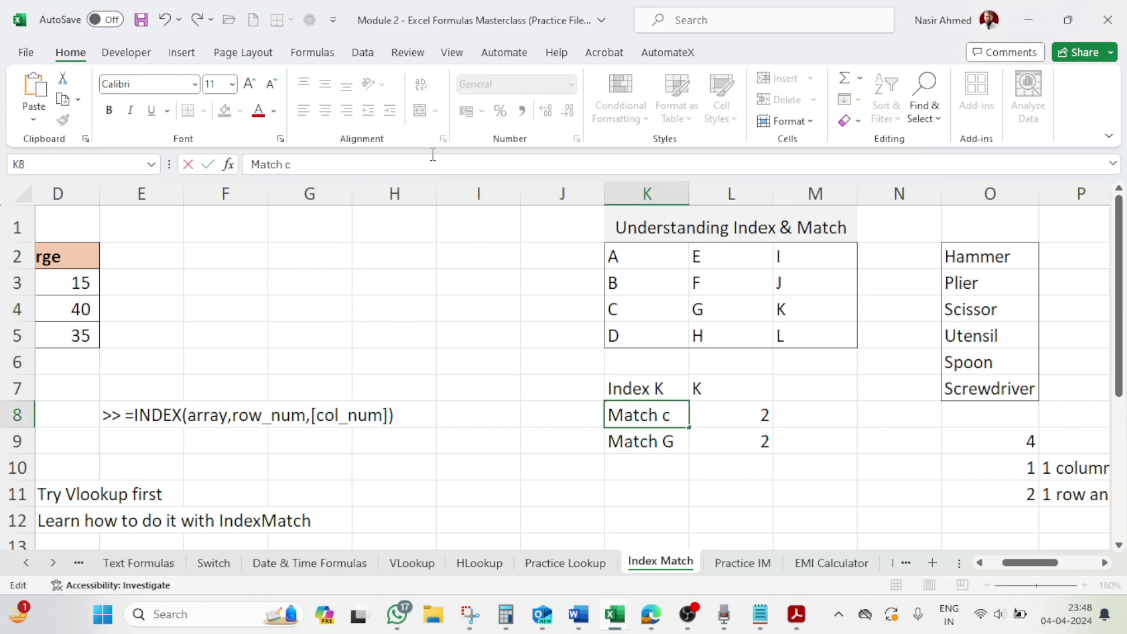
key(BackSpace)
text(C)
key(Tab)
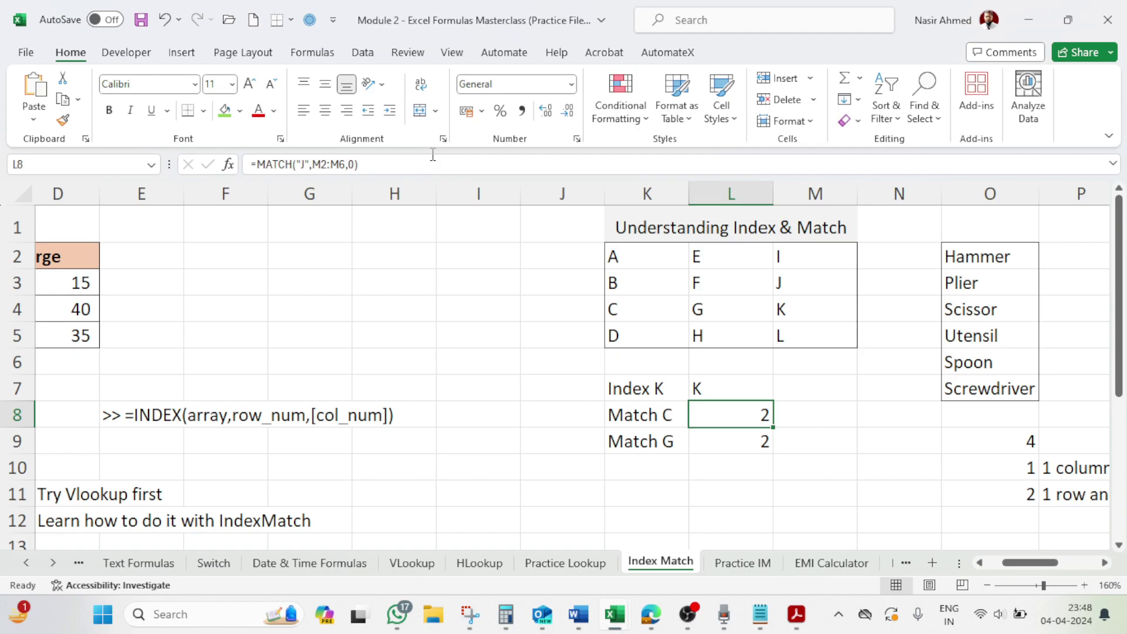
Change the lookup value in L8's MATCH formula from "J" to "C", which returns #N/A
click(304, 164)
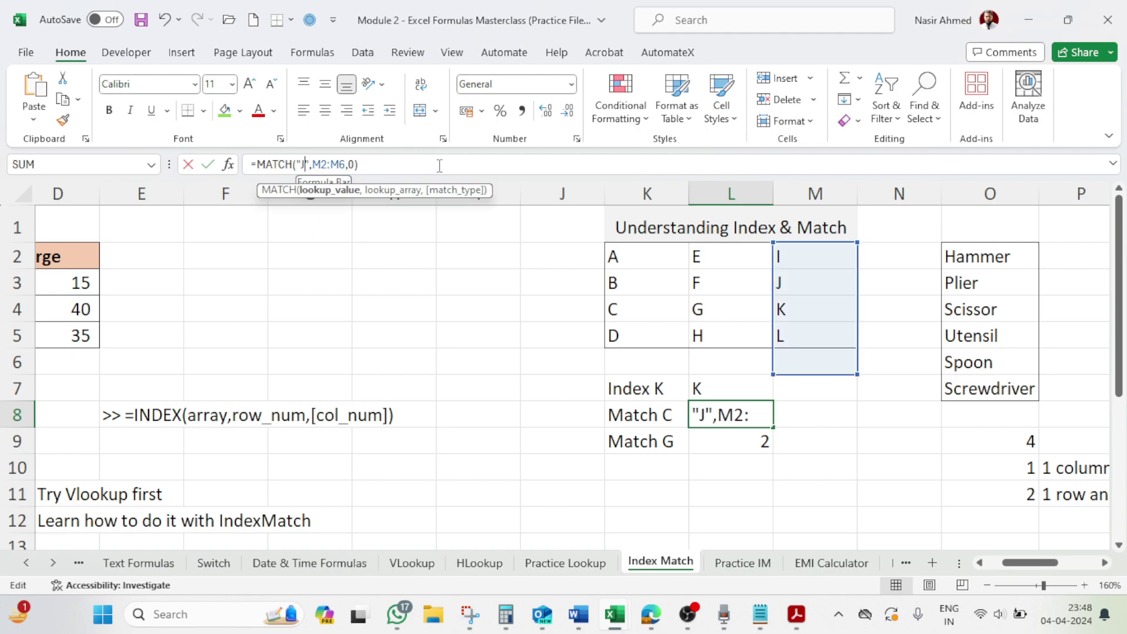
key(BackSpace)
text(c)
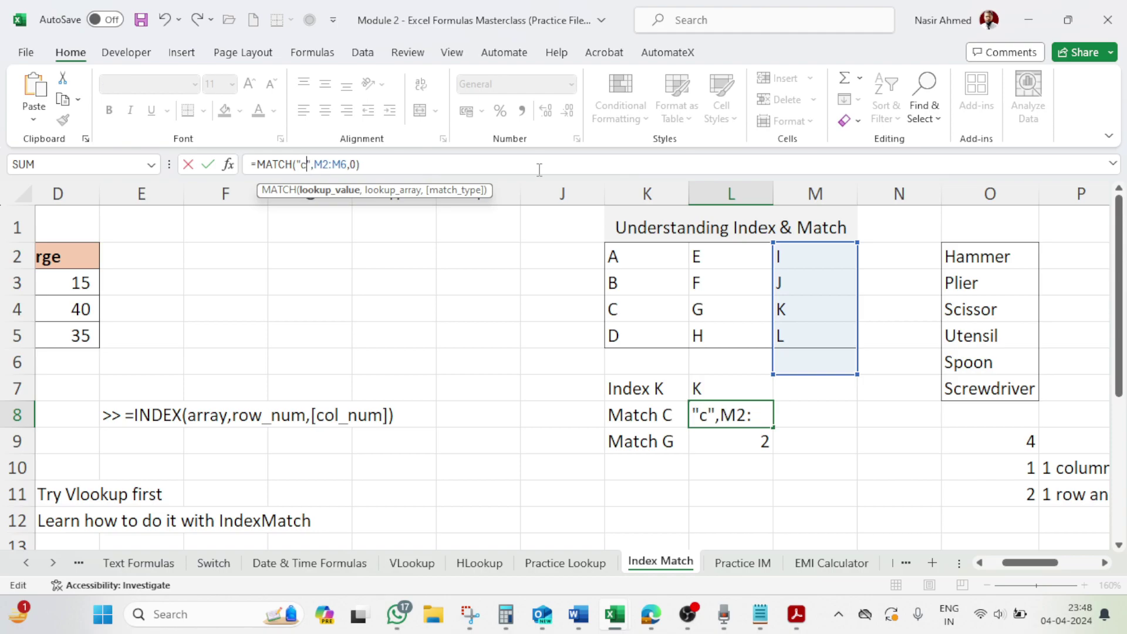
key(BackSpace)
text(C)
key(Return)
key(Left)
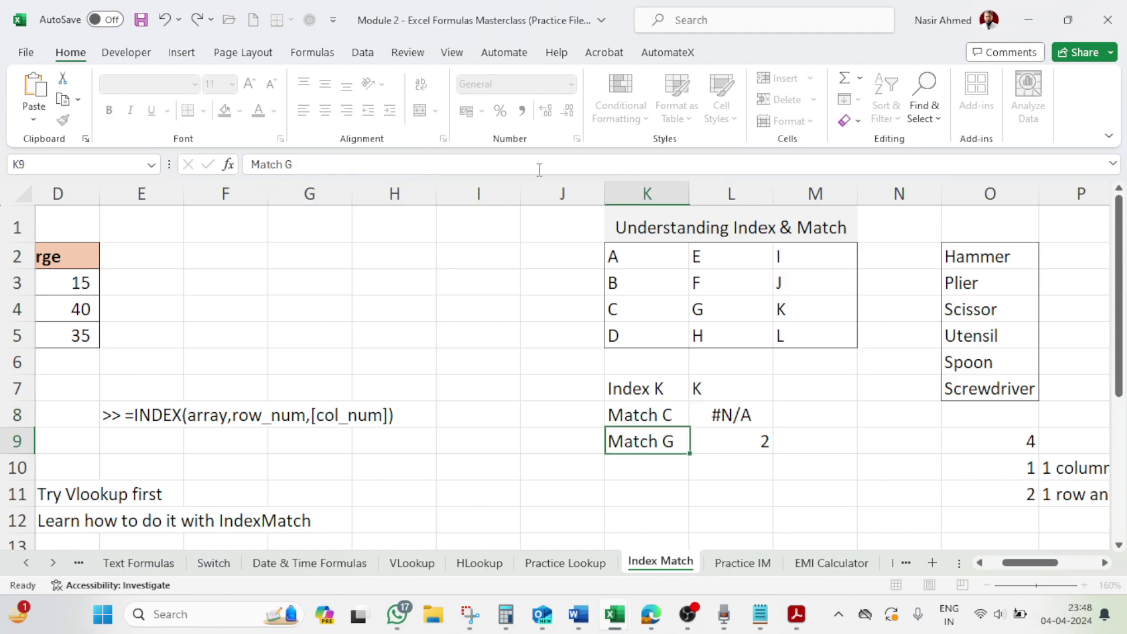
click(720, 408)
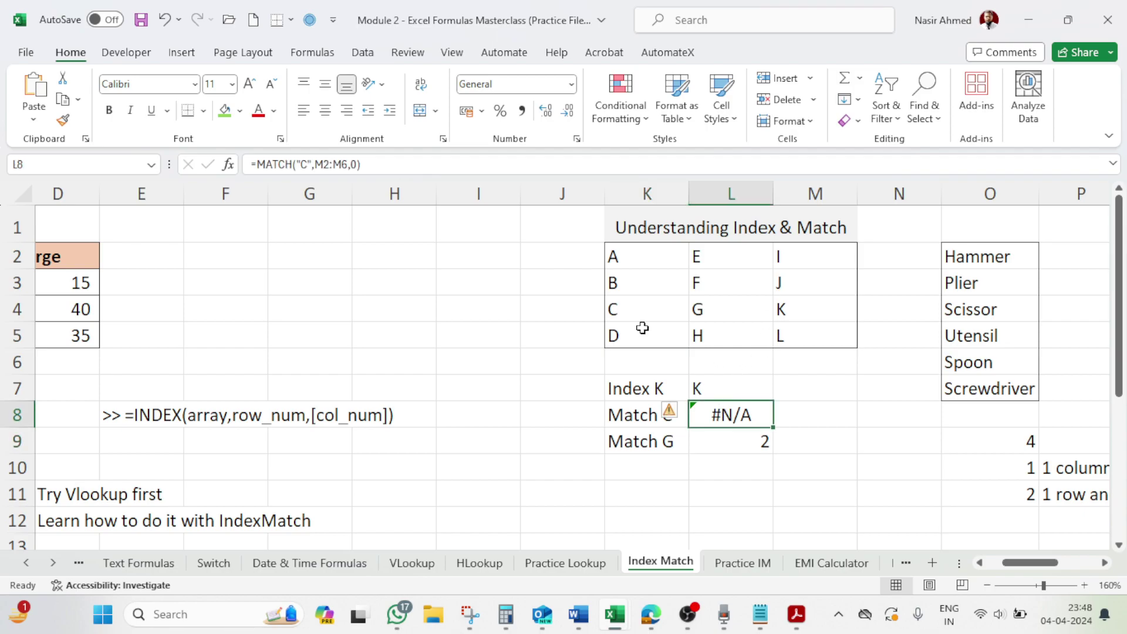
Move L8's lookup range to column K as K2:K5 so Match C returns 3
click(335, 165)
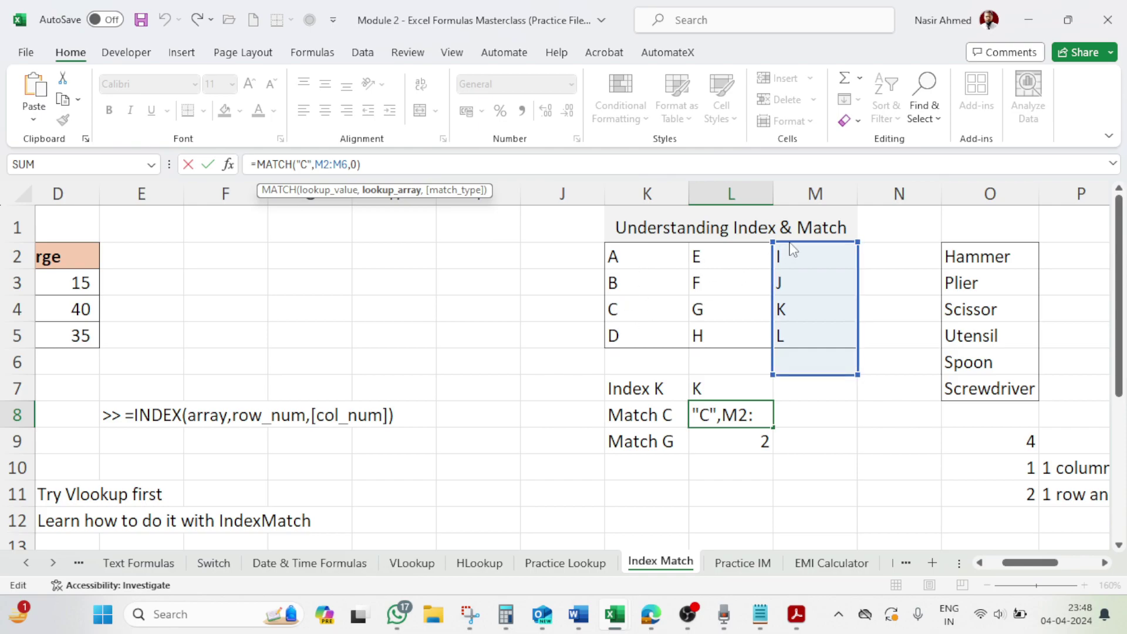
drag(789, 242, 643, 263)
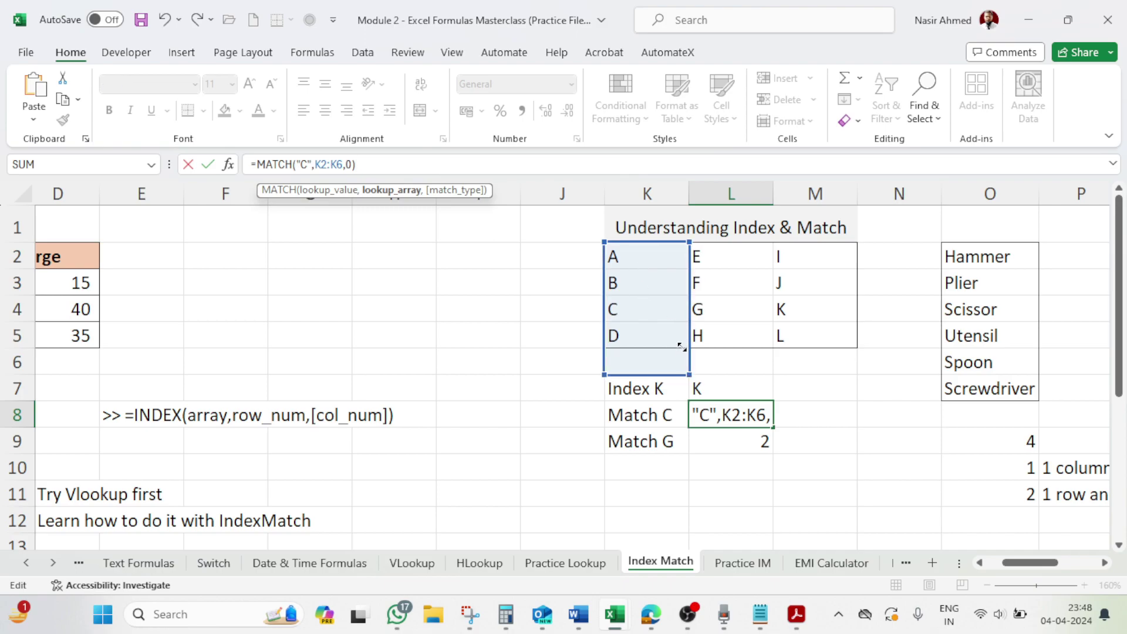
drag(684, 371, 683, 347)
key(Return)
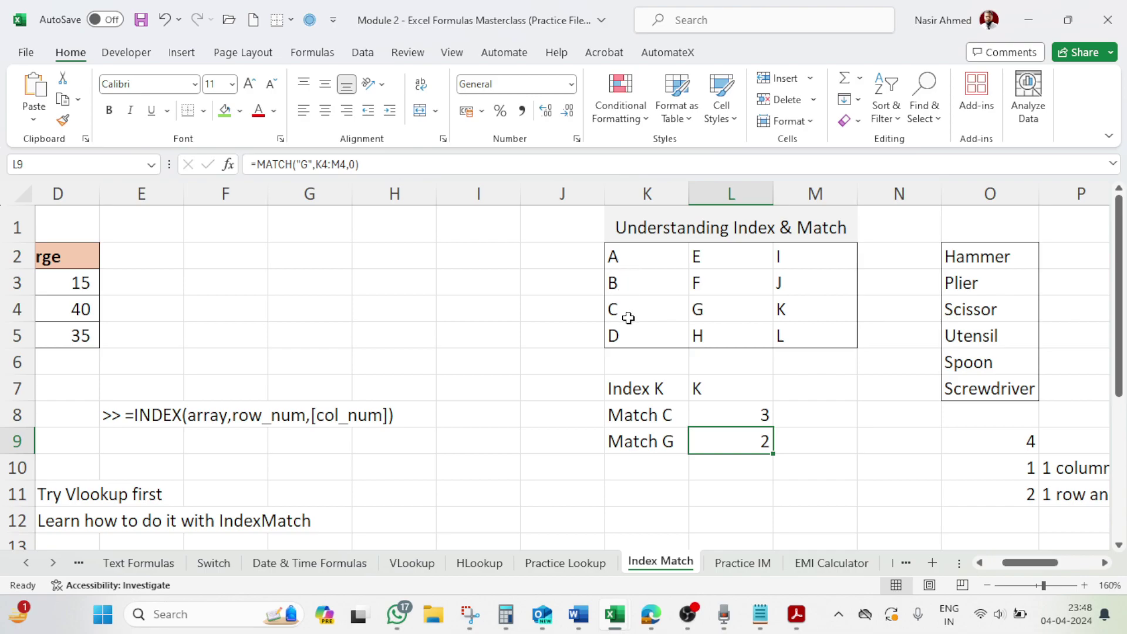
click(648, 415)
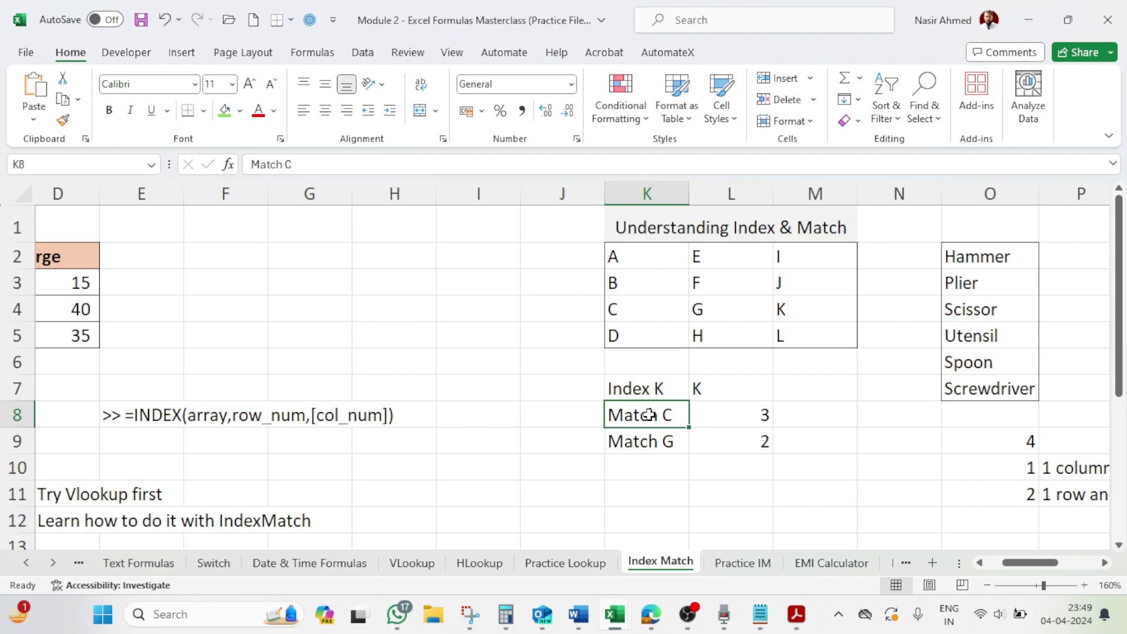
Clear the old =INDEX(A2:D5,4,4) formula from the PRICE cell B11
drag(1033, 563, 991, 568)
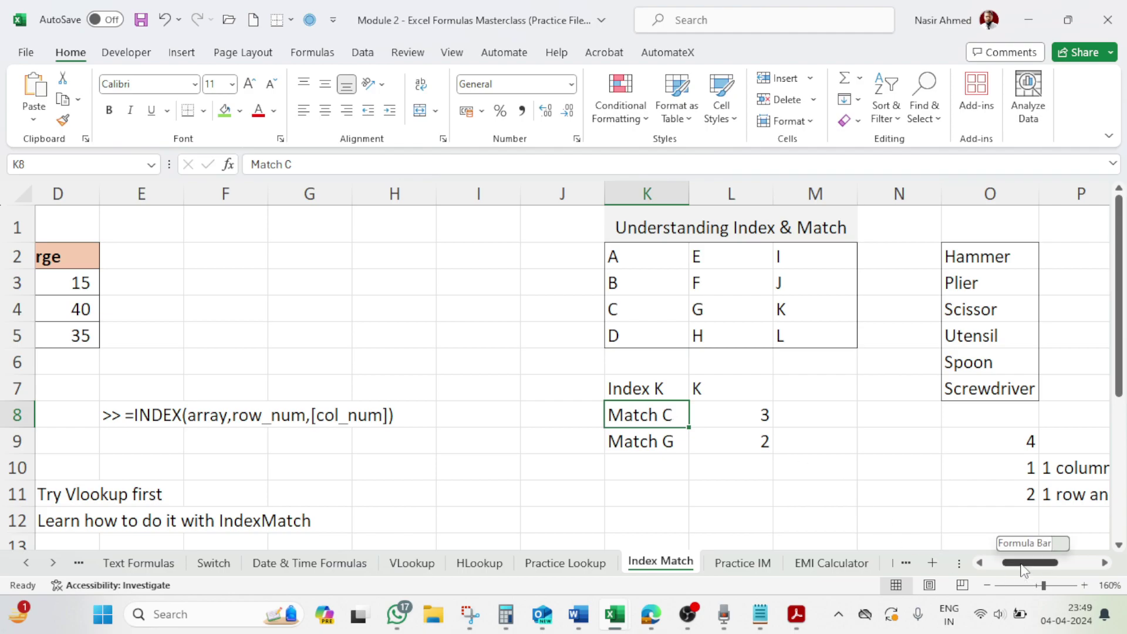
click(168, 491)
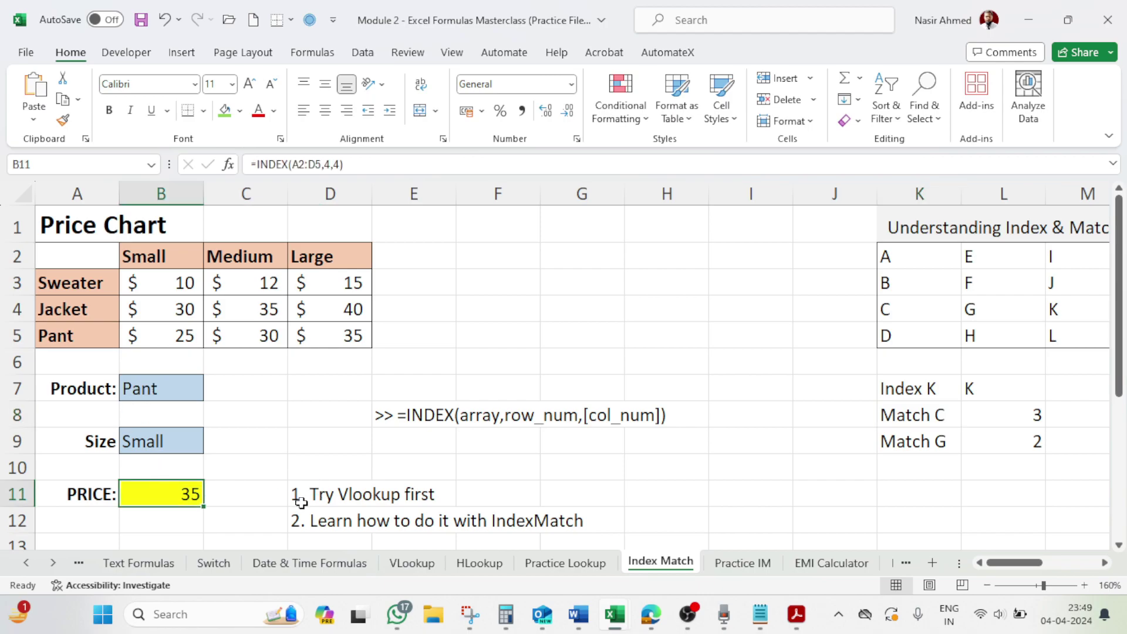
key(Delete)
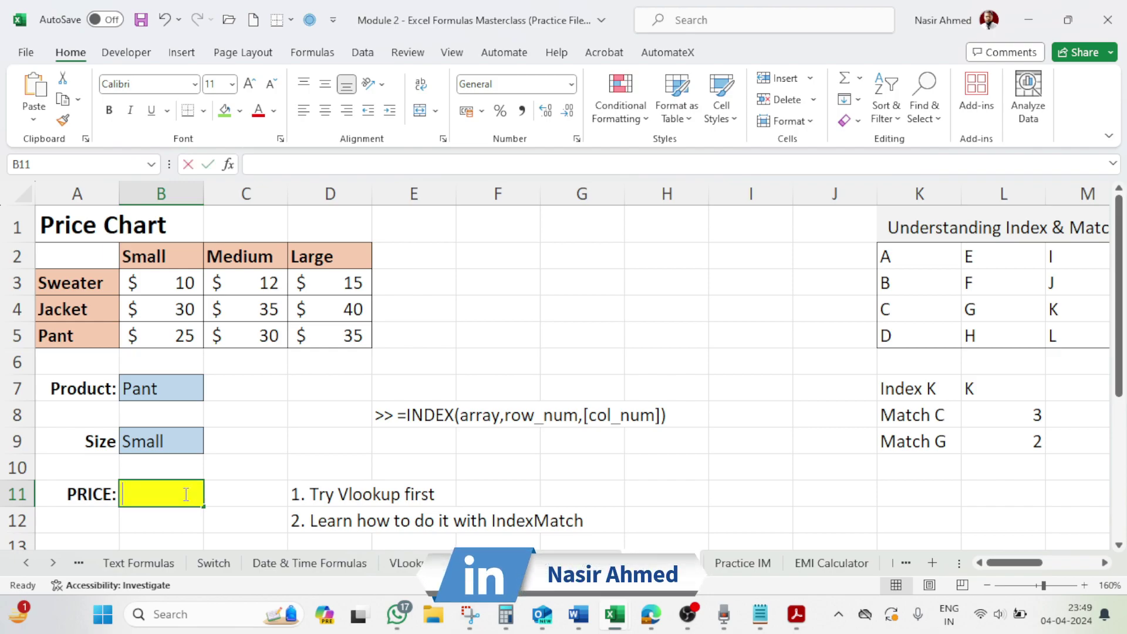
Start B11 as =INDEX(A2:D5,MATCH(B7,A2:A5,0), with the Product match as the row number
text(=INDE)
key(Tab)
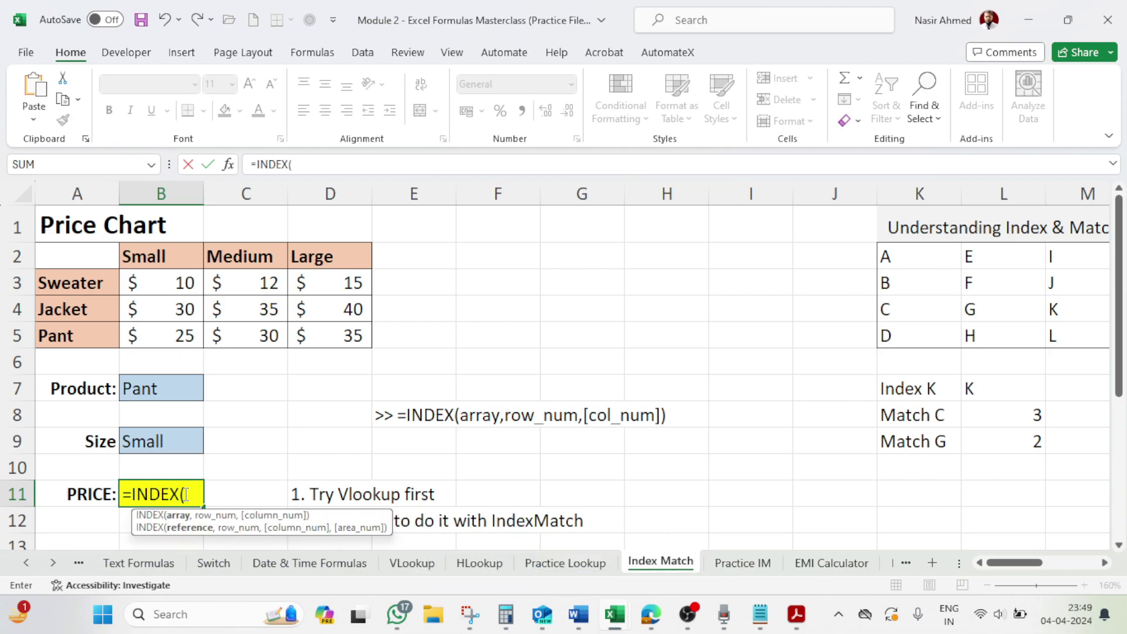
drag(82, 257, 347, 333)
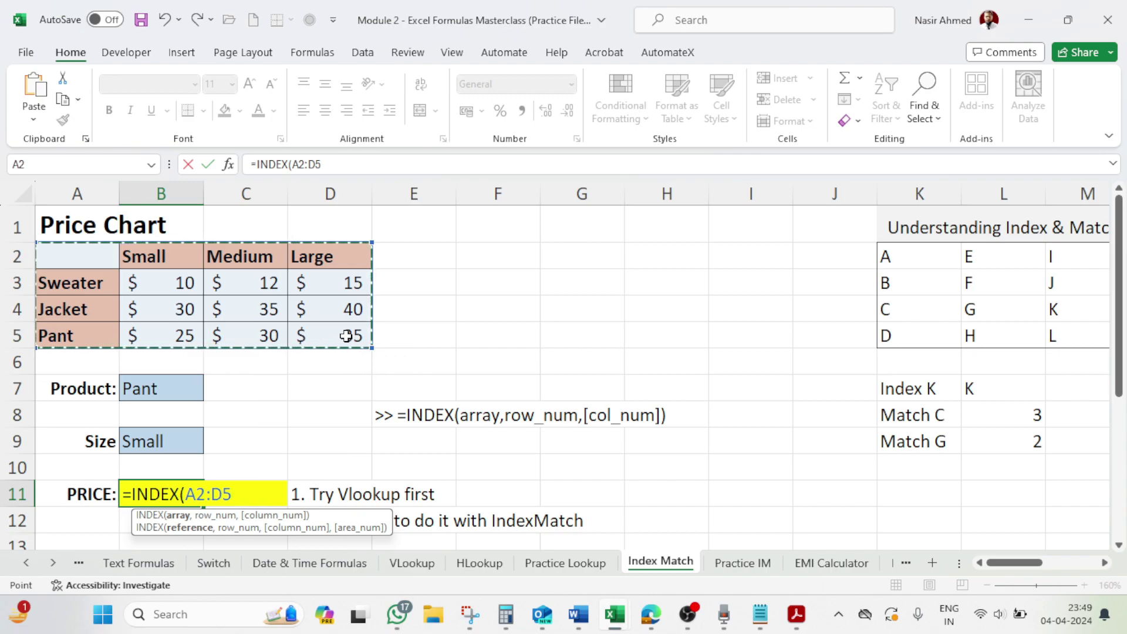
text(,)
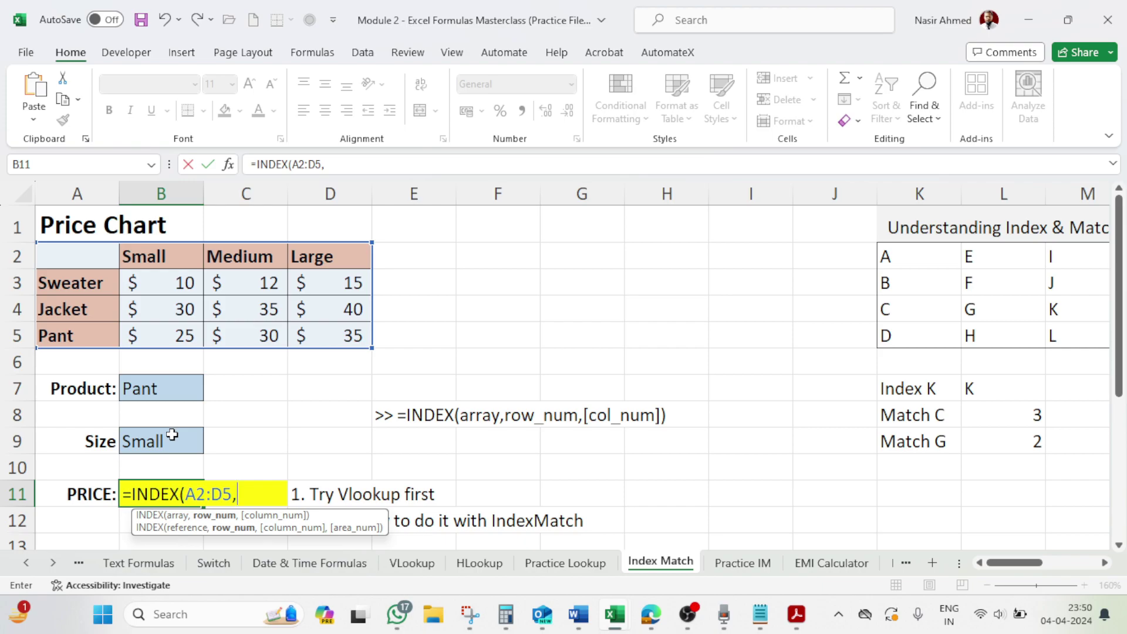
text(MAT)
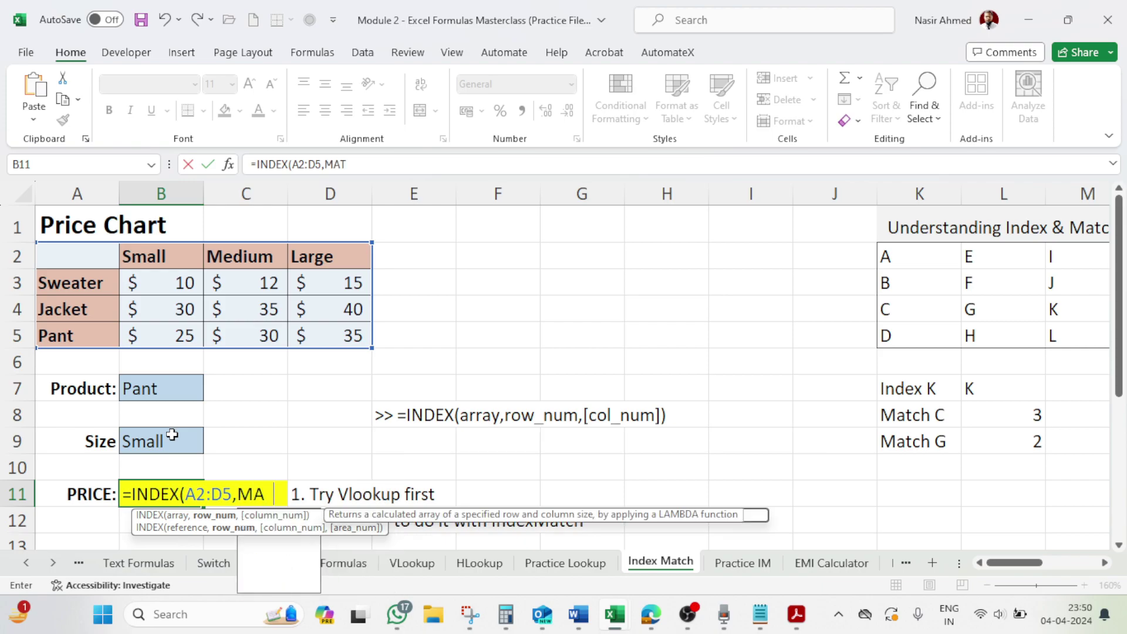
text(CH()
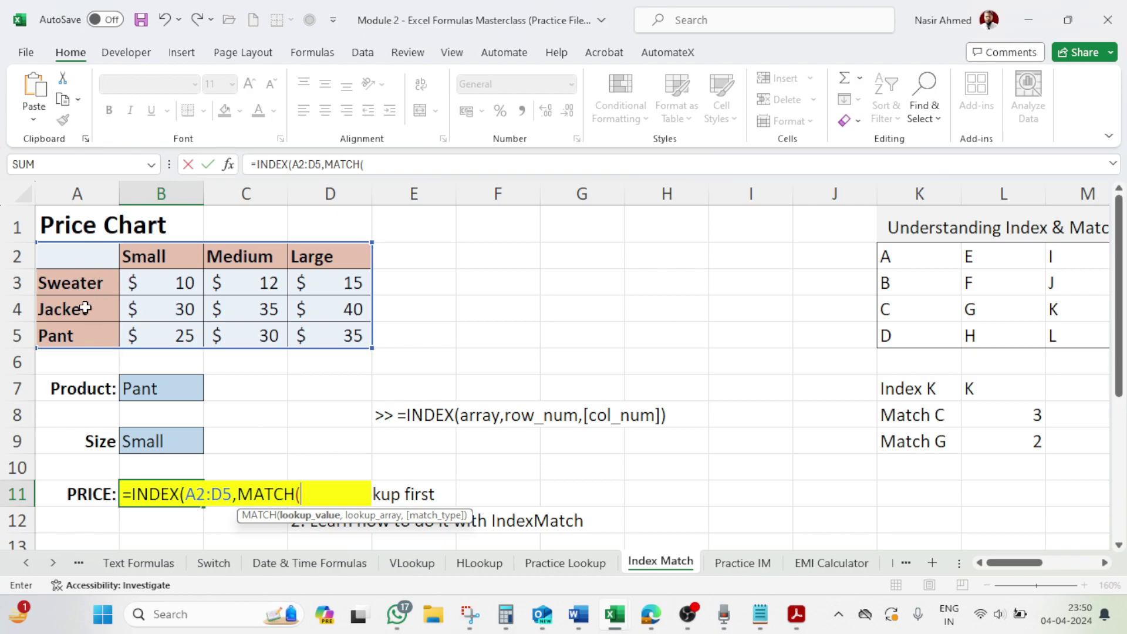
click(153, 391)
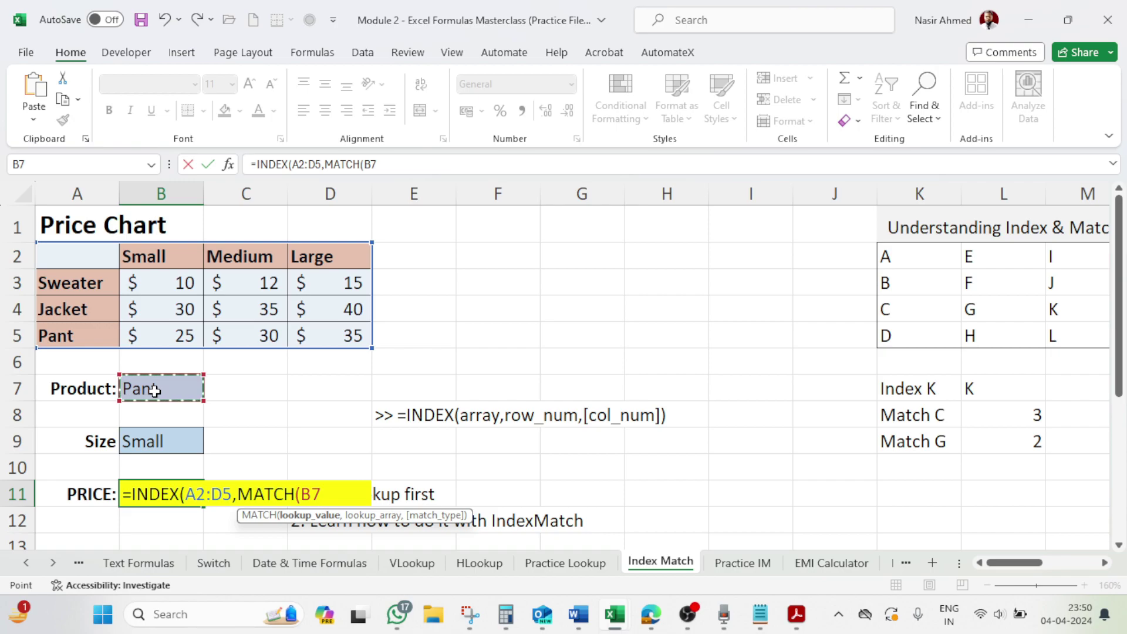
text(,)
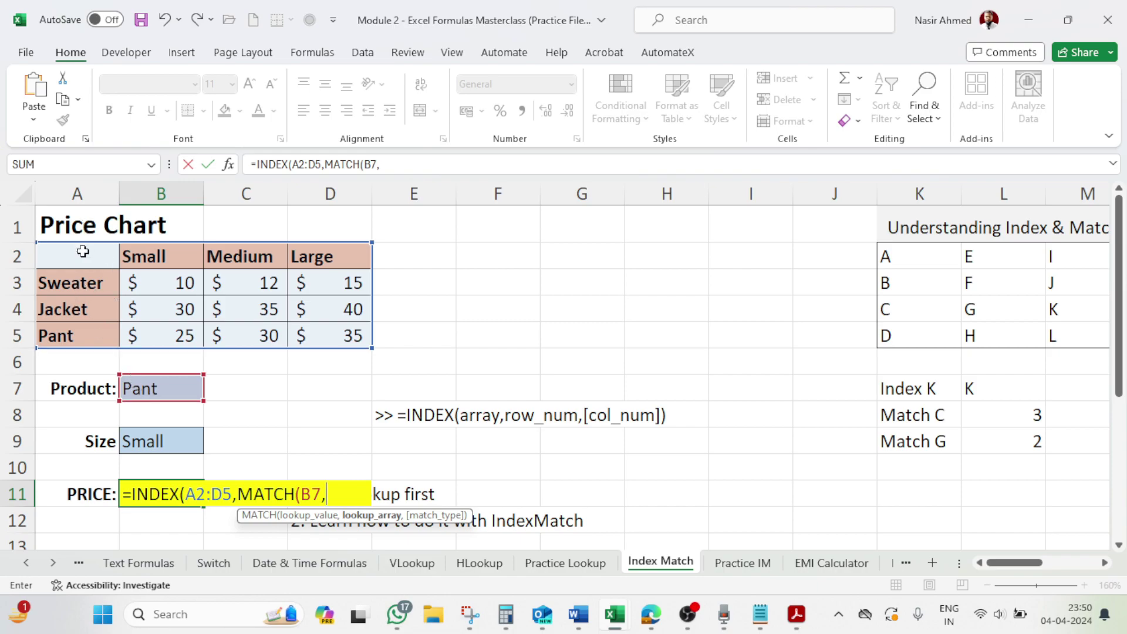
drag(83, 251, 80, 337)
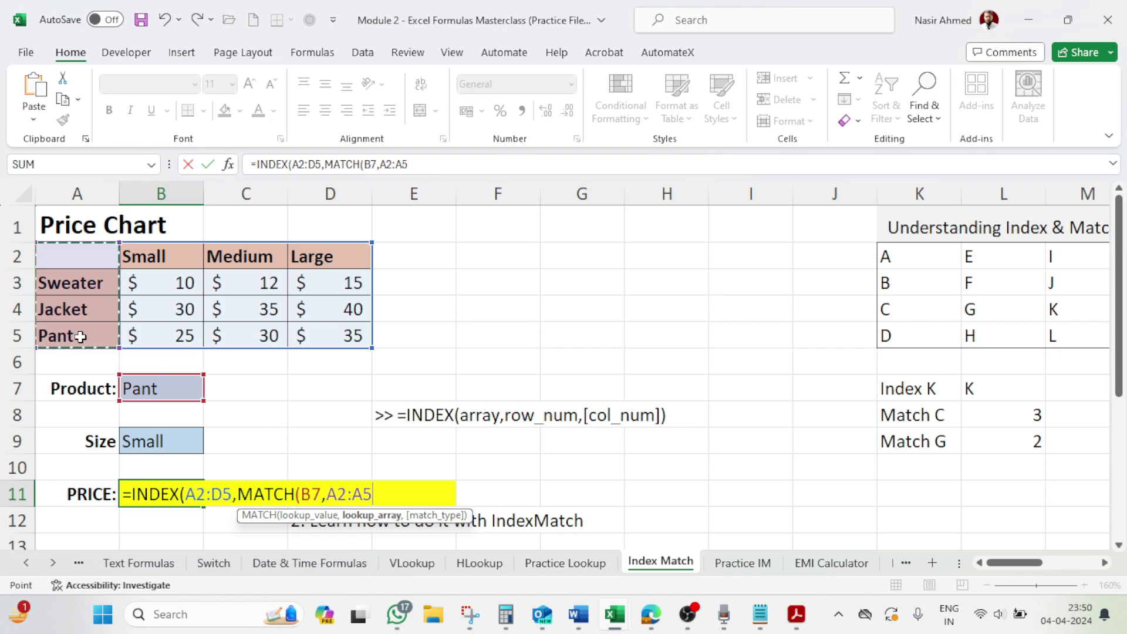
text(,)
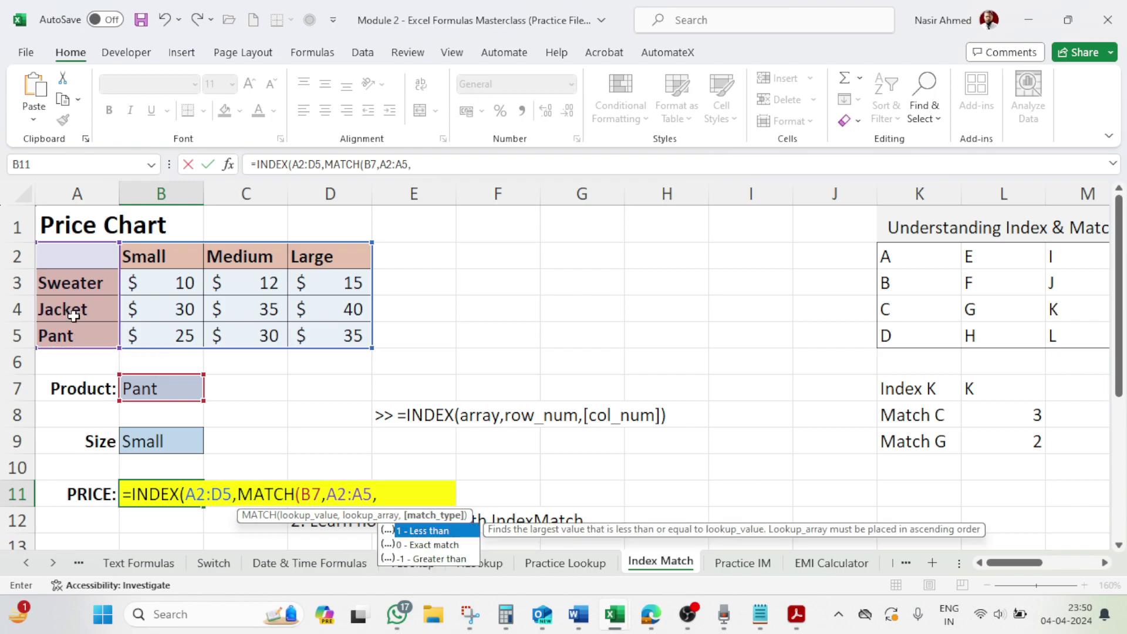
text(0)
text())
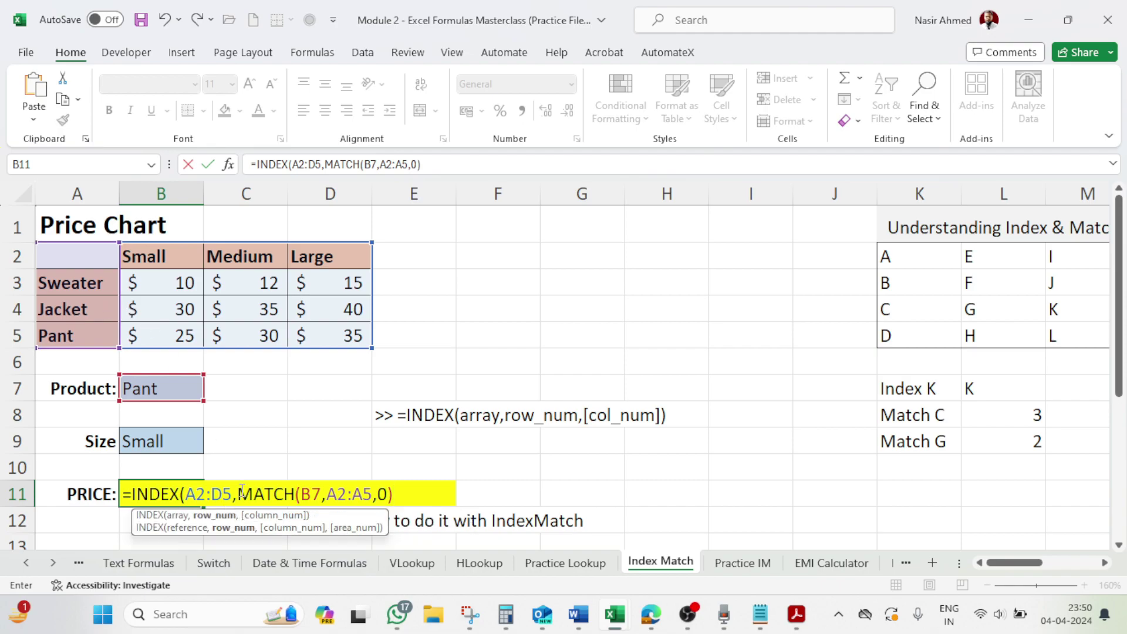
drag(238, 493, 394, 493)
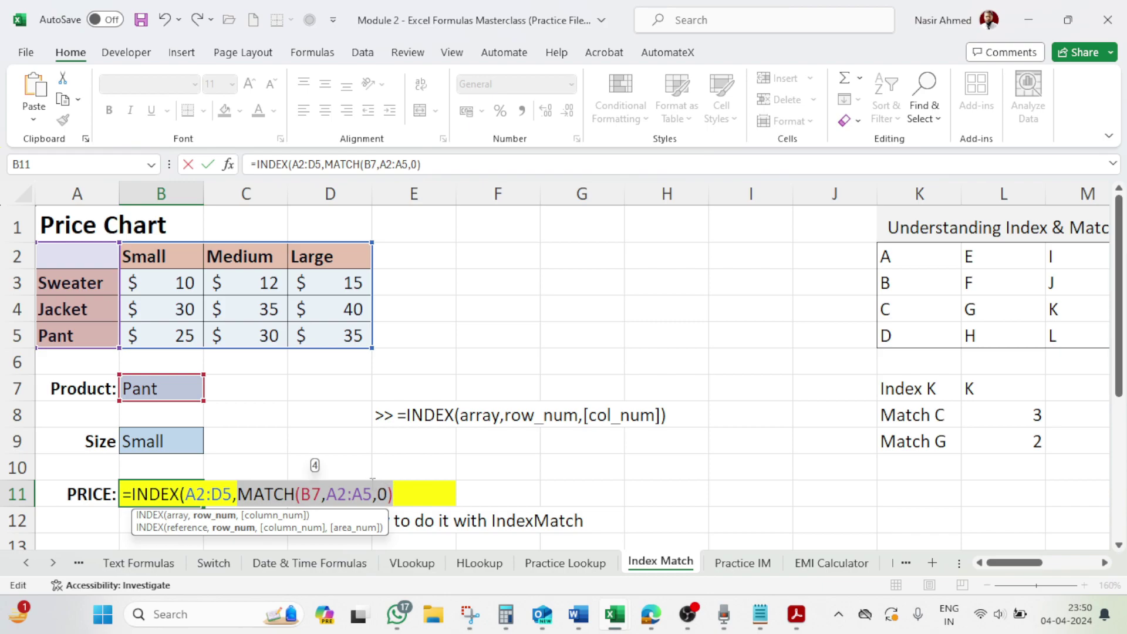
Add MATCH(B9,A2:D2,0) as the column number and commit B11, showing 25 for Pant, Small
click(398, 495)
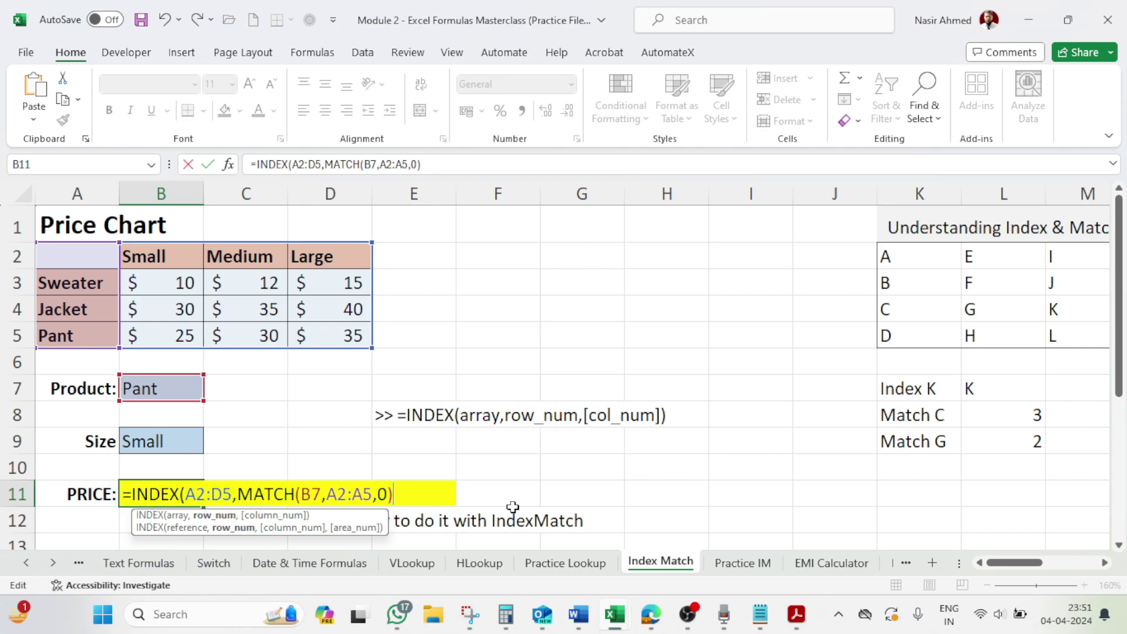
text(,)
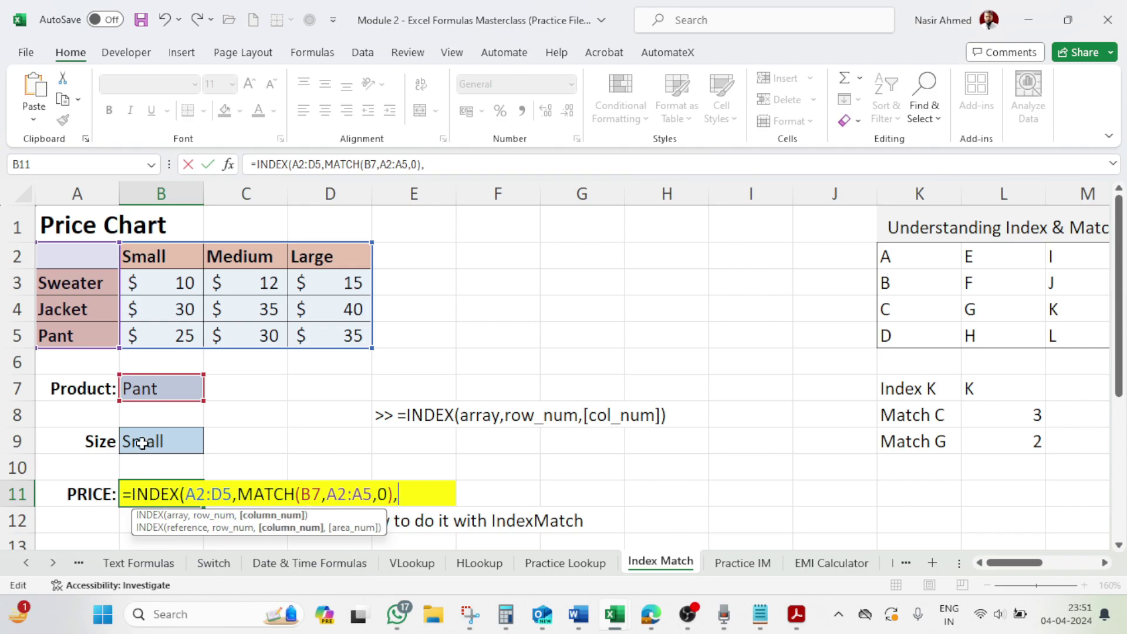
text(M)
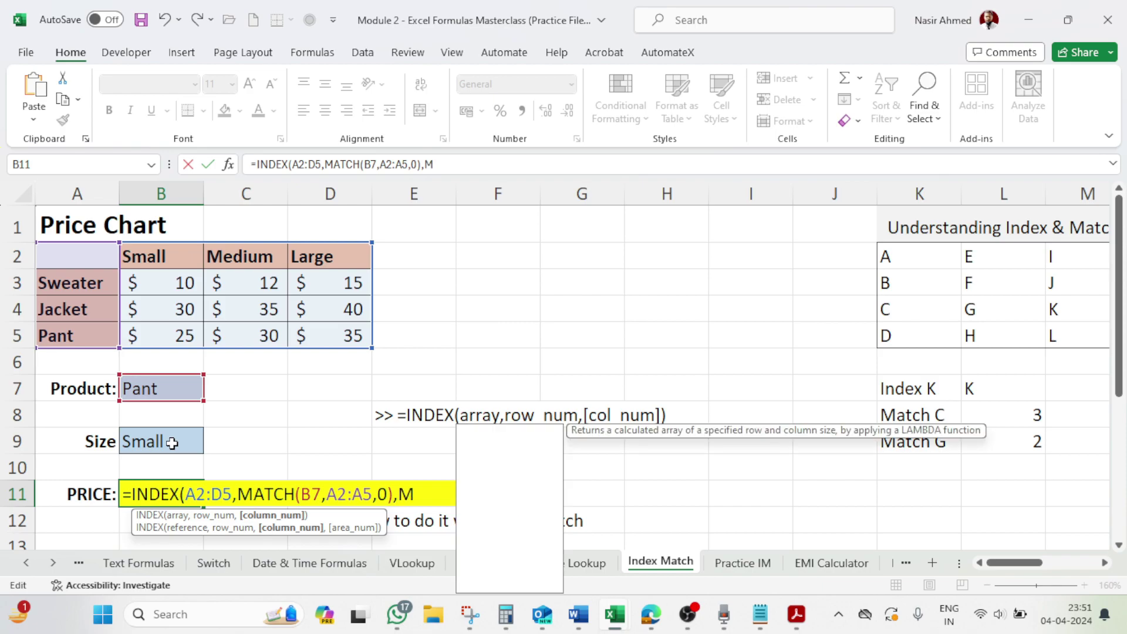
text(ATCH()
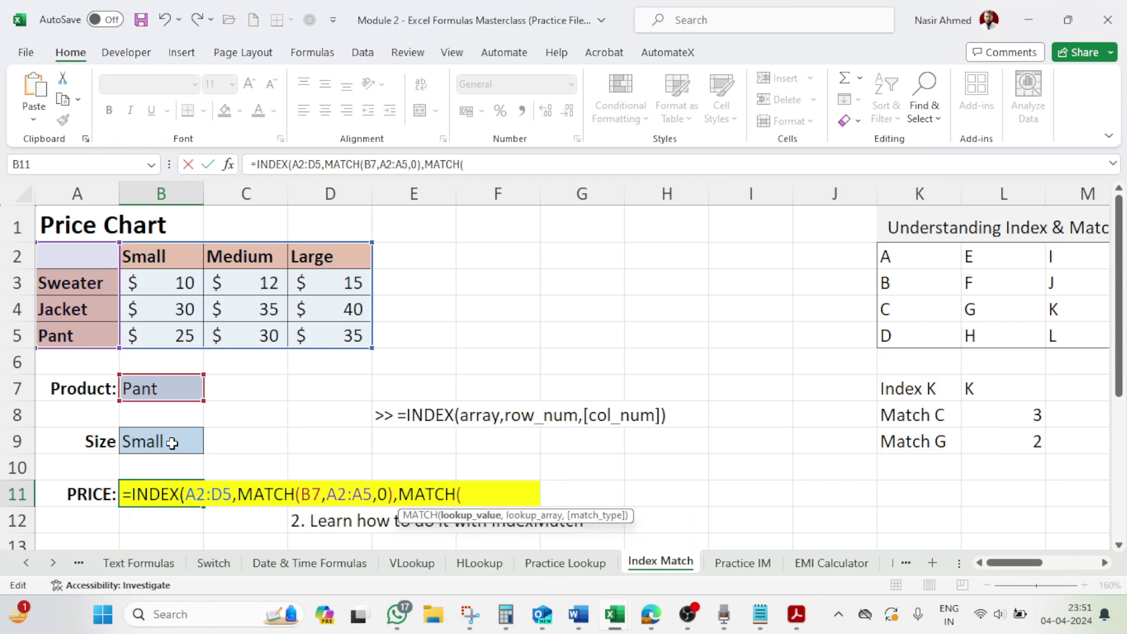
click(169, 441)
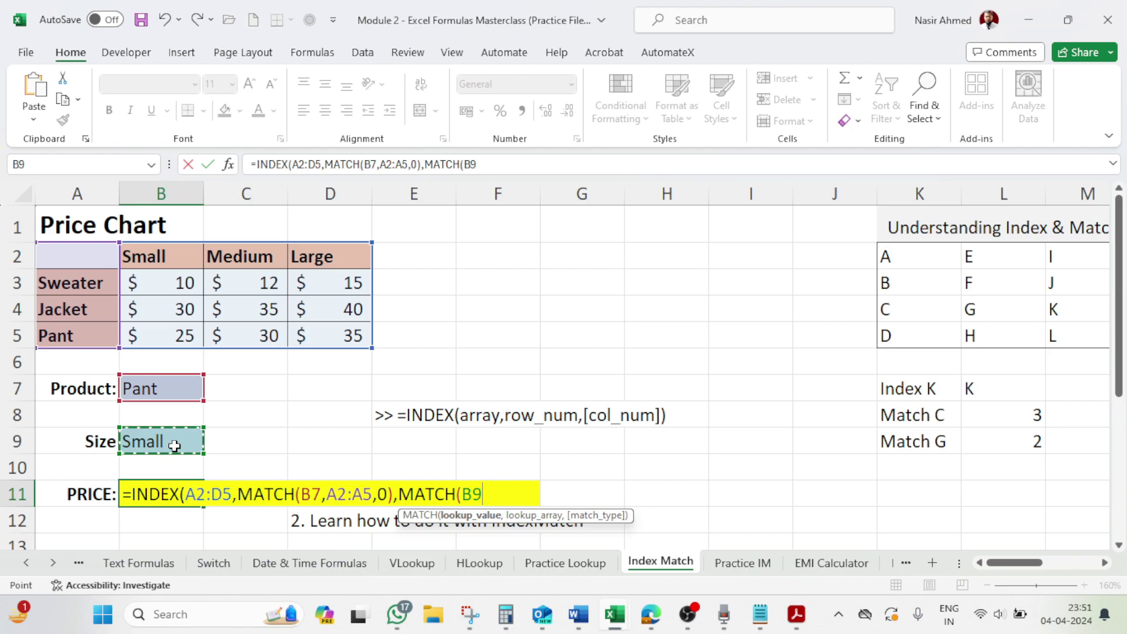
text(,)
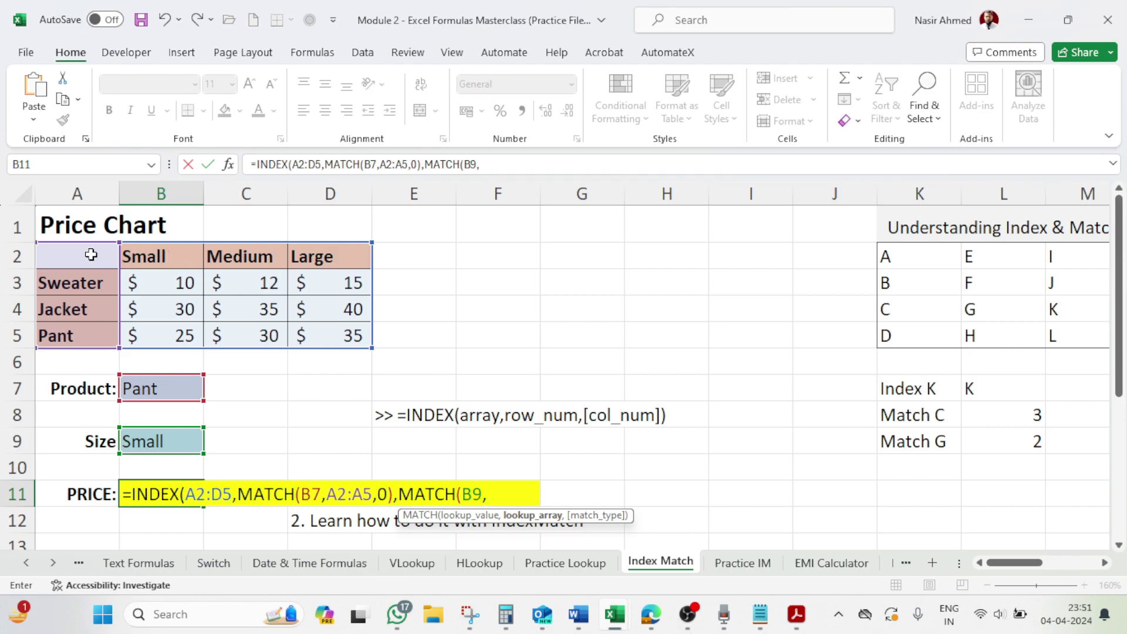
drag(90, 256, 347, 267)
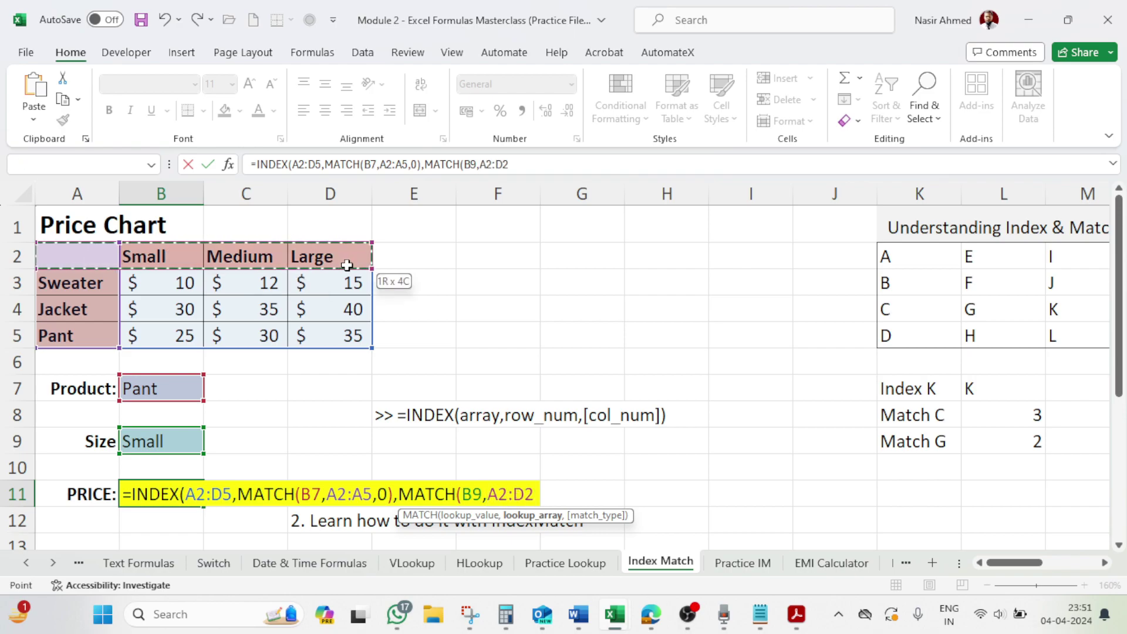
text(,)
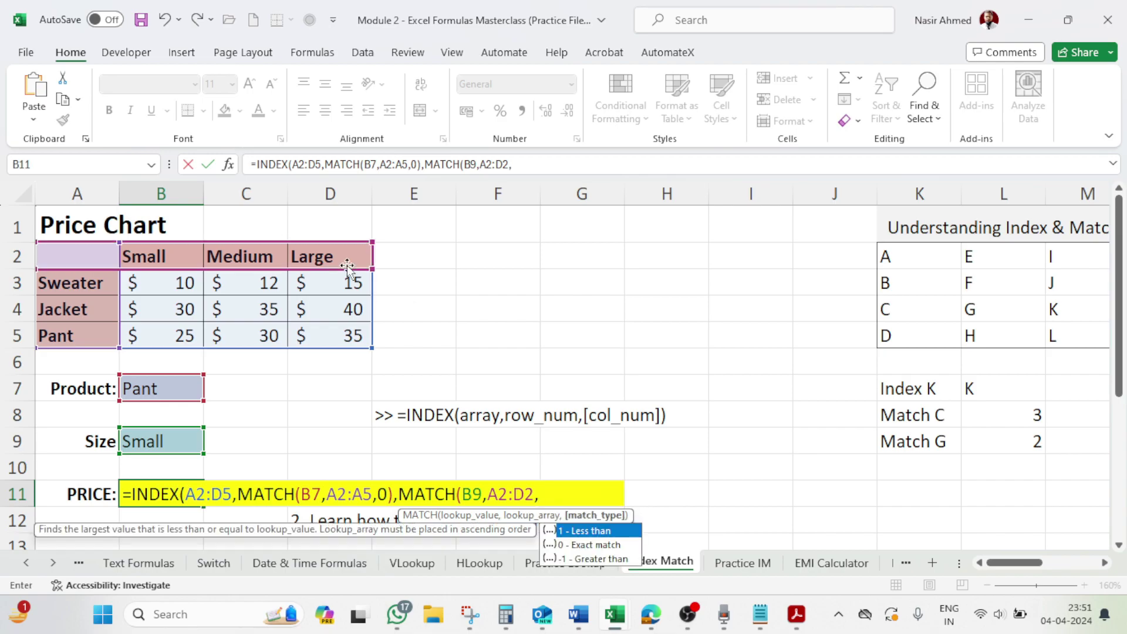
text(0)
text())
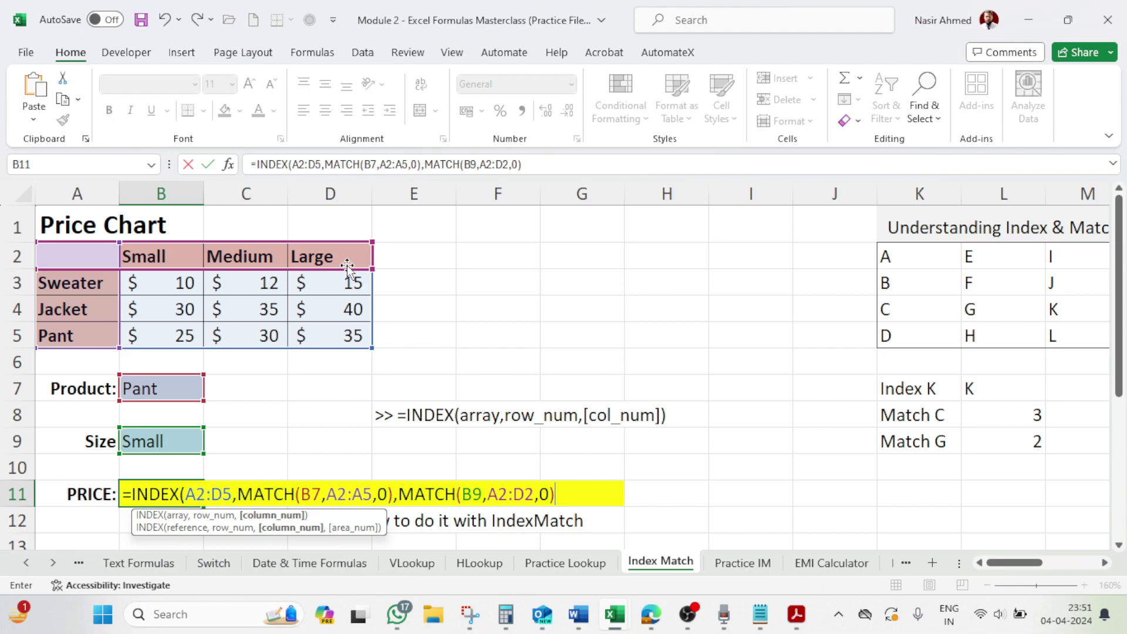
key(Return)
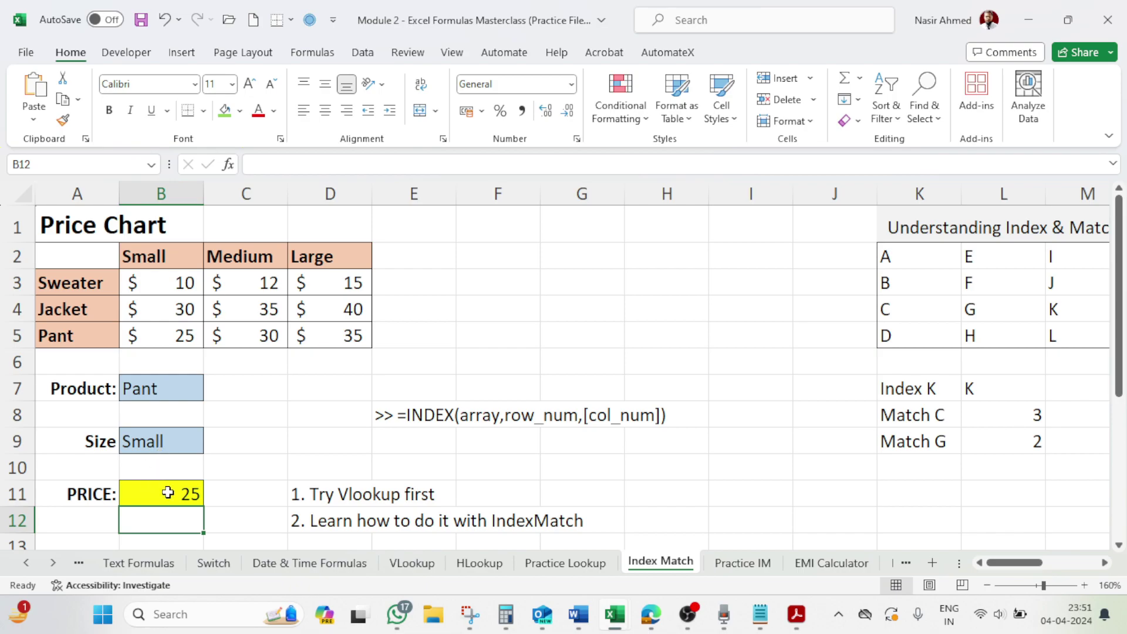
Check PRICE against the chart for Pant at sizes Small (25), Medium (30) and Large
click(77, 337)
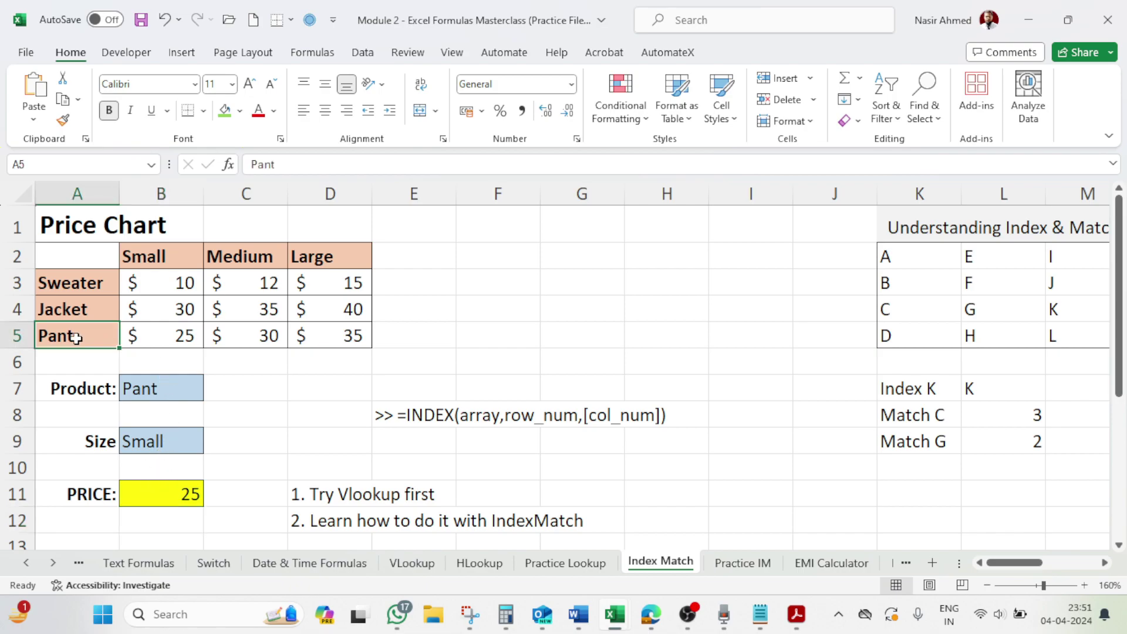
click(169, 335)
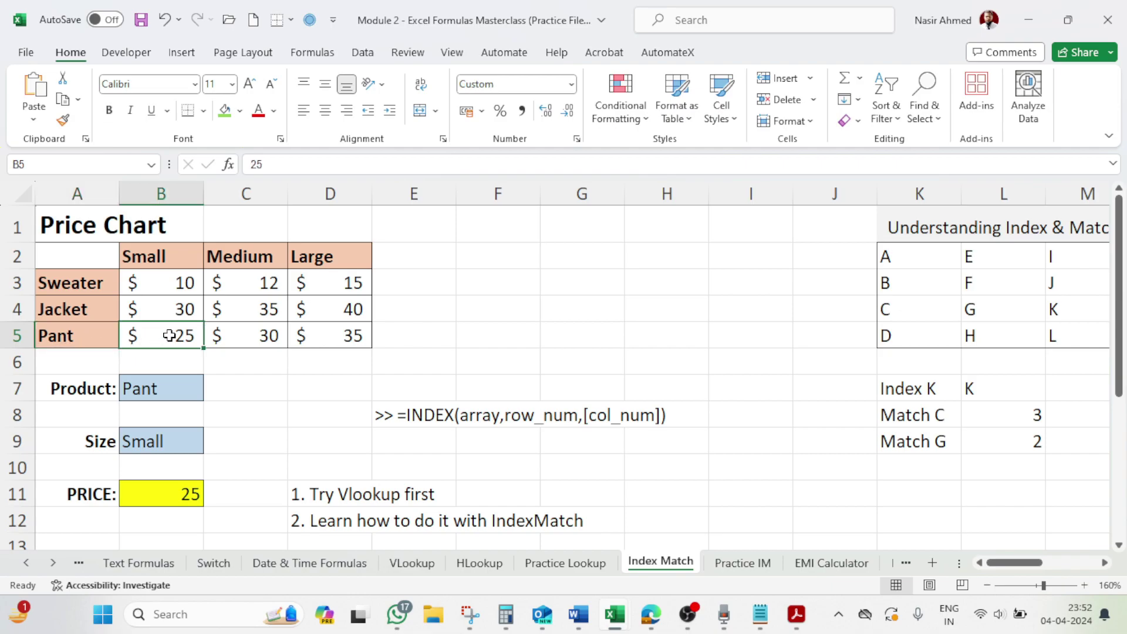
click(188, 443)
click(211, 446)
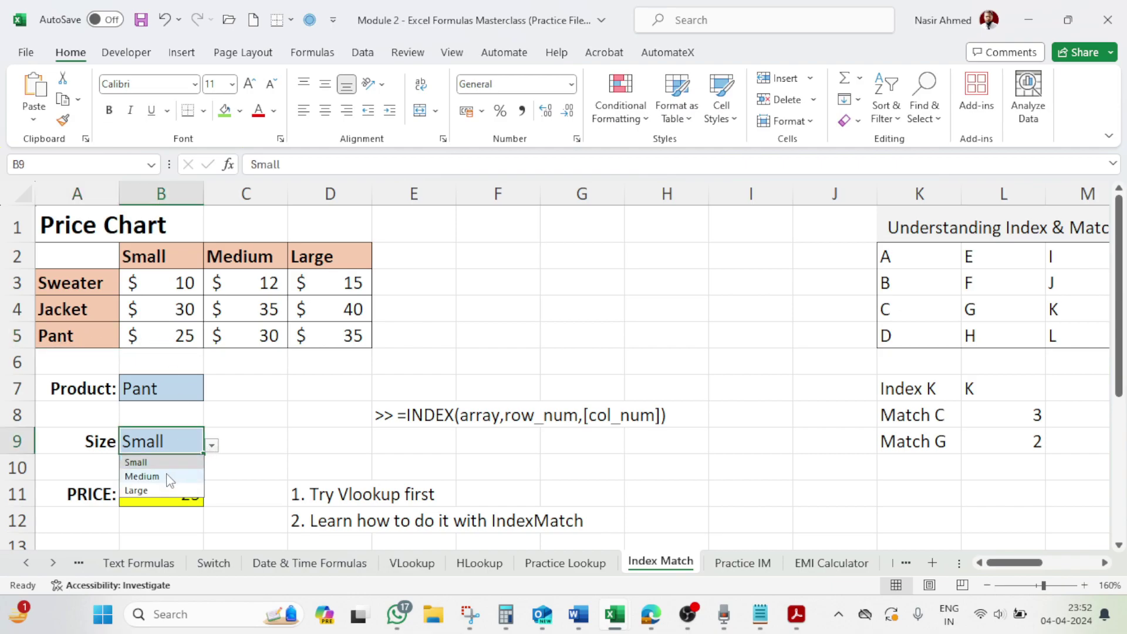
click(164, 474)
click(262, 333)
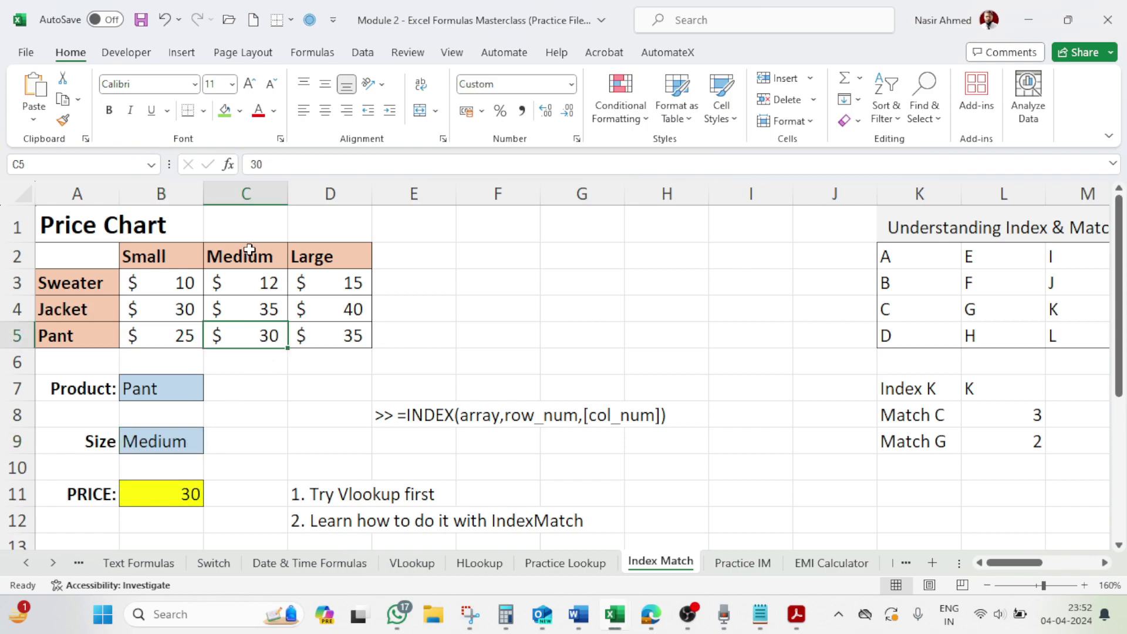
click(175, 441)
click(212, 446)
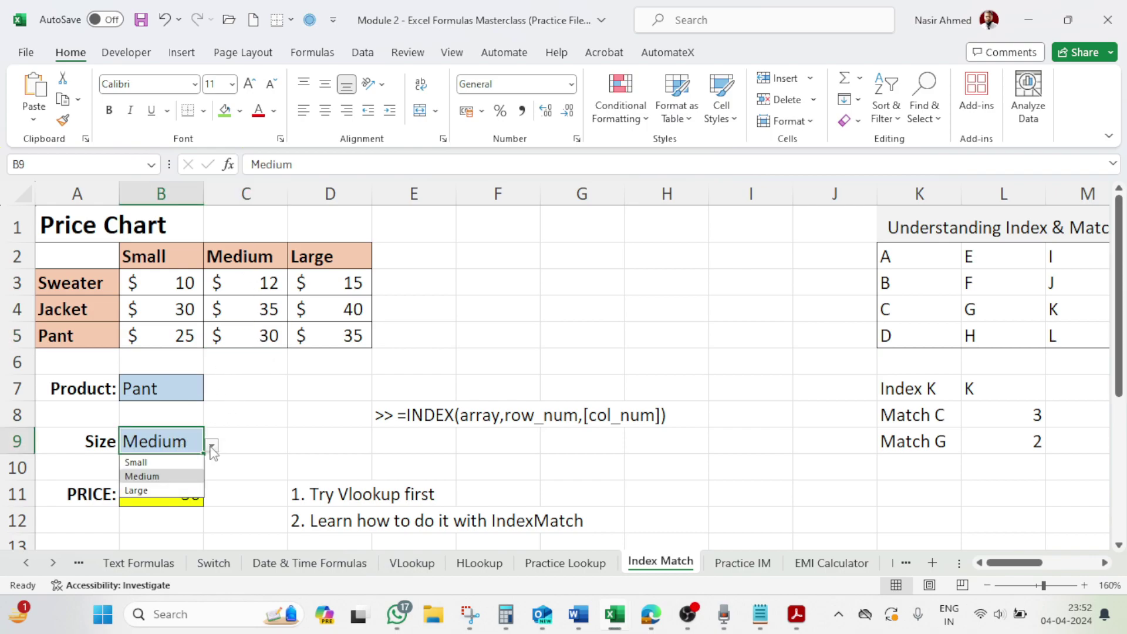
click(157, 498)
click(353, 331)
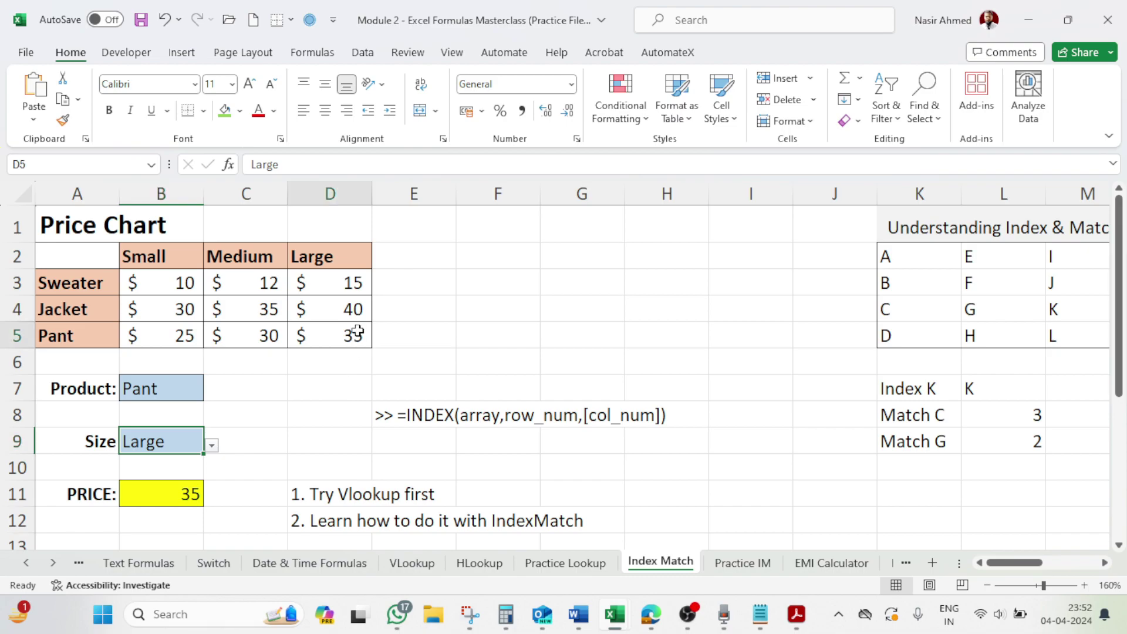
Switch Product to Sweater, then Jacket, with Size Medium, confirming PRICE shows 35
click(179, 385)
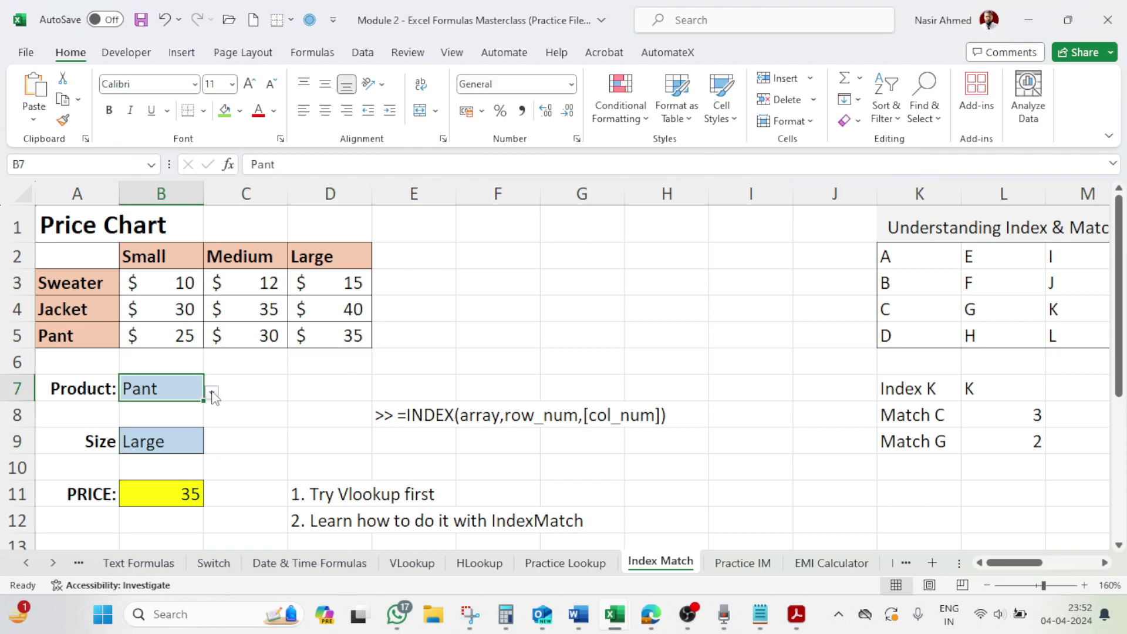
click(212, 392)
click(143, 408)
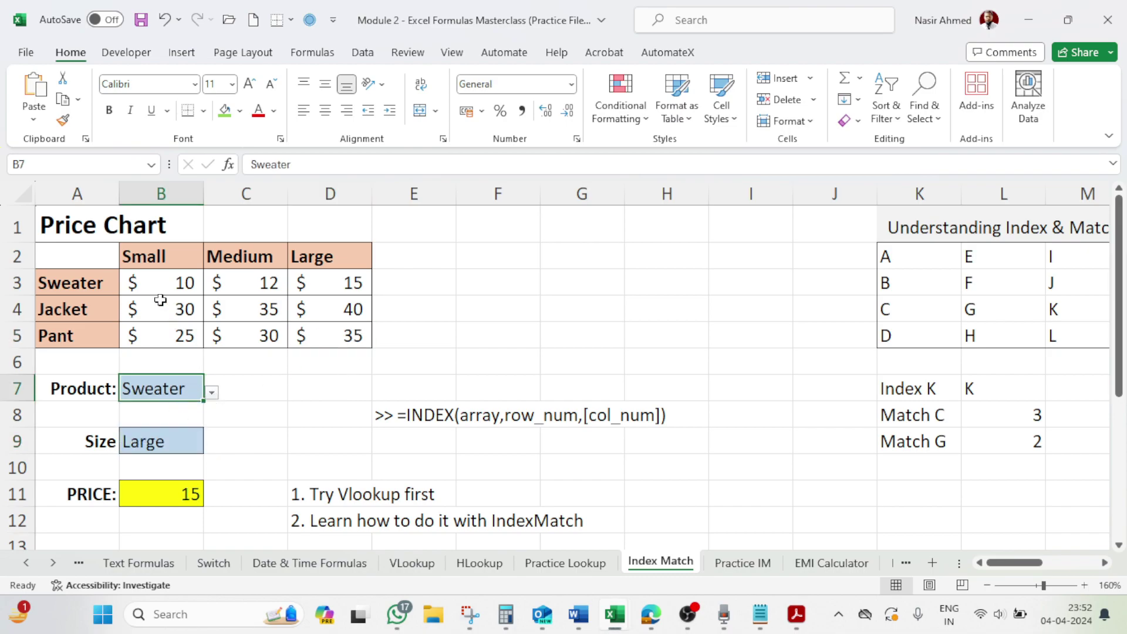
click(355, 283)
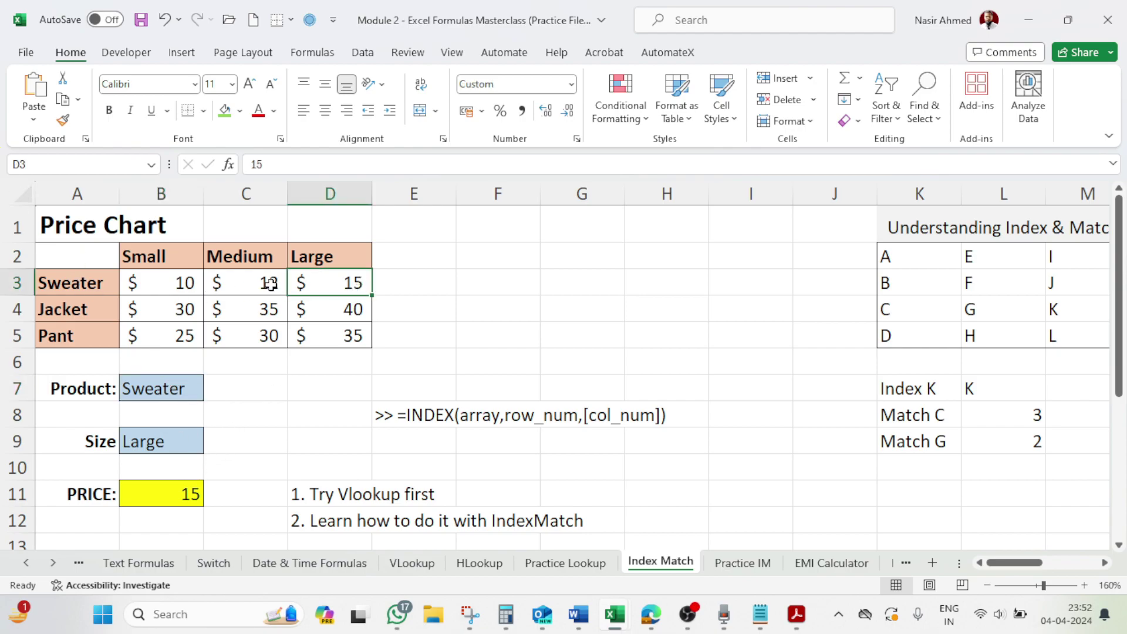
click(190, 394)
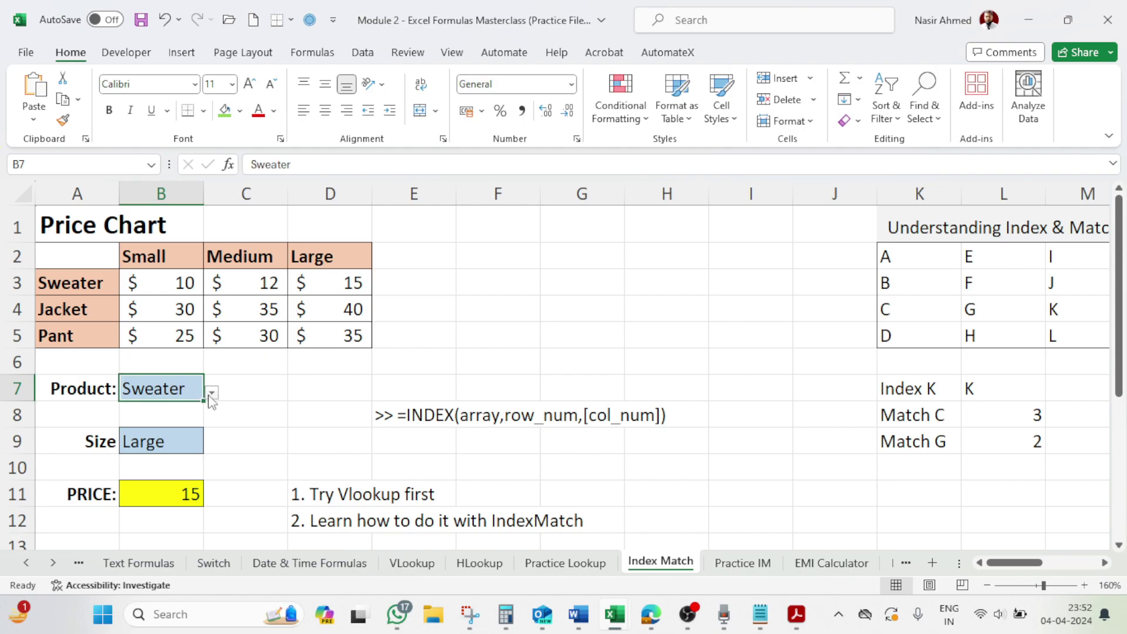
click(211, 394)
click(176, 424)
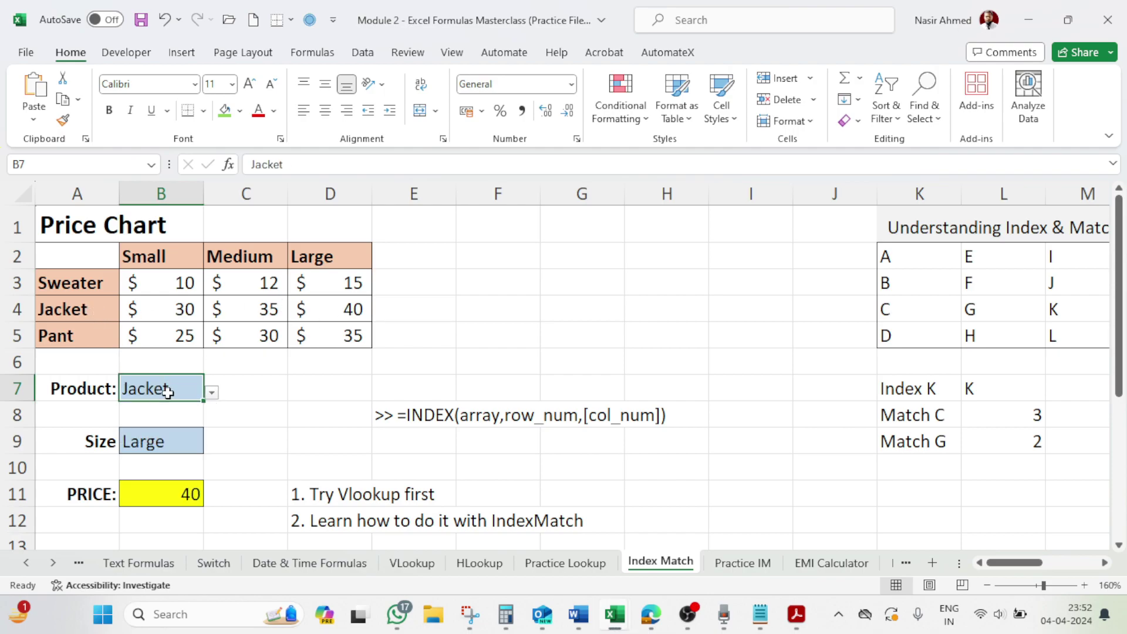
click(185, 444)
click(211, 445)
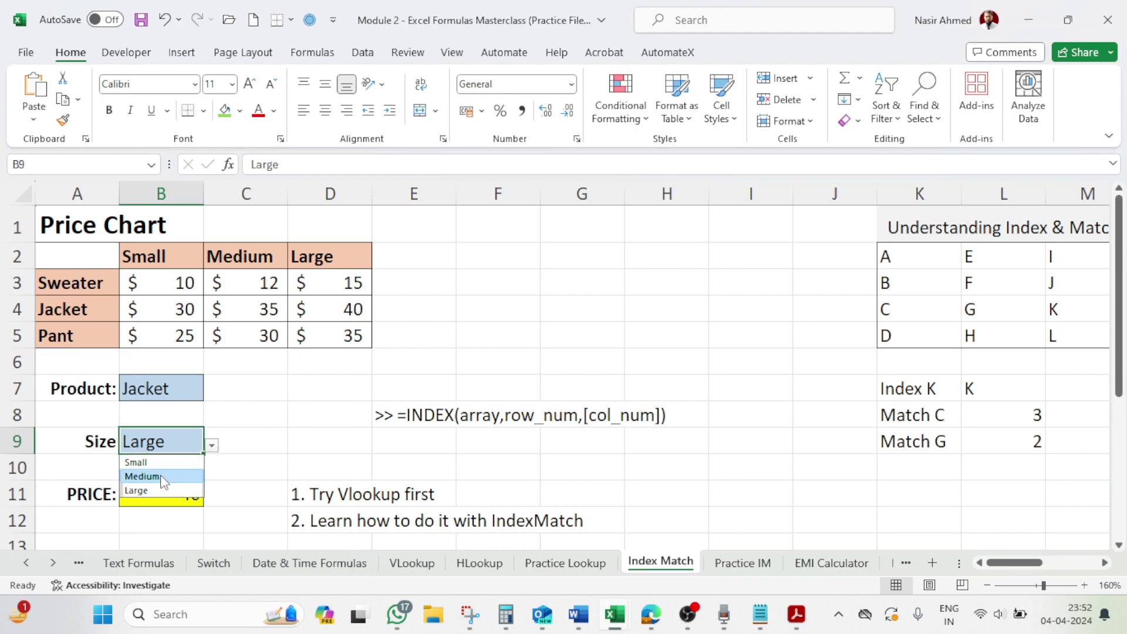
click(170, 477)
click(266, 316)
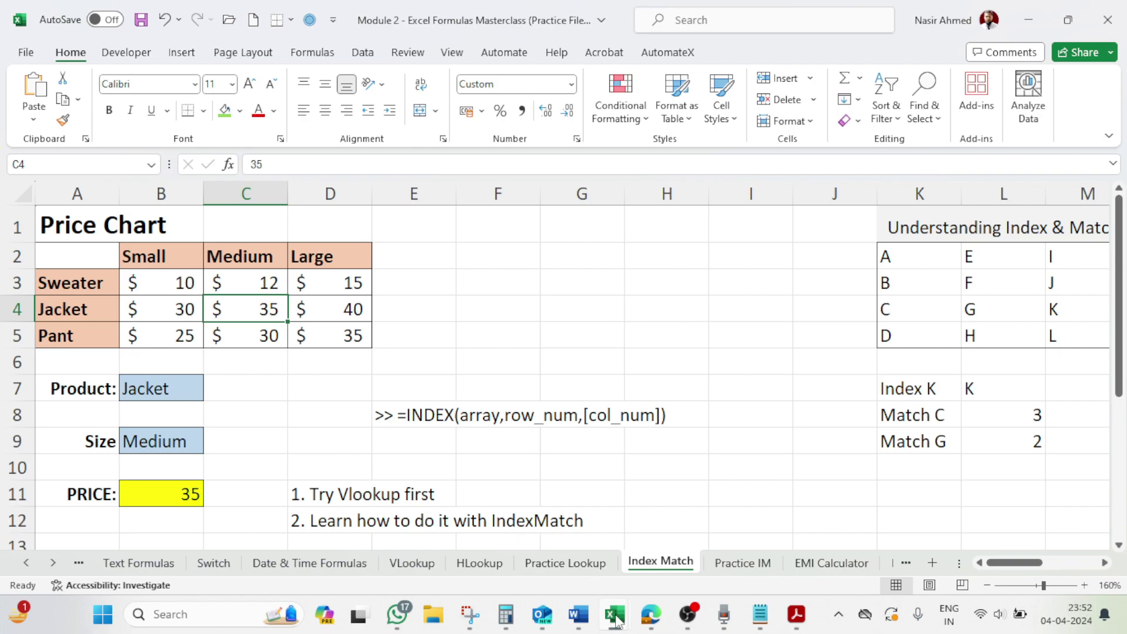
Switch to the School Dashboard workbook and inspect the DATA sheet's UNIFORMS price table A1:D7
click(454, 566)
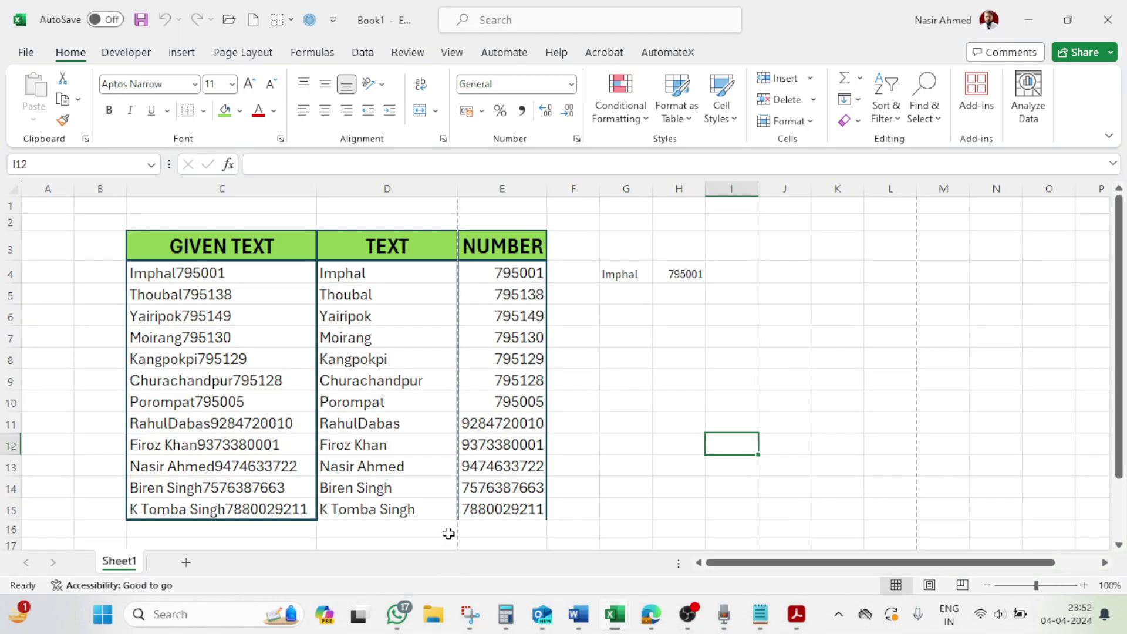
mouse_move(614, 614)
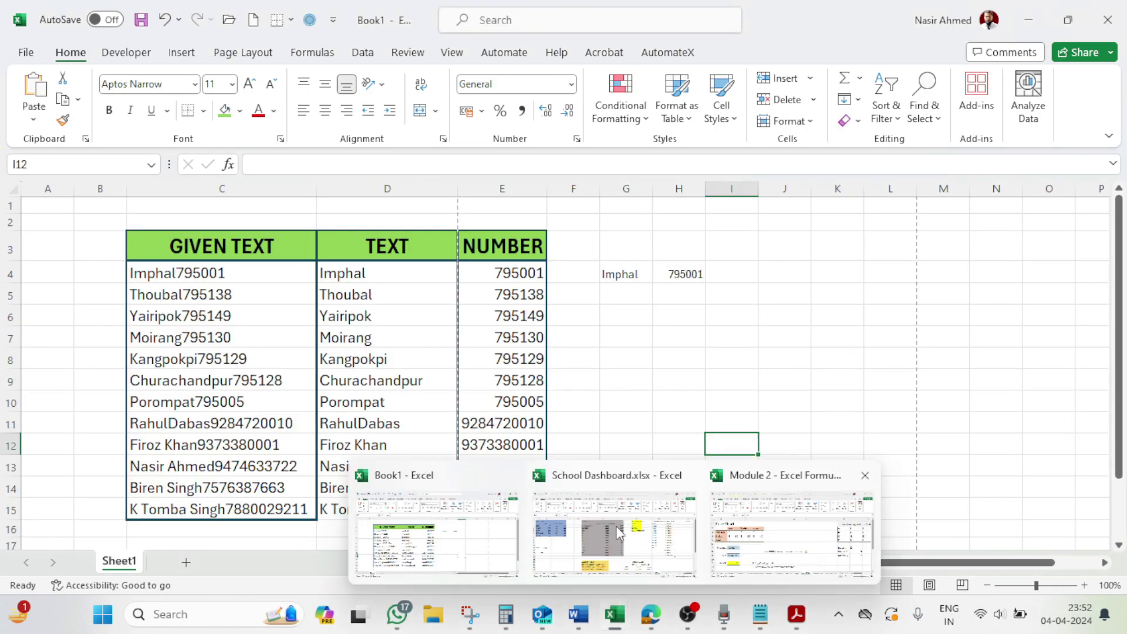
click(615, 526)
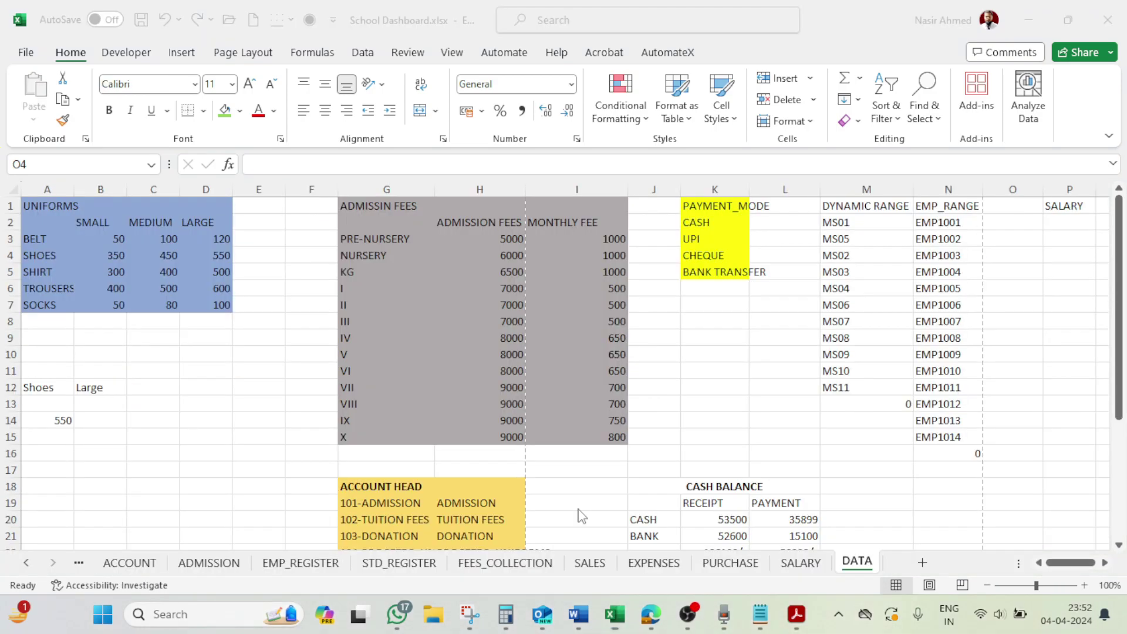
click(55, 206)
drag(226, 297, 223, 305)
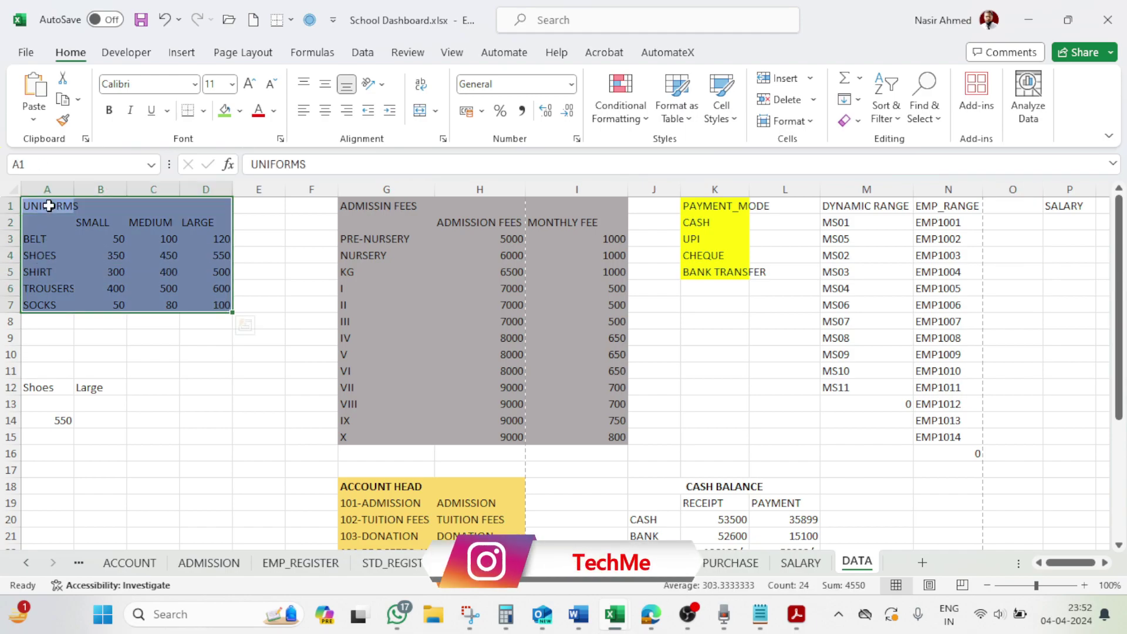
key(Tab)
key(Tab)
key(Tab)
key(Tab)
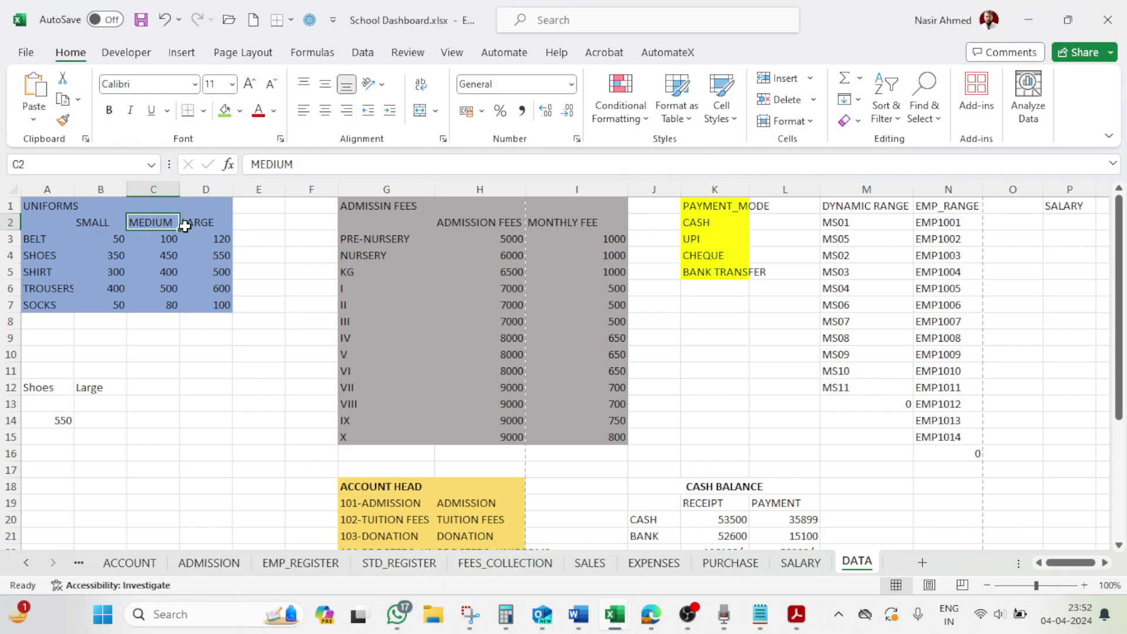
key(Tab)
key(Tab)
key(Tab)
key(Tab)
key(Tab)
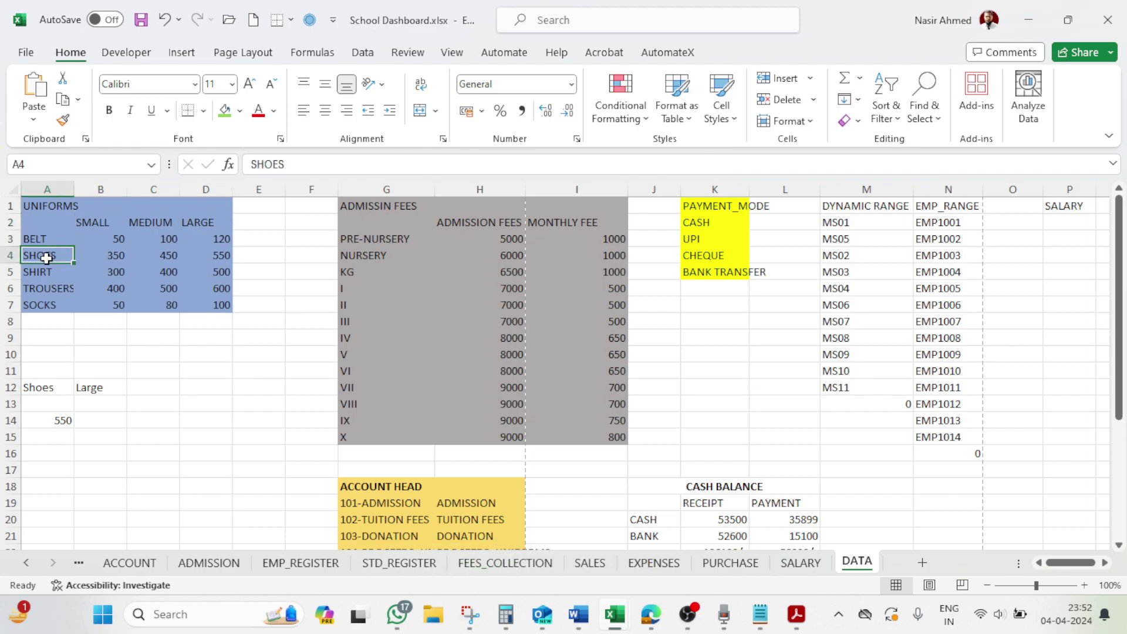
key(Return)
key(Return)
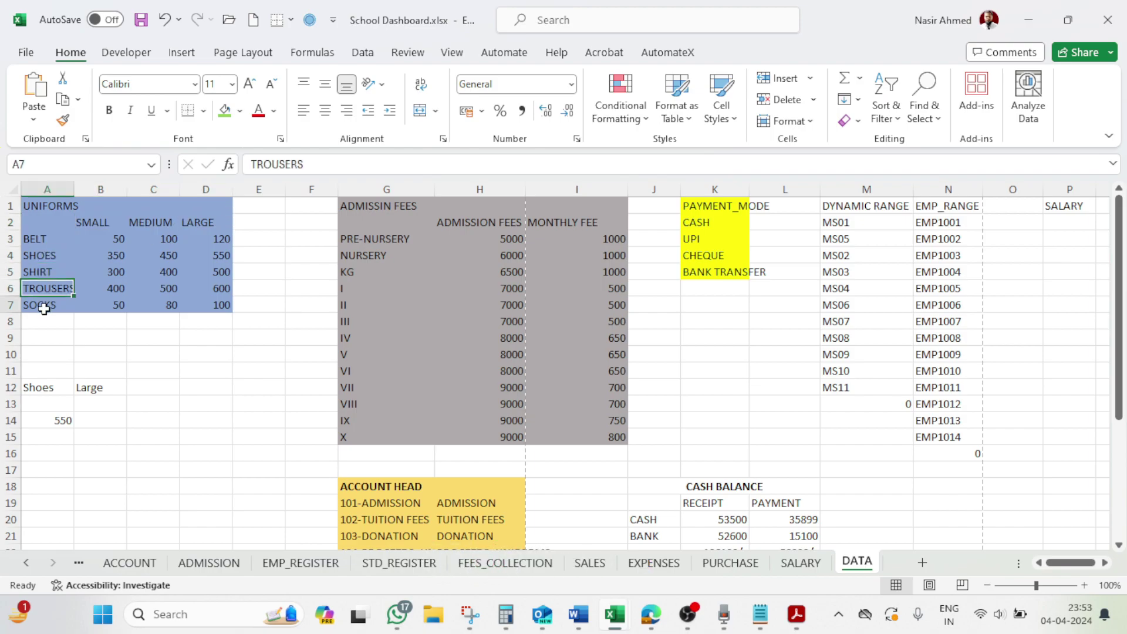
key(Return)
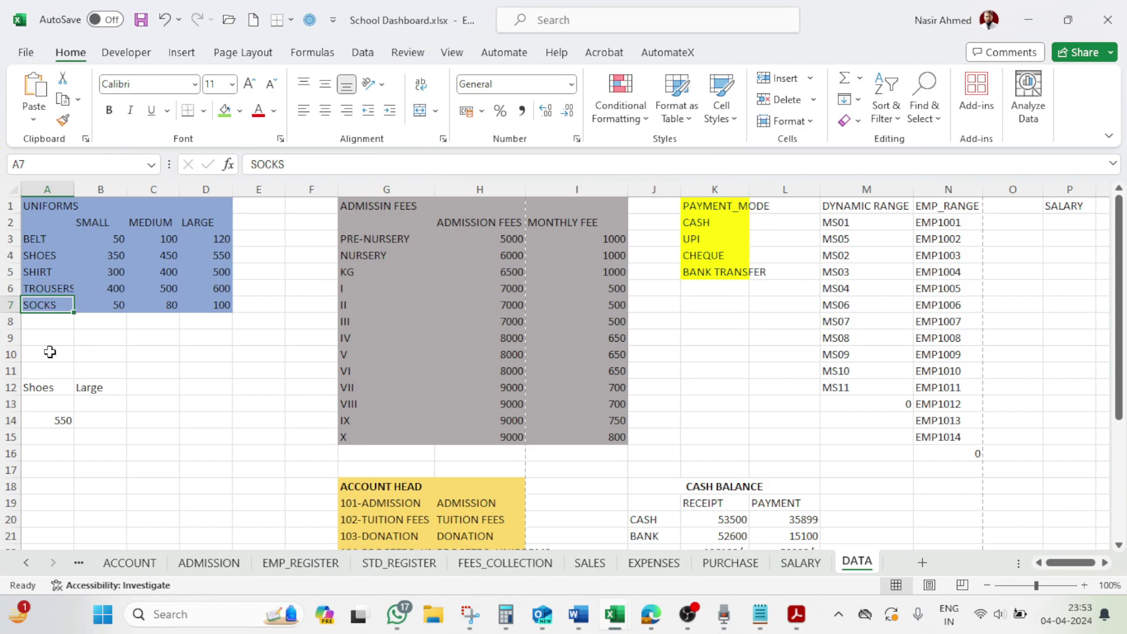
click(45, 242)
click(104, 240)
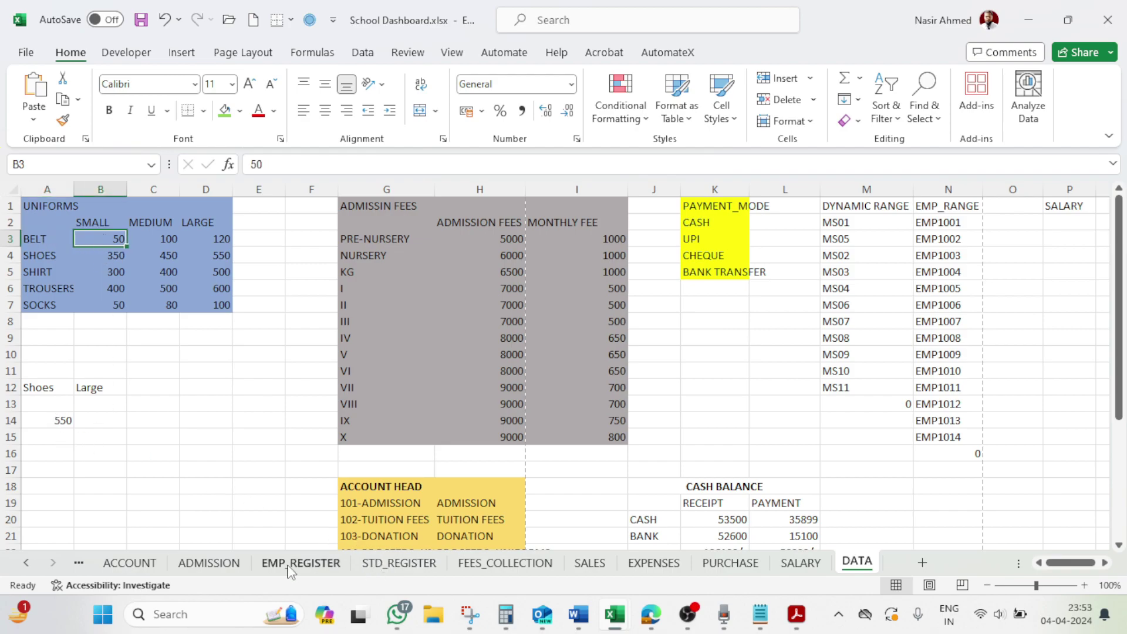
Review the SALES sheet's first sale and its AMOUNT lookup formula against the DATA prices
click(607, 564)
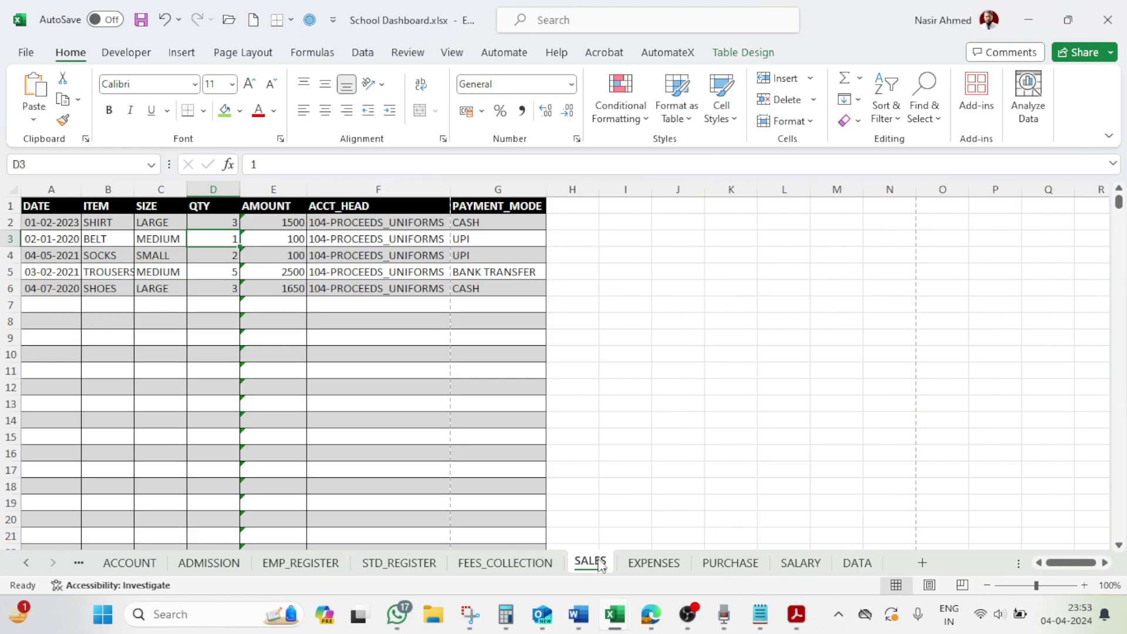
click(30, 222)
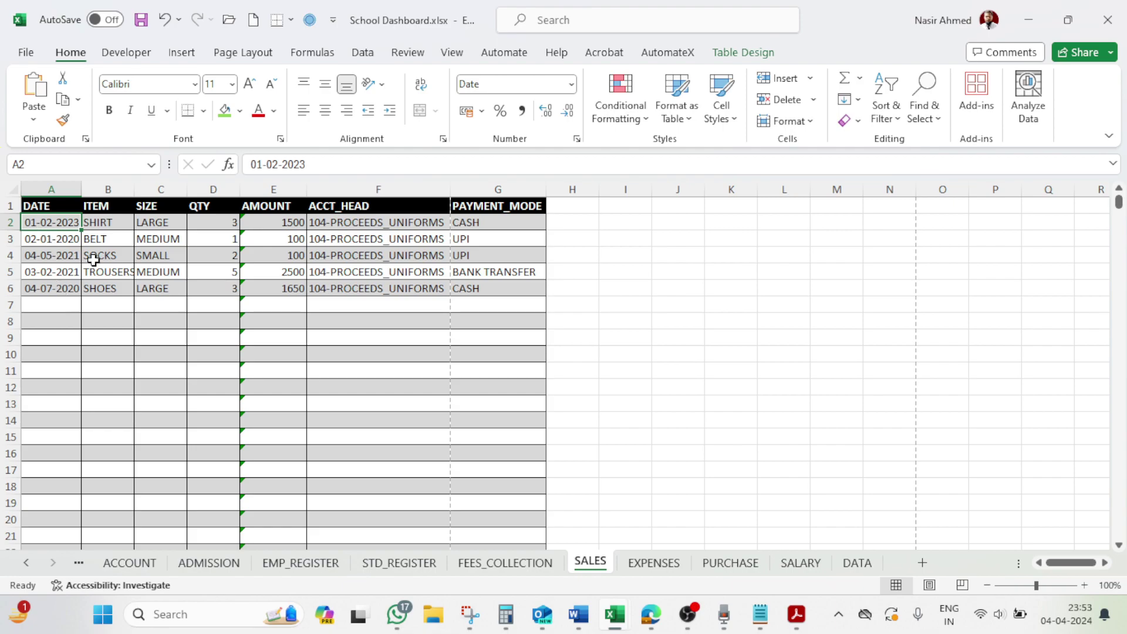
click(103, 222)
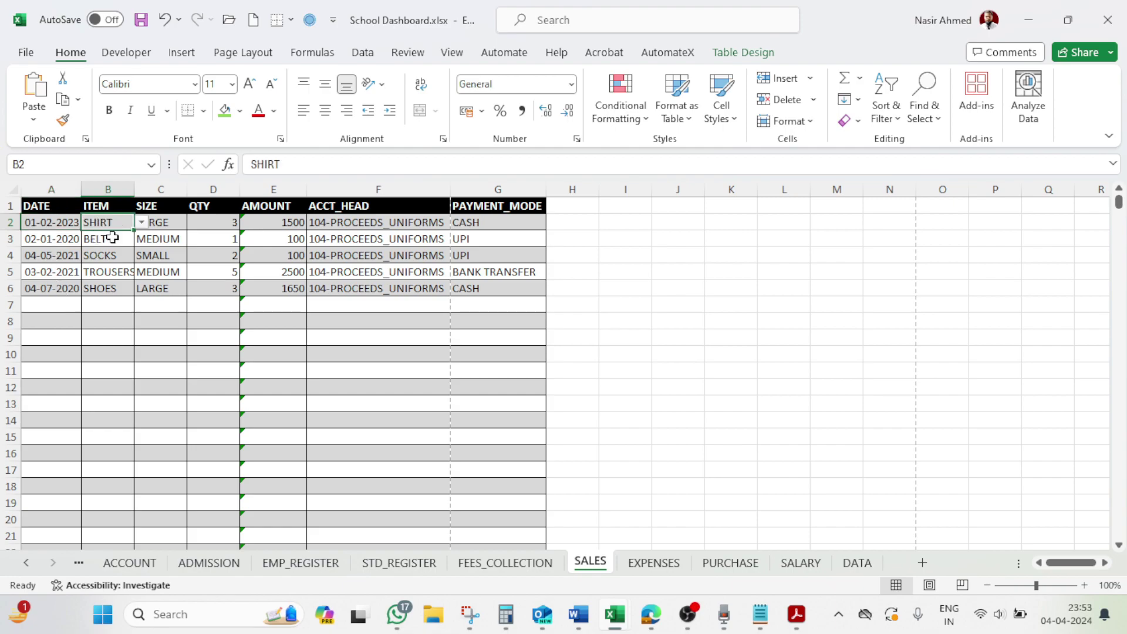
click(156, 223)
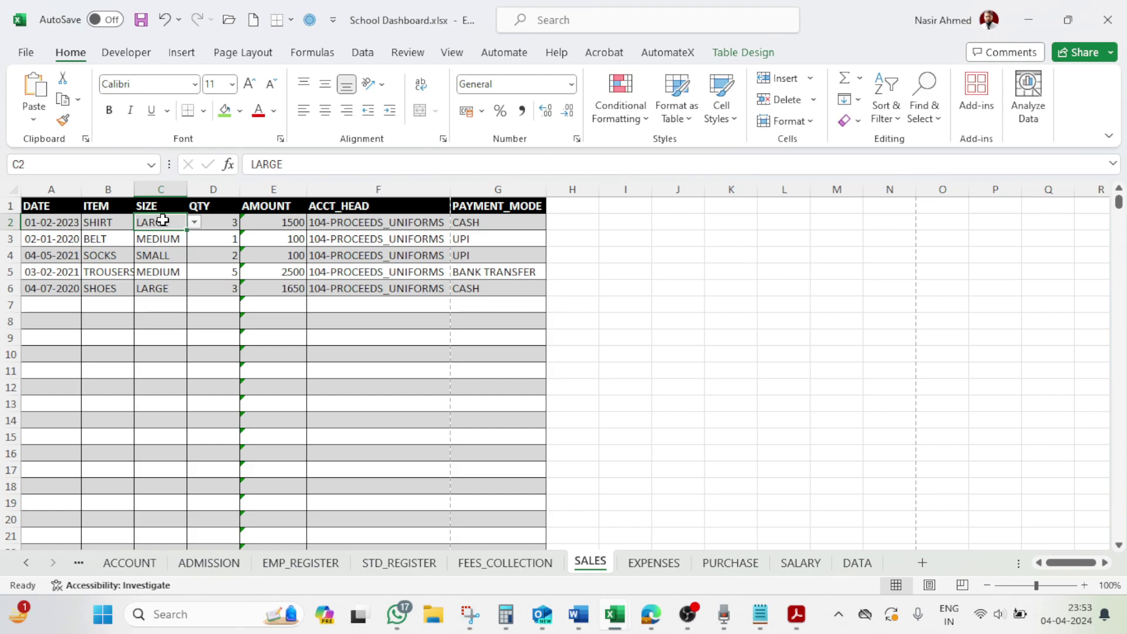
click(213, 225)
click(278, 223)
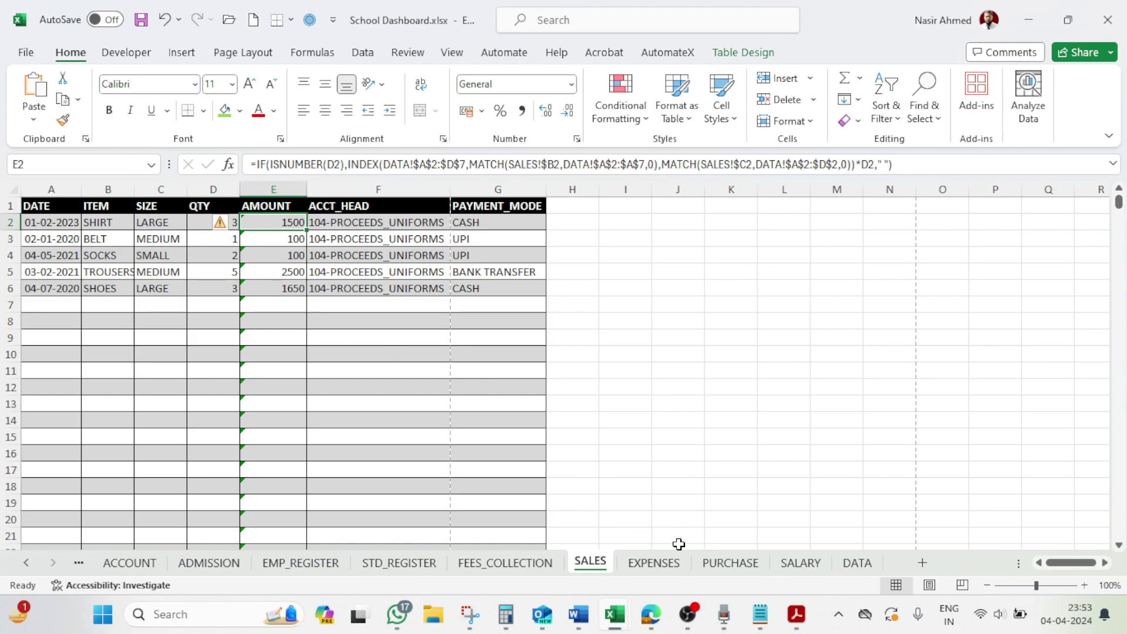
click(859, 562)
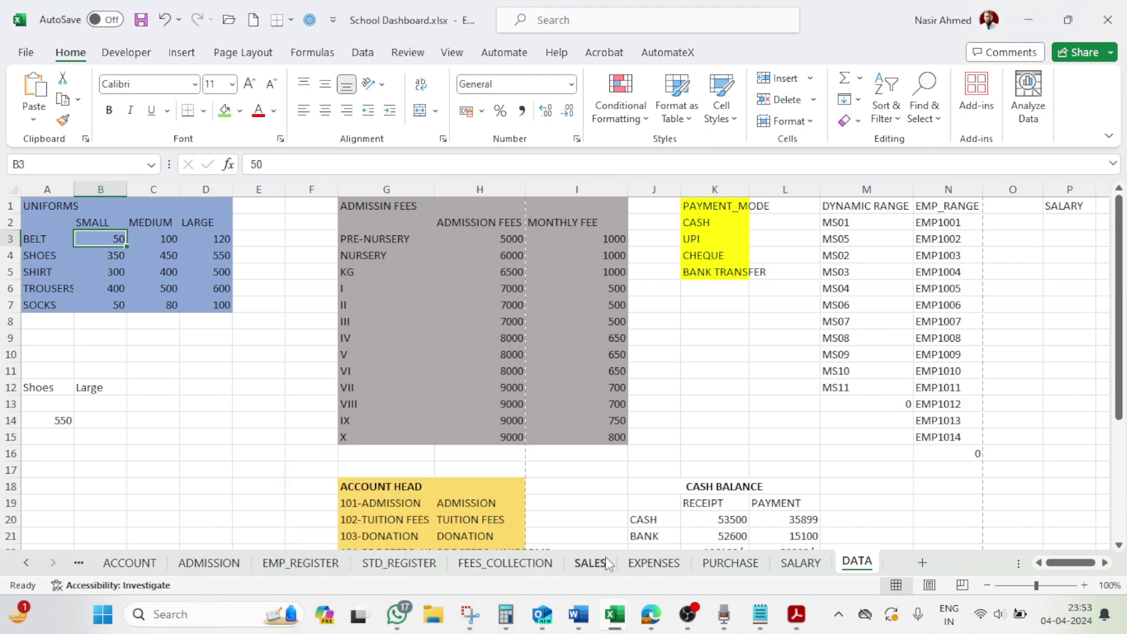
click(590, 562)
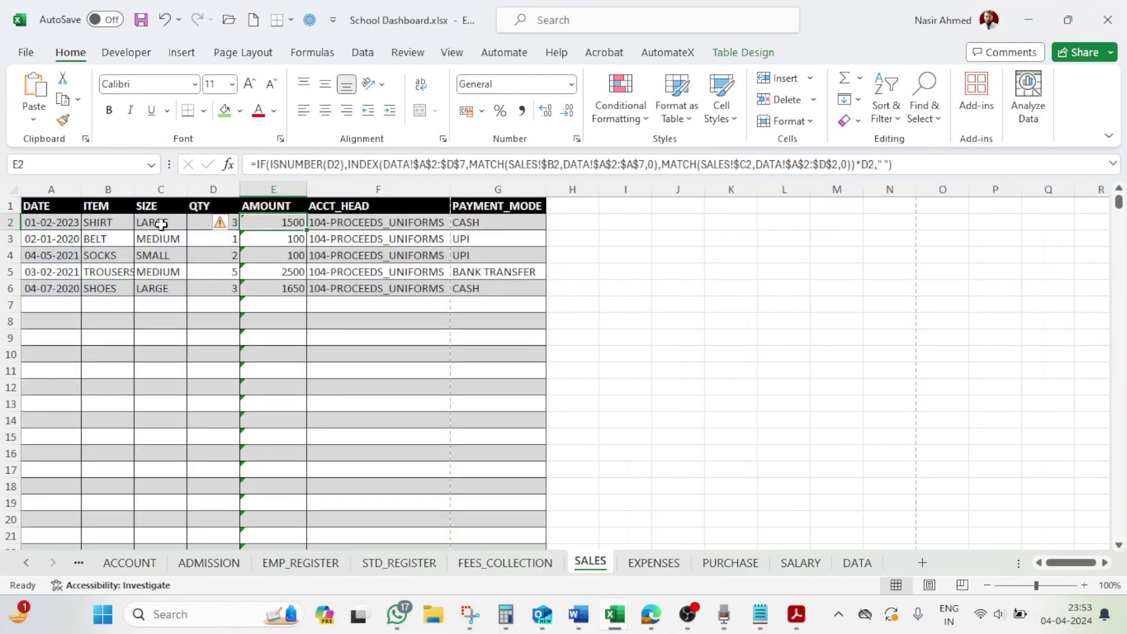
click(209, 300)
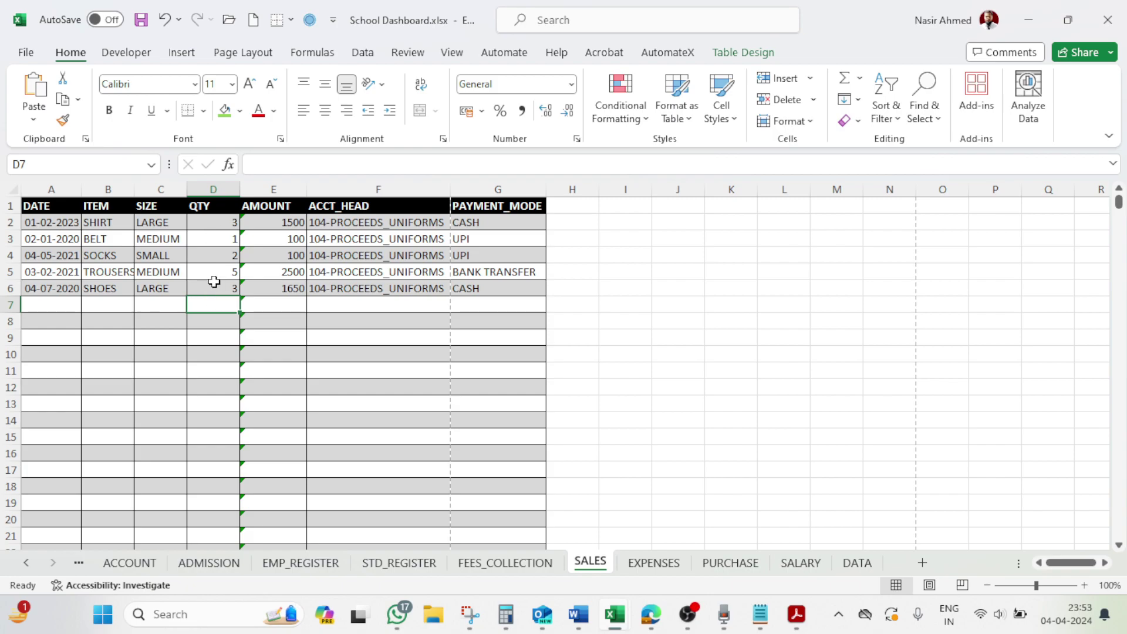
Enter the date 04-04-2024 in A7 and look up the UNIFORMS prices on DATA
click(45, 303)
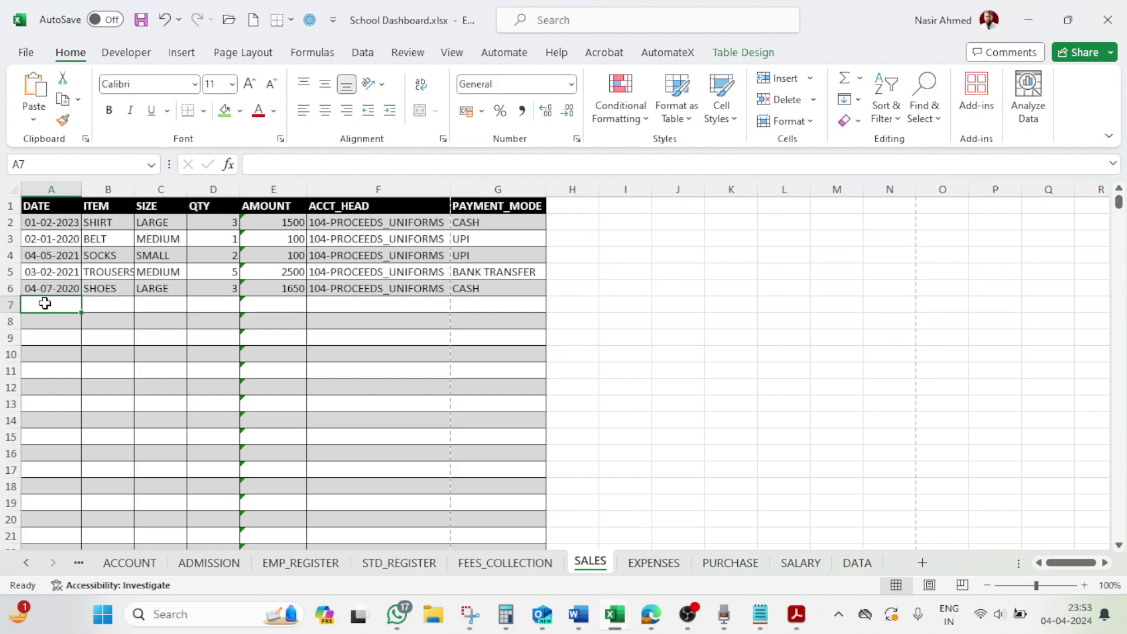
text(04-04-2024)
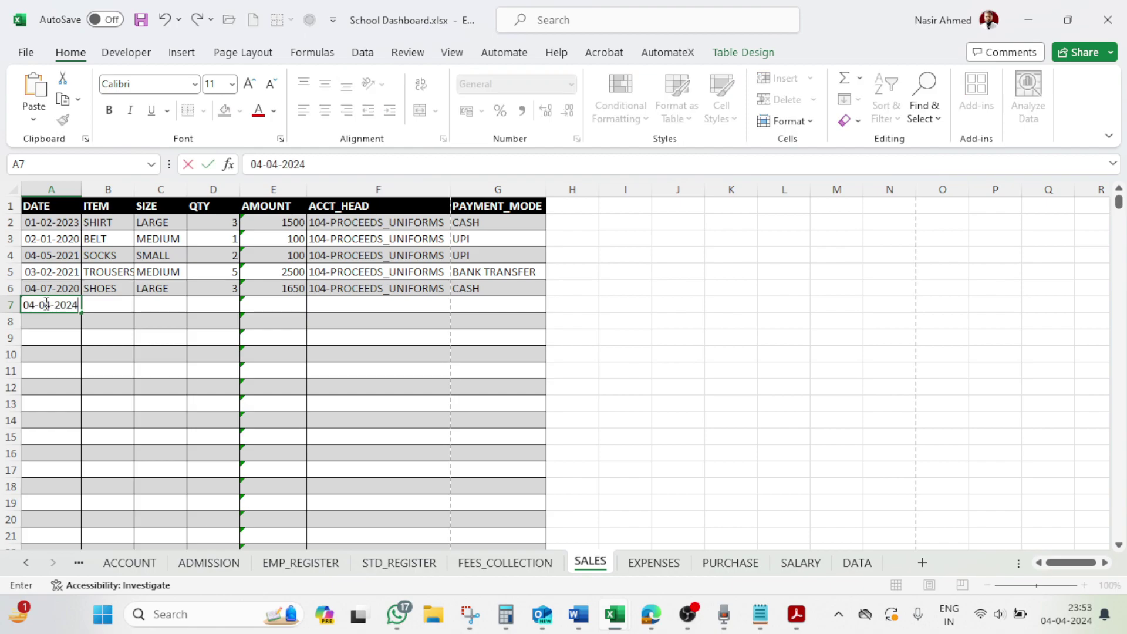
key(Tab)
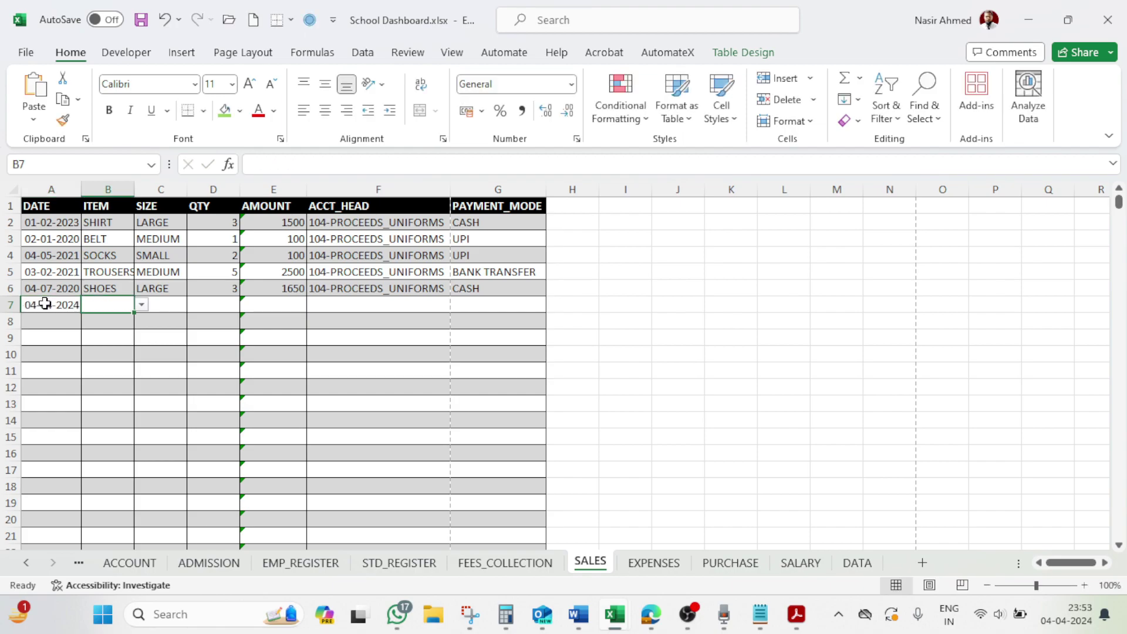
click(145, 304)
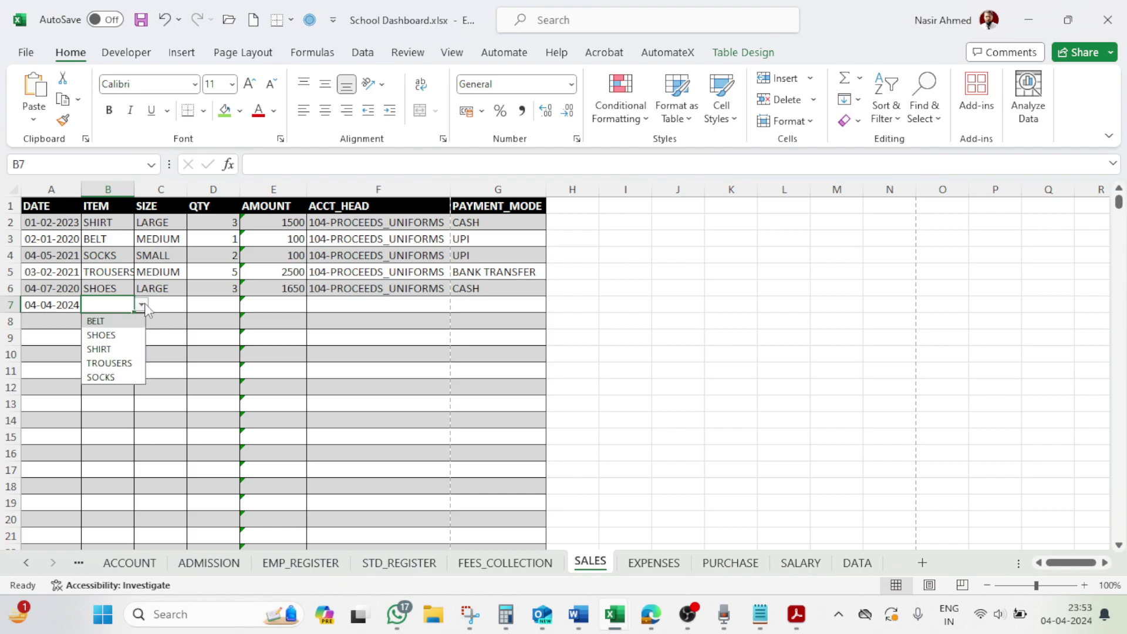
click(196, 353)
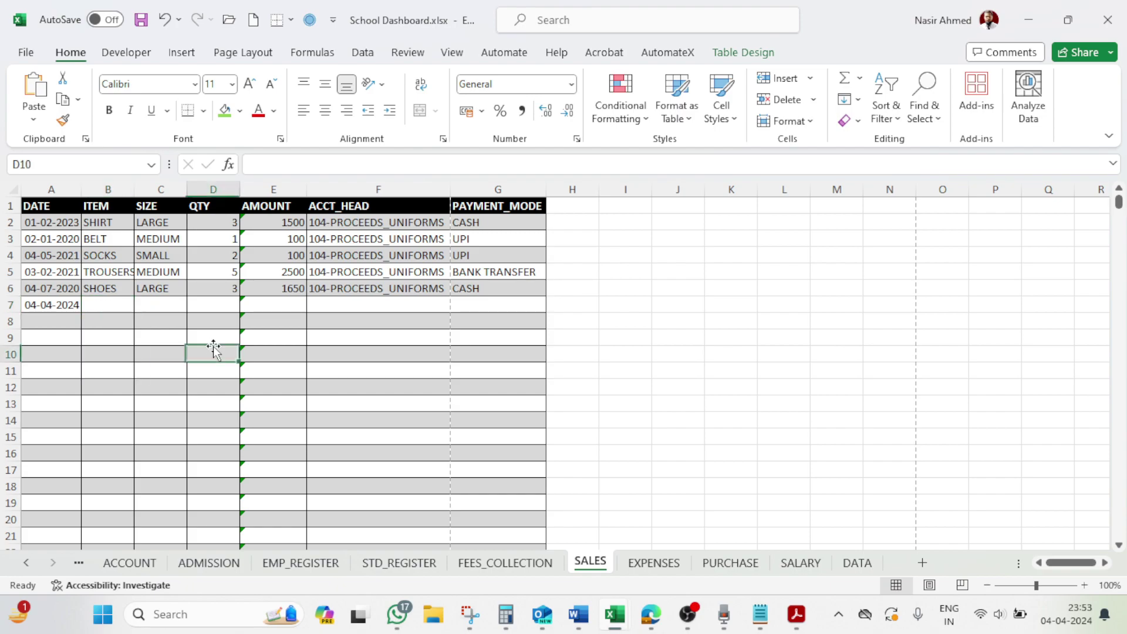
click(855, 563)
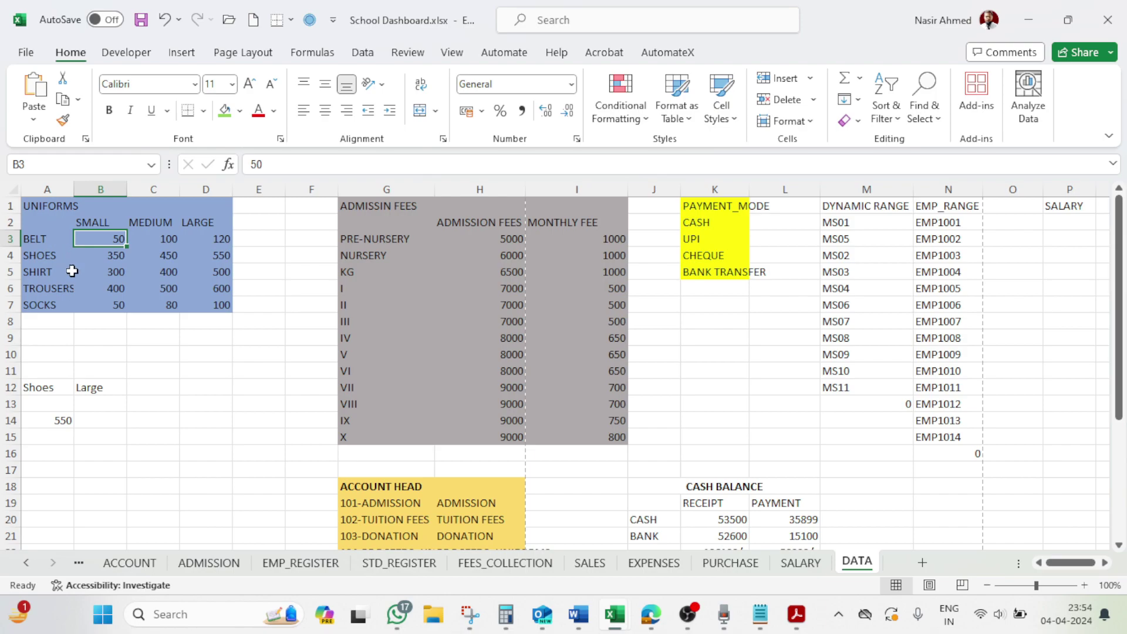
click(589, 563)
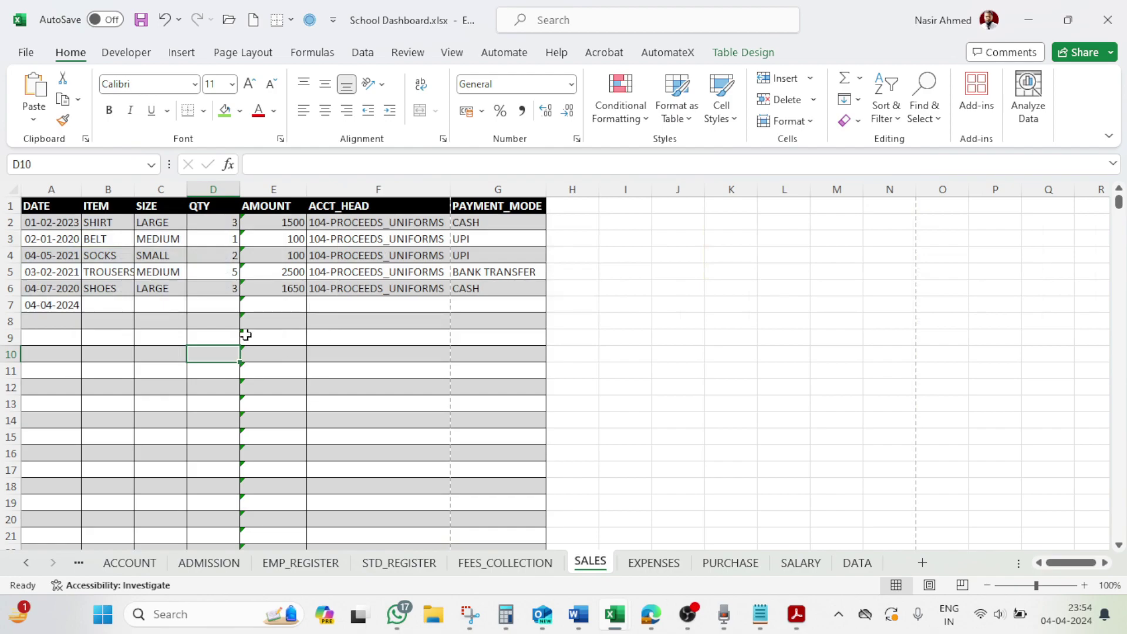
Fill row 7 with item SHIRT, size MEDIUM and quantity 3
click(128, 309)
click(141, 304)
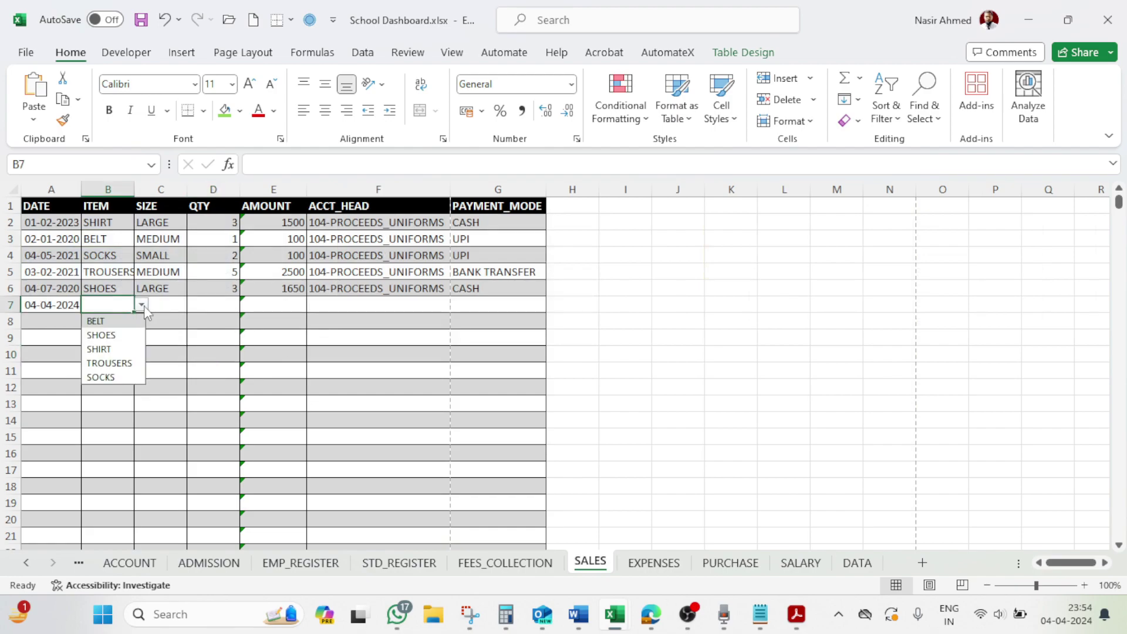
click(116, 350)
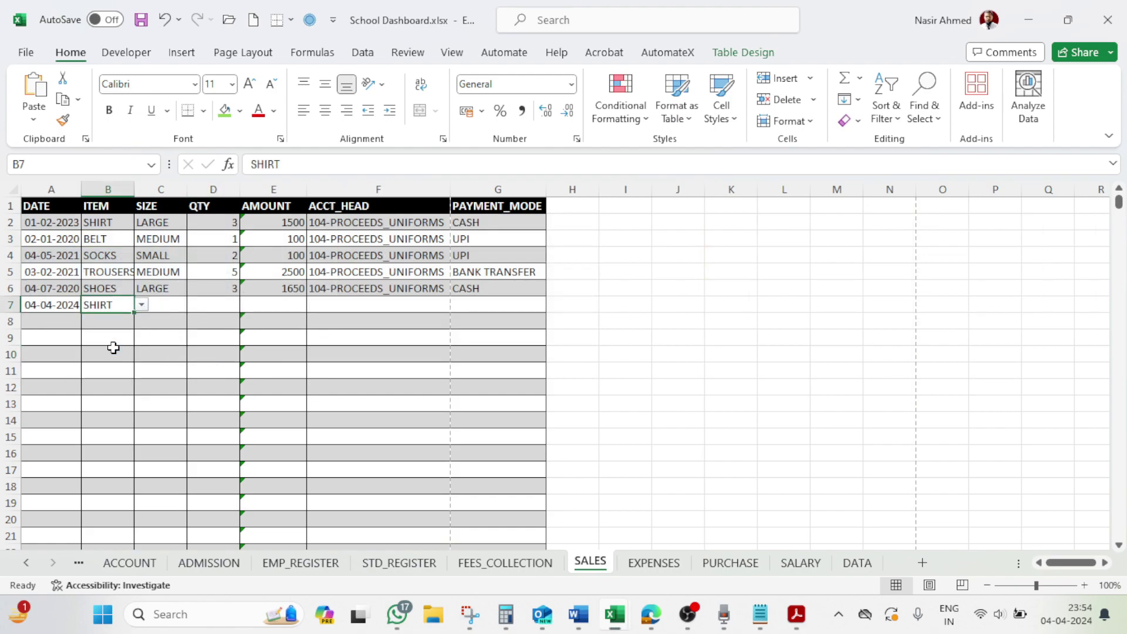
click(176, 305)
click(193, 305)
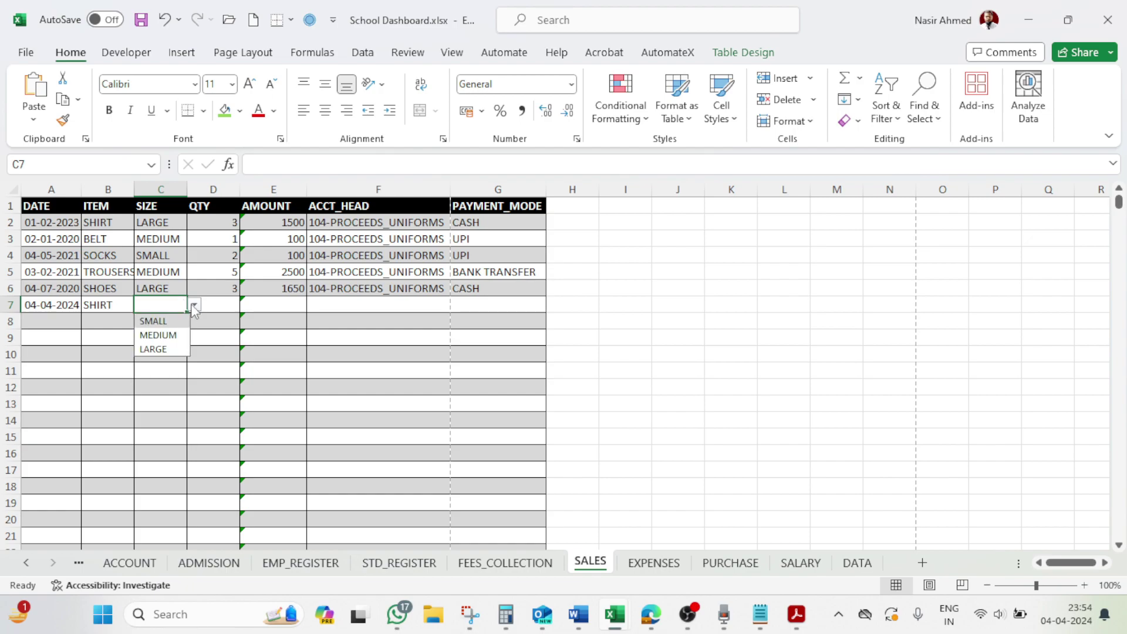
click(164, 335)
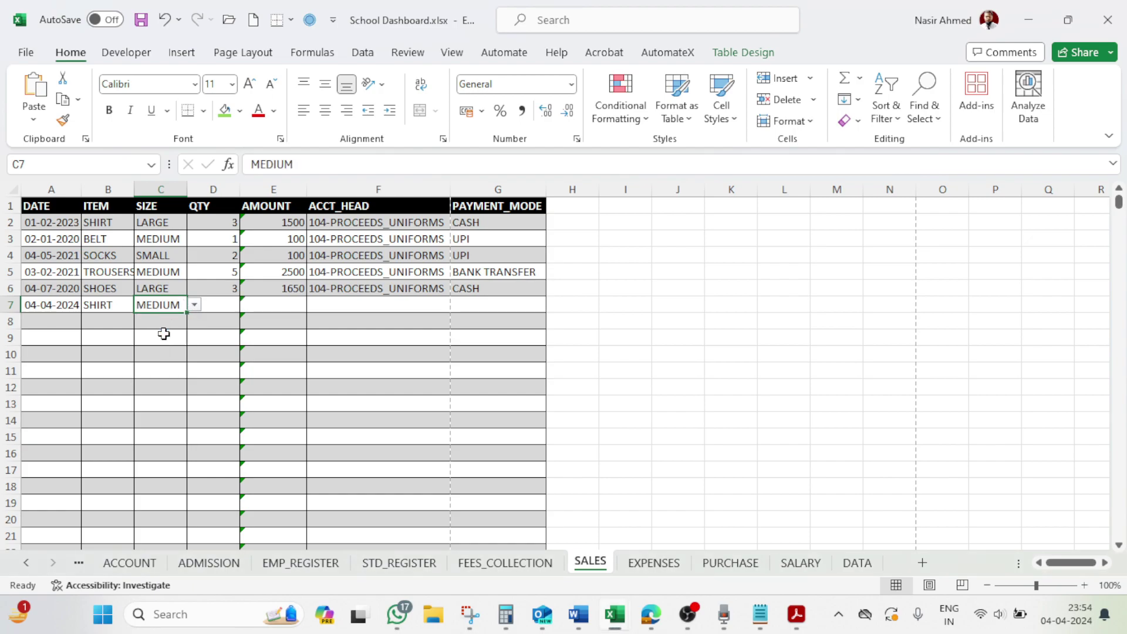
click(222, 303)
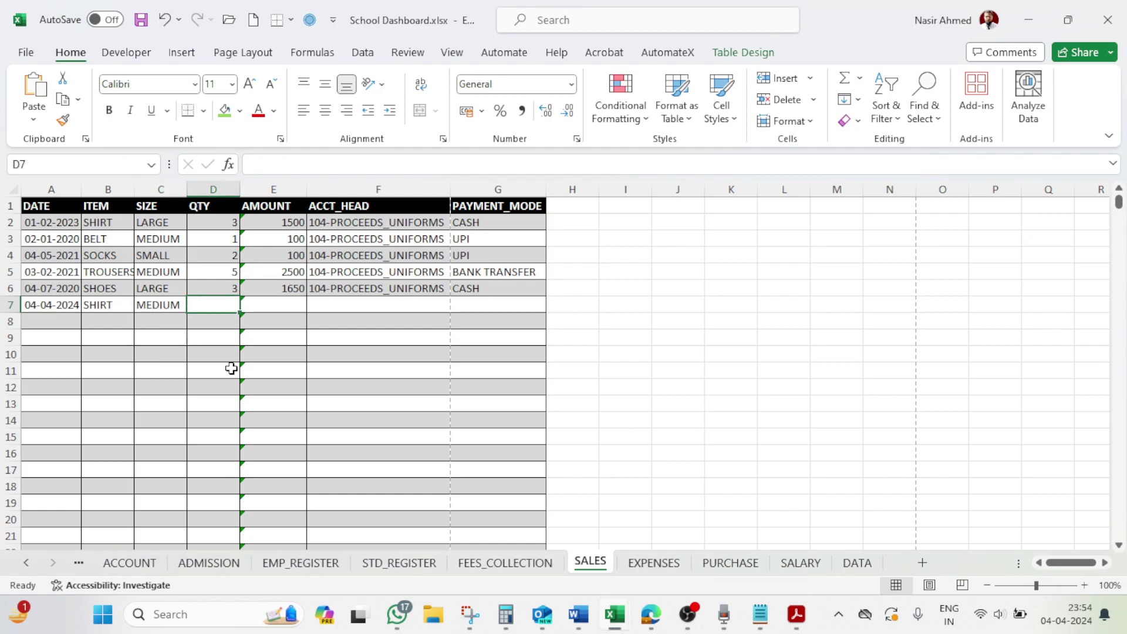
text(3)
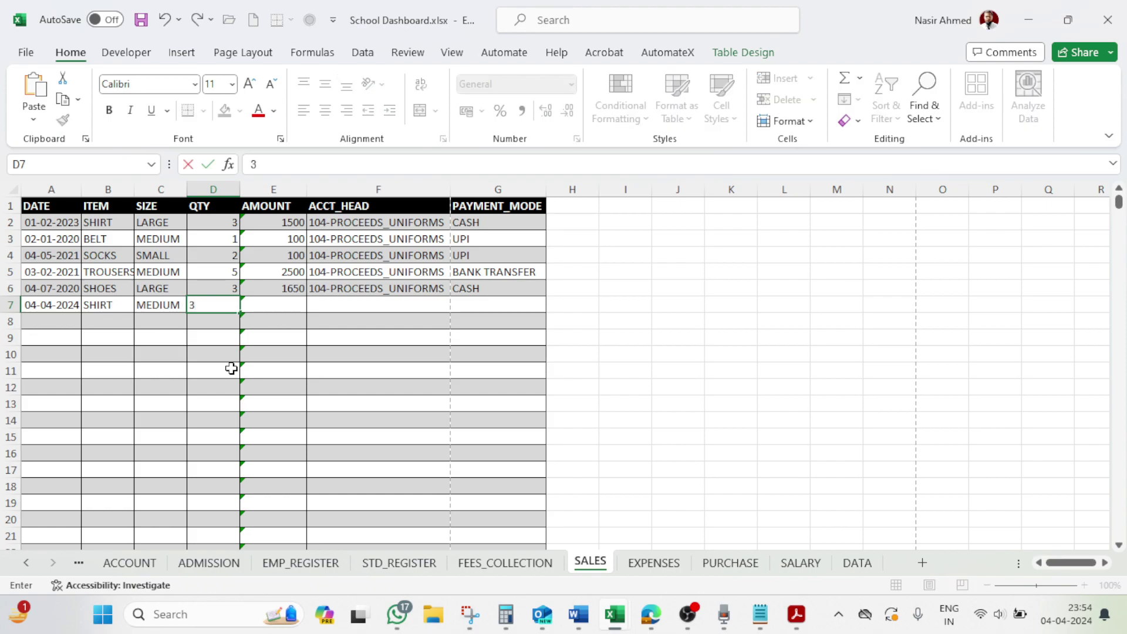
key(Tab)
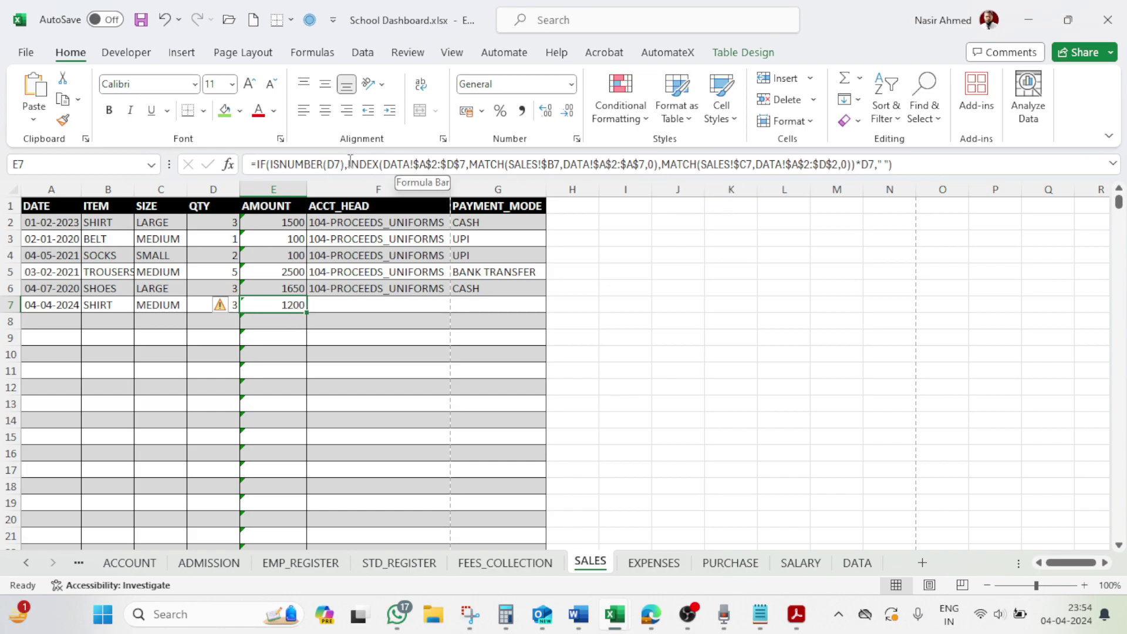
Strip the IF(ISNUMBER(D7) wrapper from E7's formula in the formula bar
drag(348, 164, 270, 168)
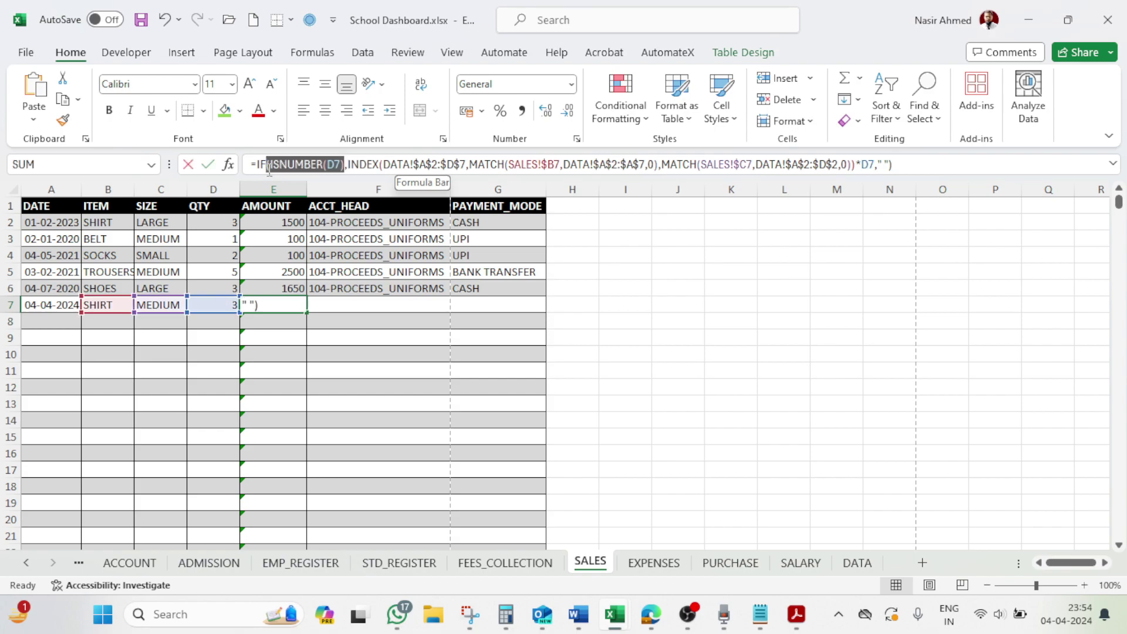
key(BackSpace)
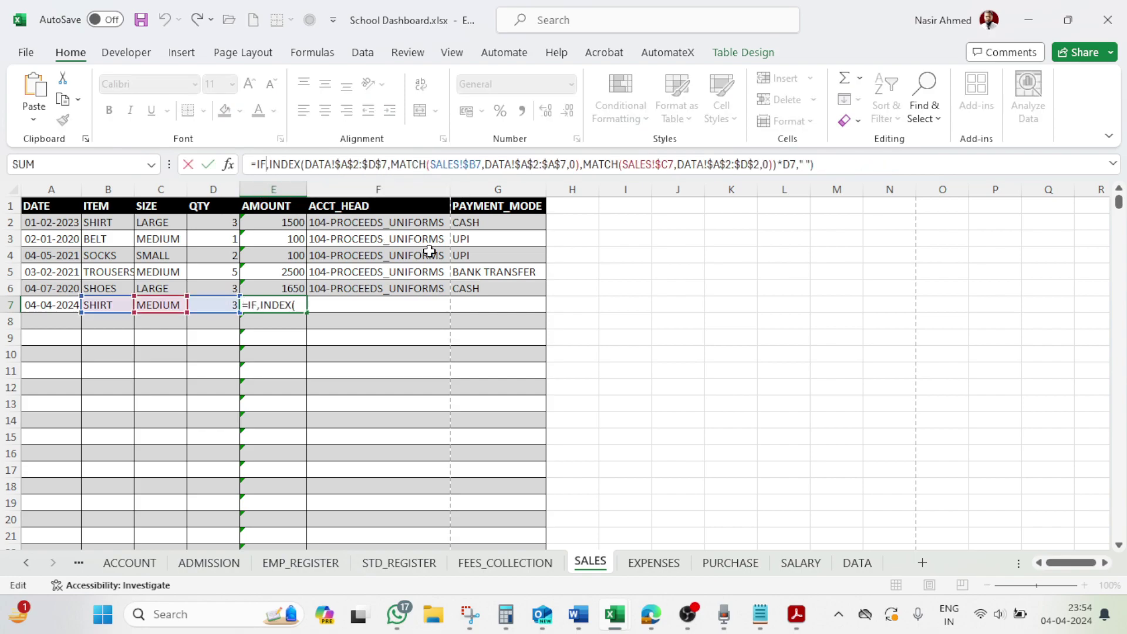
key(BackSpace)
key(BackSpace)
key(Delete)
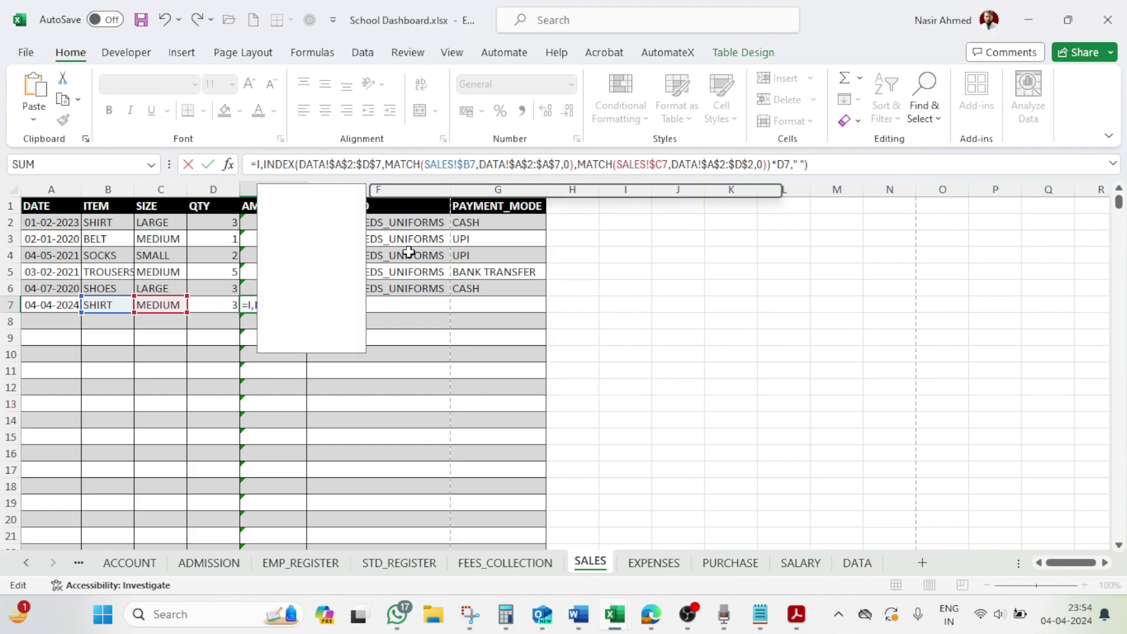
key(BackSpace)
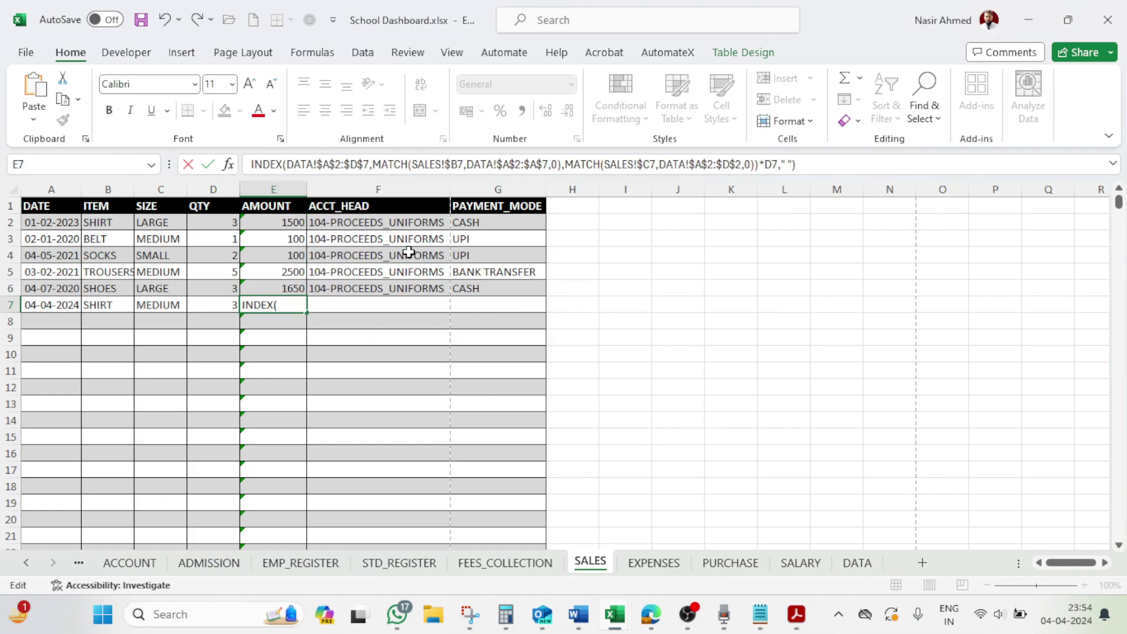
text(=)
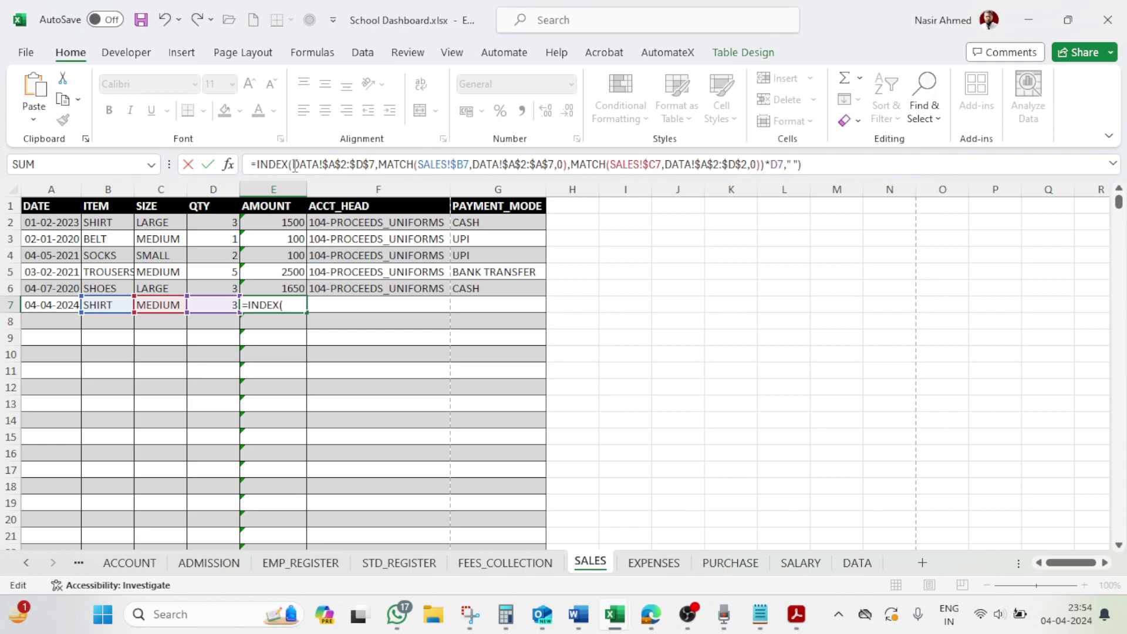
Select the entire remaining E7 formula and delete it
drag(292, 164, 375, 165)
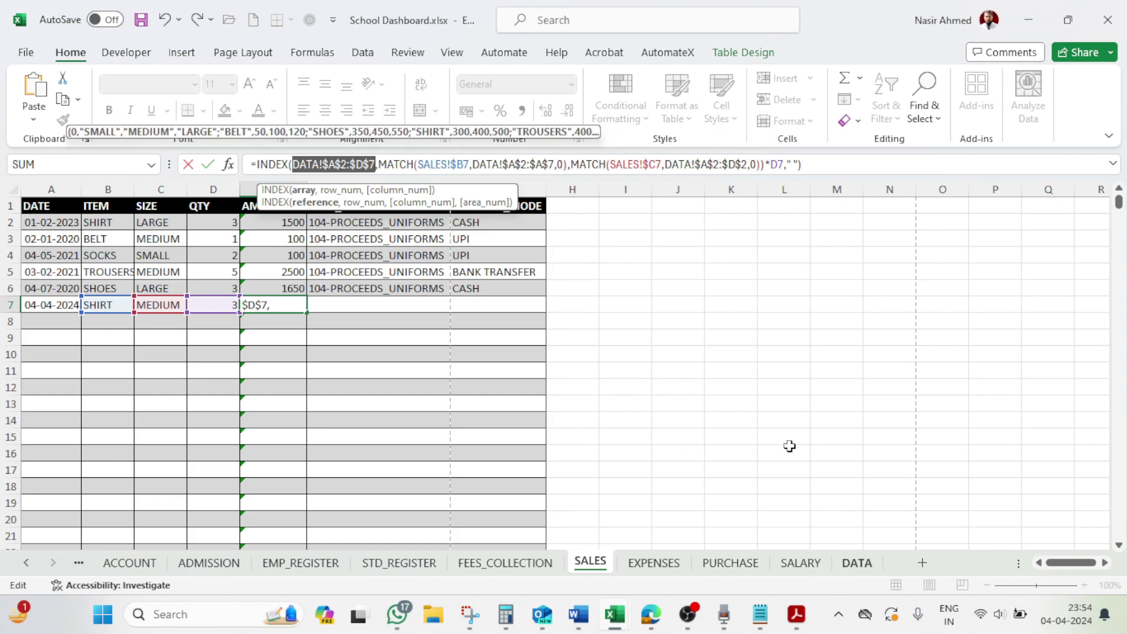
click(824, 164)
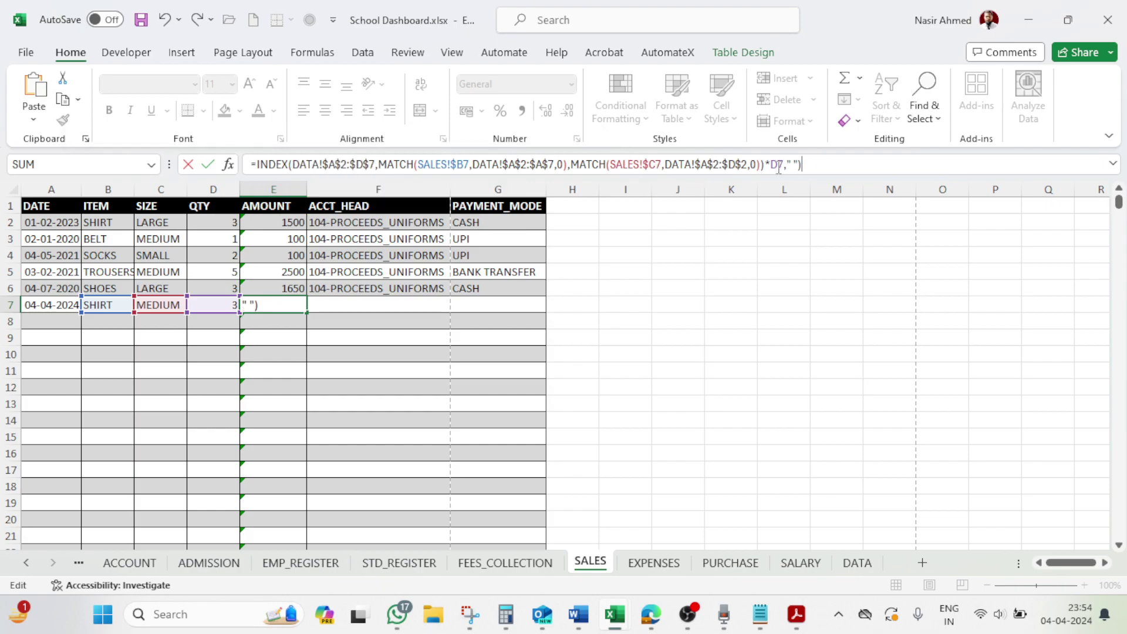
drag(815, 165, 238, 175)
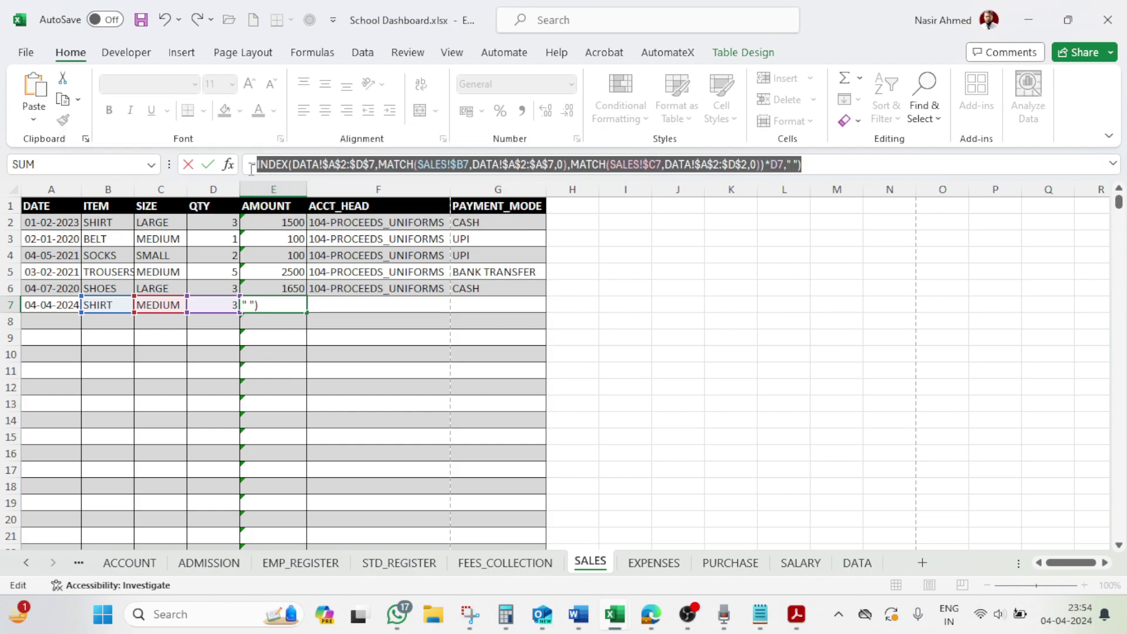
key(BackSpace)
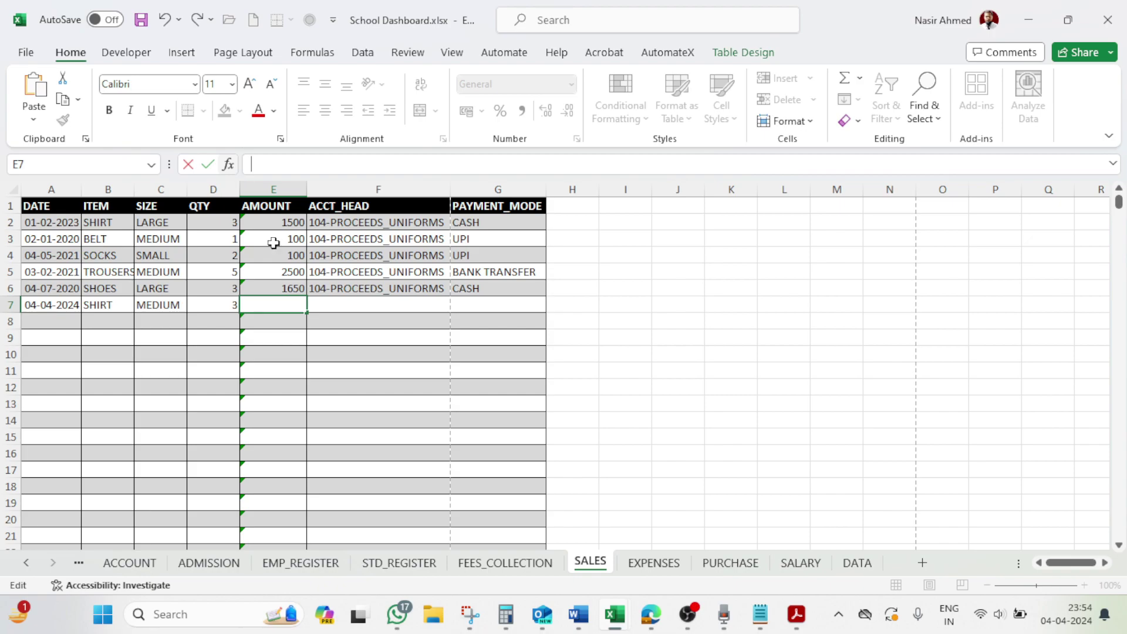
click(481, 341)
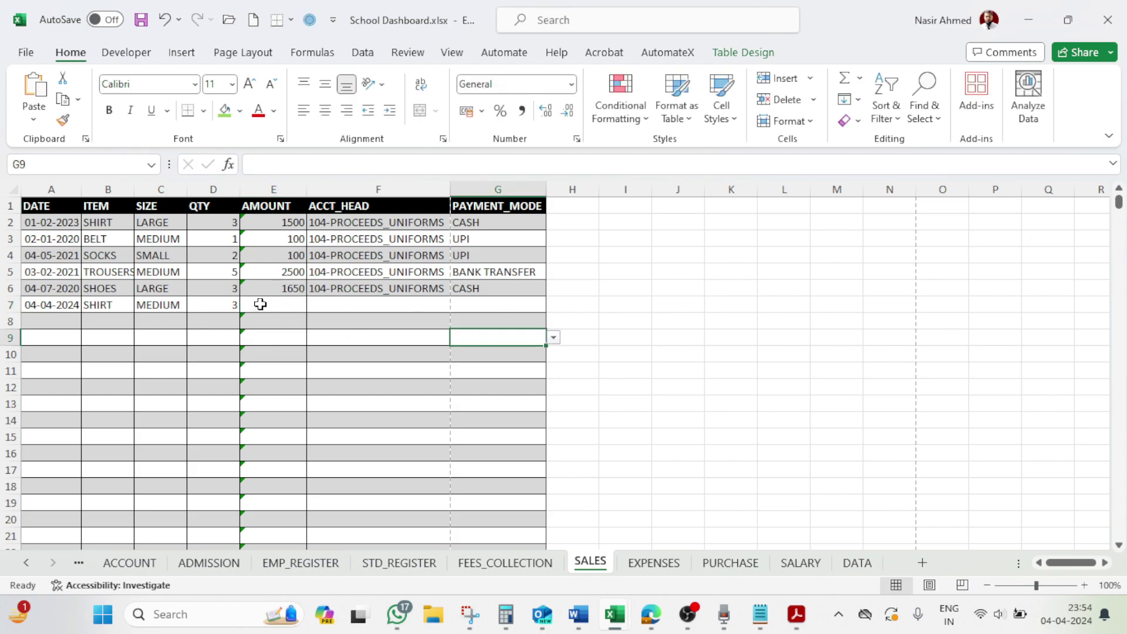
click(259, 304)
text(=I)
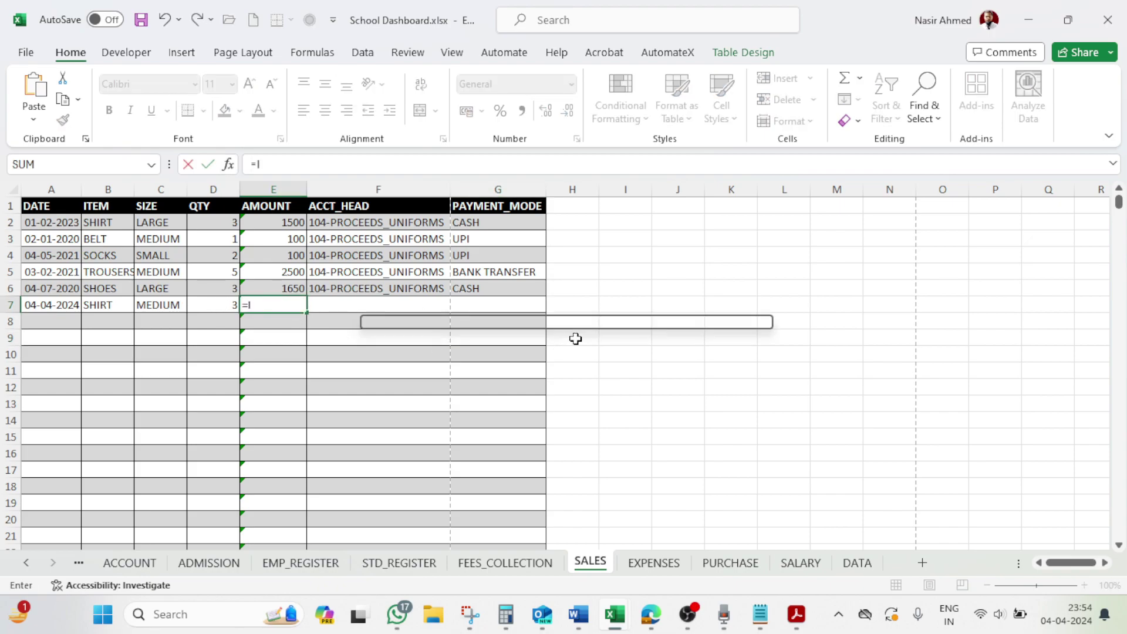
text(NDEX()
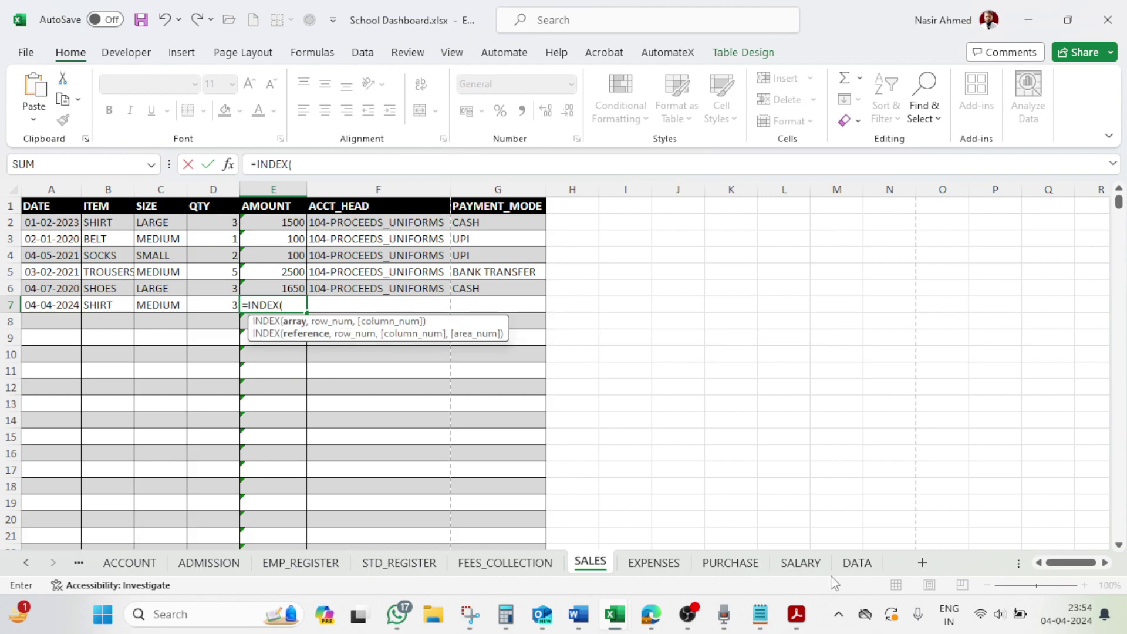
click(857, 564)
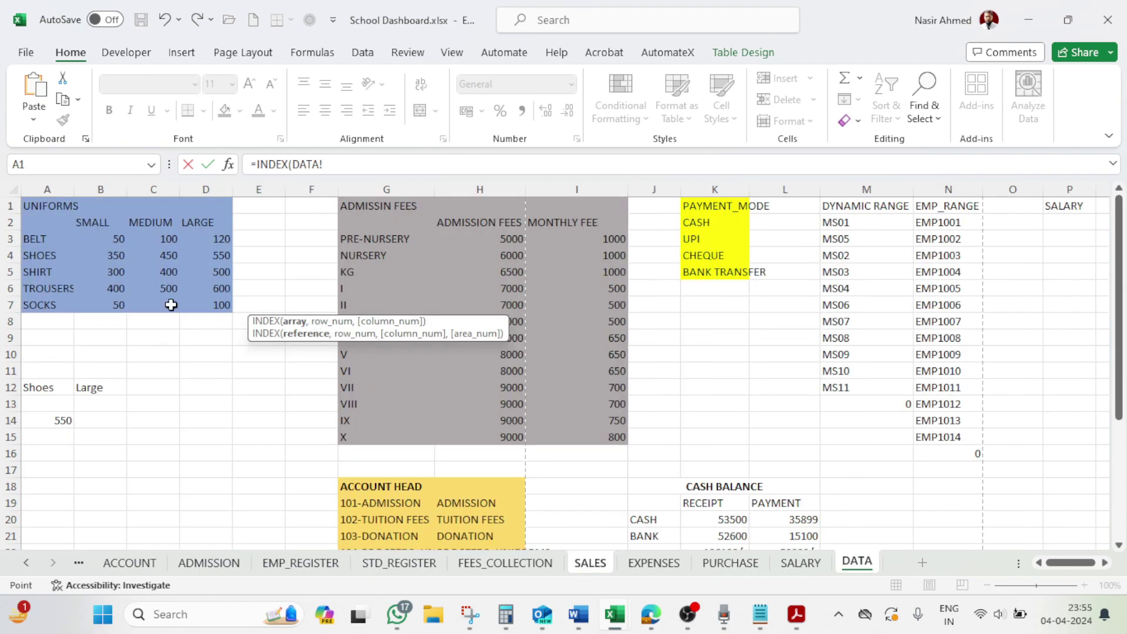
mouse_move(35, 222)
mouse_down()
mouse_move(144, 251)
mouse_move(206, 305)
mouse_up()
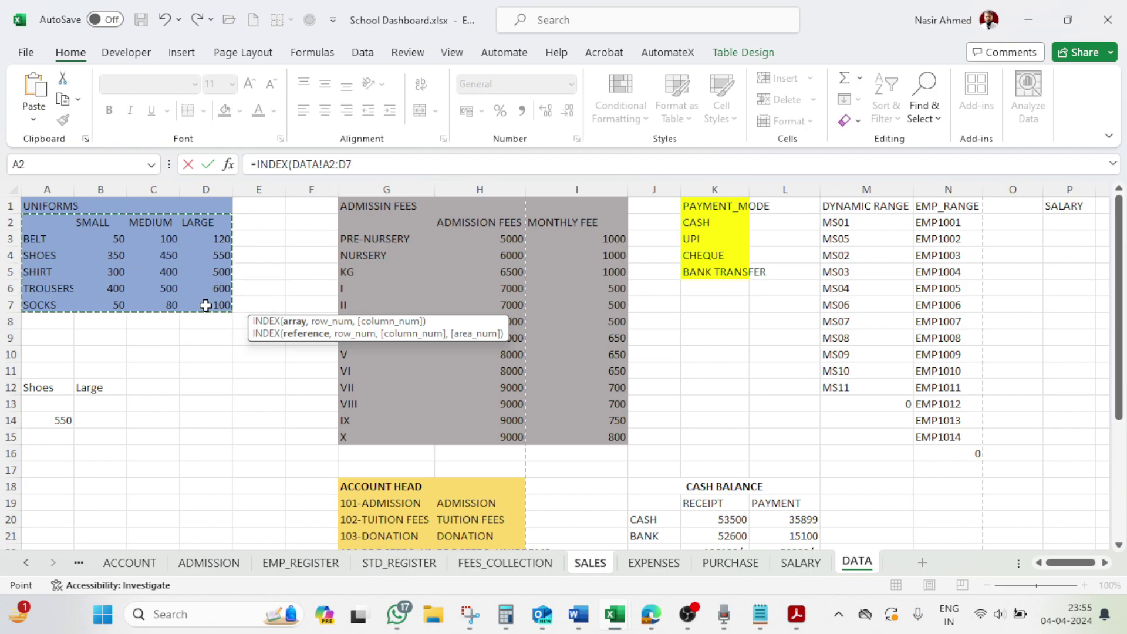
text(,)
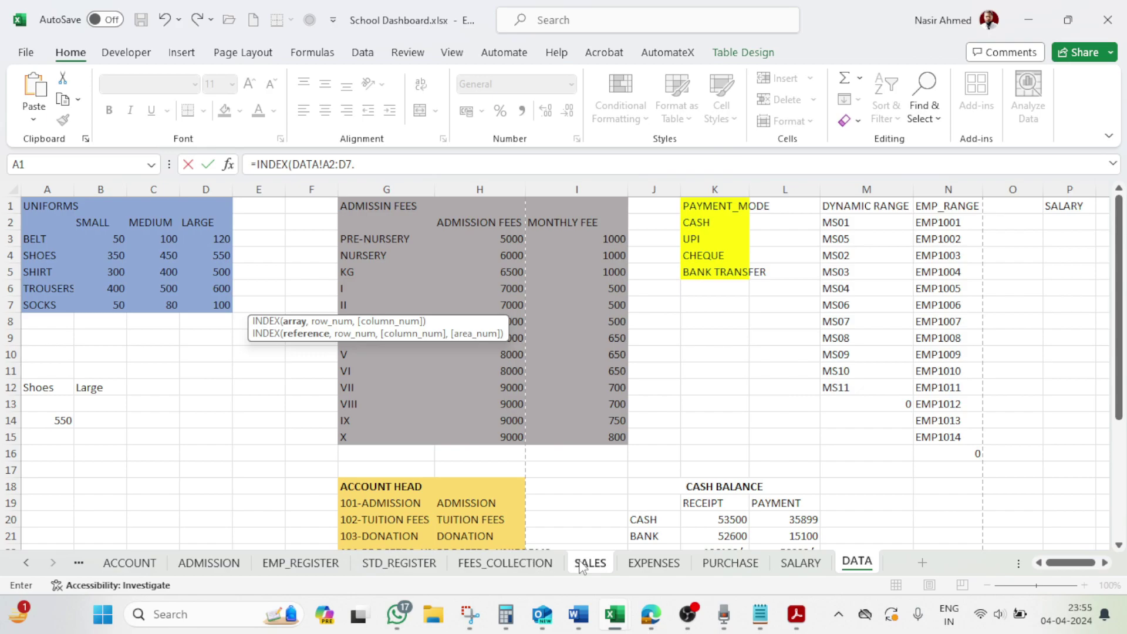
click(392, 165)
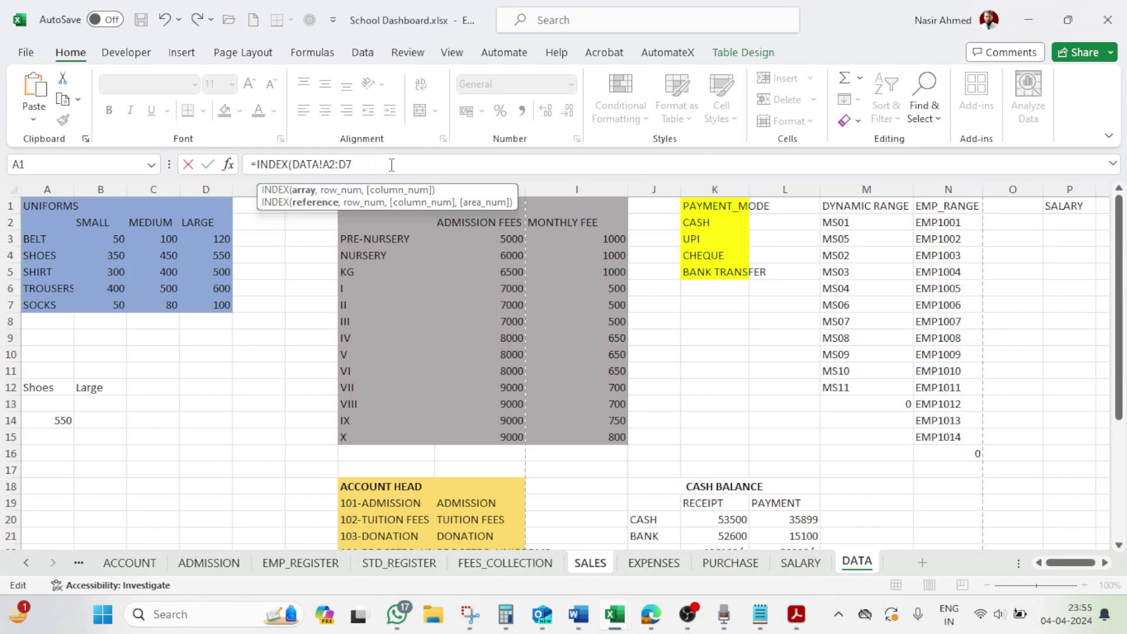
text(,MATC)
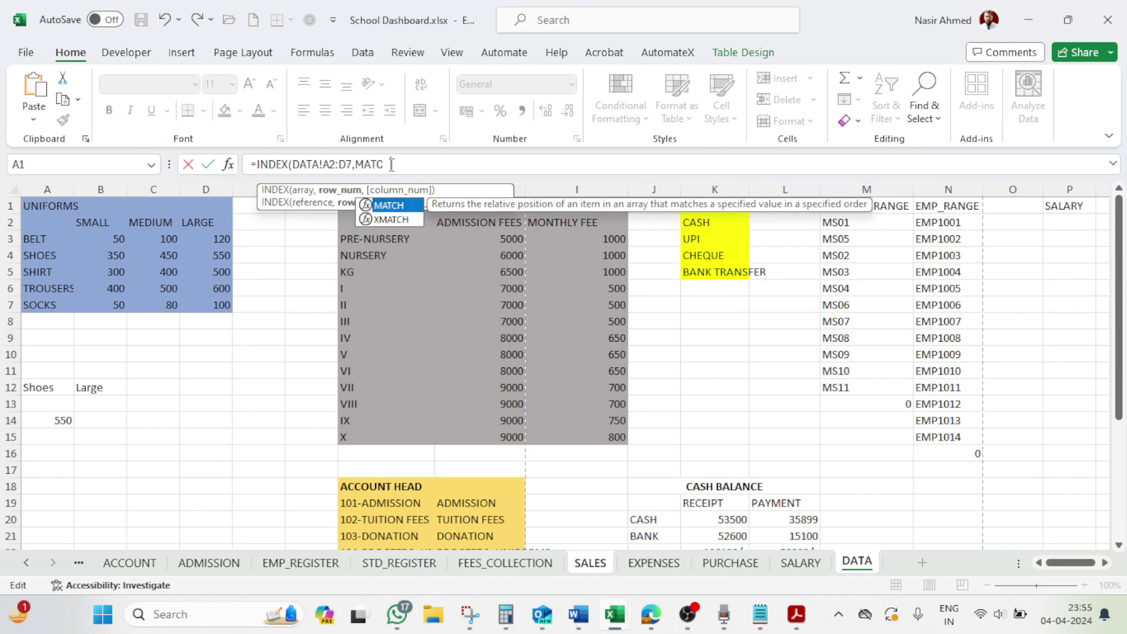
text(H()
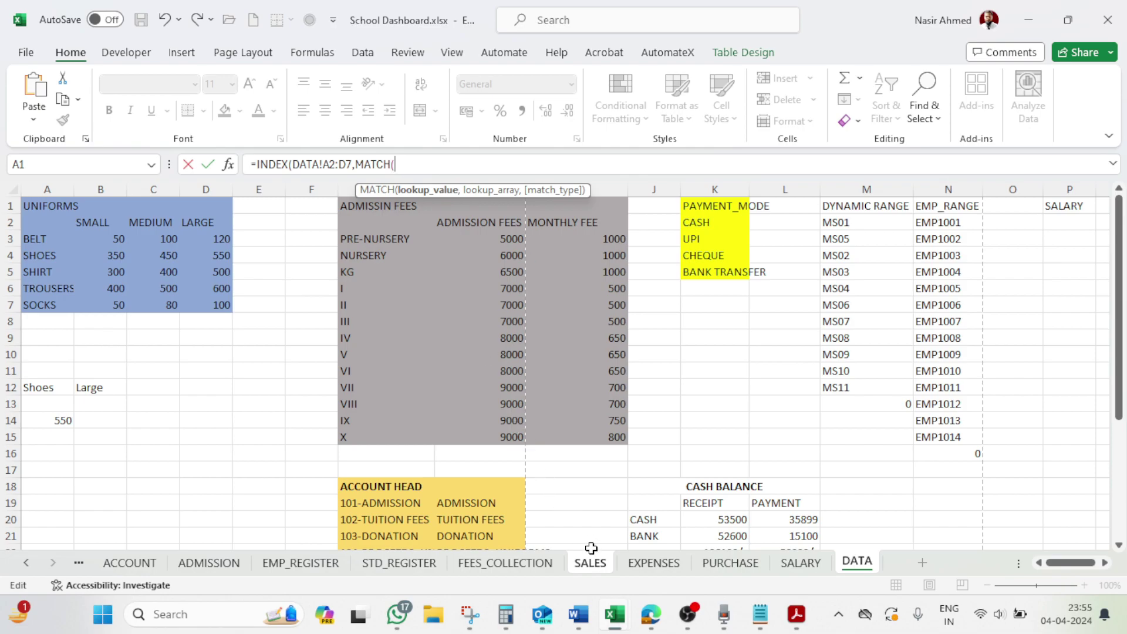
click(590, 563)
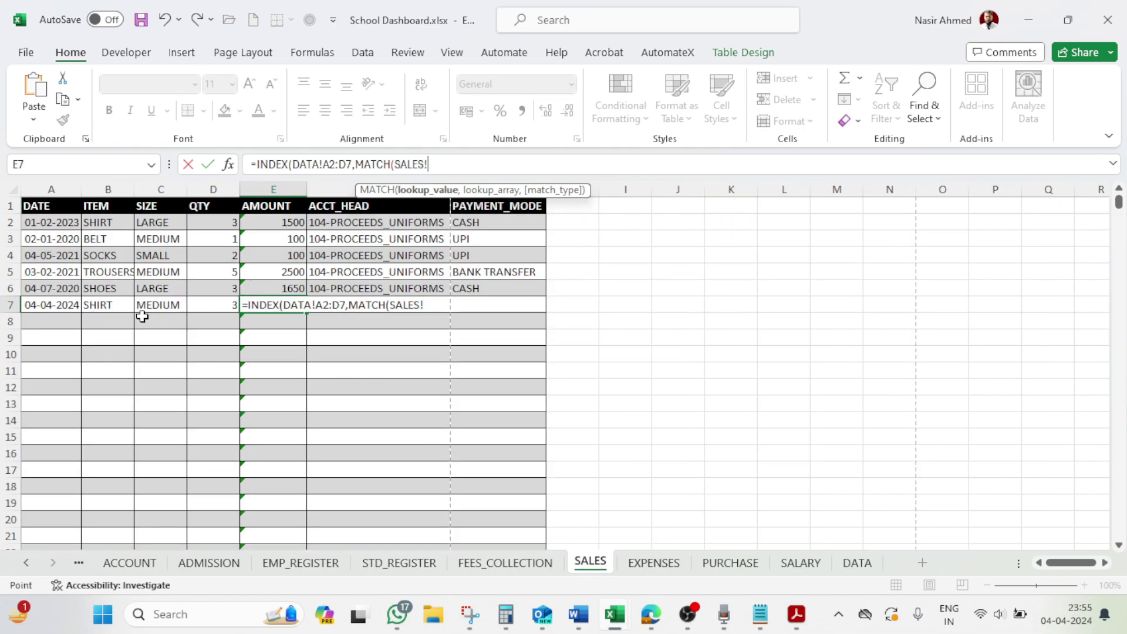
click(112, 305)
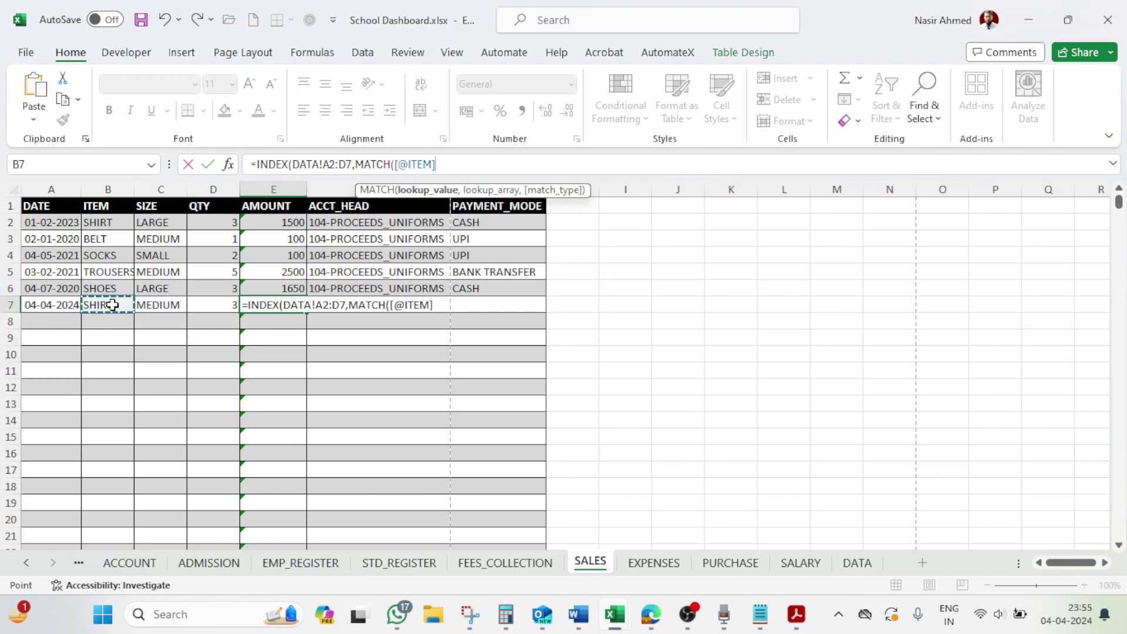
text(,)
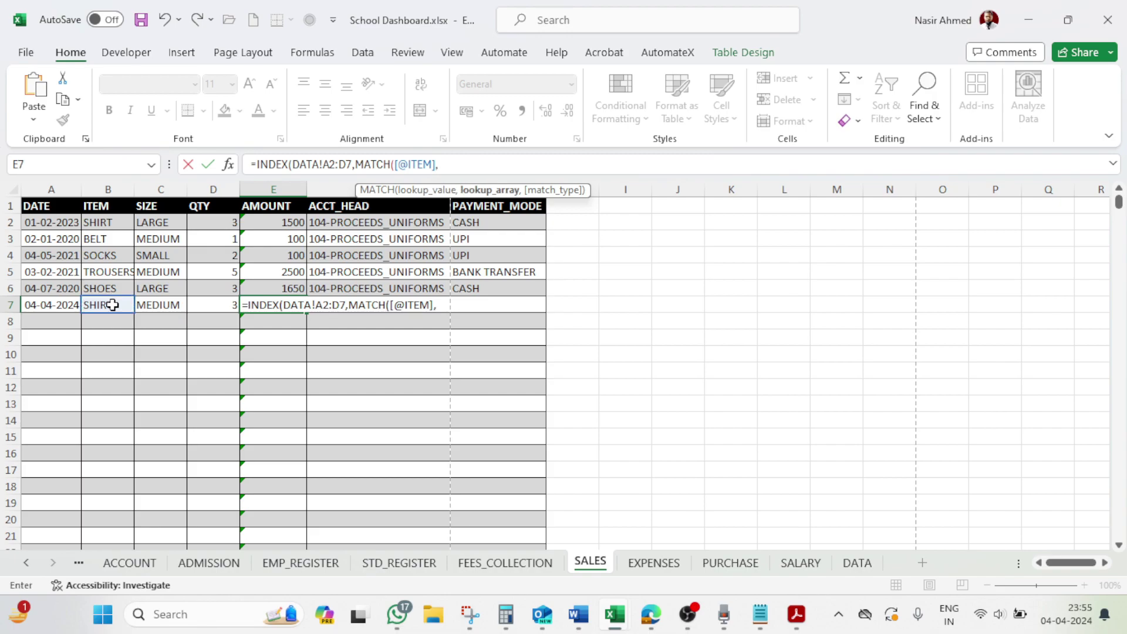
click(857, 563)
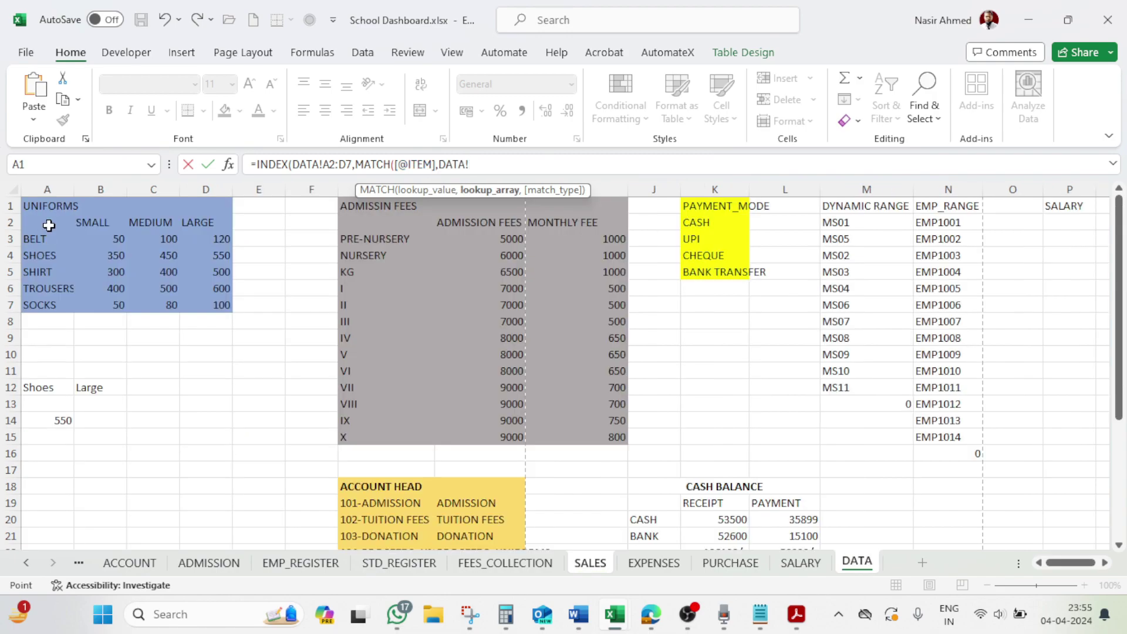
click(49, 224)
drag(49, 223, 41, 308)
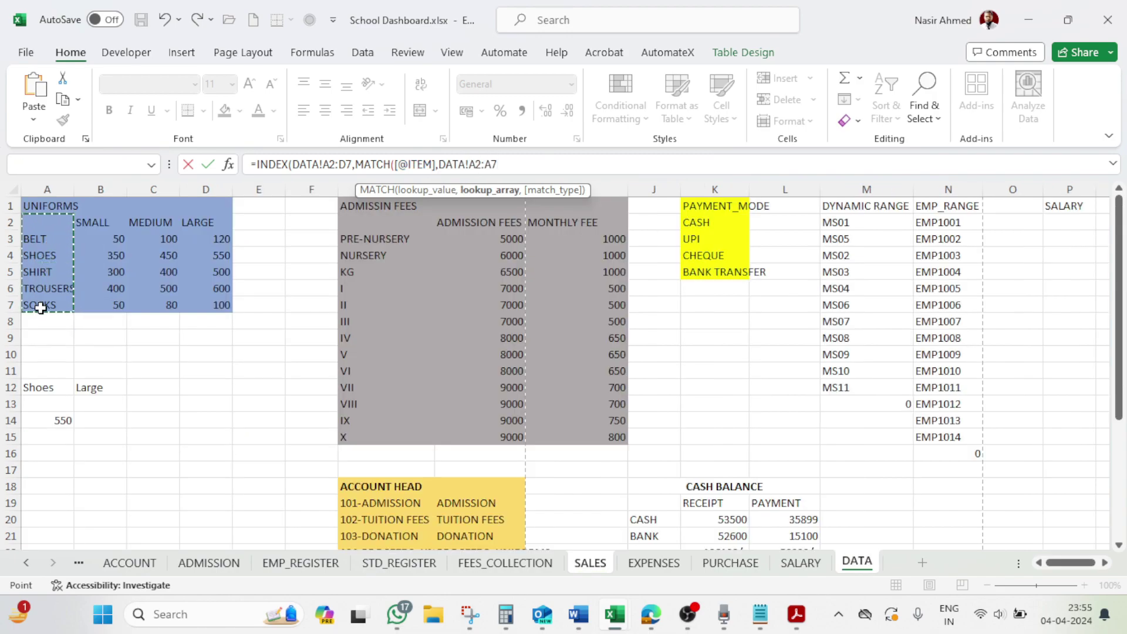
text(,0)
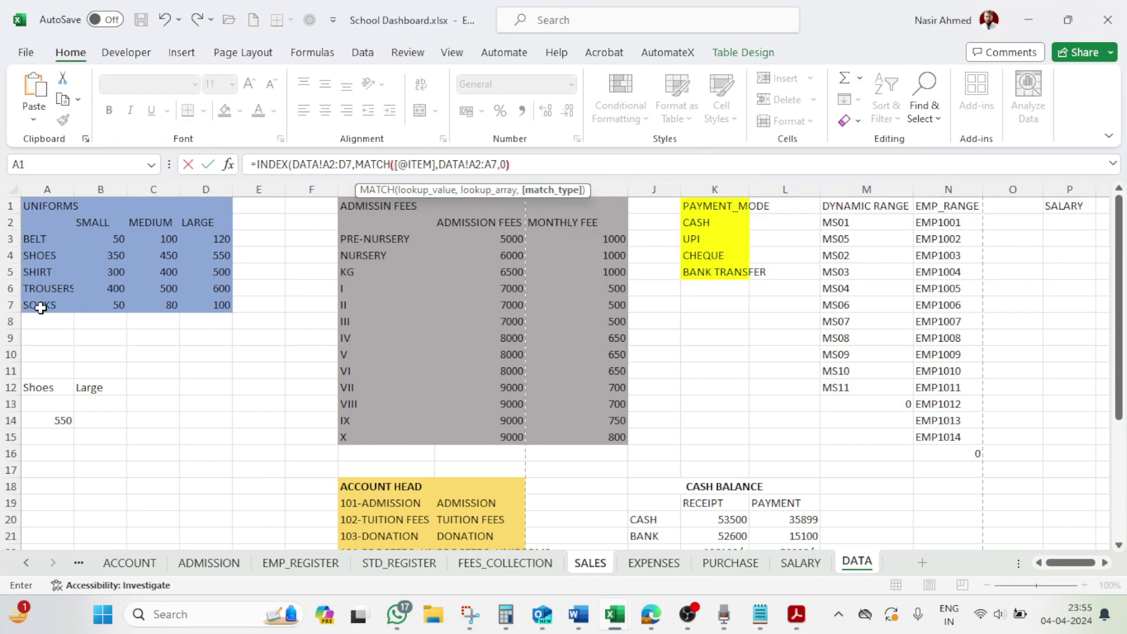
text(),MA)
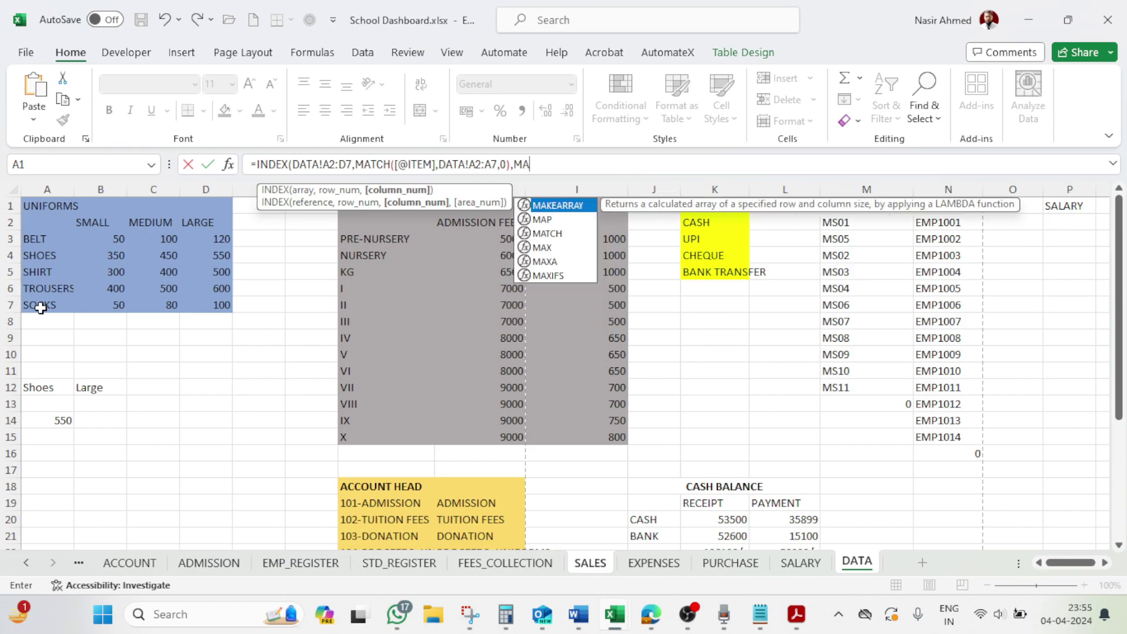
text(TCH()
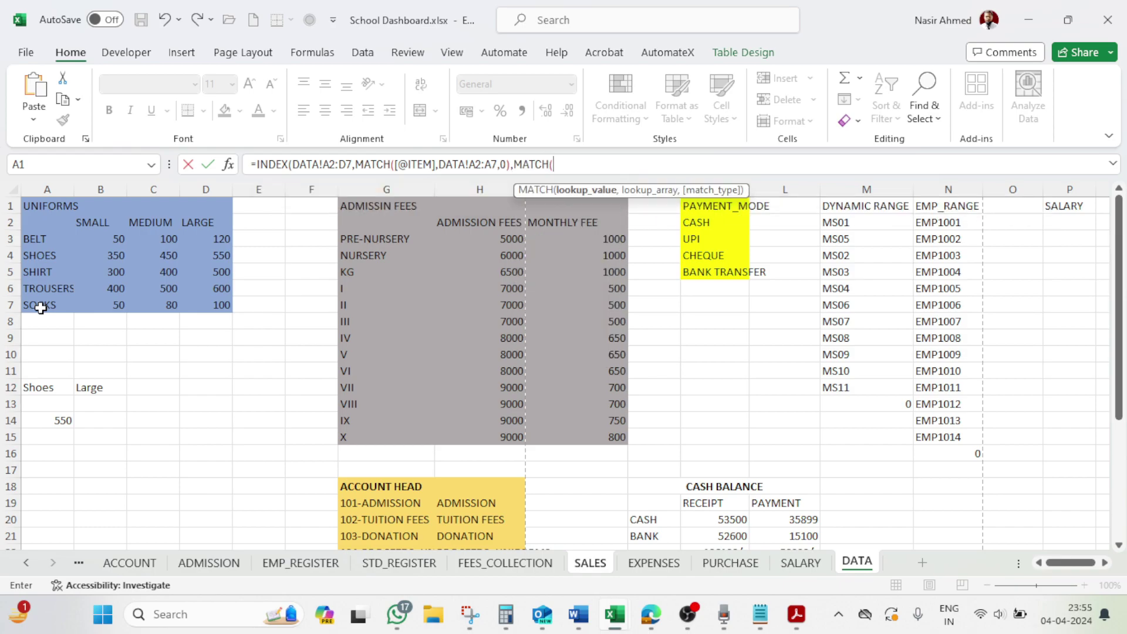
click(599, 567)
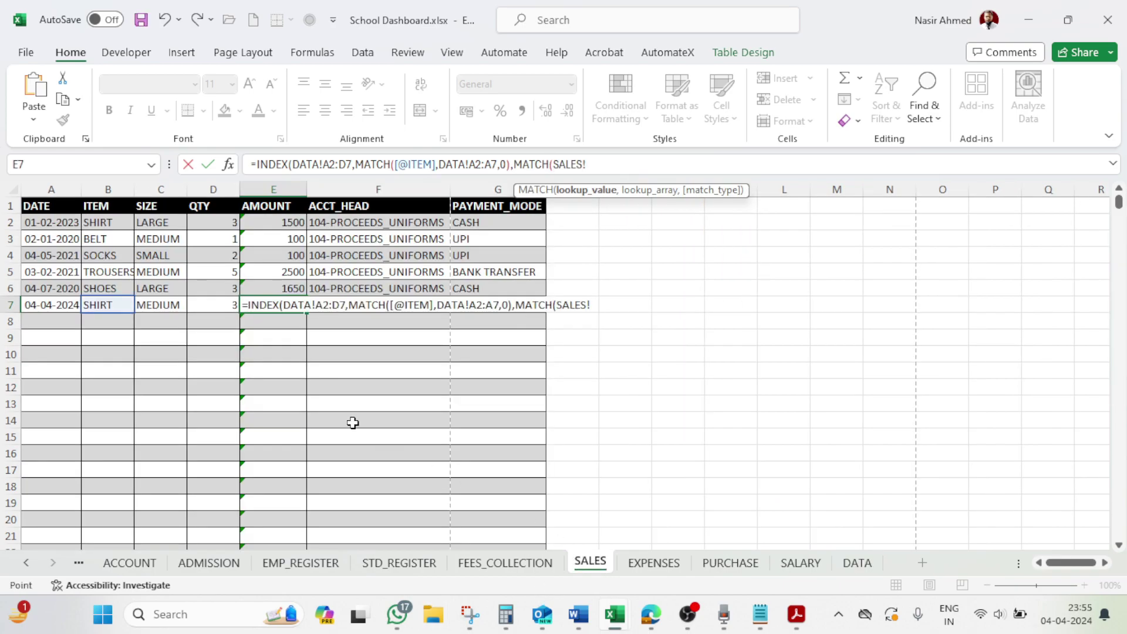
click(166, 302)
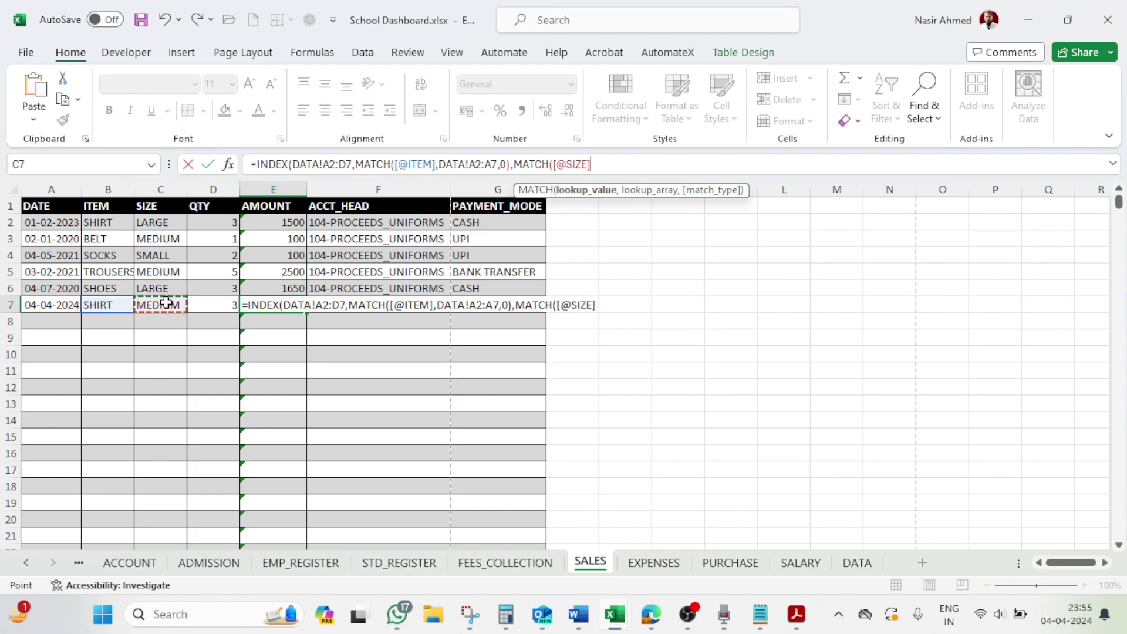
text(,)
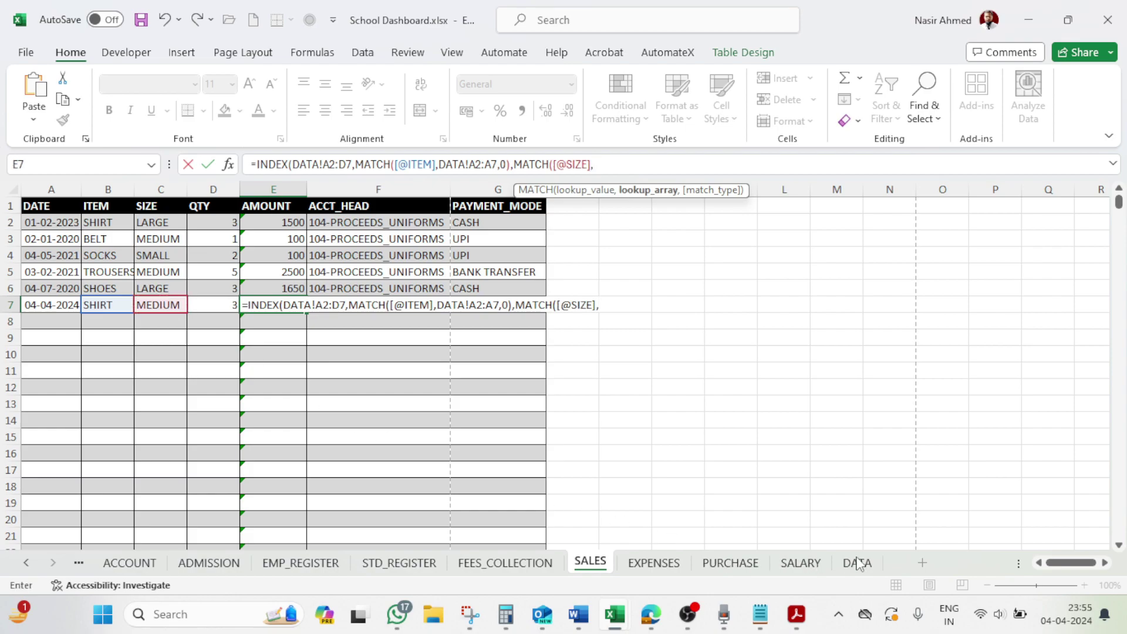
click(856, 562)
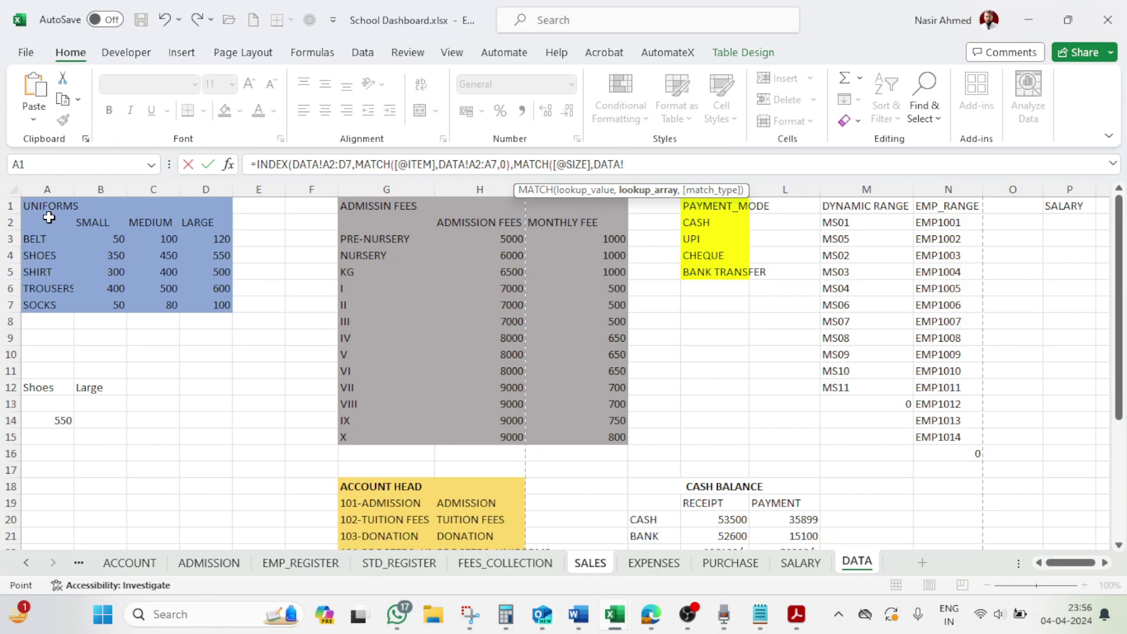
drag(48, 219, 193, 226)
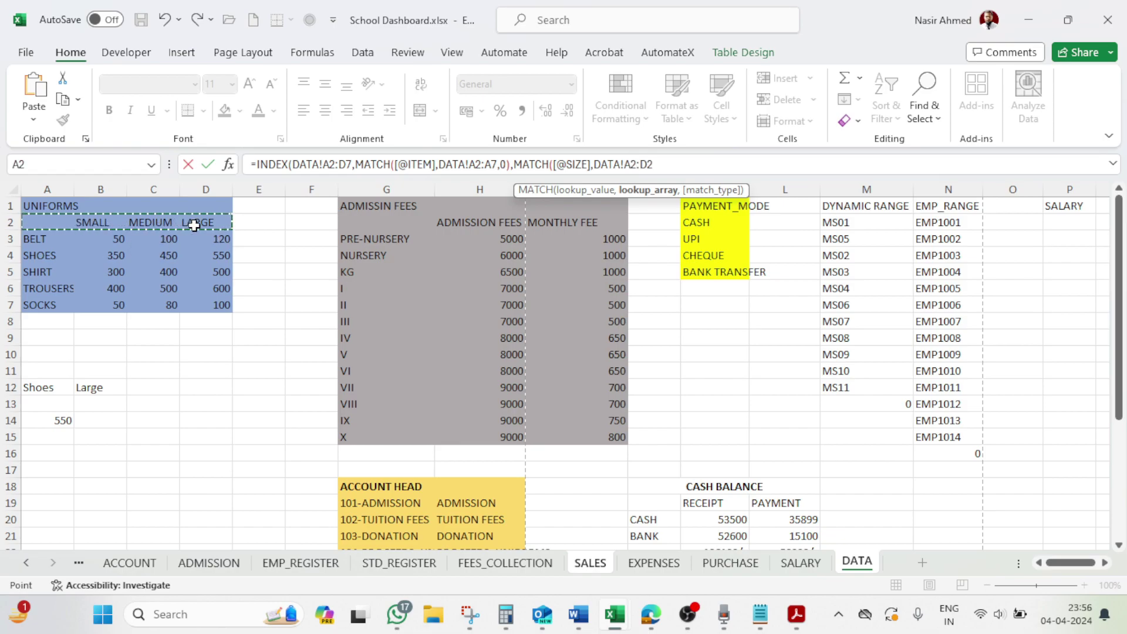
text(,0)
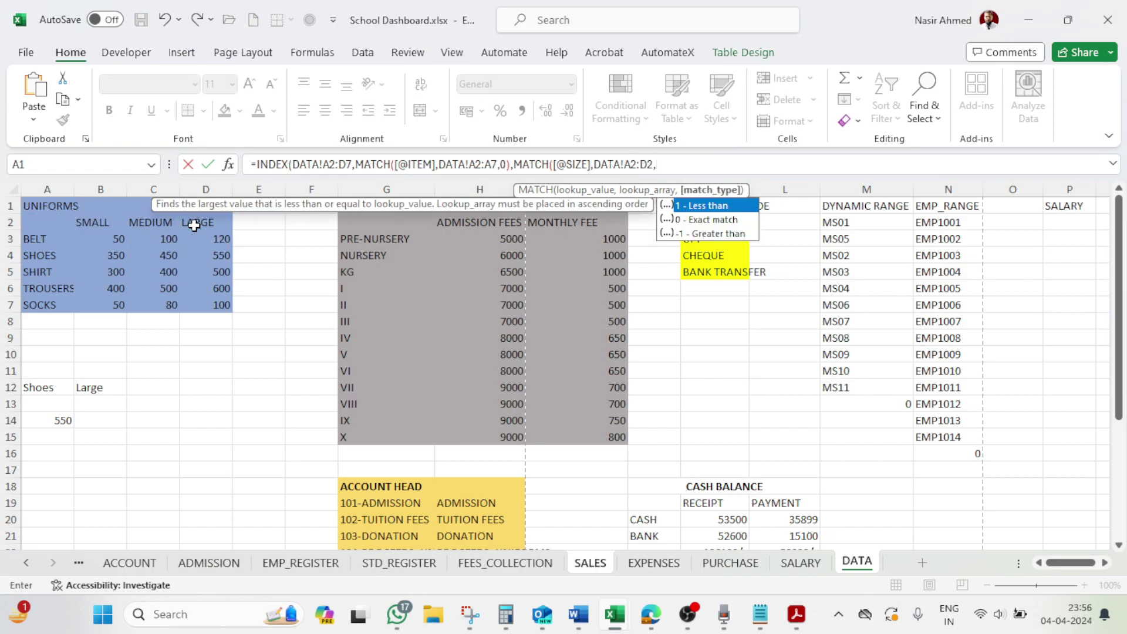
text())
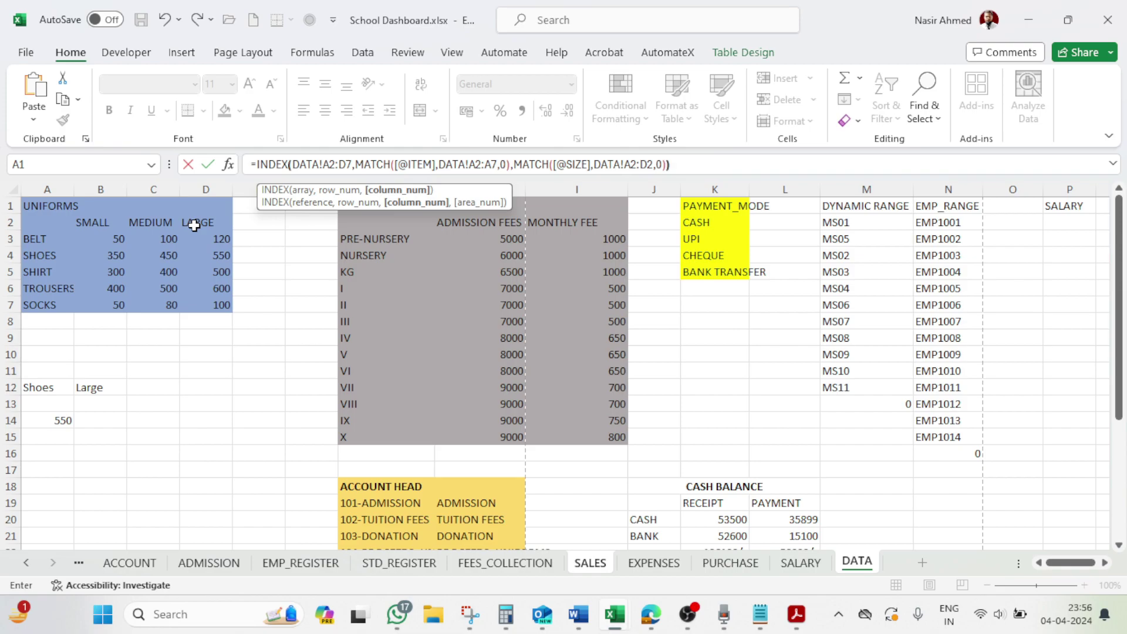
key(Return)
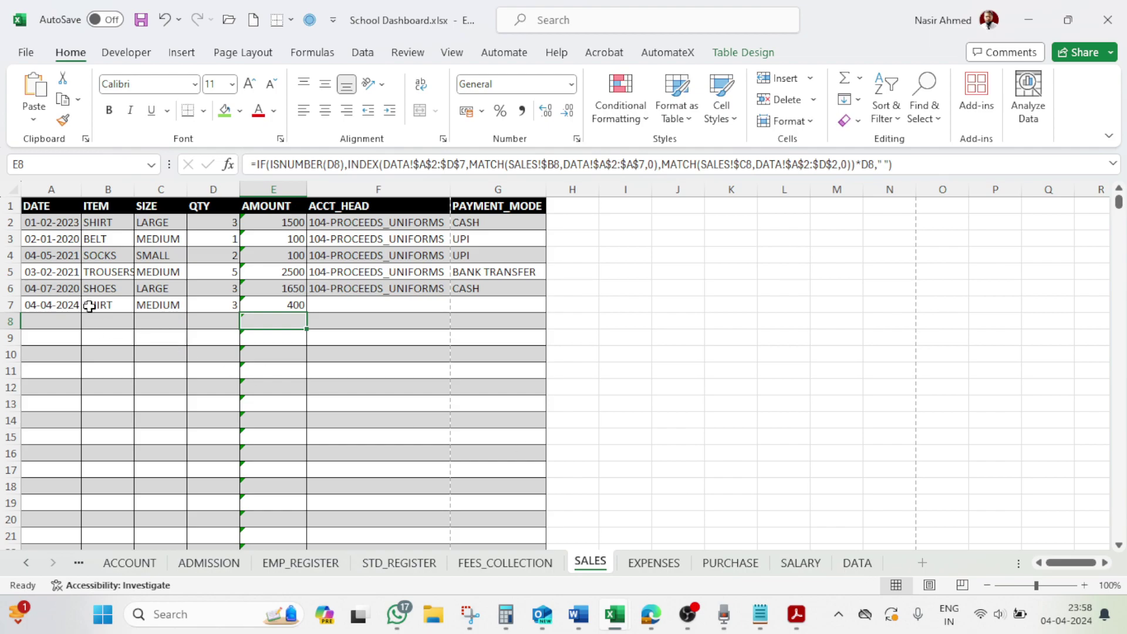
Confirm on the DATA sheet that the SHIRT MEDIUM price is 400
click(857, 562)
click(53, 270)
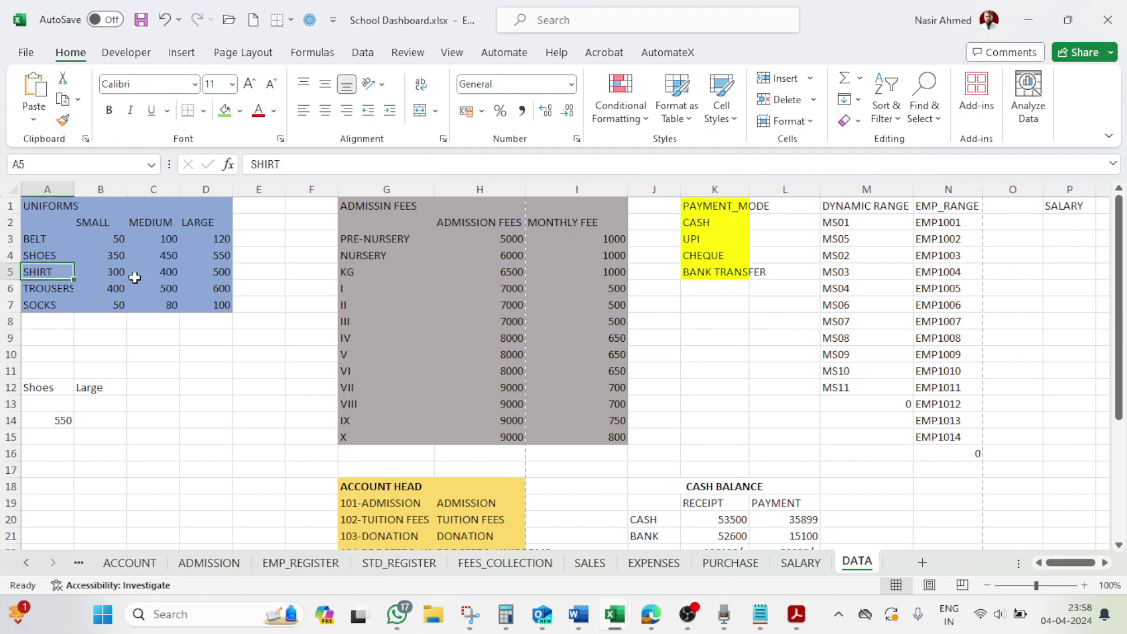
click(168, 271)
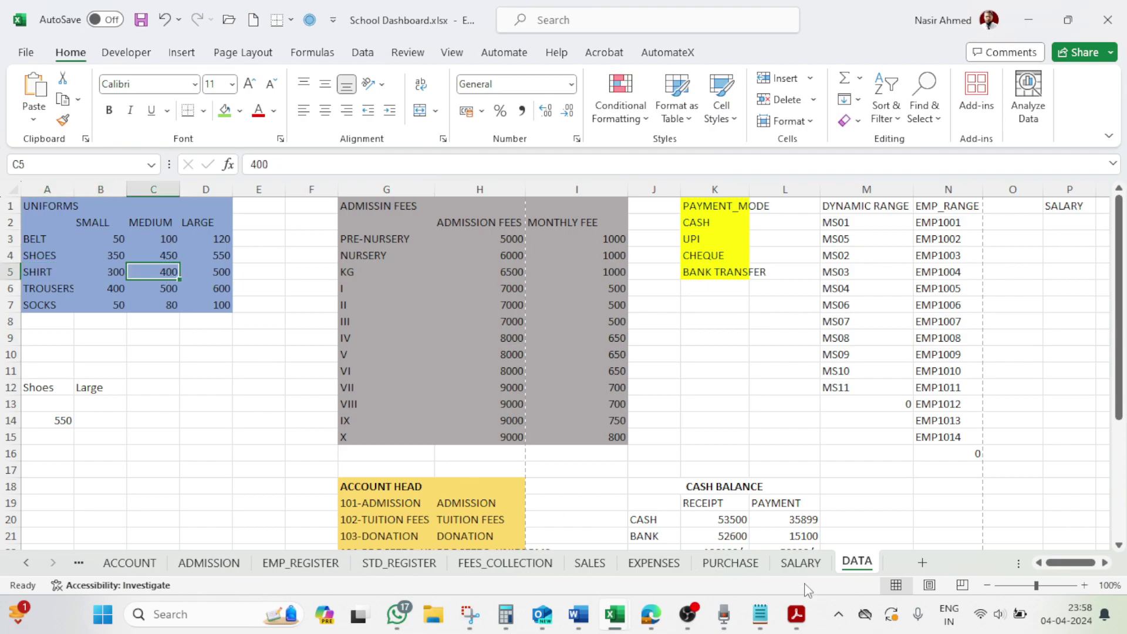
click(590, 564)
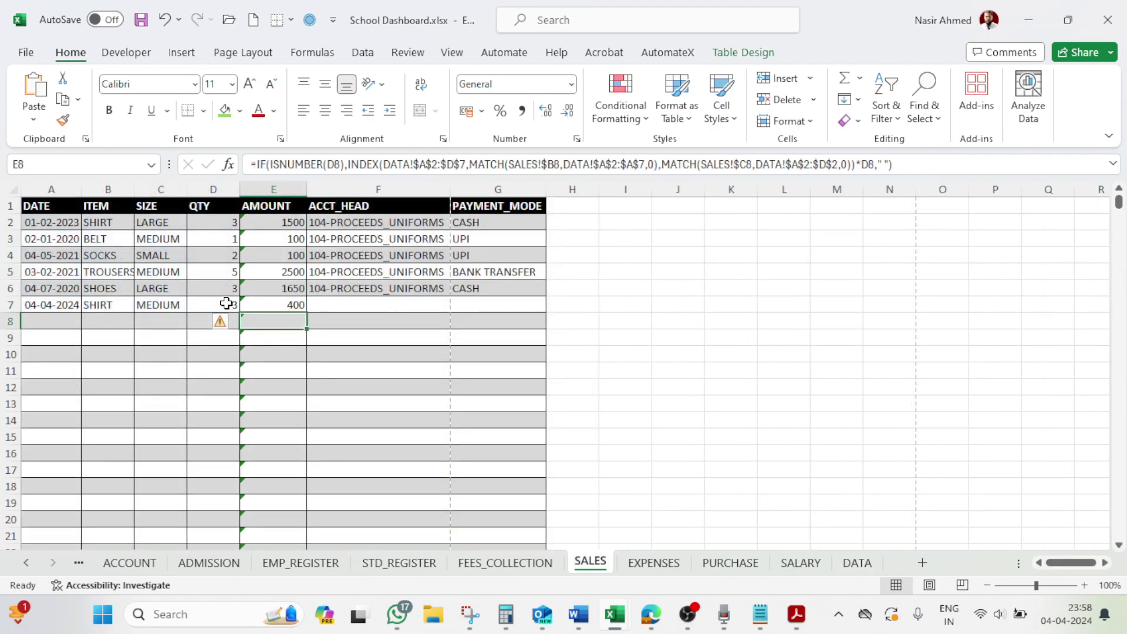
View E7's formula warning options, dismiss them, and open E7's formula for editing
click(259, 304)
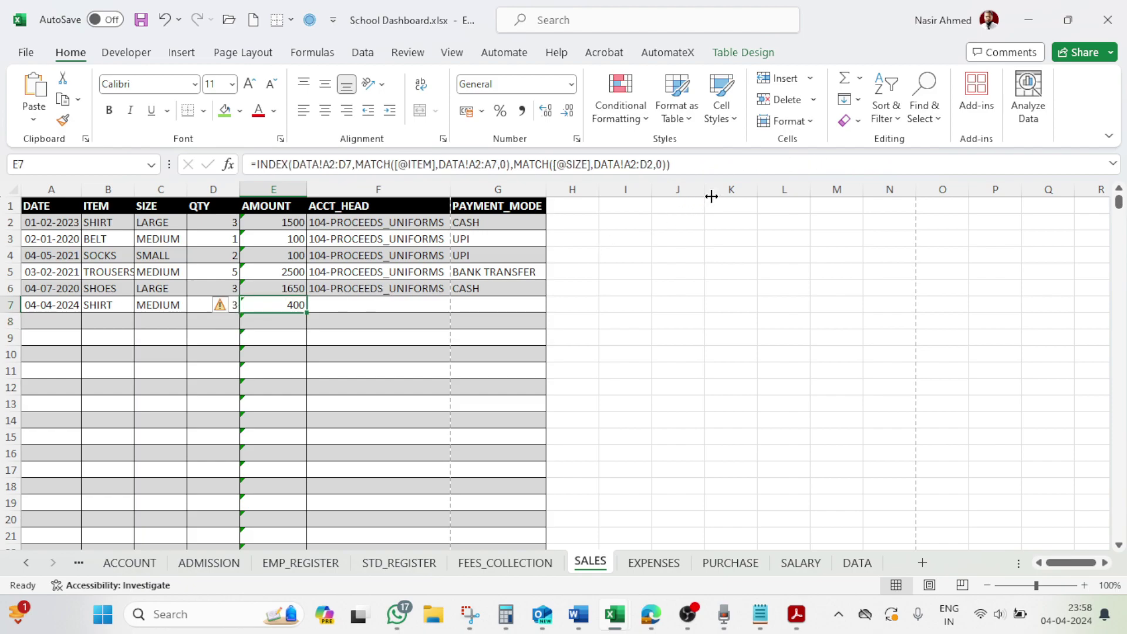
click(220, 304)
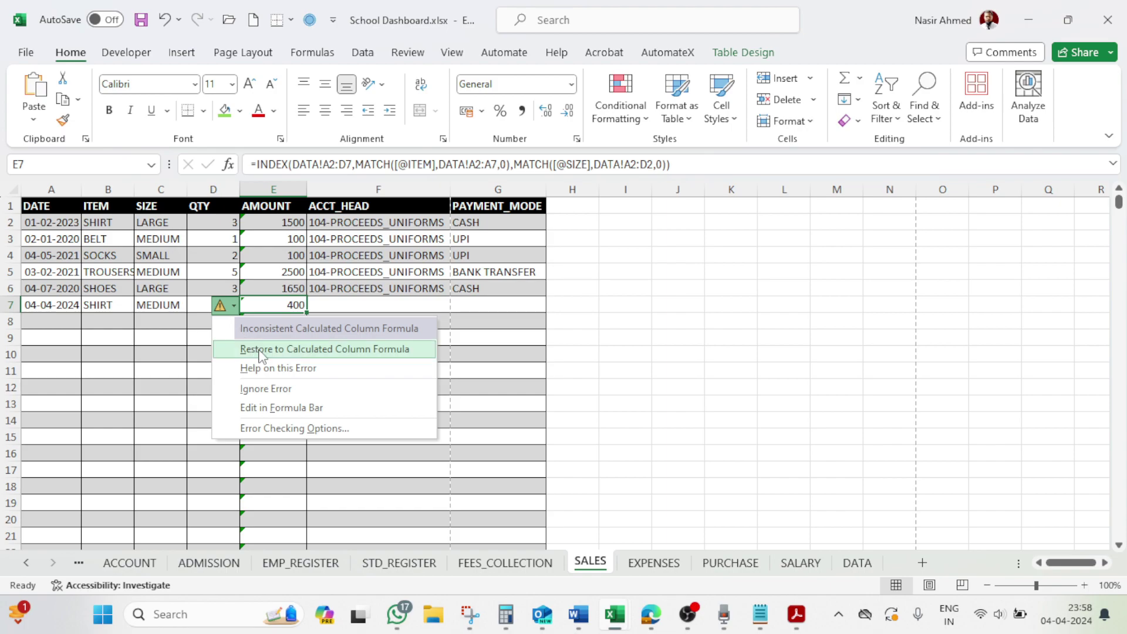
click(455, 335)
click(289, 305)
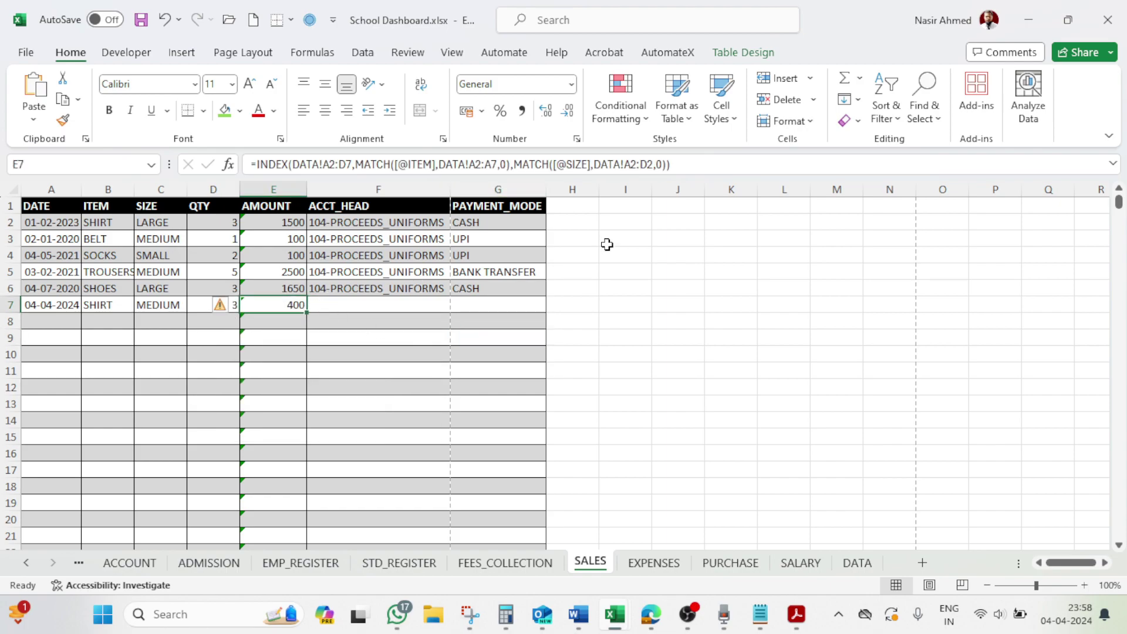
click(690, 164)
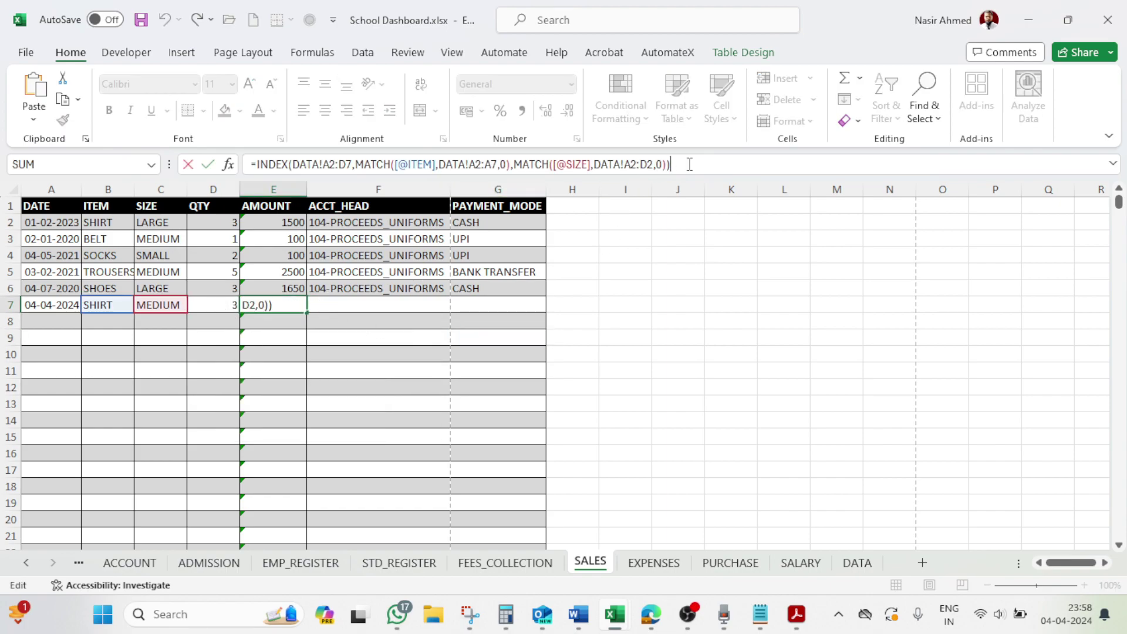
Append *D7 to E7's price lookup formula so it returns 1200 for 3 MEDIUM shirts
text(*)
text(D)
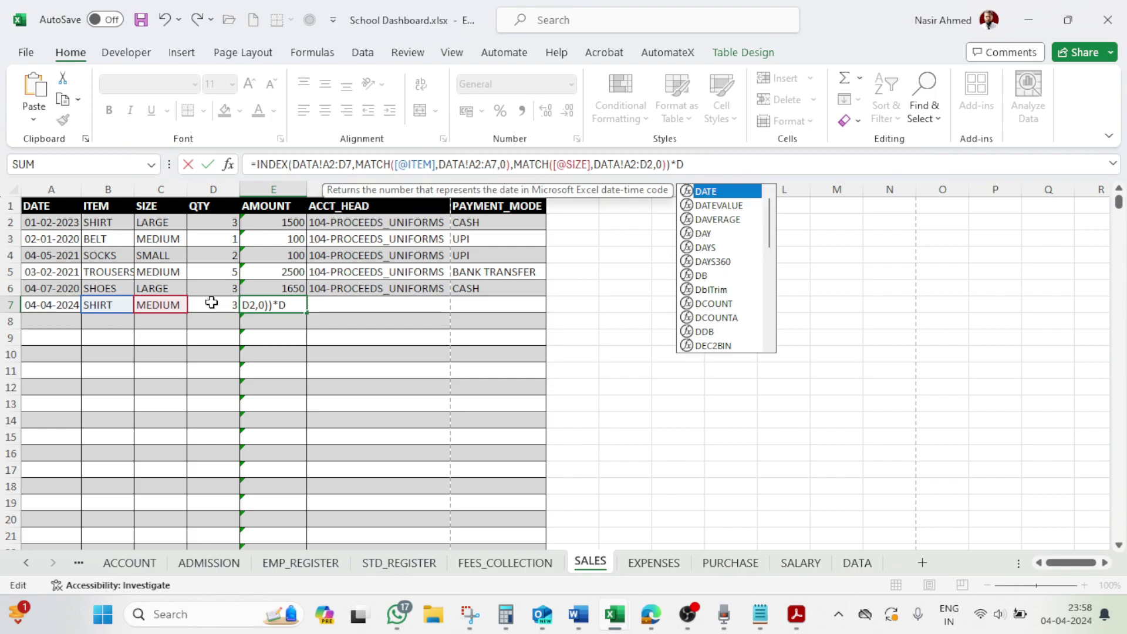
text(2)
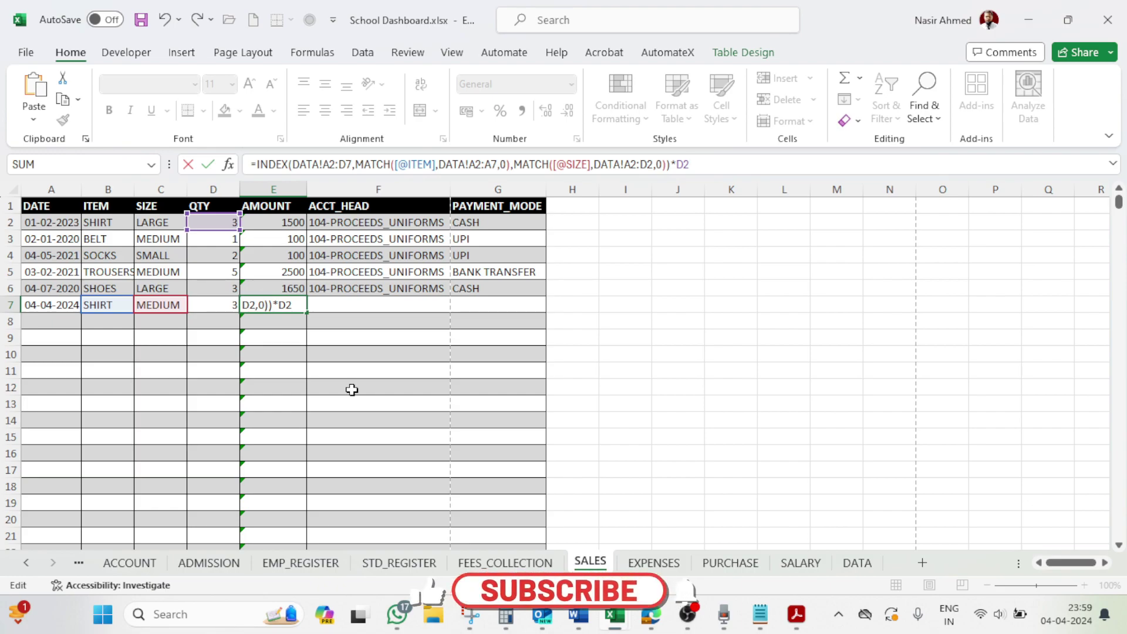
key(BackSpace)
text(7)
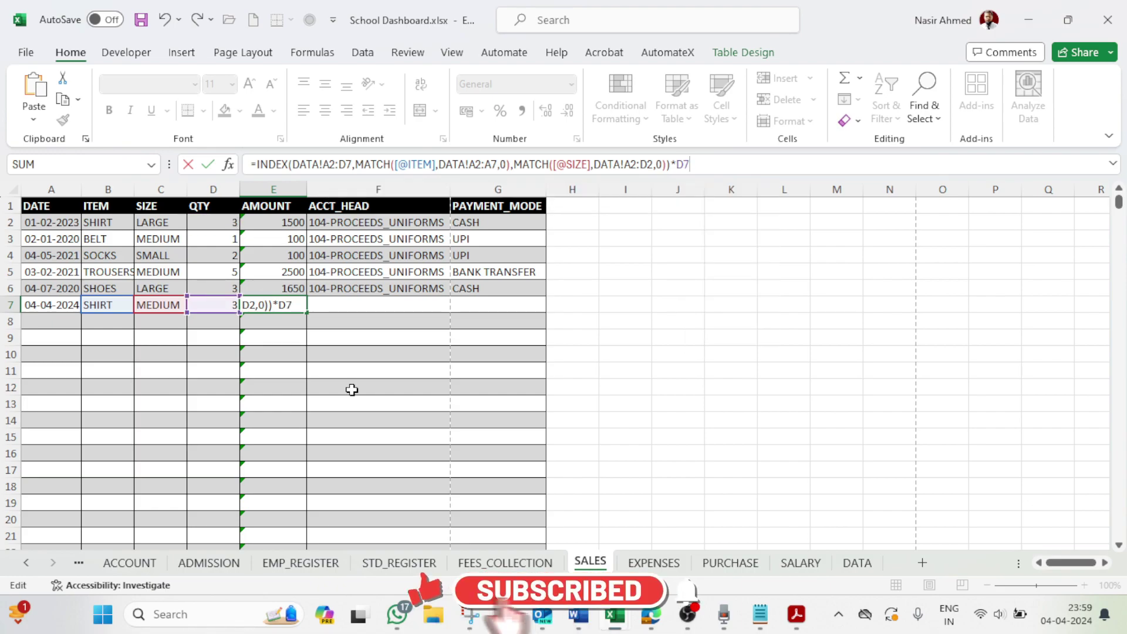
key(Return)
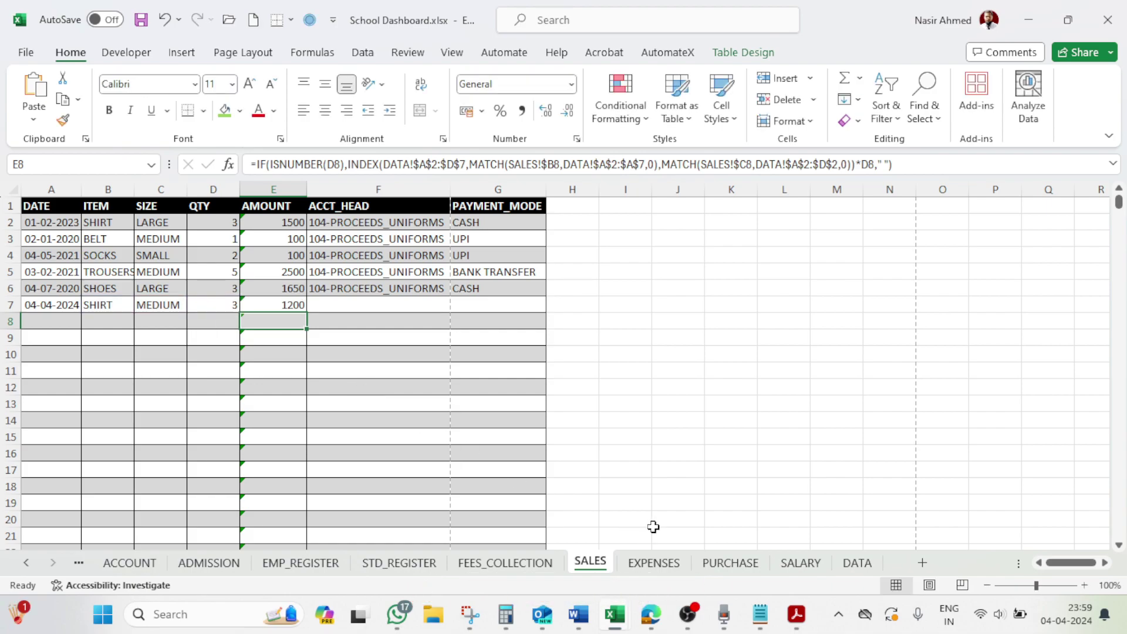
mouse_move(615, 614)
click(765, 536)
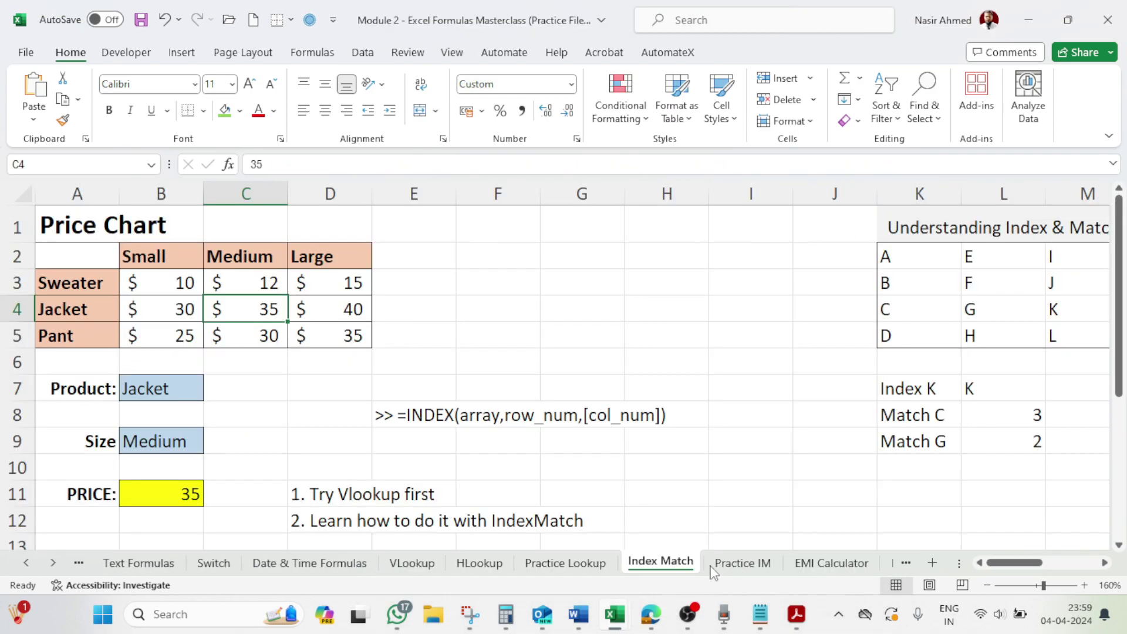
click(712, 564)
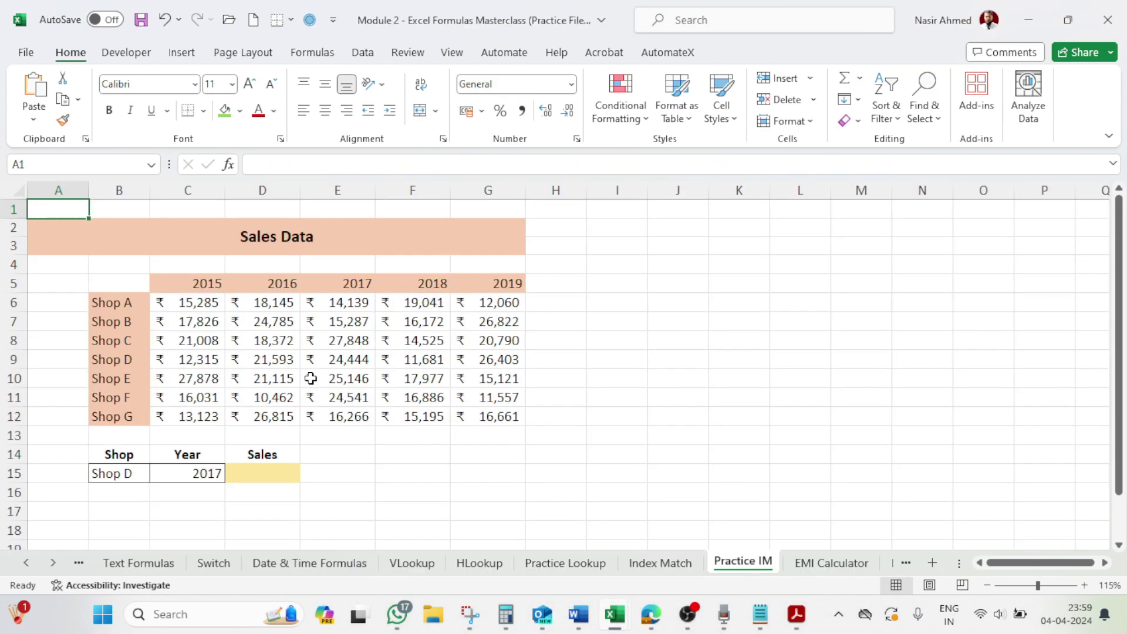
click(126, 474)
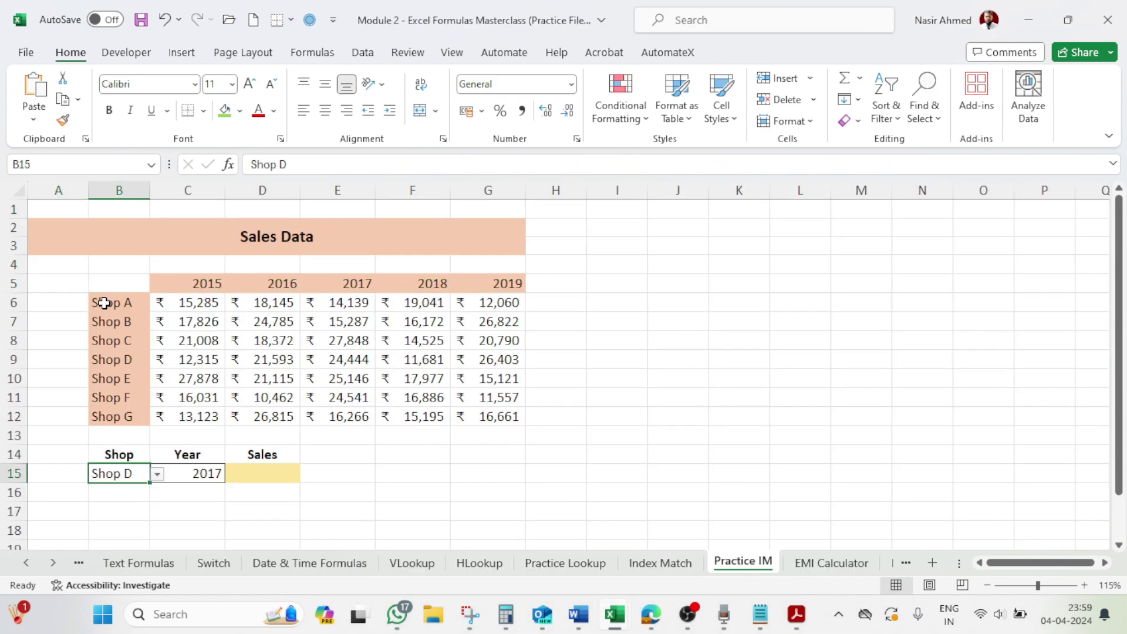
click(191, 281)
click(265, 283)
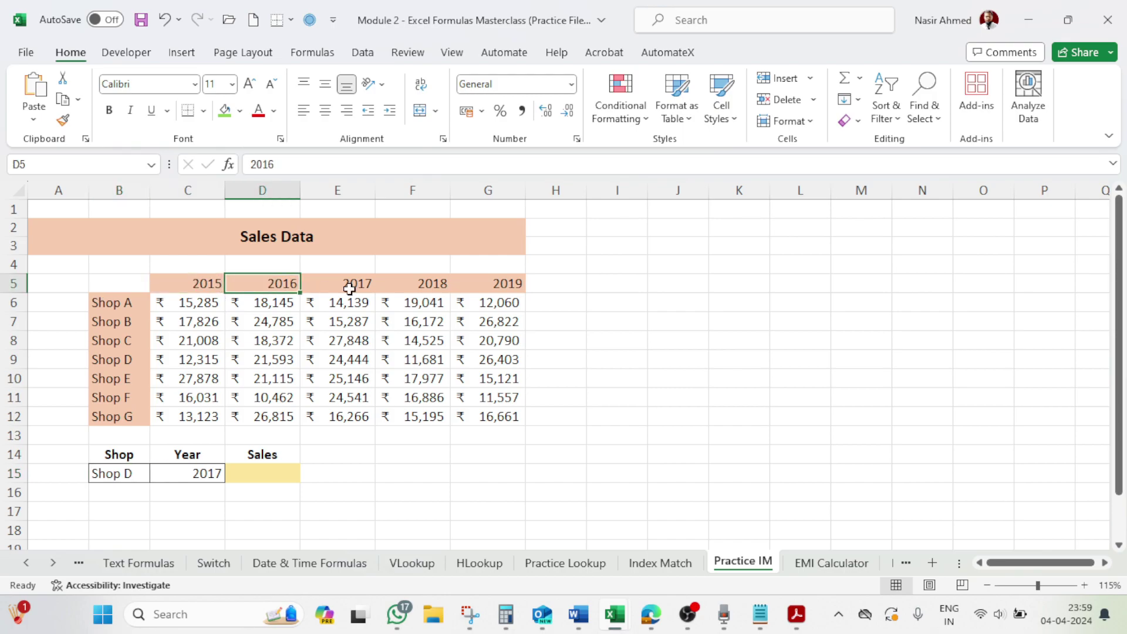
click(349, 288)
click(446, 284)
click(520, 284)
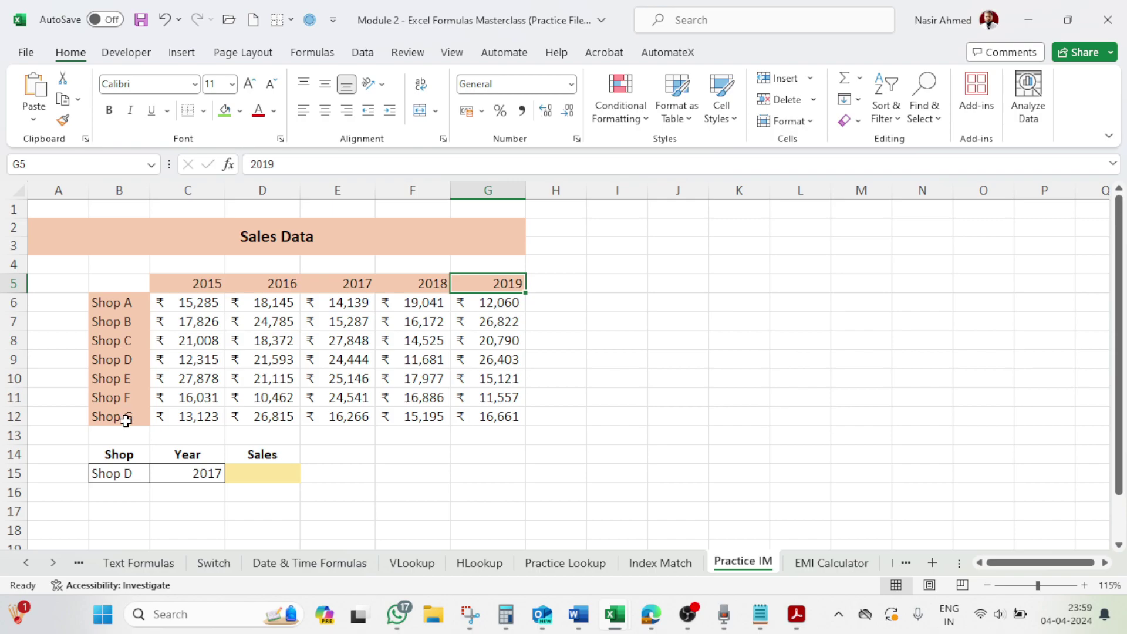
click(125, 477)
click(188, 476)
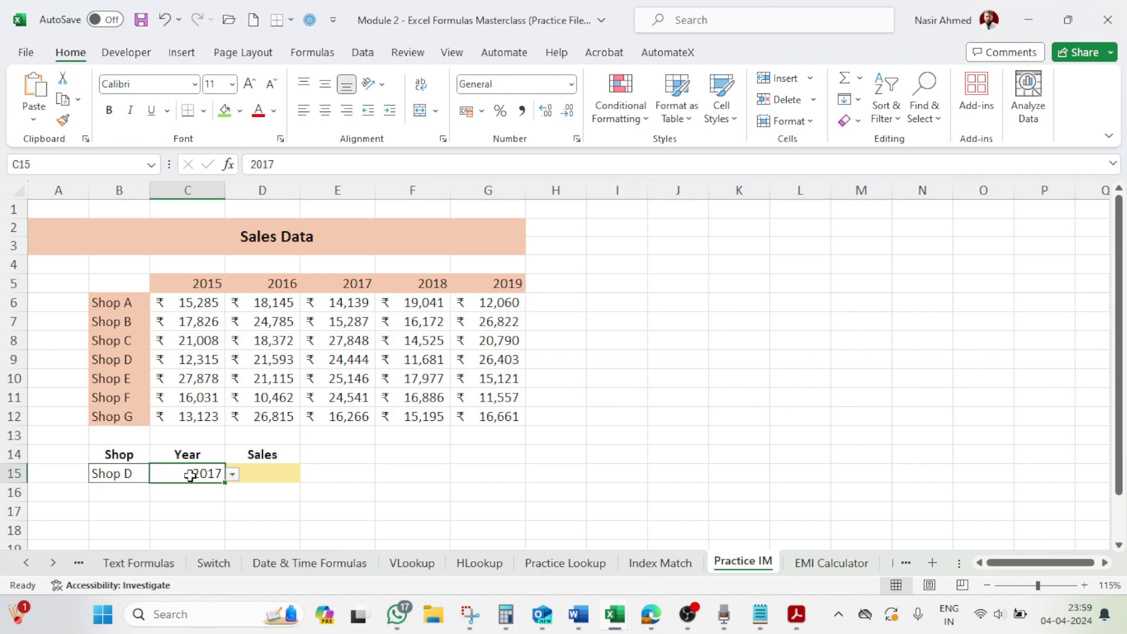
click(261, 472)
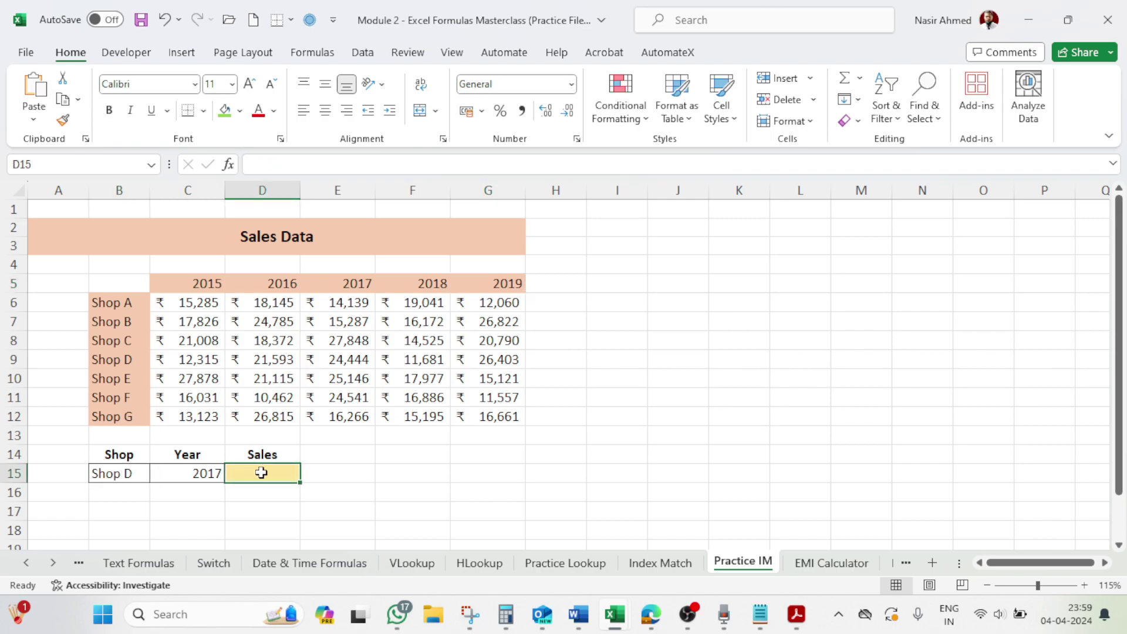
In D15, start INDEX over B5:G12 with a row MATCH of B15 within B5:B12
text(=I)
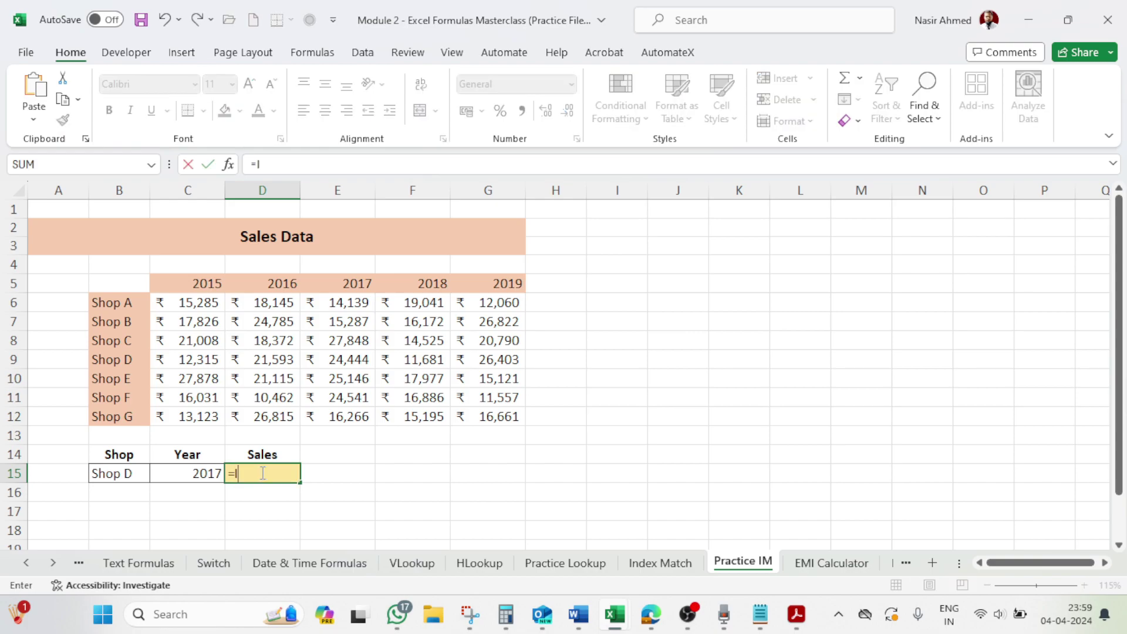
text(NDEX()
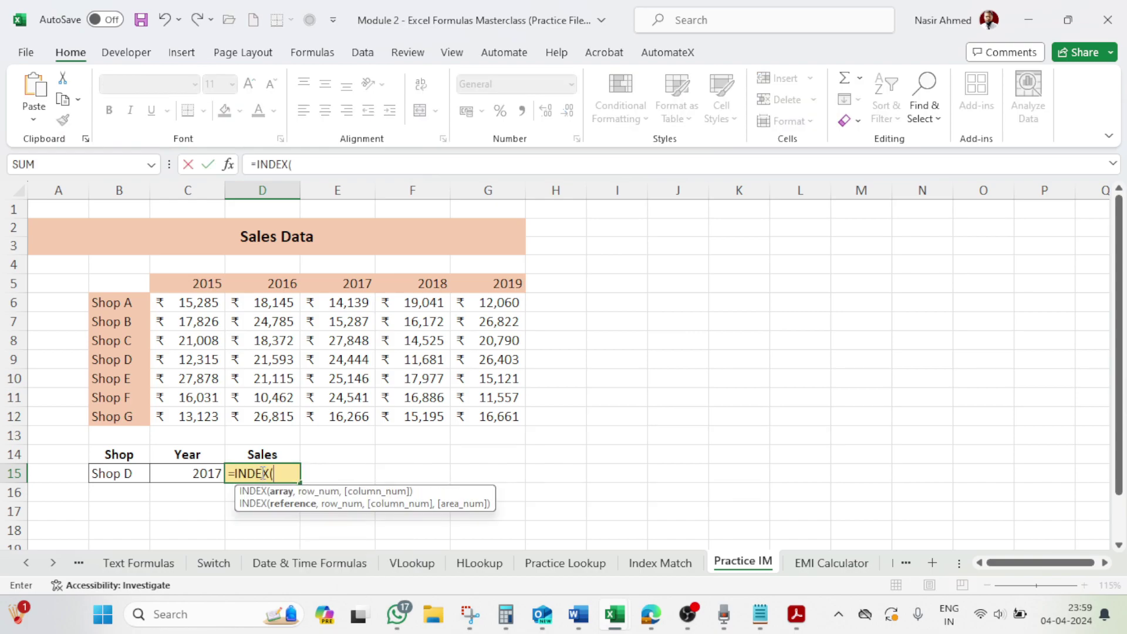
mouse_move(111, 284)
mouse_down()
mouse_move(478, 356)
mouse_move(499, 413)
mouse_up()
text(,)
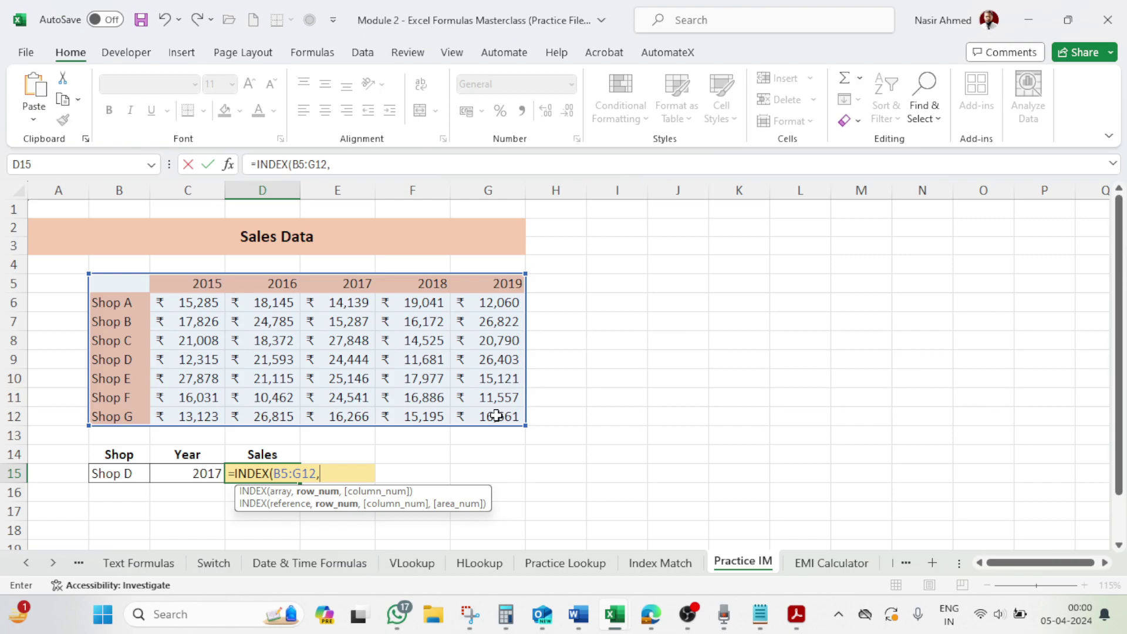
text(MA)
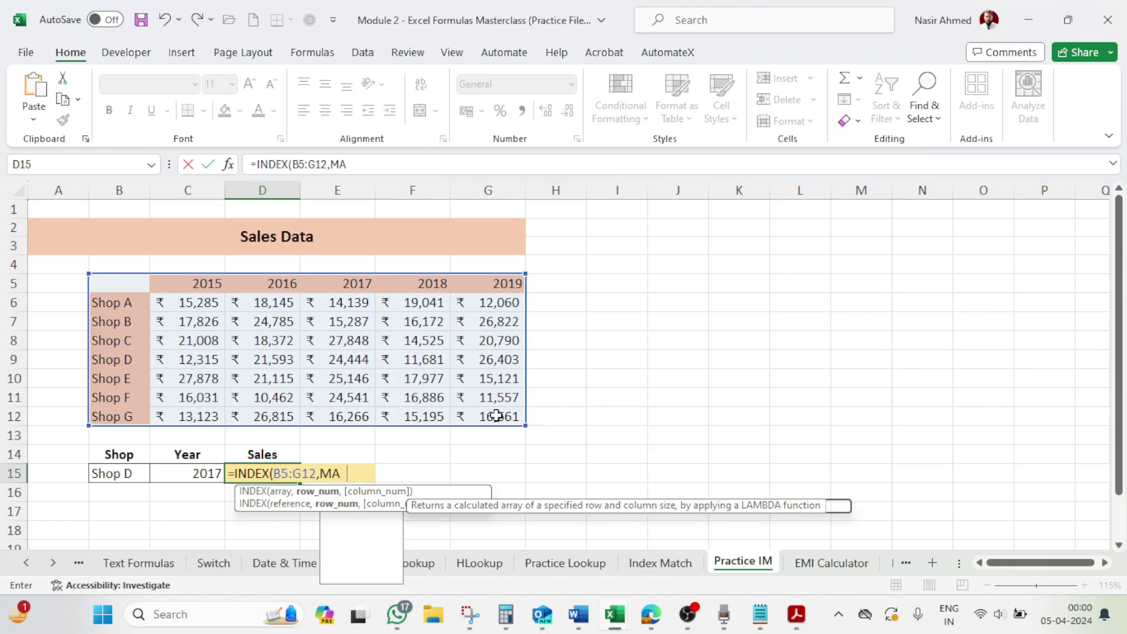
text(TCH()
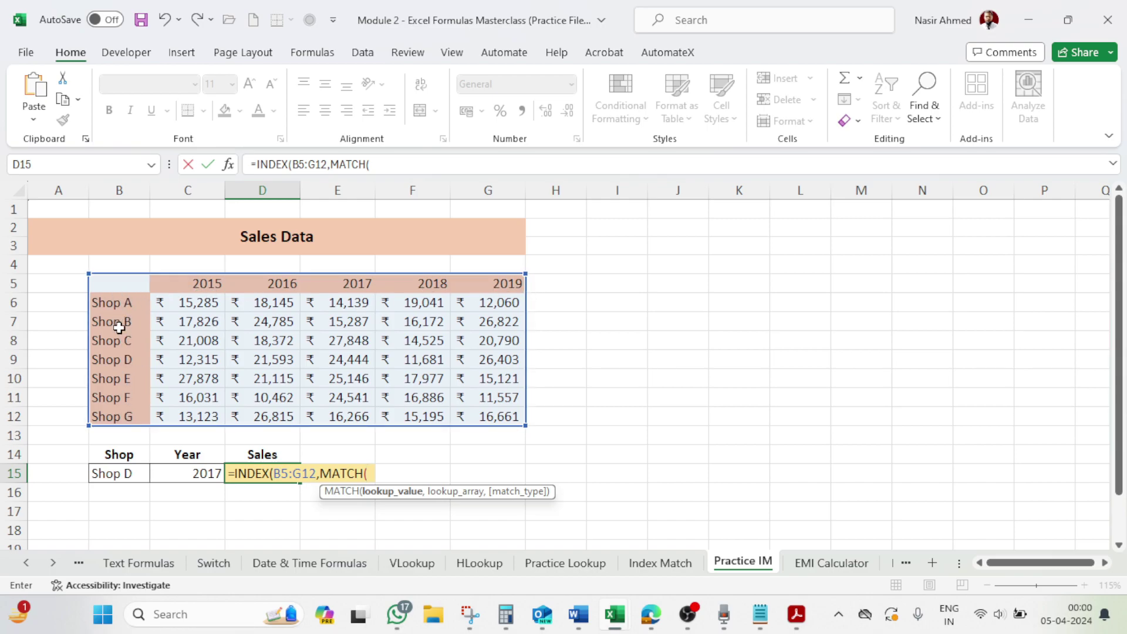
click(124, 476)
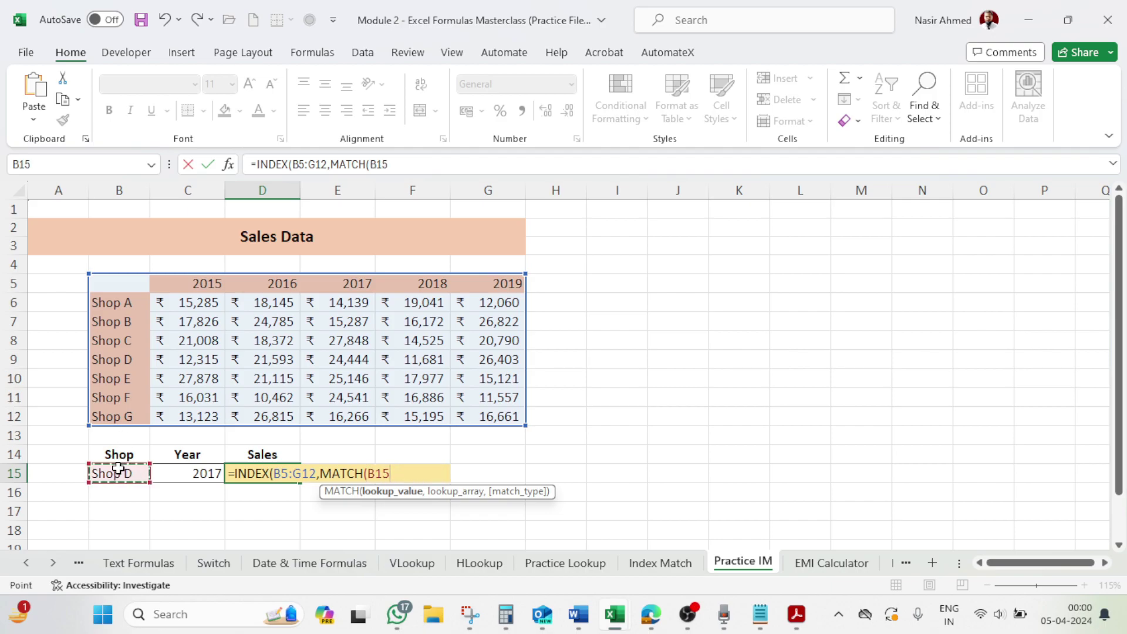
text(,)
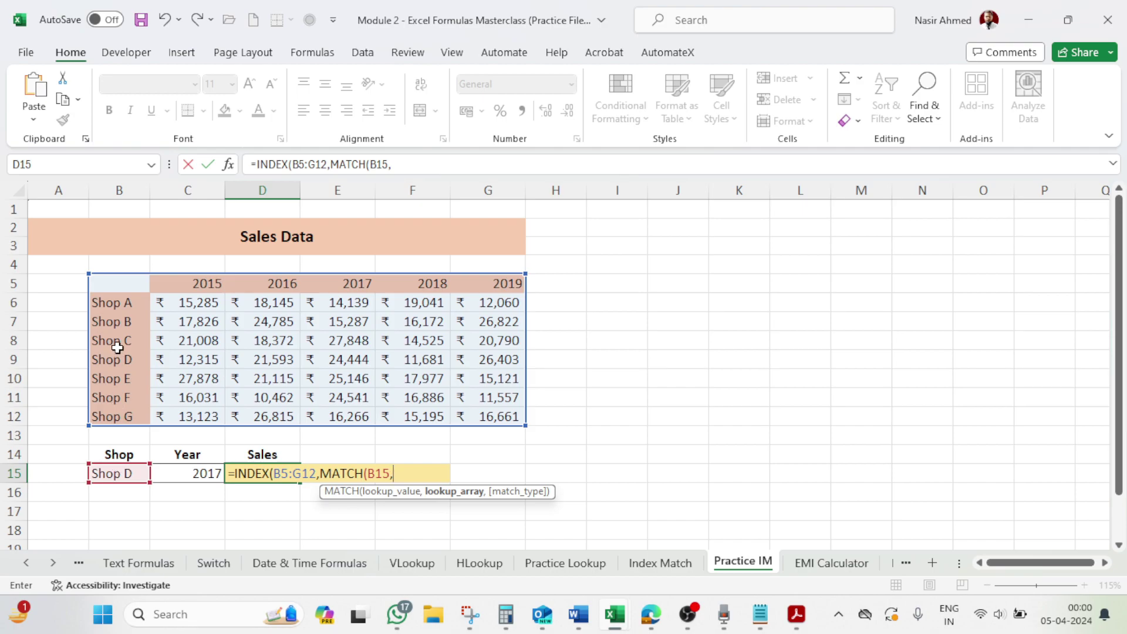
drag(124, 285, 121, 417)
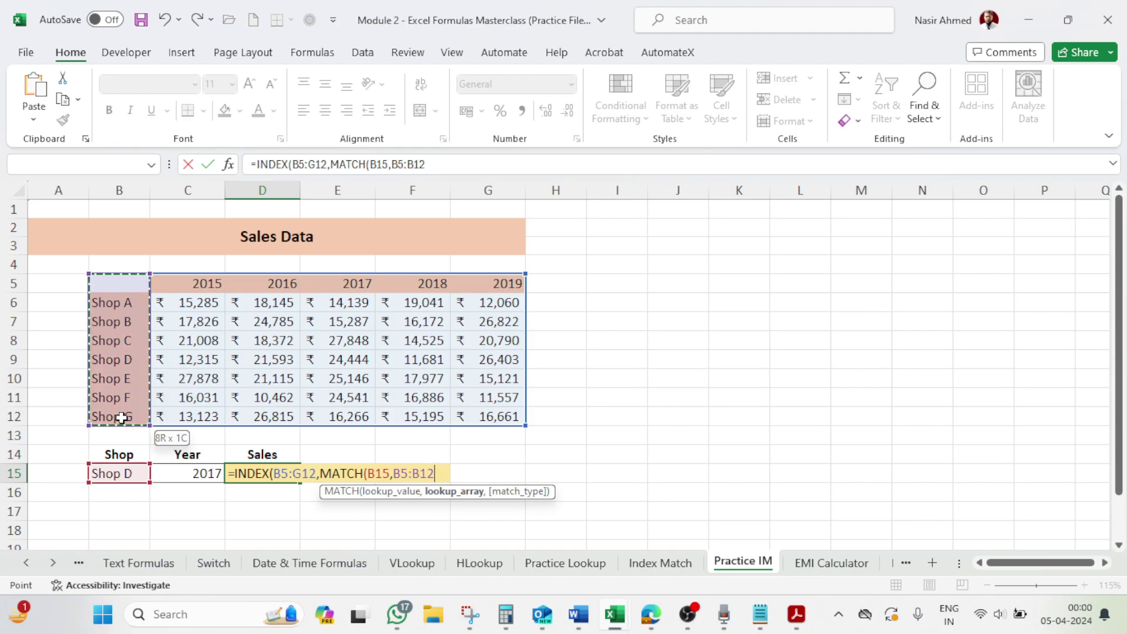
Add the exact-match column MATCH of C15 within B5:G5 and commit the D15 formula
text(,)
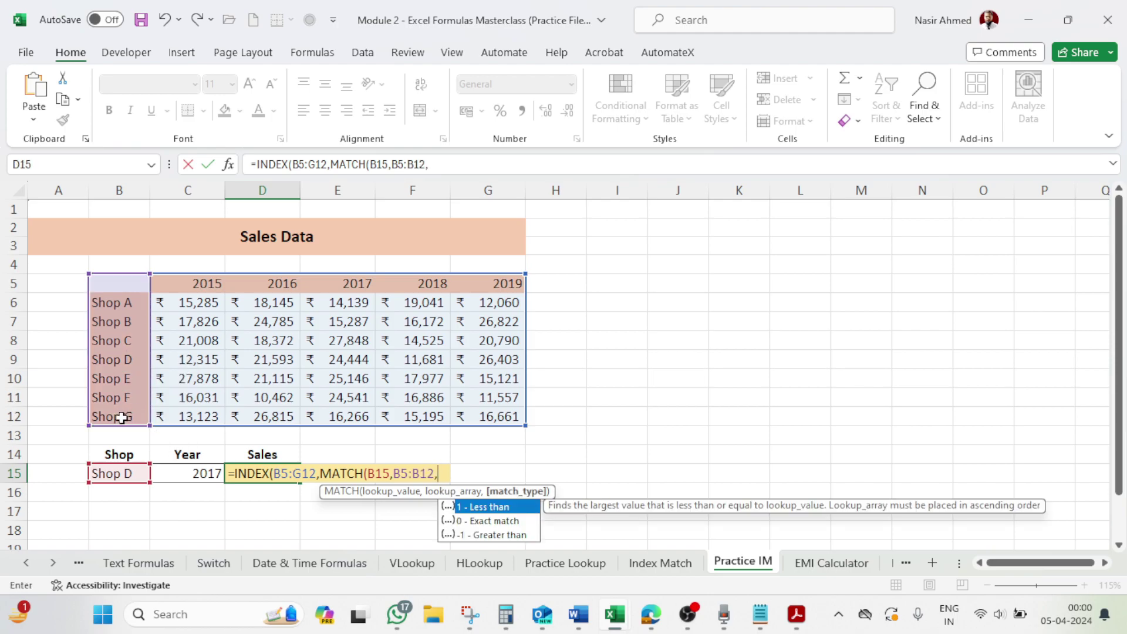
text(0)
text(),)
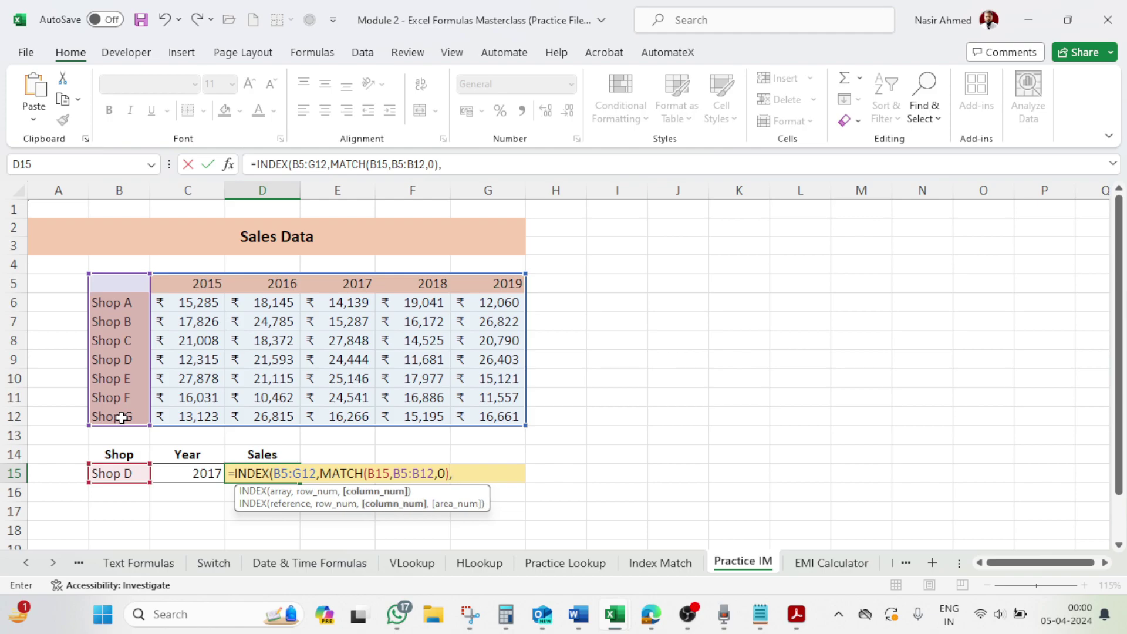
text(MATCH)
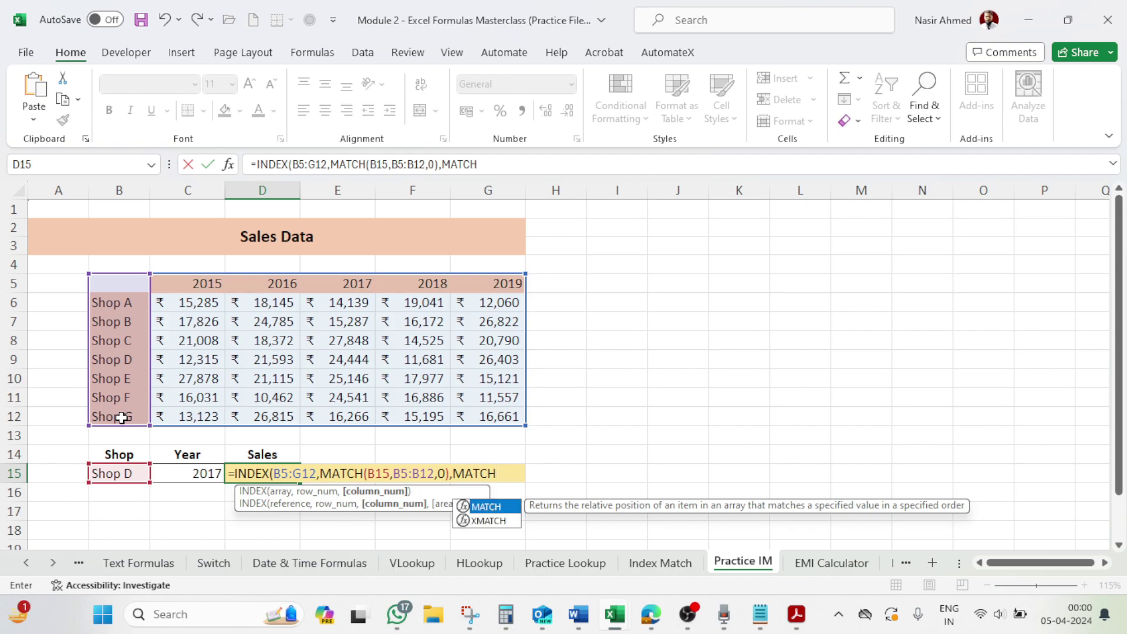
text(()
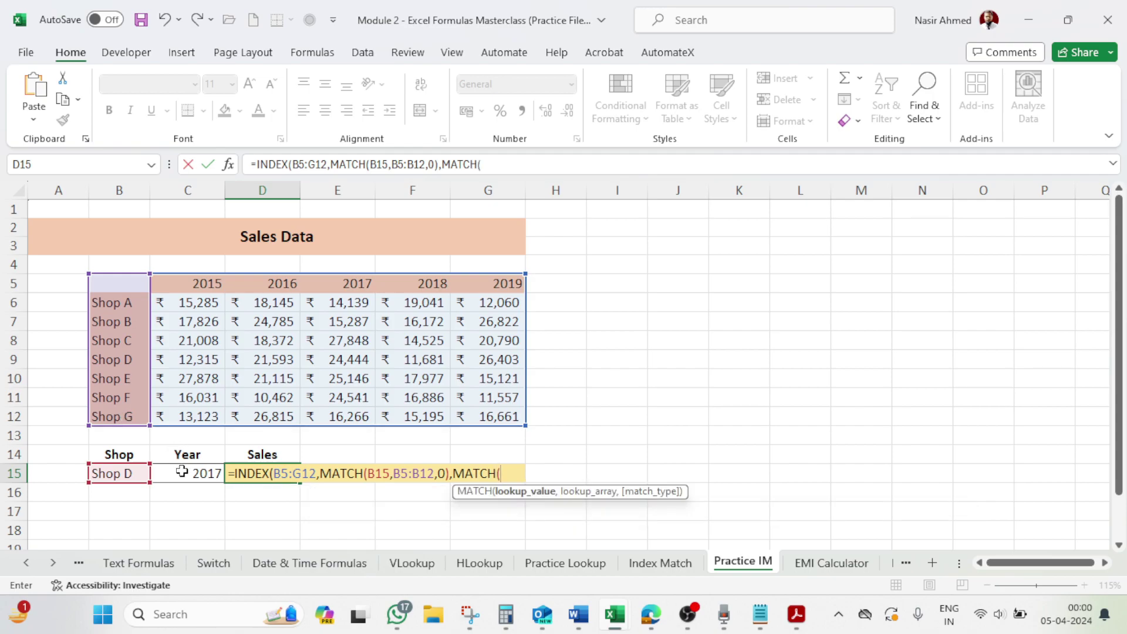
click(182, 472)
text(,)
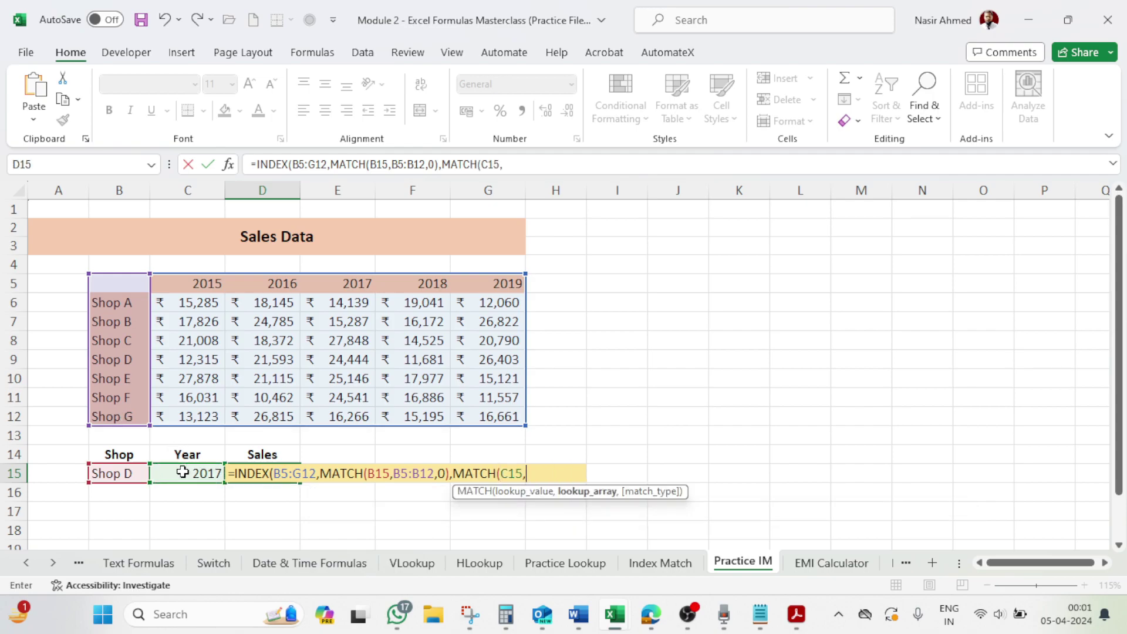
drag(125, 289, 493, 285)
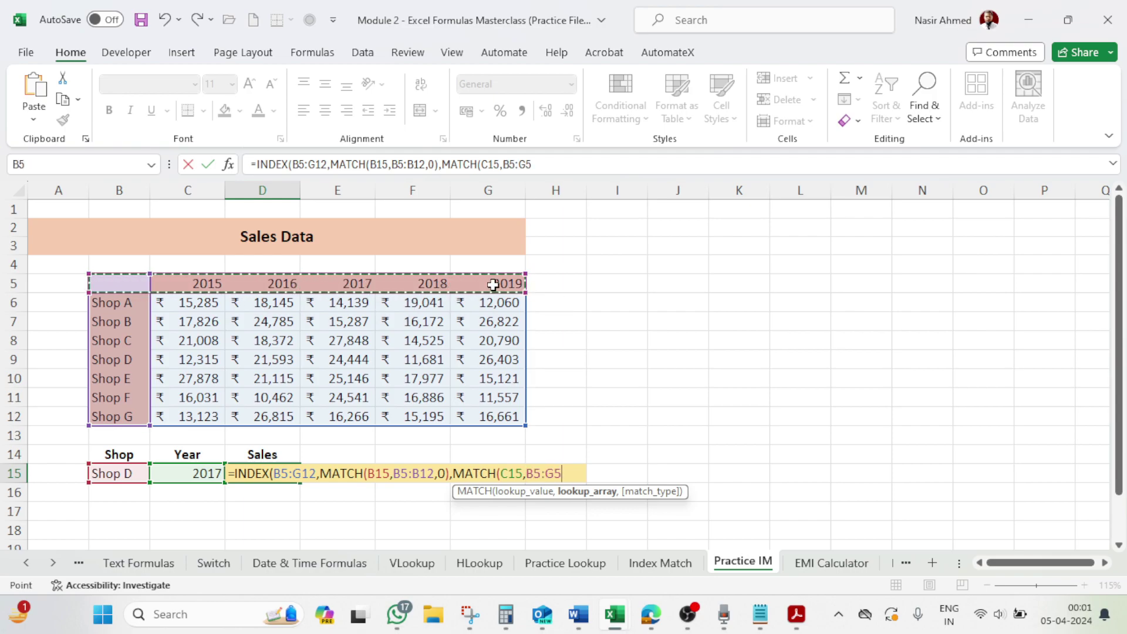
text(,)
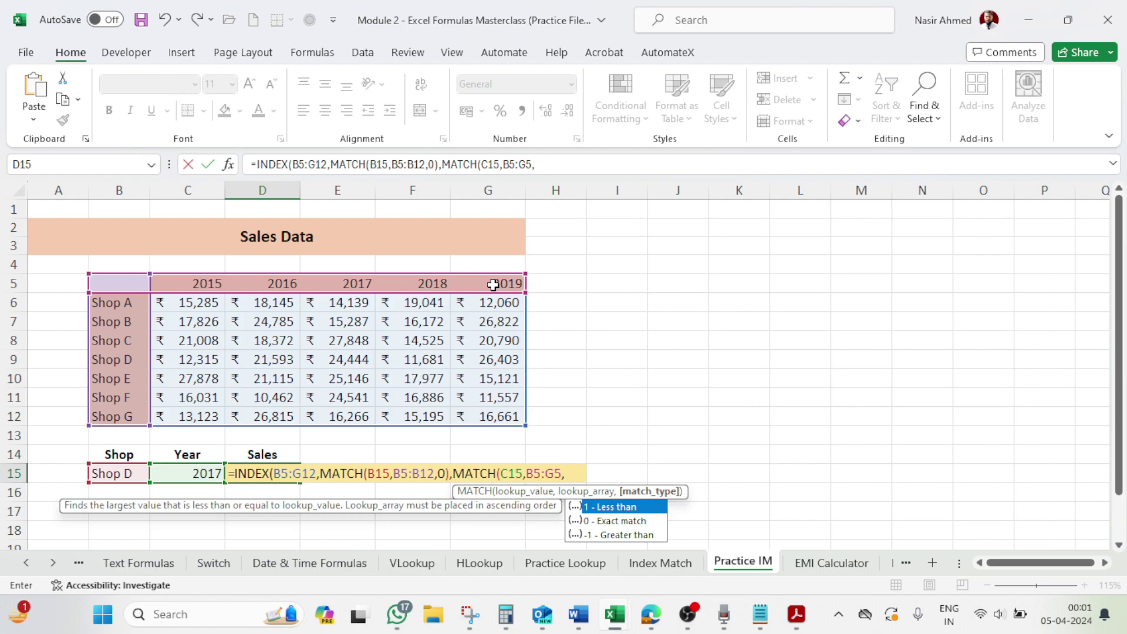
text(0)
text())
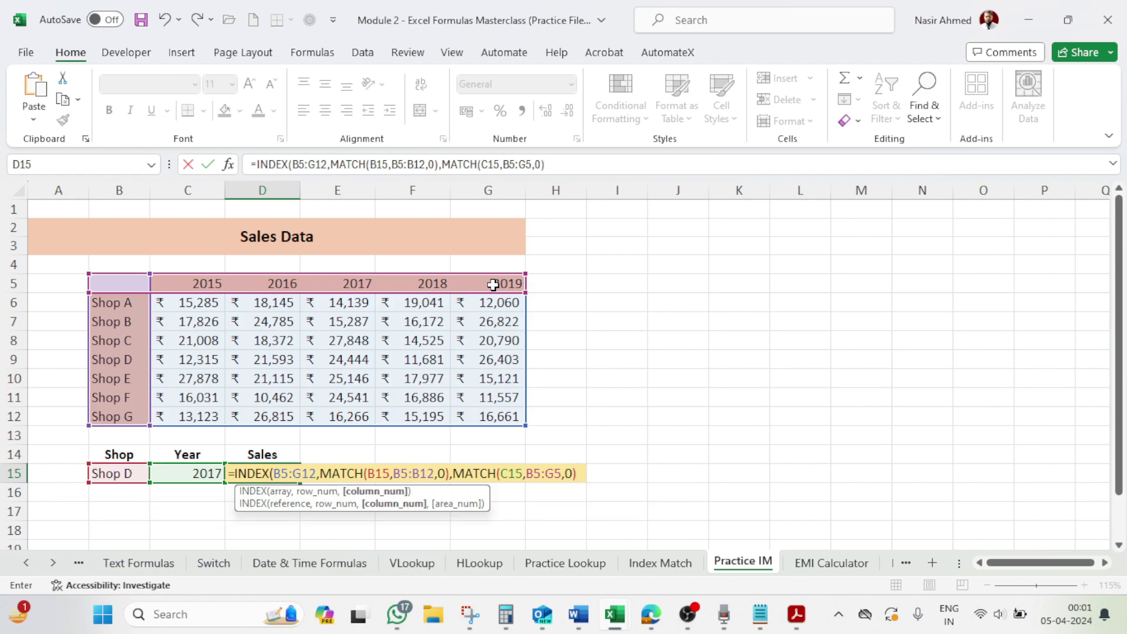
text())
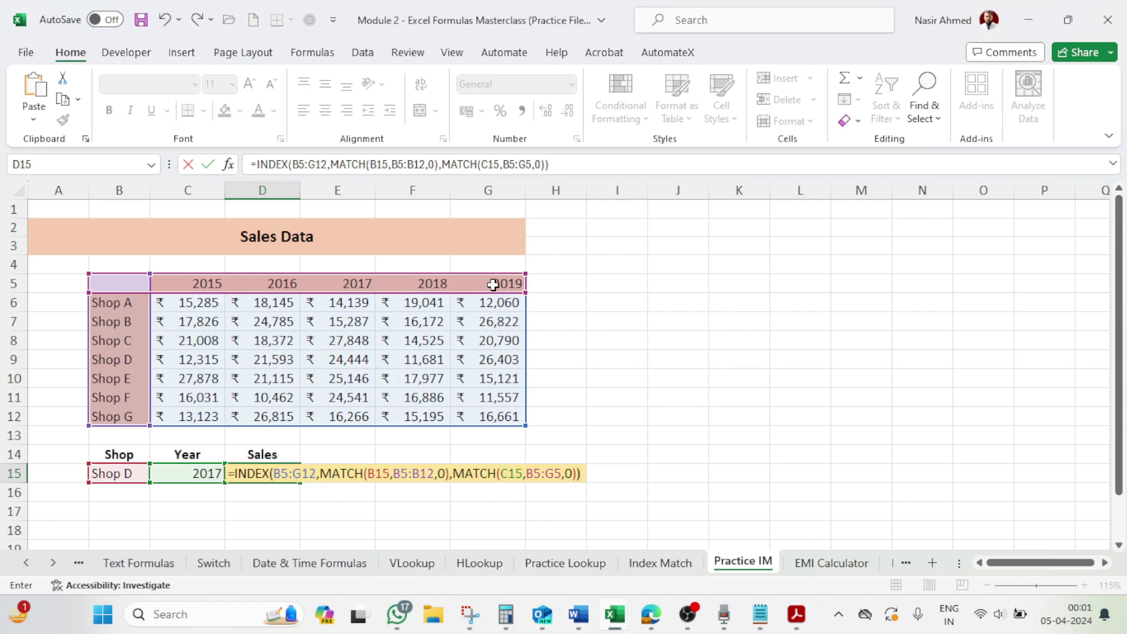
key(Return)
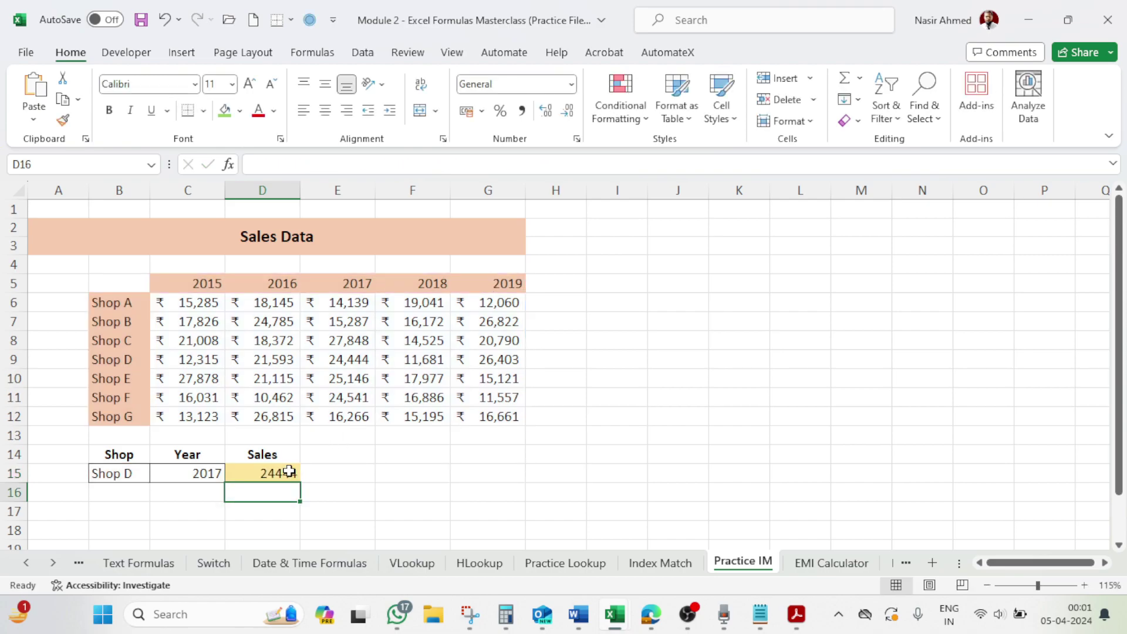
Check D15 against Shop D's 2017 sales, then switch the year to 2019 (26,403)
click(288, 473)
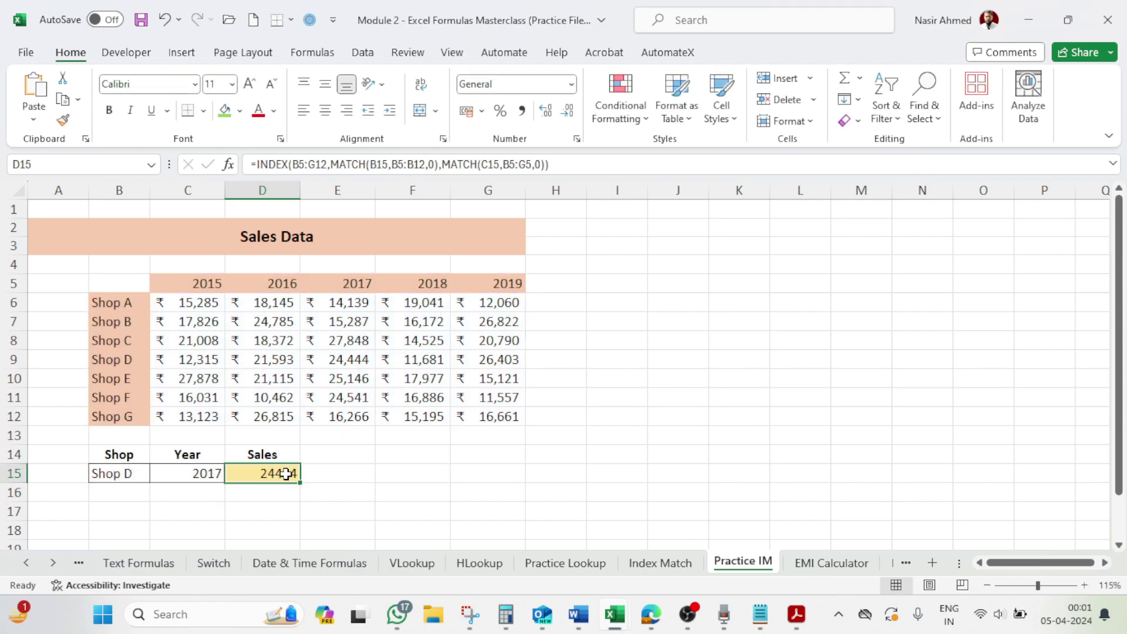
click(124, 361)
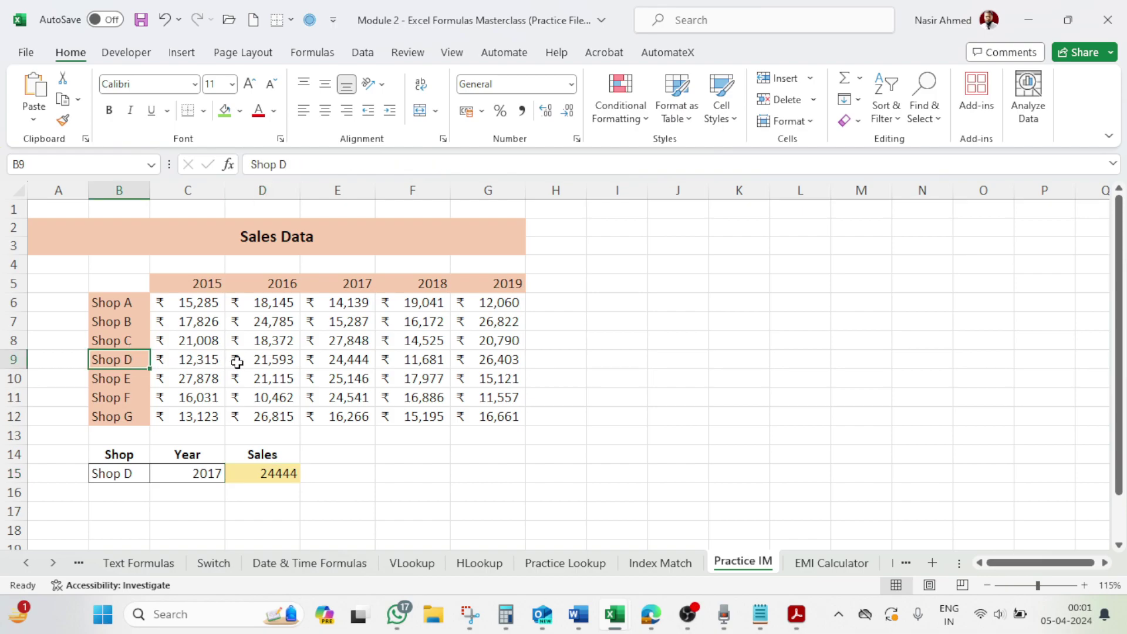
click(333, 360)
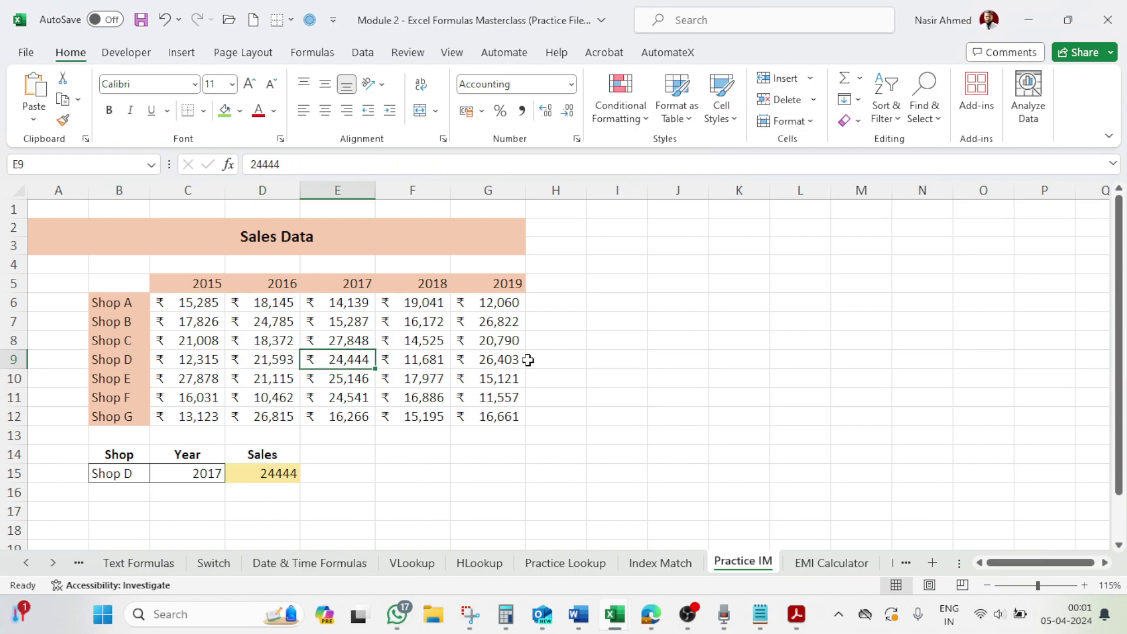
click(222, 473)
click(233, 476)
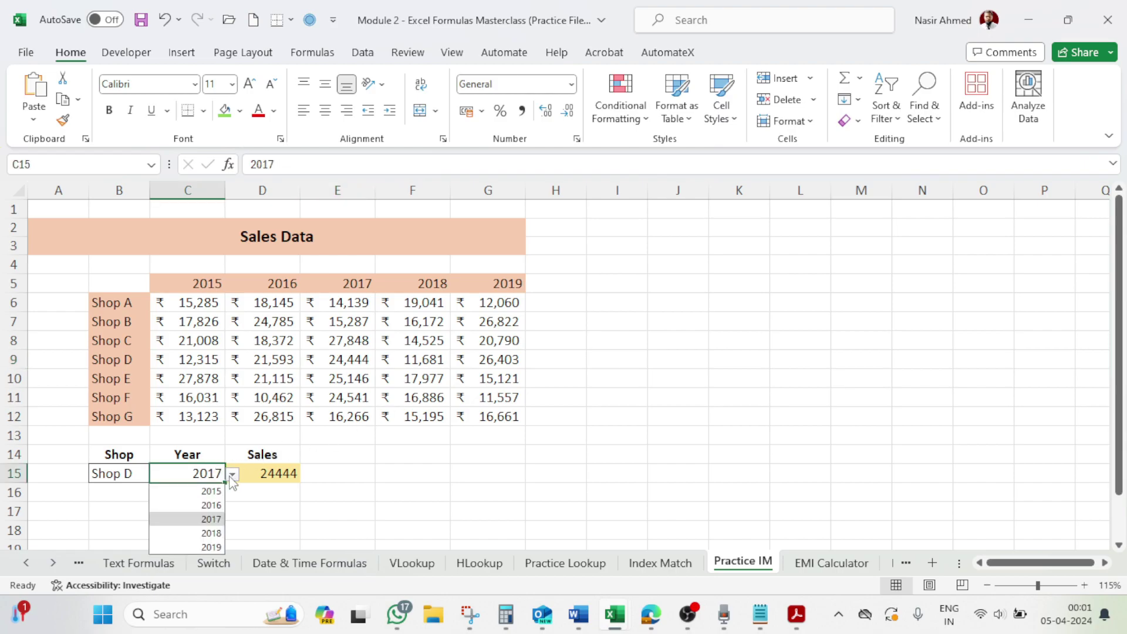
click(215, 541)
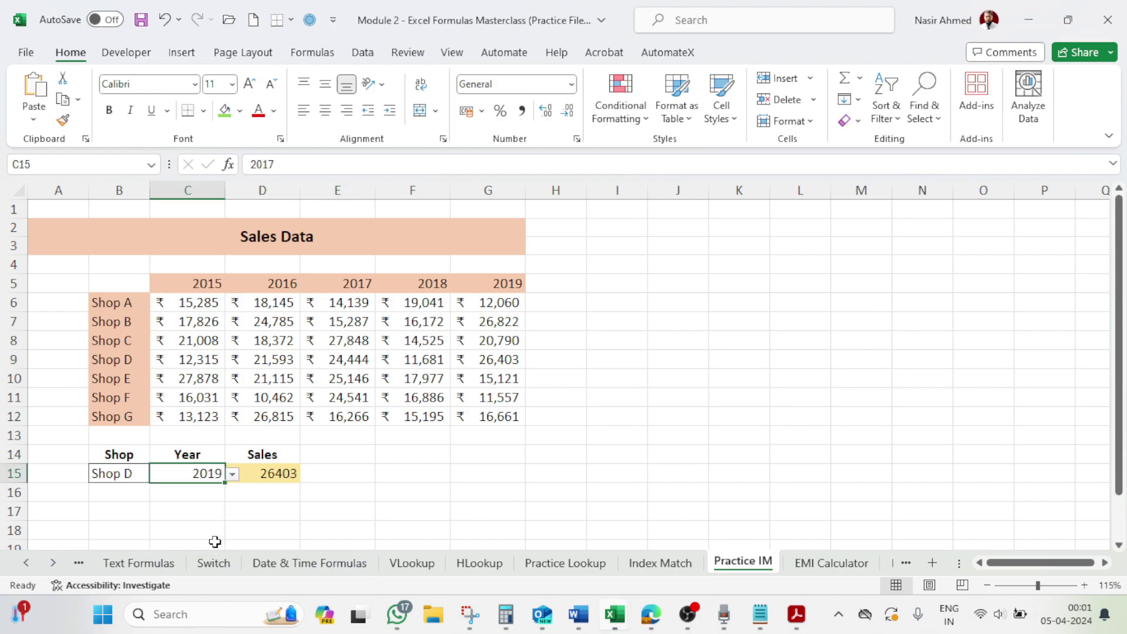
click(514, 357)
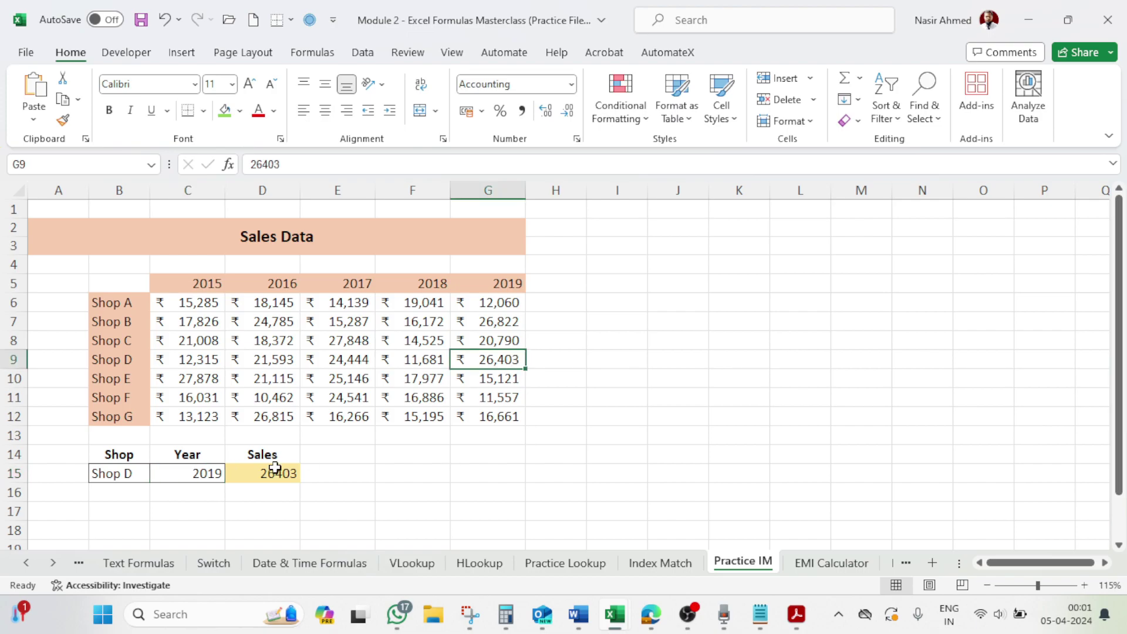
Switch the shop to Shop A and confirm D15 matches its 2019 sales of 12060
click(143, 476)
click(157, 475)
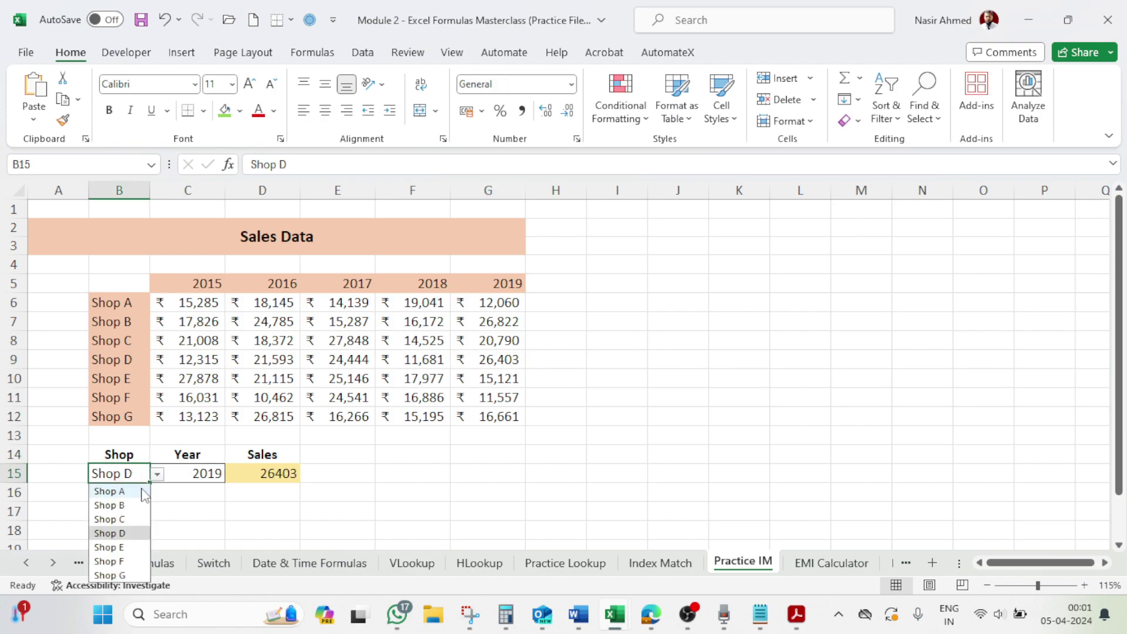
click(129, 490)
click(271, 474)
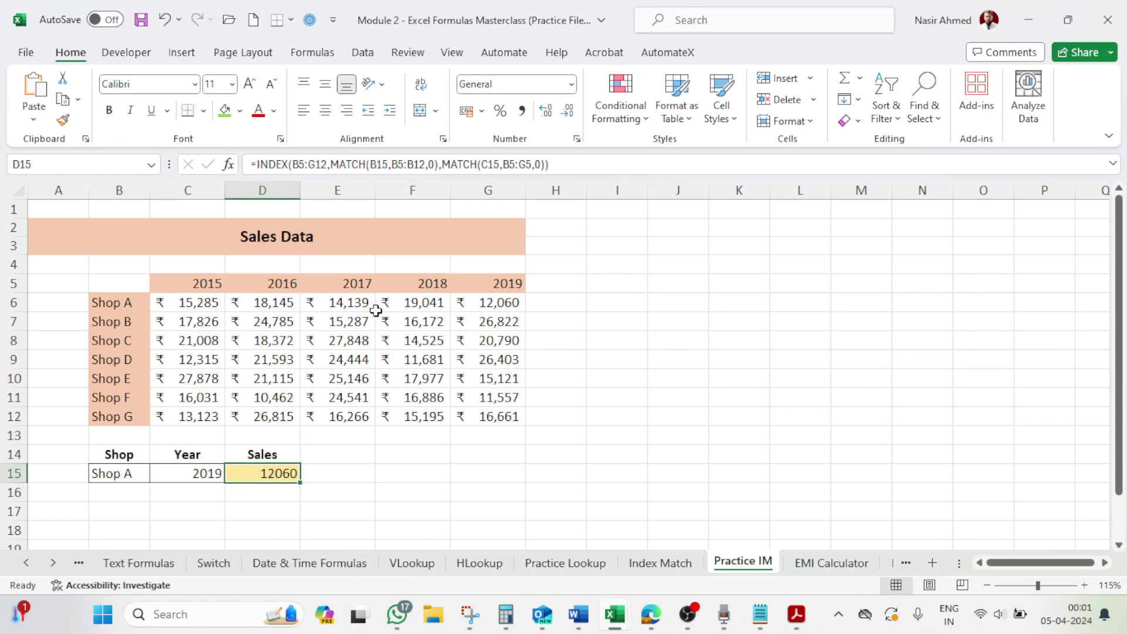
click(484, 301)
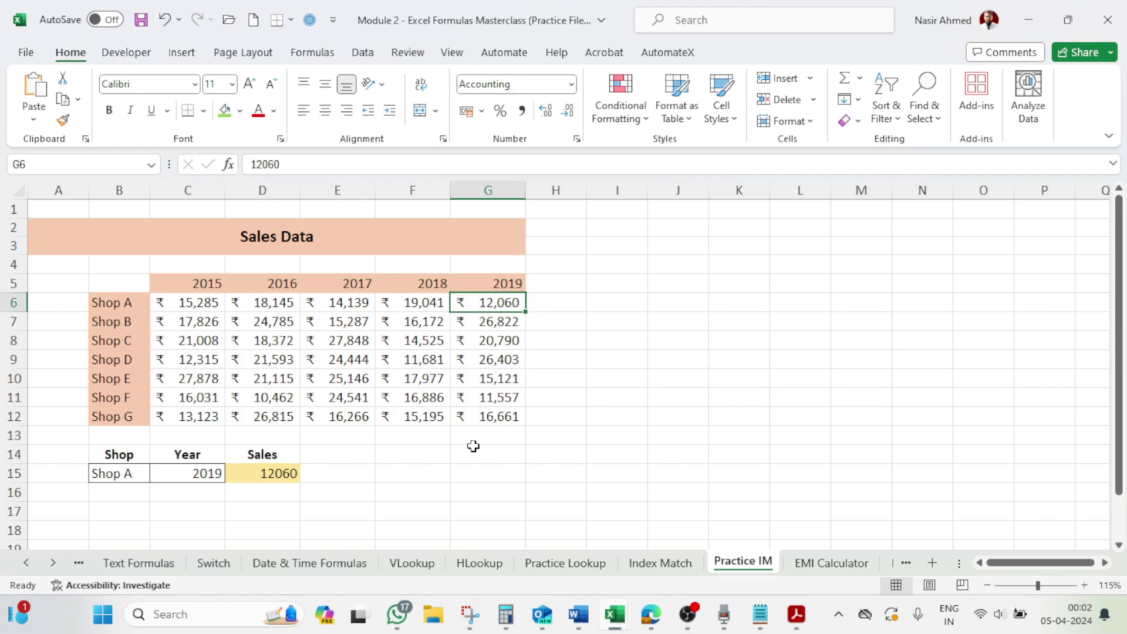
Enter =INDEX(B5:G12,4,4) in D17 and compare it with the table's row 4, column 4 value
click(246, 516)
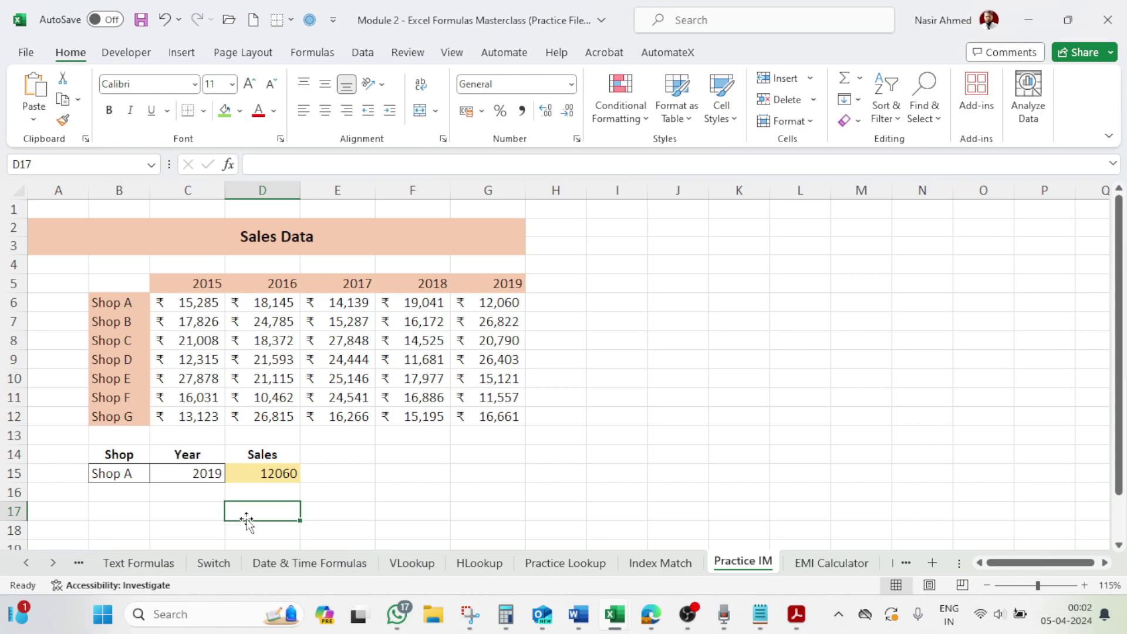
text(=)
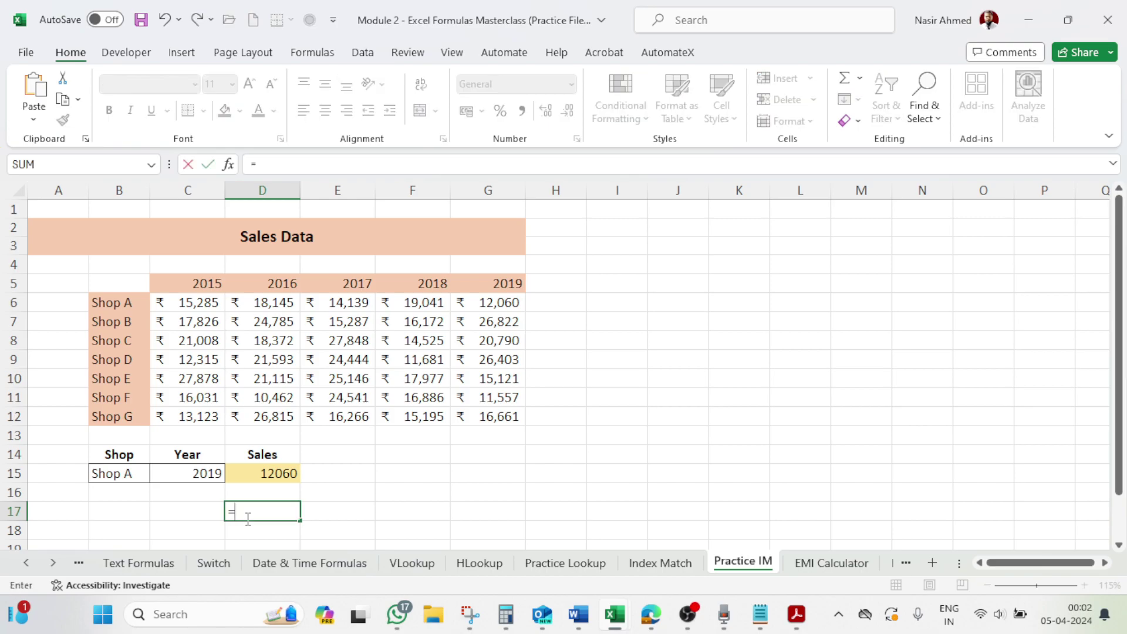
text(INDEX()
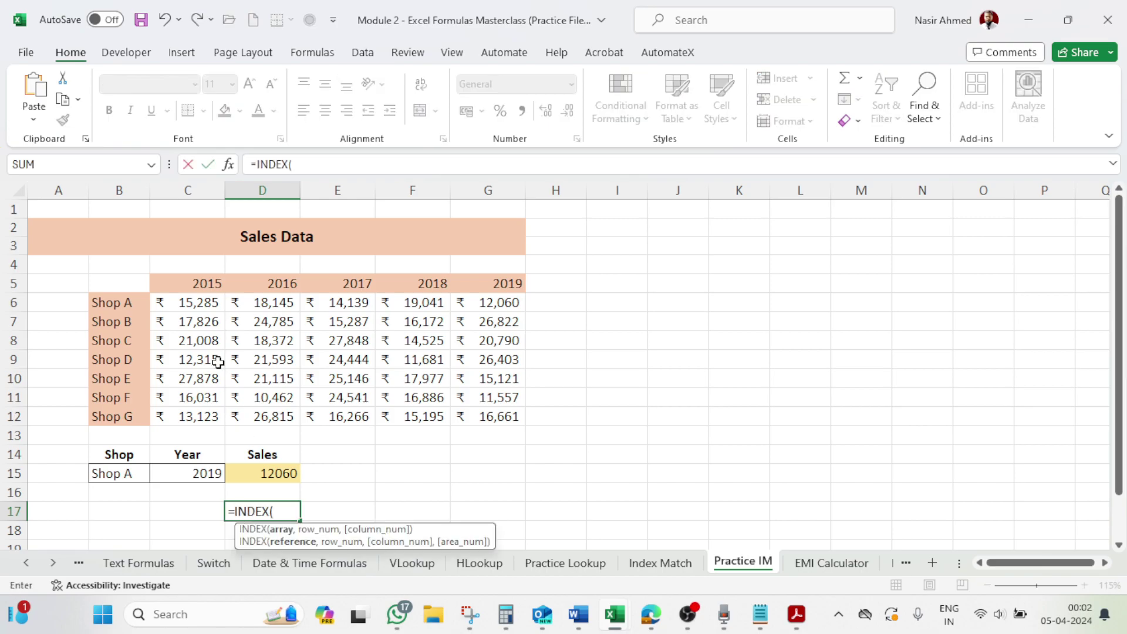
drag(118, 283, 477, 416)
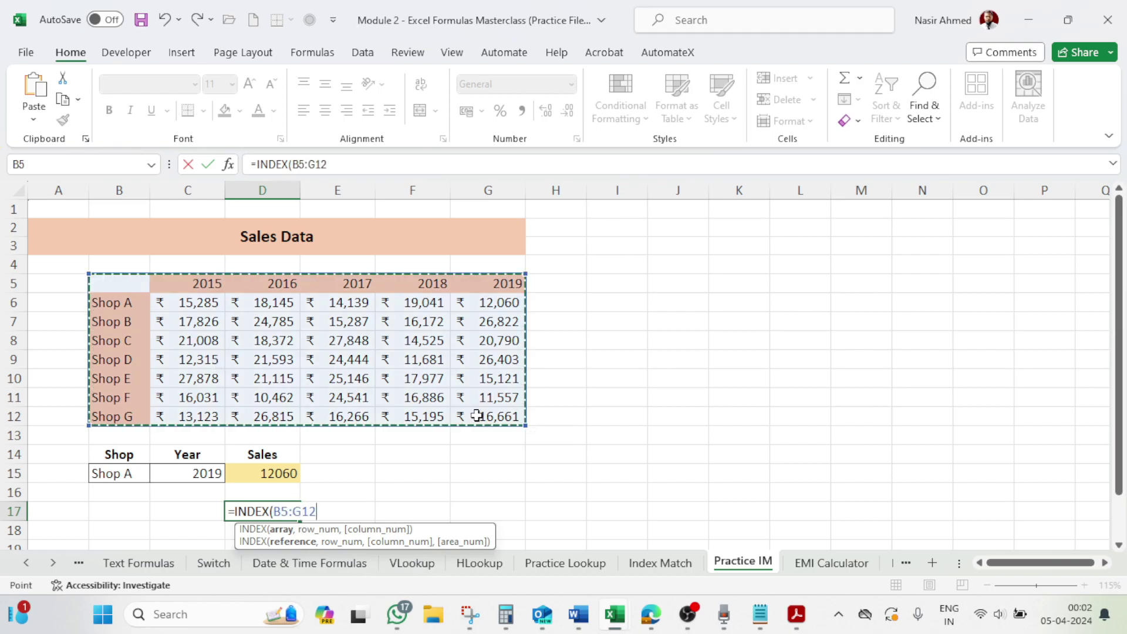
text(,)
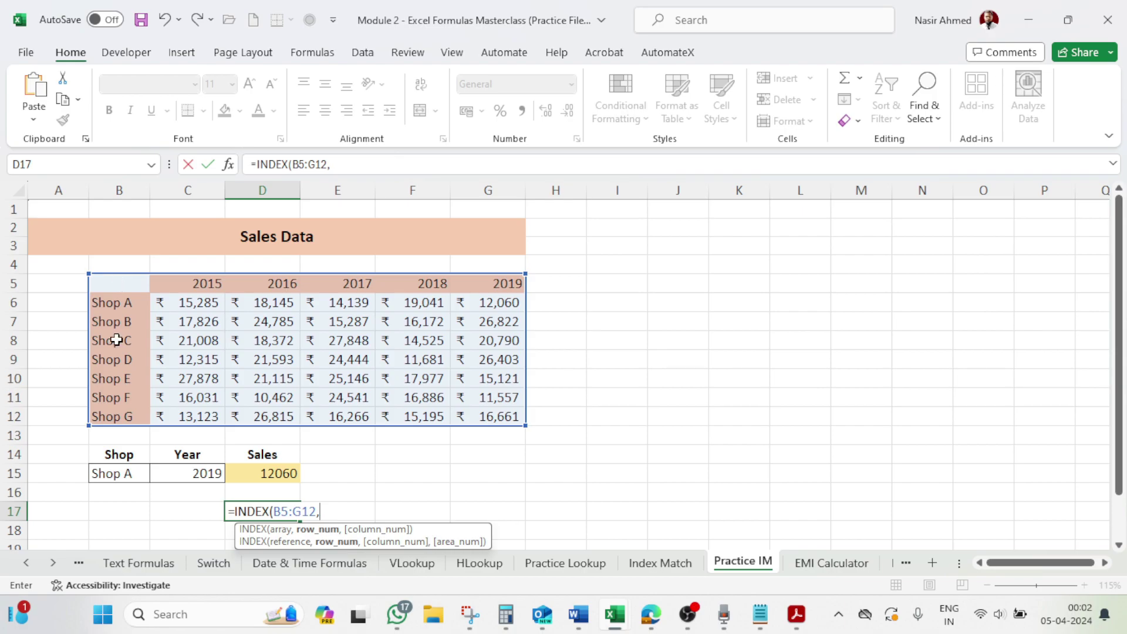
text(4,)
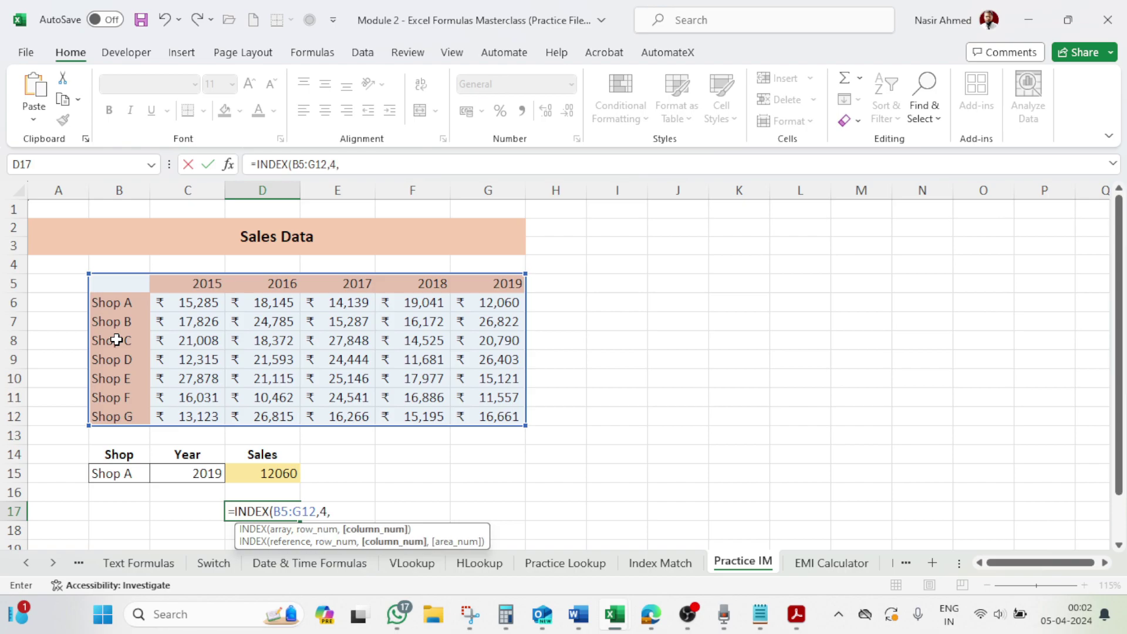
text(4)
key(Return)
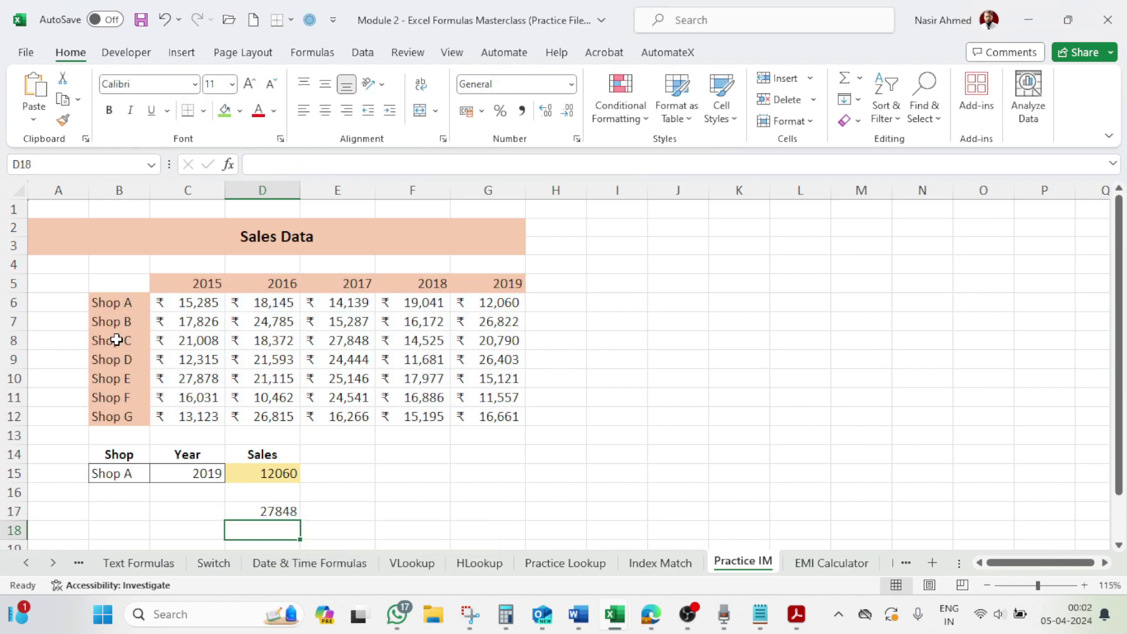
key(Up)
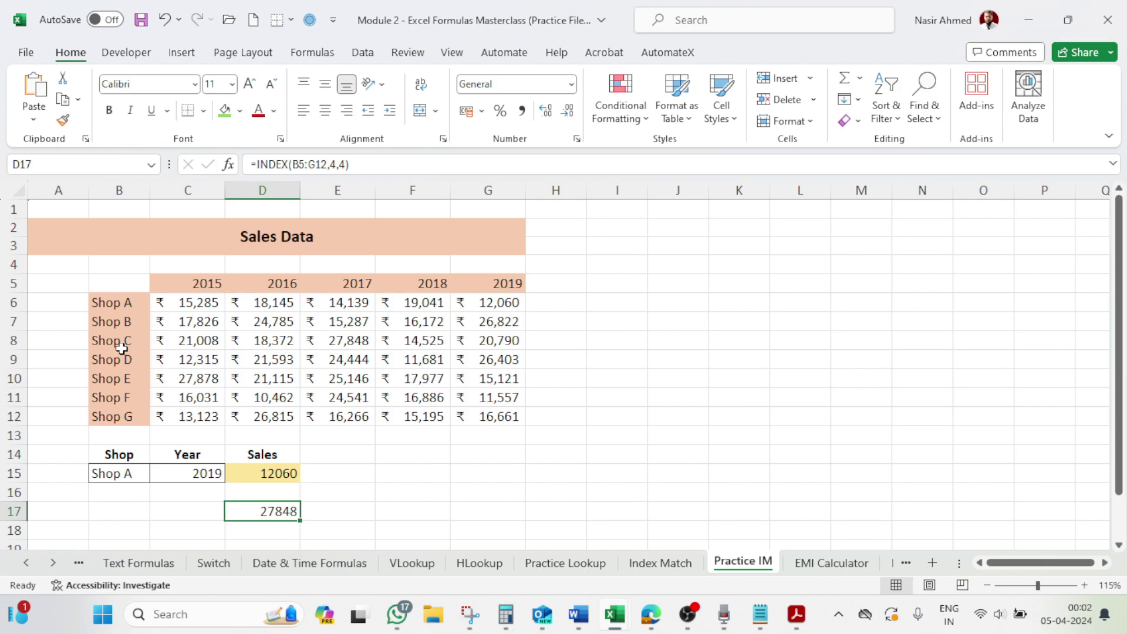
click(347, 341)
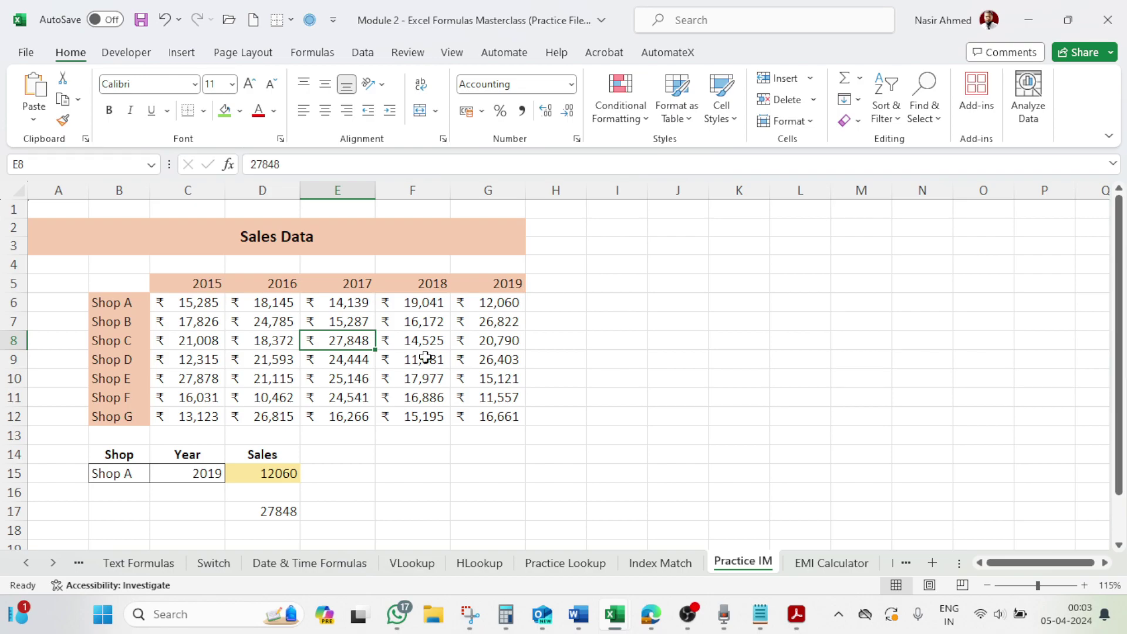
Change D17's column number to 5, then 6, so it returns 20790 (Shop C, 2019)
click(276, 510)
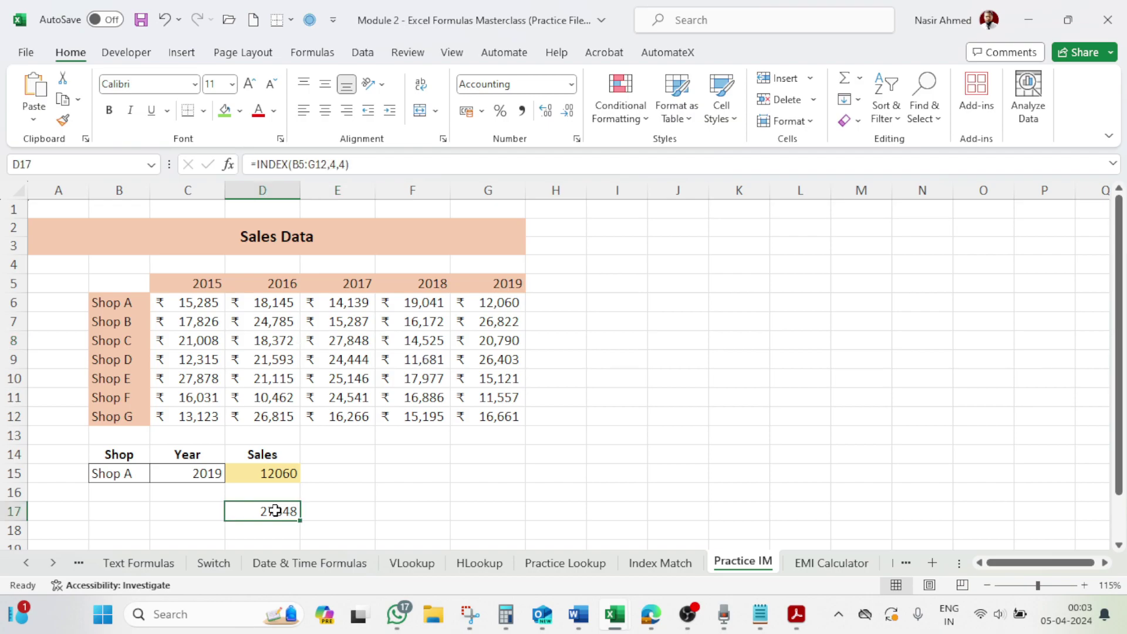
click(340, 164)
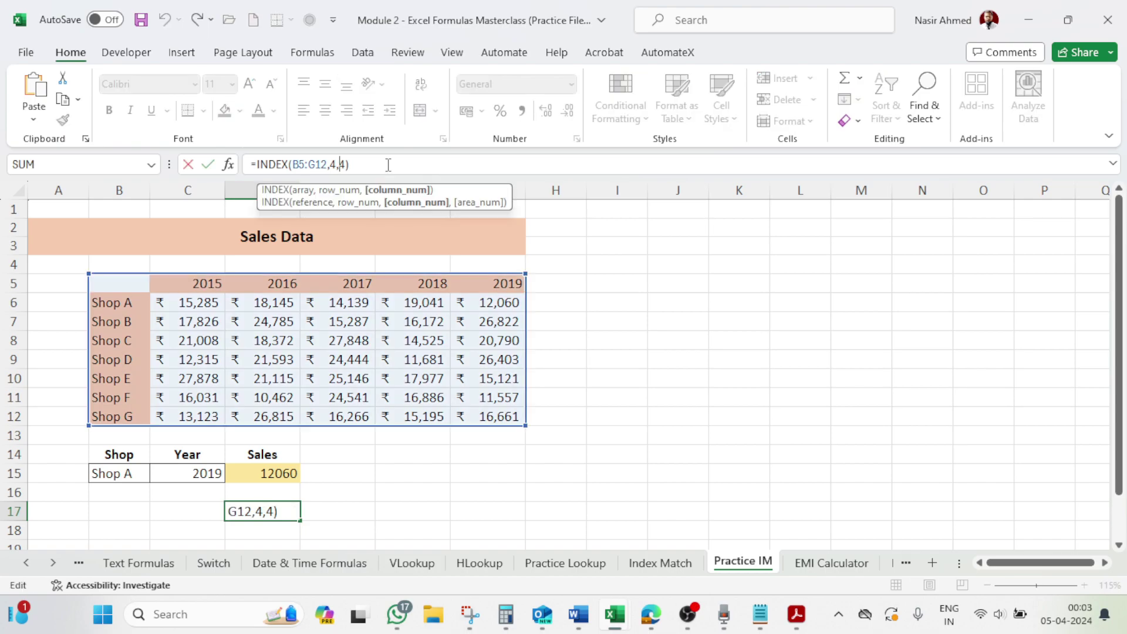
key(Delete)
text(5)
key(Return)
text(6)
key(Return)
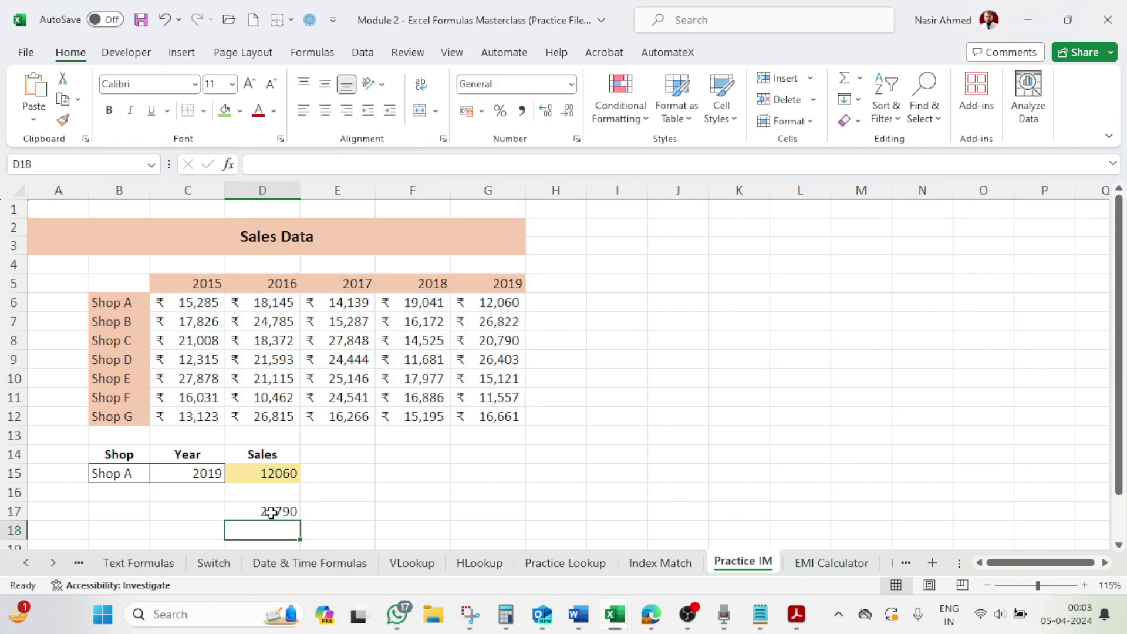
click(425, 520)
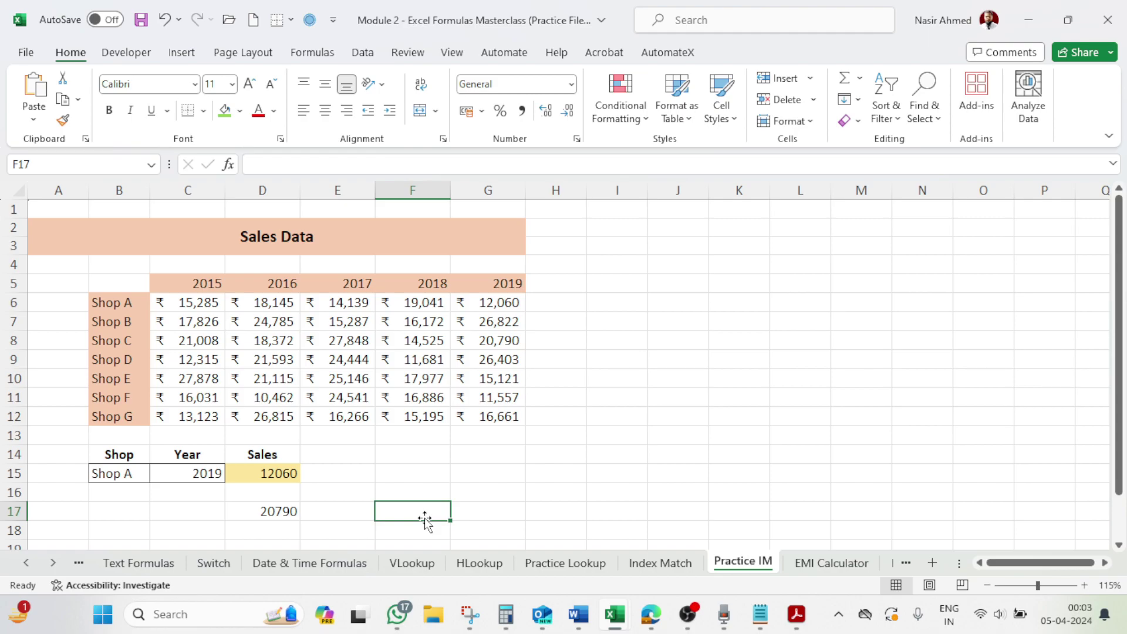
Enter =MATCH(C15,C5:G5,0) in F17 to find the chosen year's header position
text(=MATC)
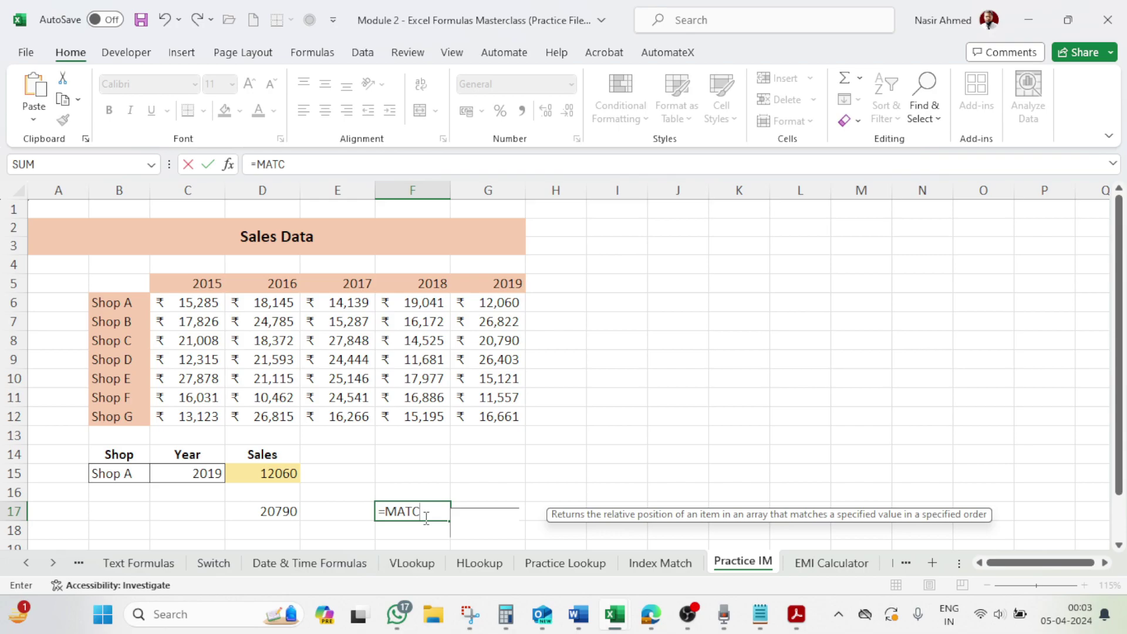
key(Tab)
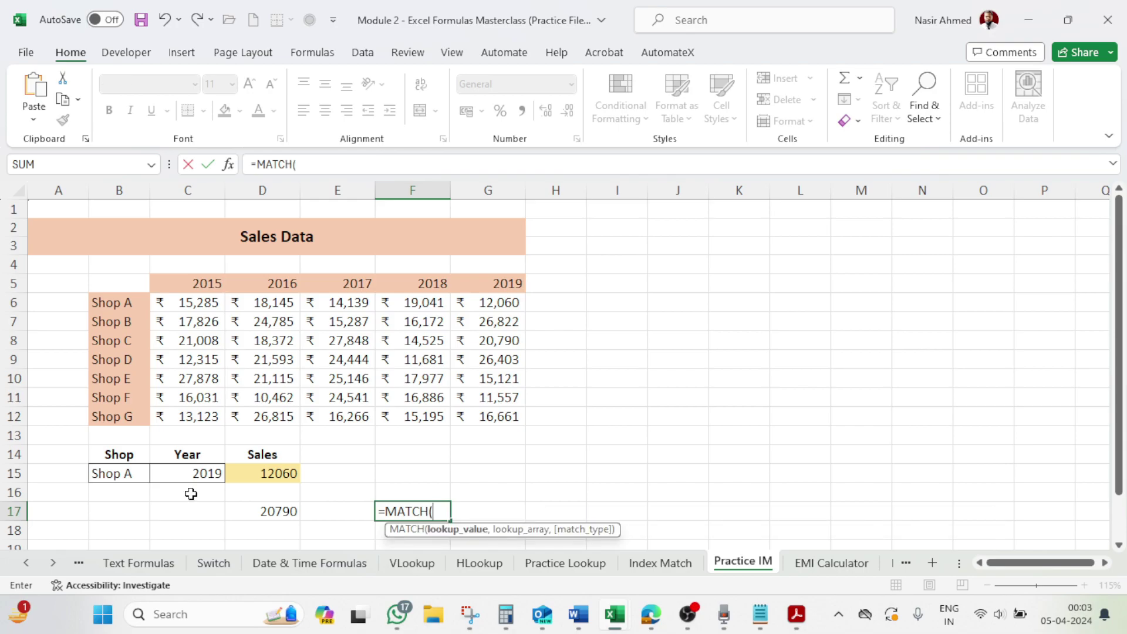
click(183, 471)
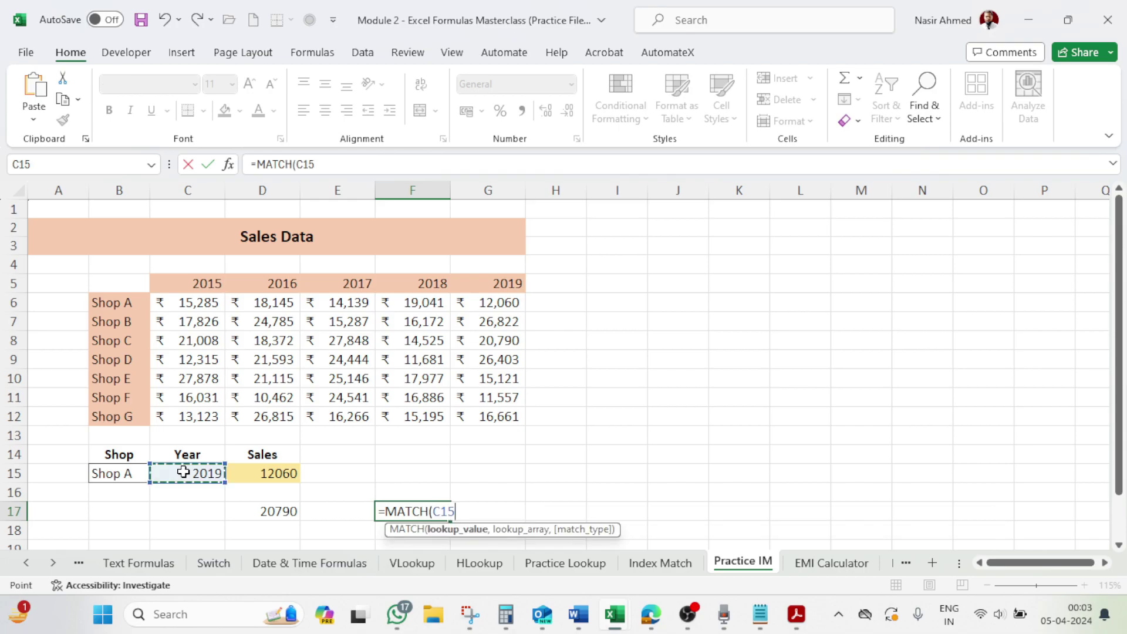
text(,)
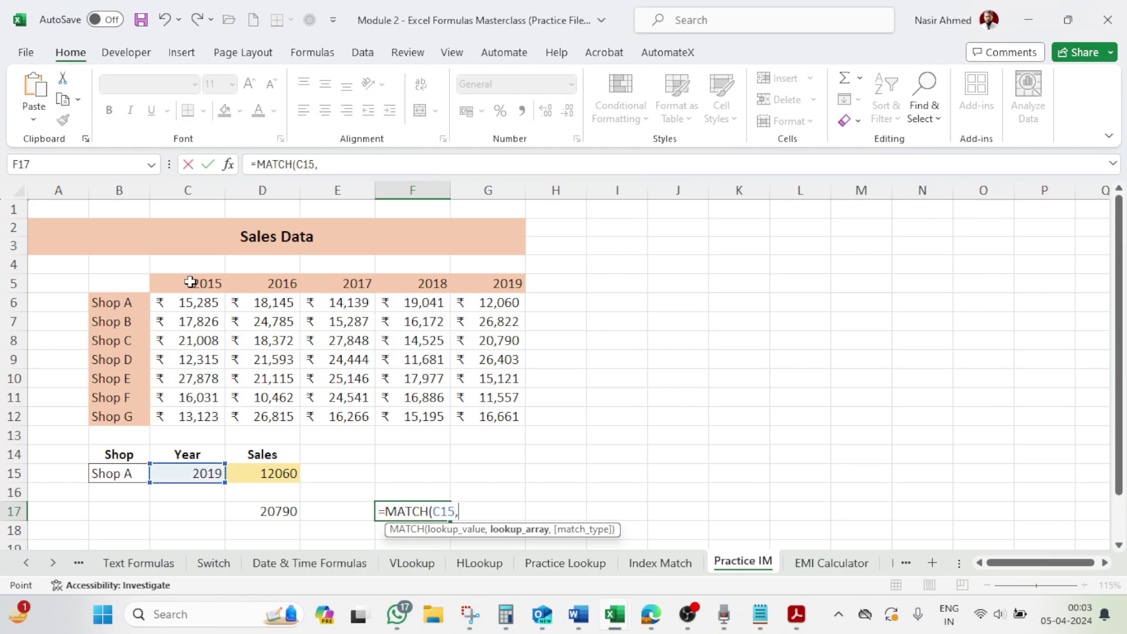
drag(190, 283, 470, 281)
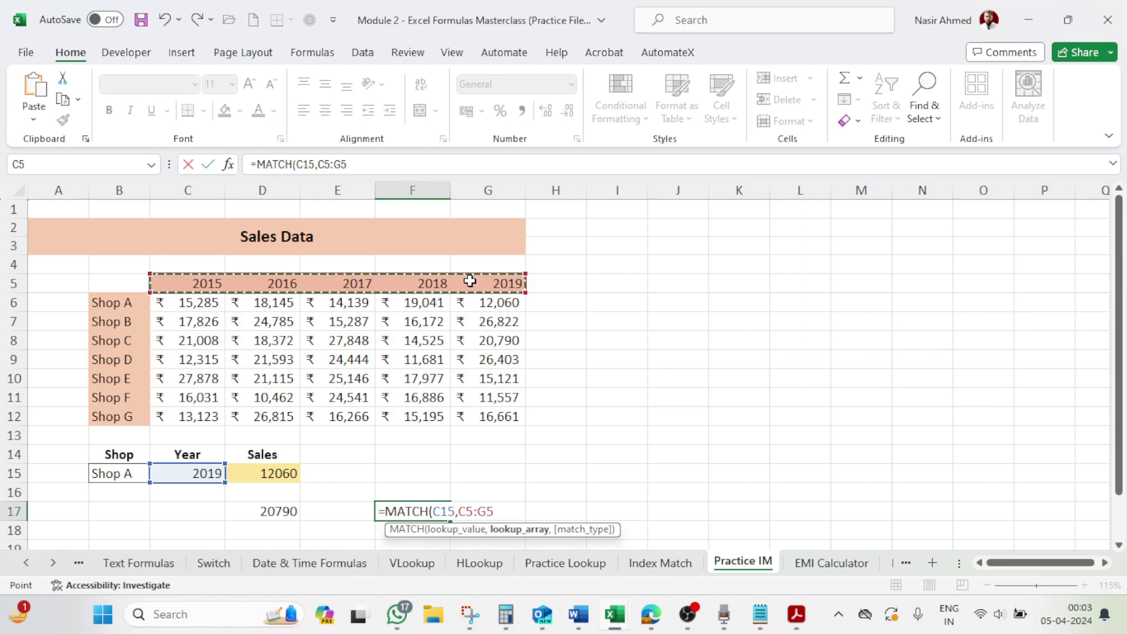
text(,)
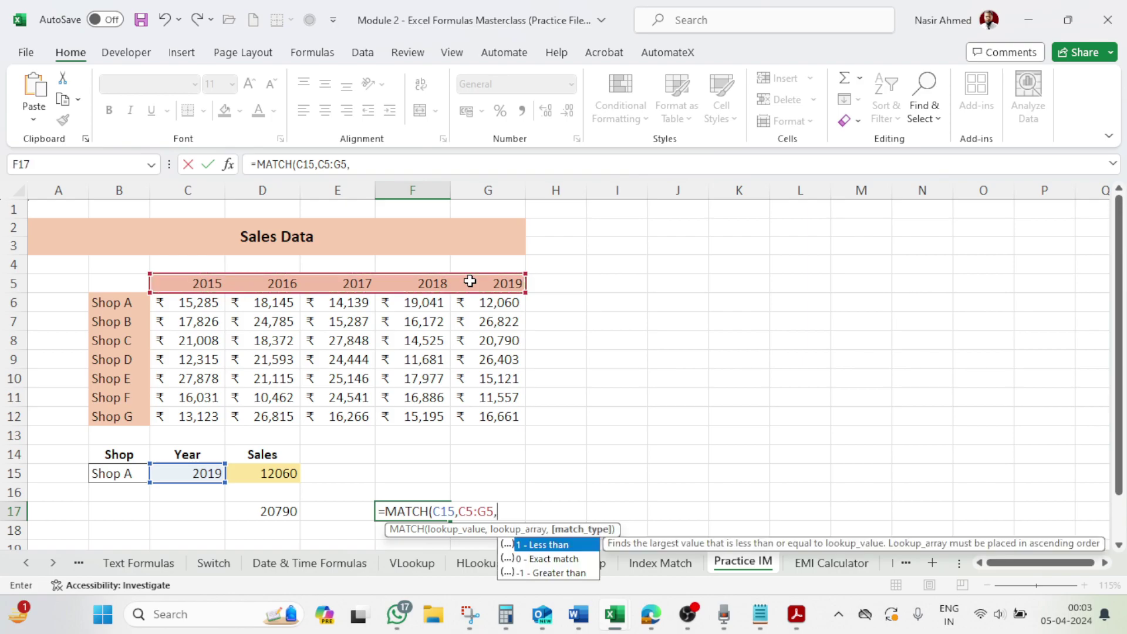
text(0)
key(Return)
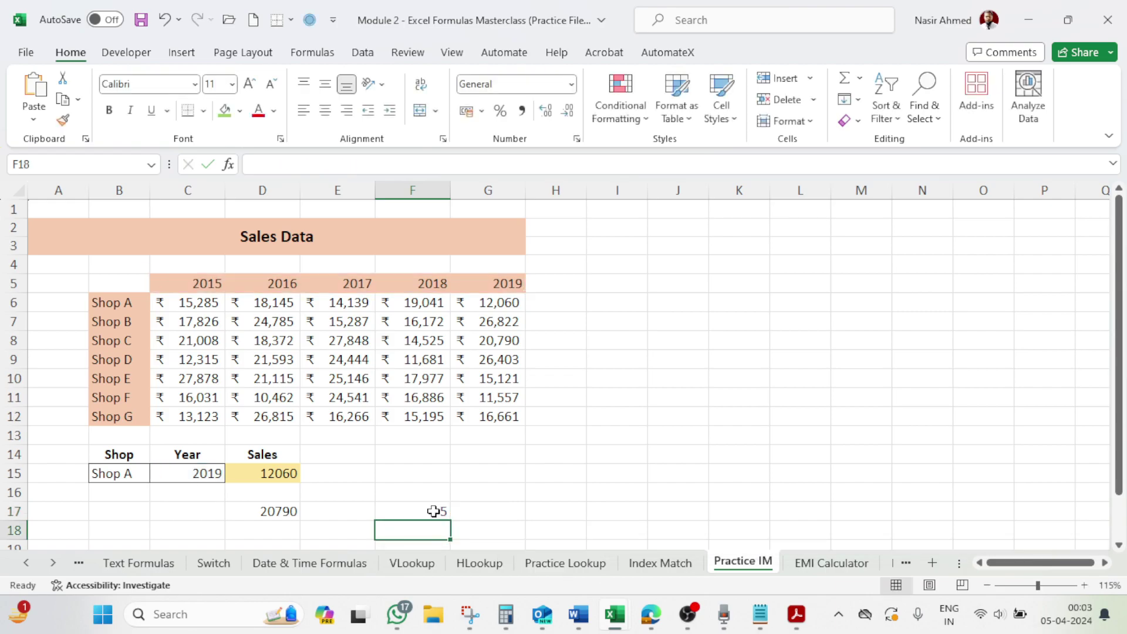
Count along the year headers to confirm 2019 is the fifth position
click(434, 511)
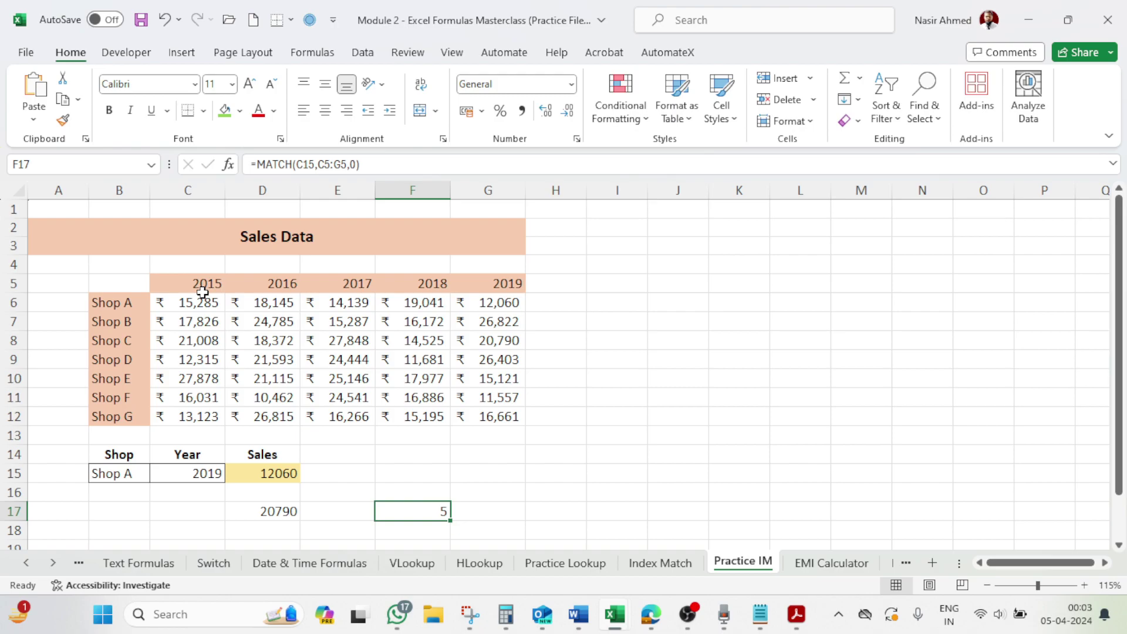
click(120, 283)
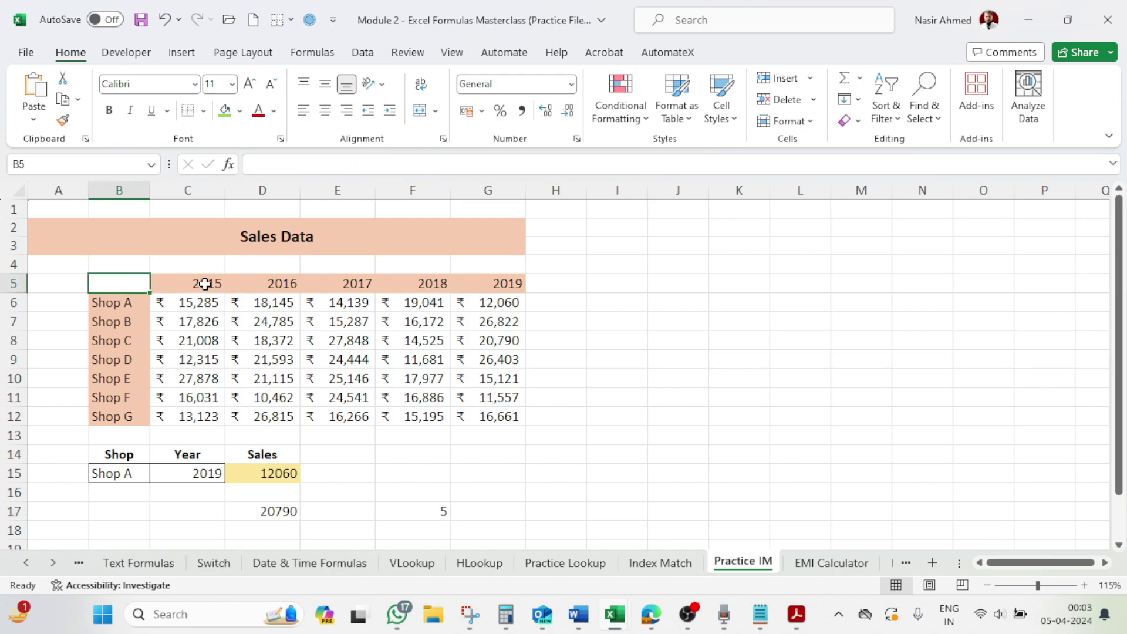
click(337, 283)
click(433, 284)
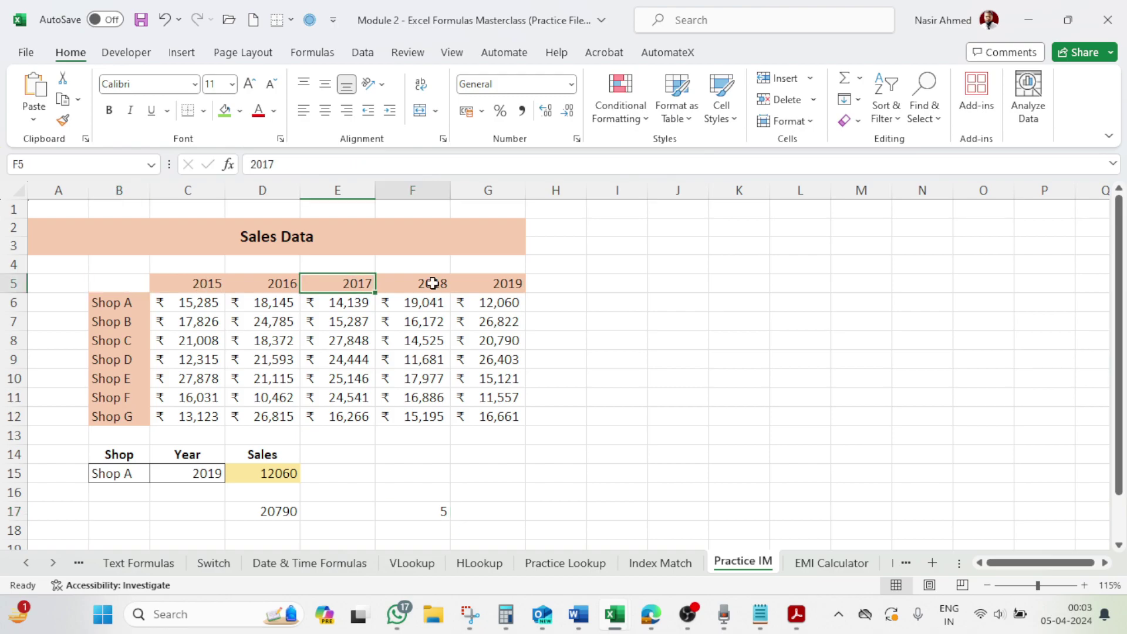
click(440, 514)
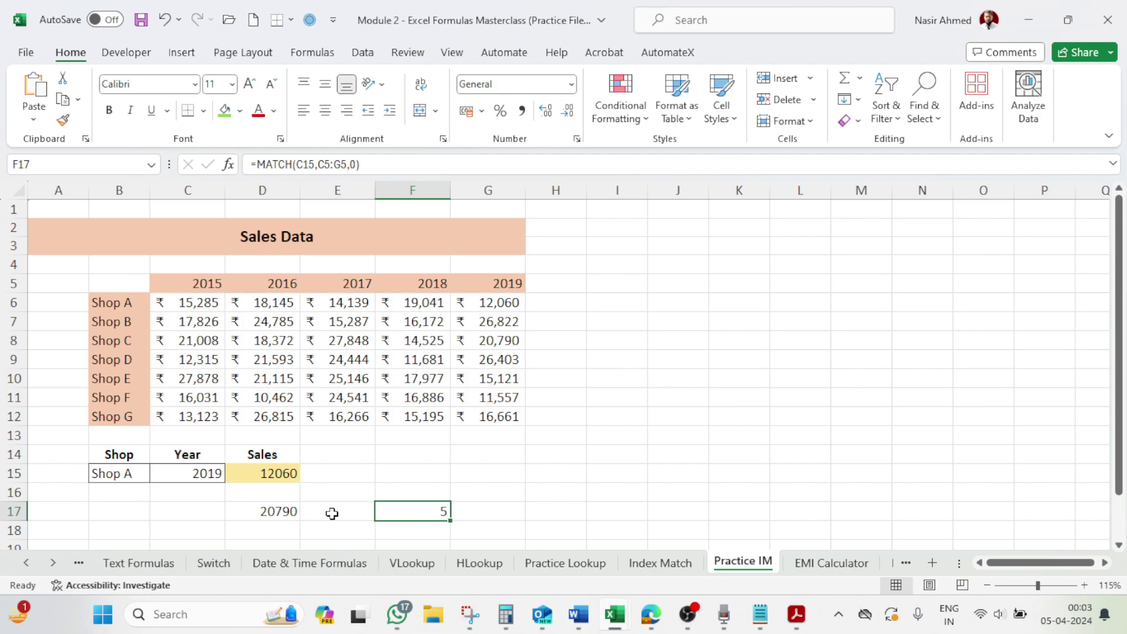
key(Up)
key(Up)
key(Left)
key(Left)
key(Left)
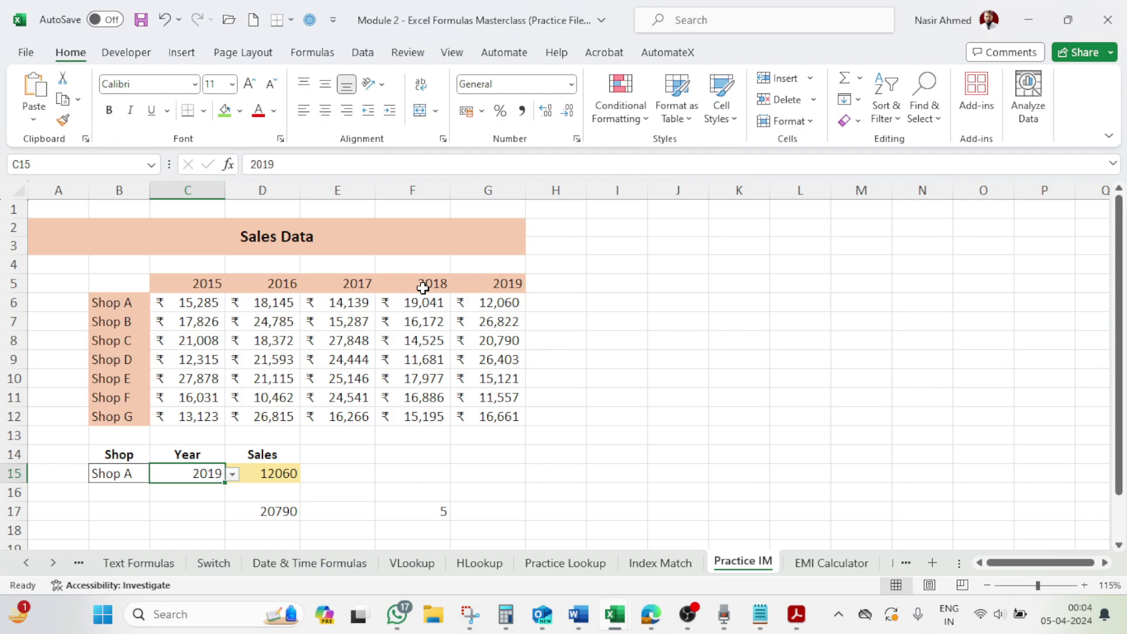
key(Up)
key(Up)
key(Up)
key(Right)
key(Right)
key(Right)
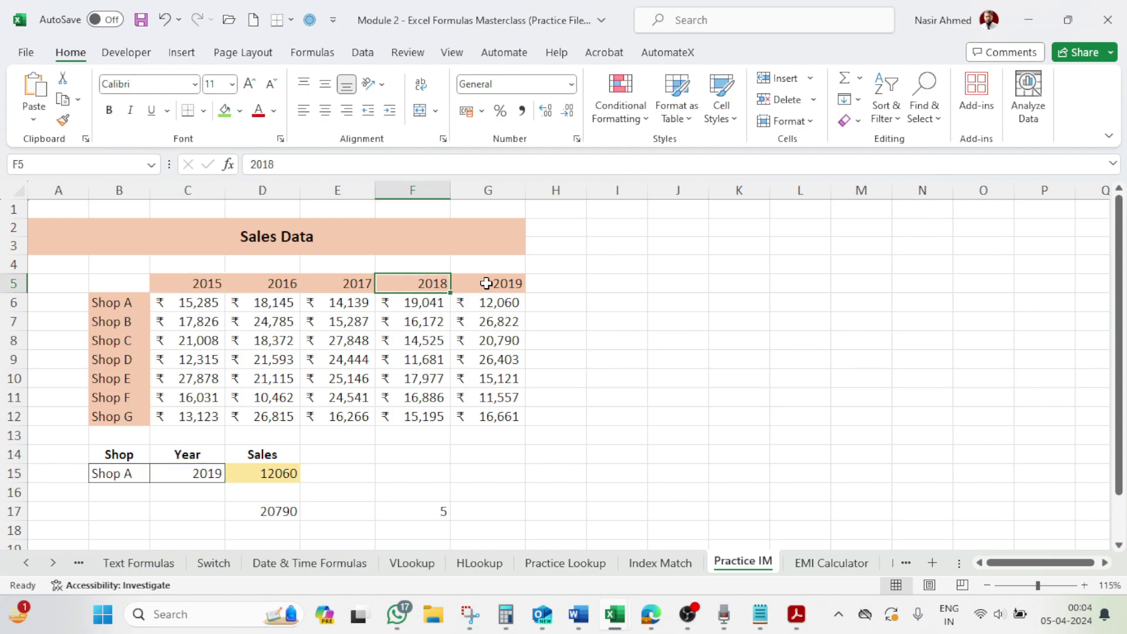
key(Right)
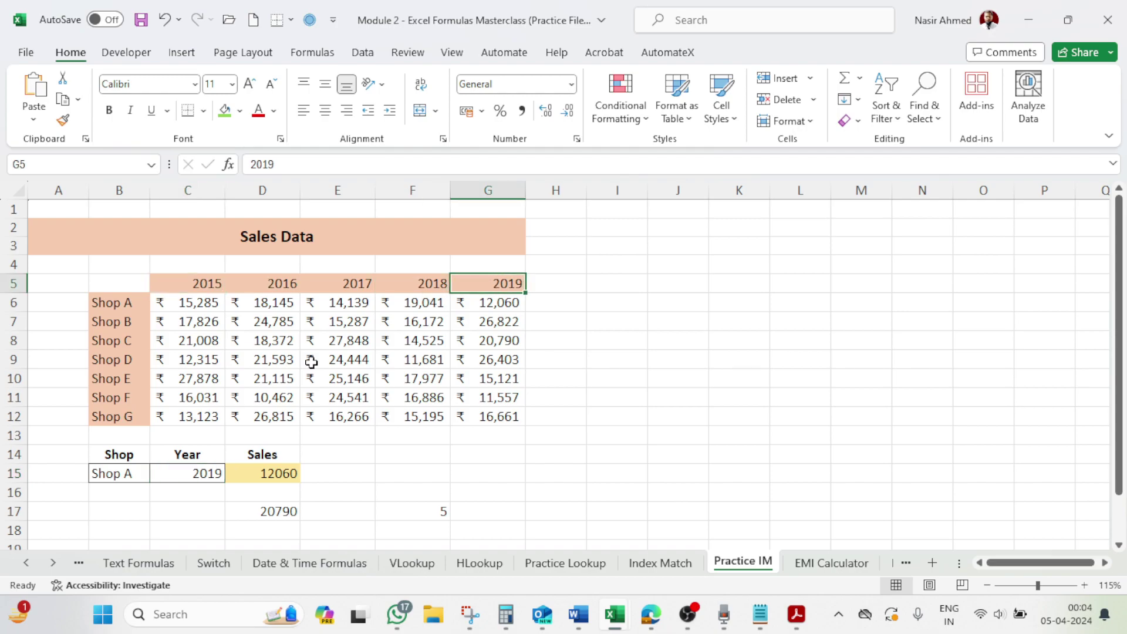
click(411, 533)
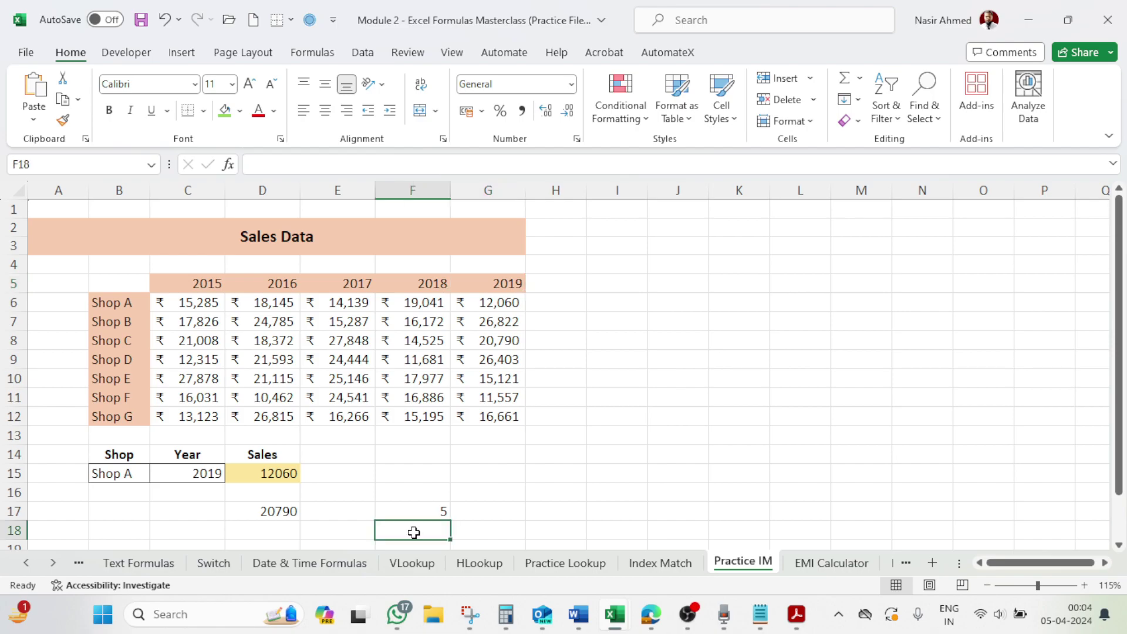
Enter =MATCH(B15,B5:B12,0) in F18, returning 2 for Shop A
text(MATCH)
key(BackSpace)
key(BackSpace)
key(BackSpace)
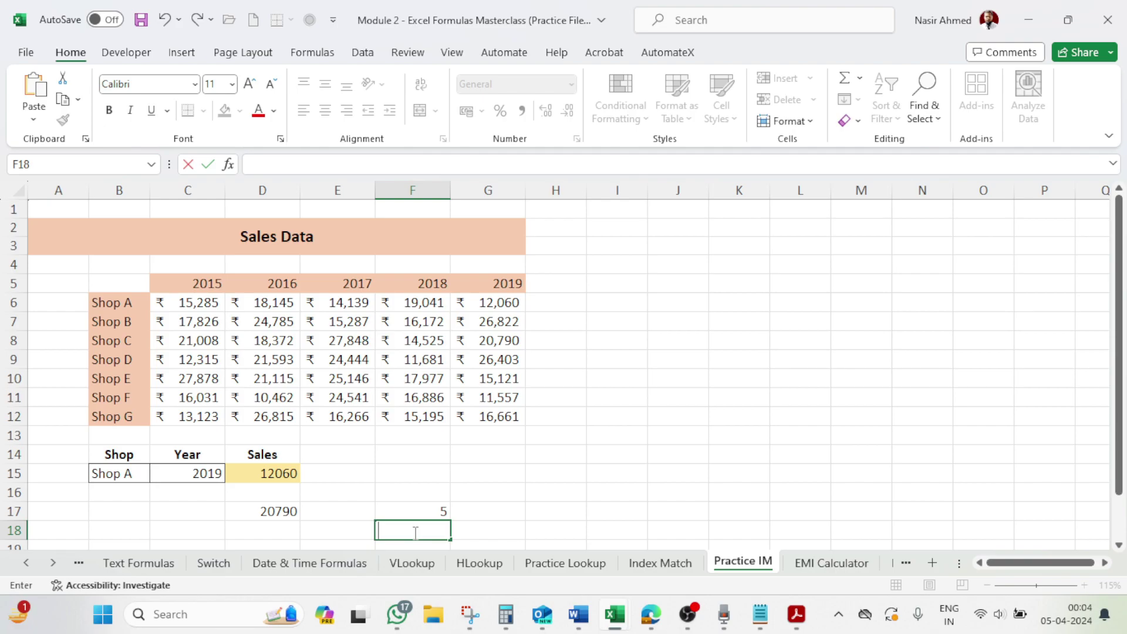
text(=MATCH()
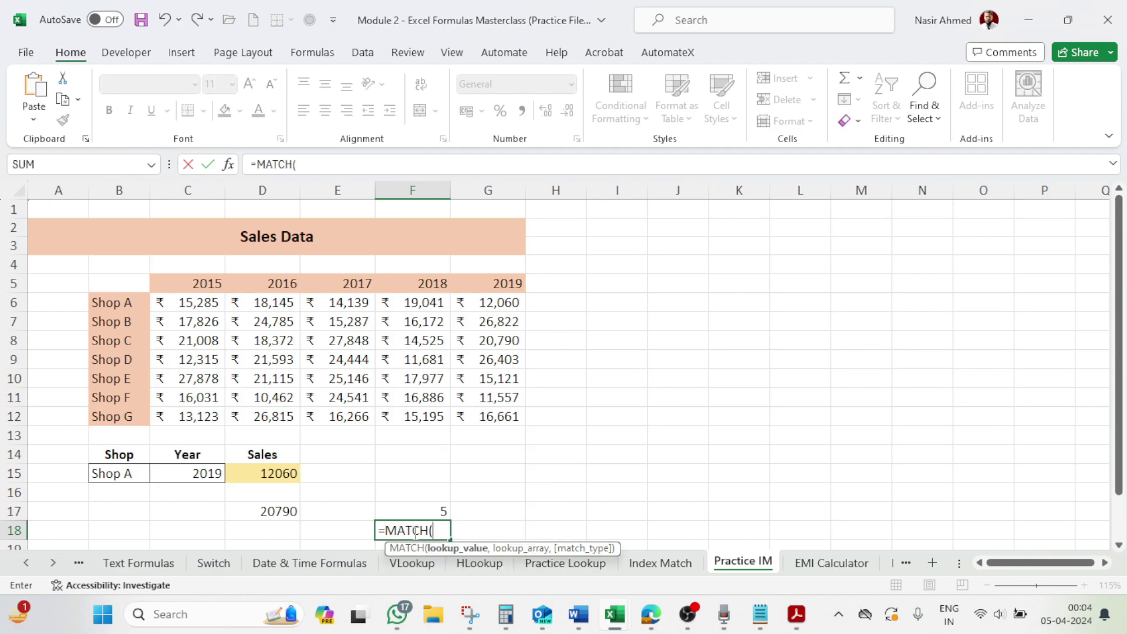
click(104, 474)
text(,)
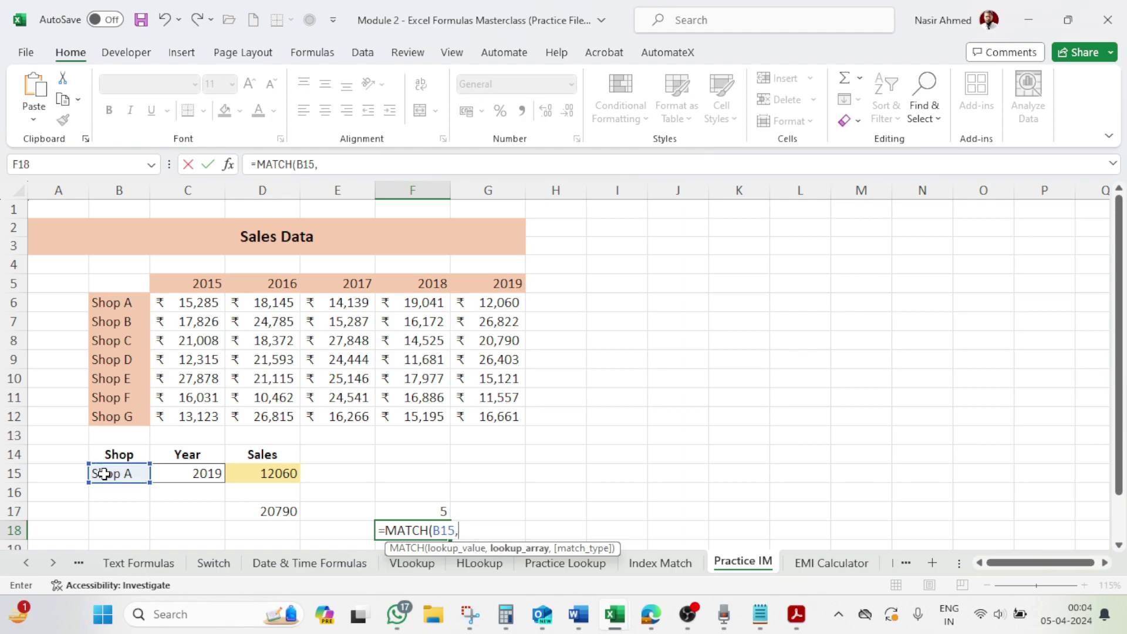
drag(133, 284, 122, 418)
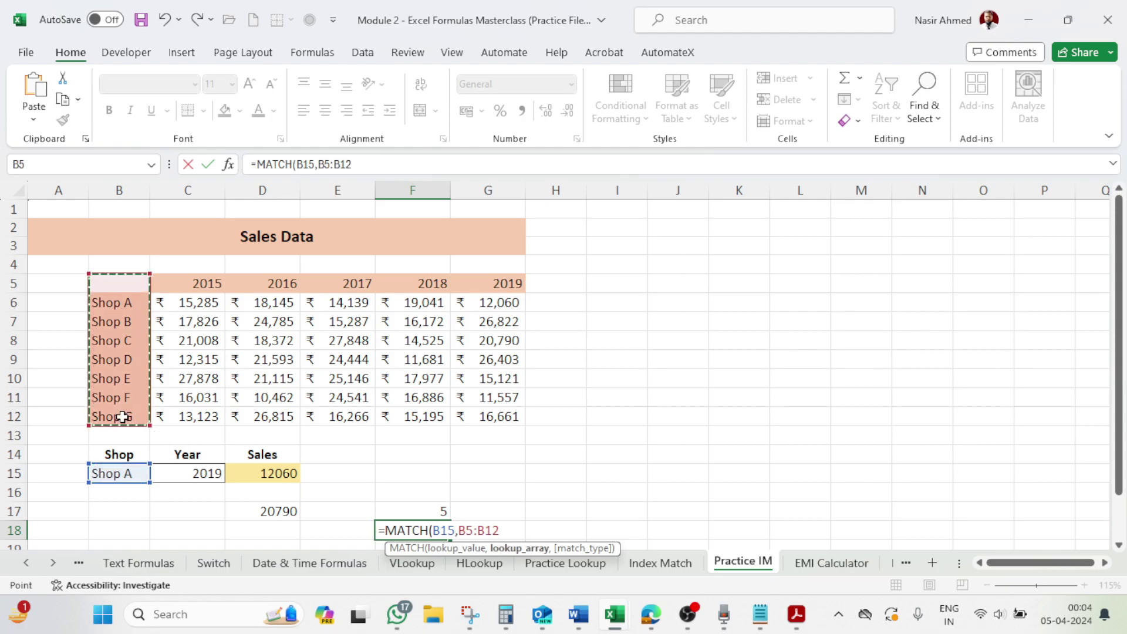
text(,)
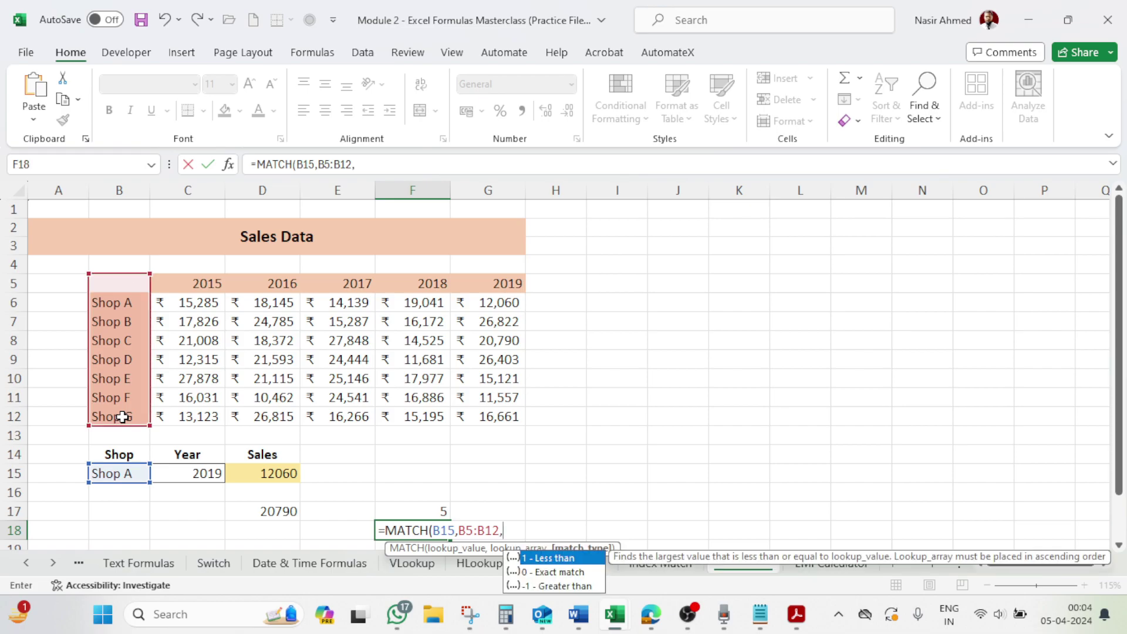
text())
key(Left)
text(0)
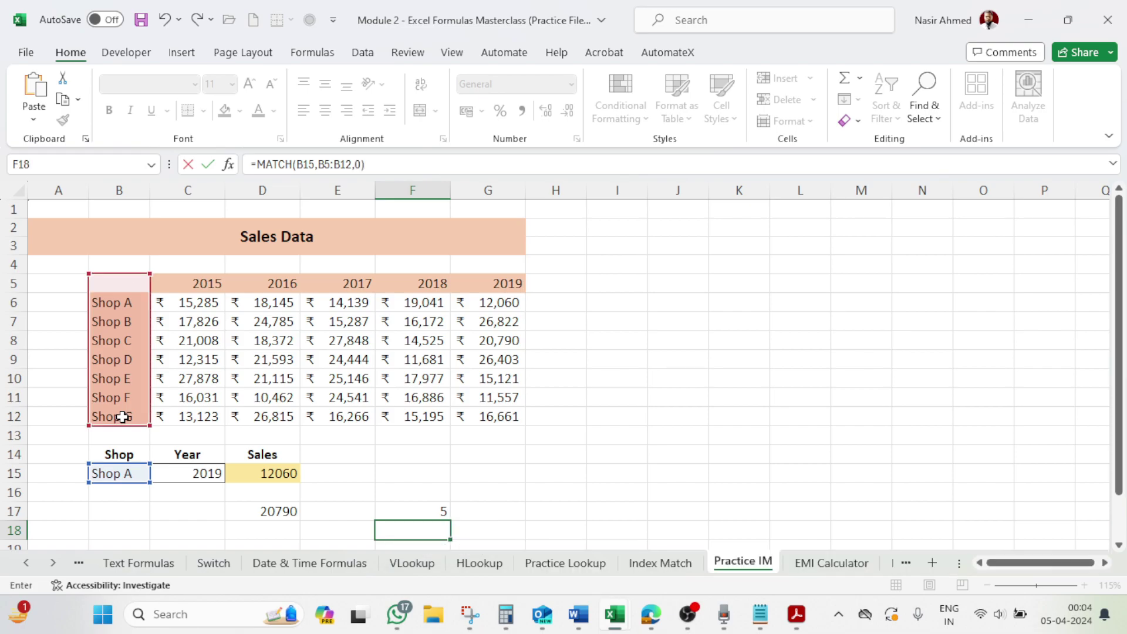
key(Return)
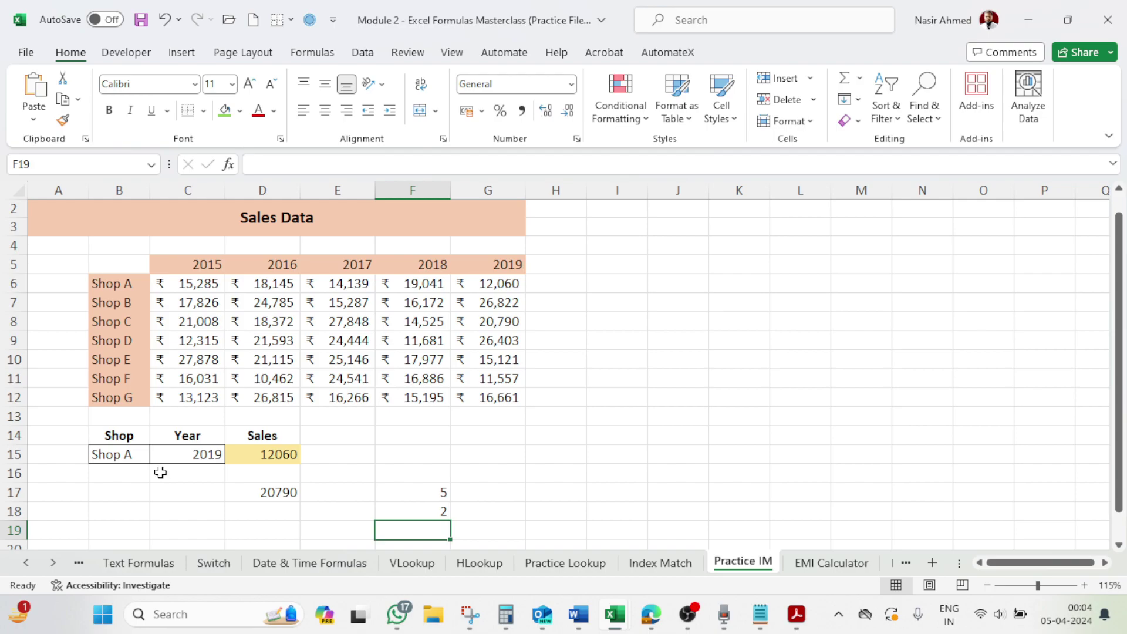
click(141, 455)
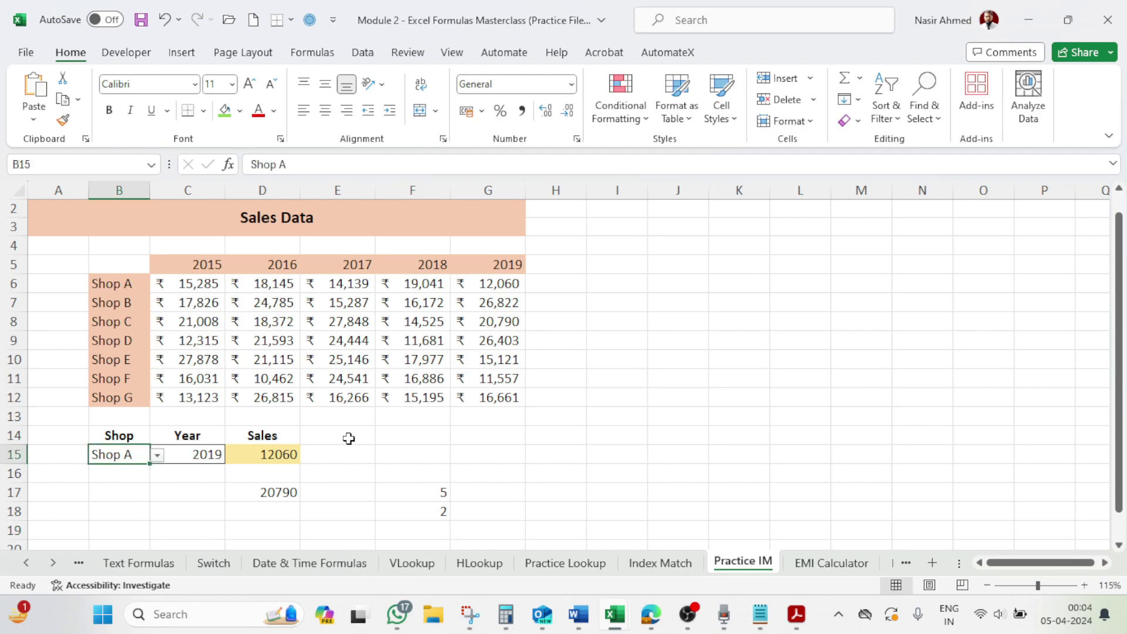
Widen F17's year lookup range from C5:G5 to B5:G5
double_click(411, 492)
drag(161, 256, 102, 284)
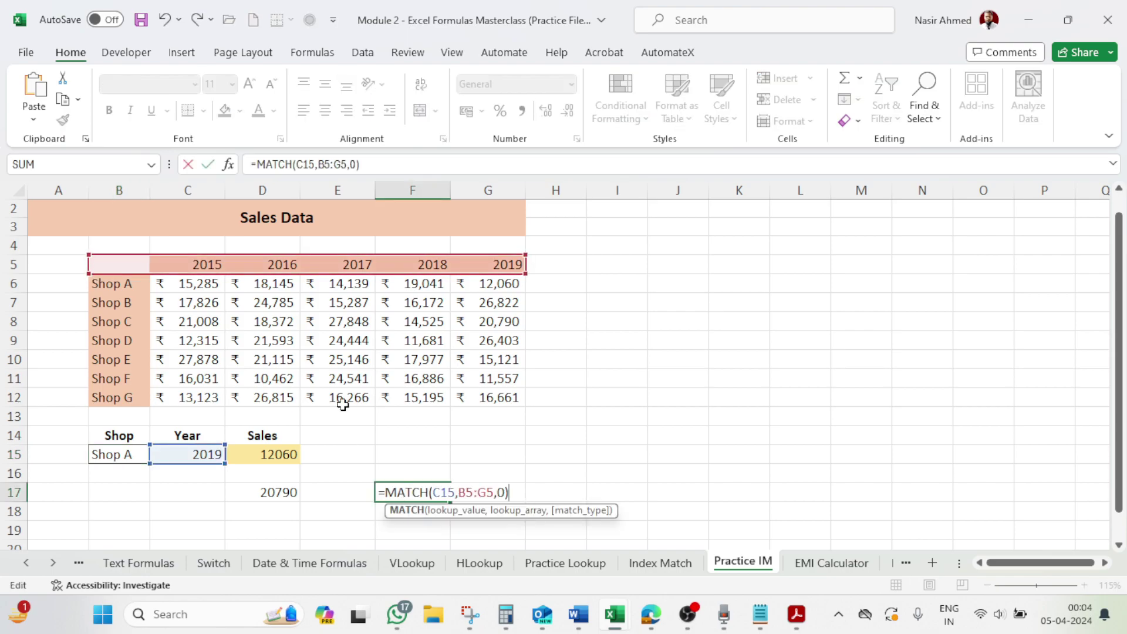
key(Return)
Count row 5 from blank B5 to the 2019 header, confirming position 6
click(437, 496)
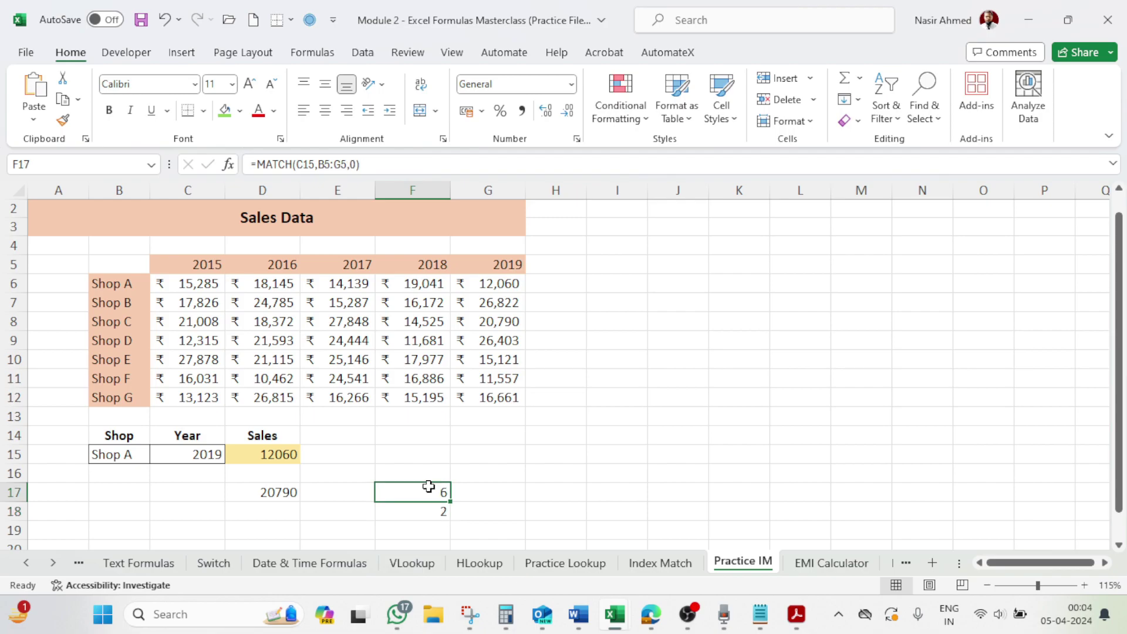
click(136, 268)
click(221, 266)
click(276, 266)
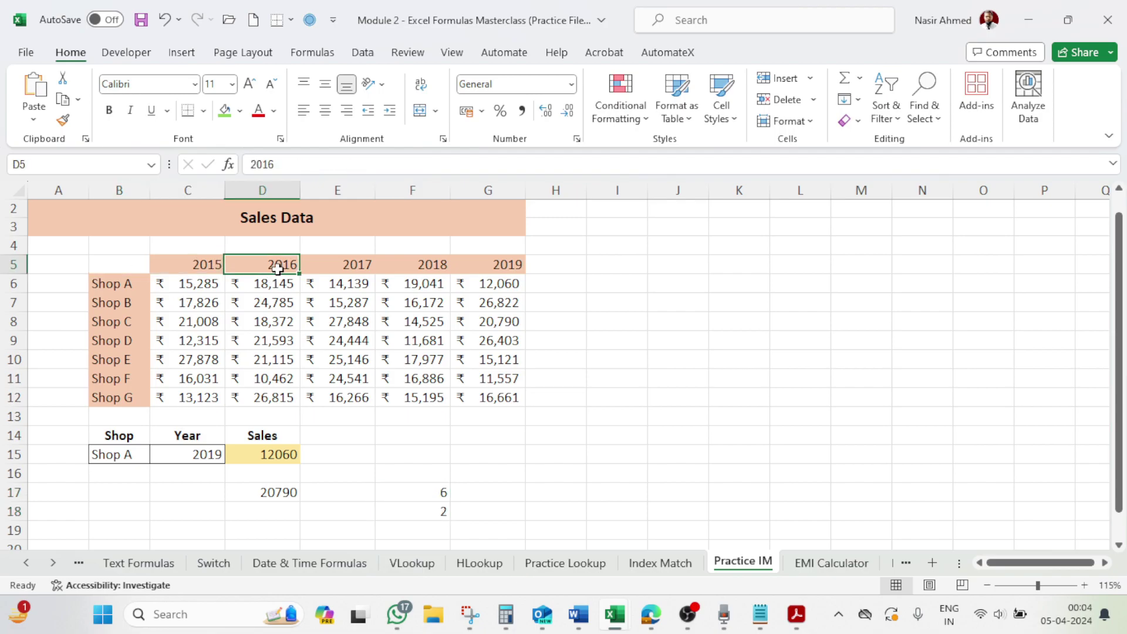
click(335, 263)
click(428, 263)
click(503, 263)
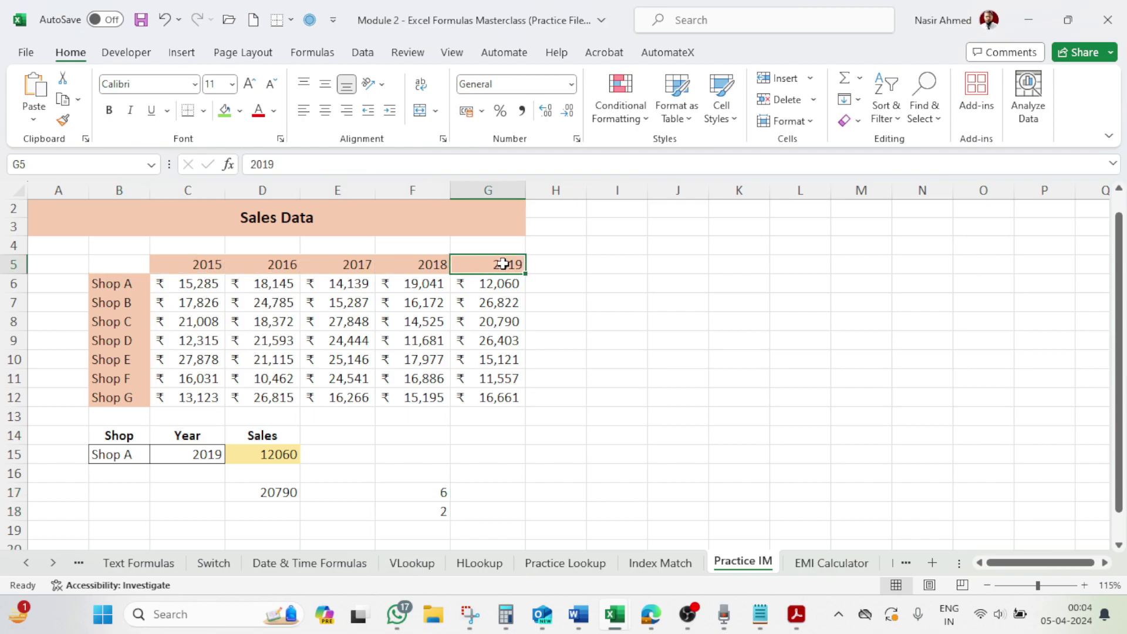
click(120, 263)
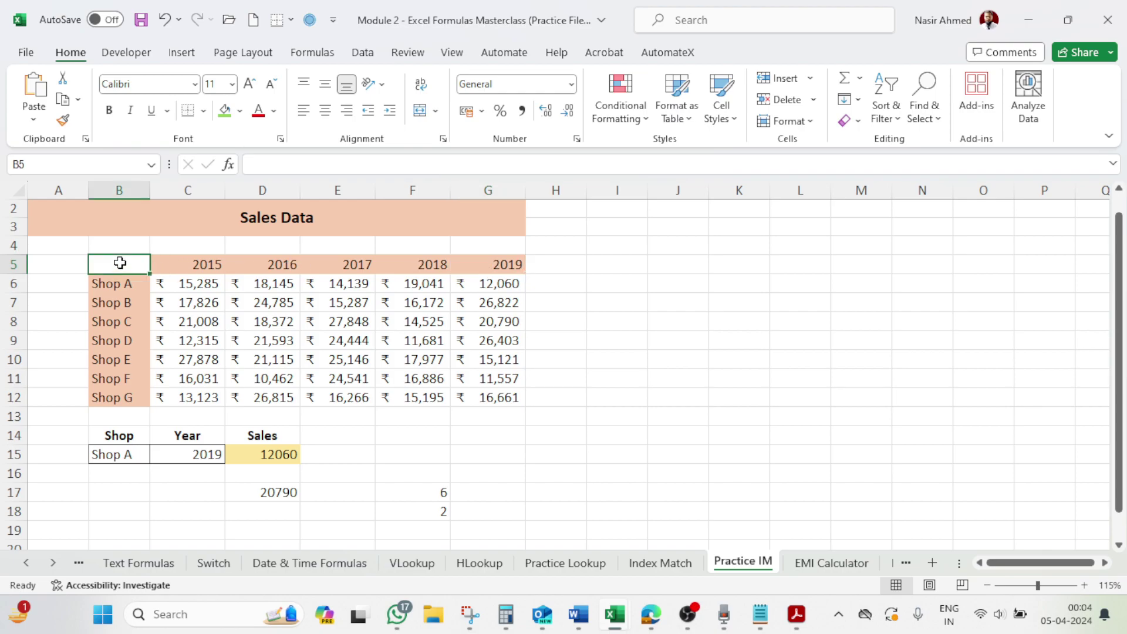
click(440, 491)
click(287, 495)
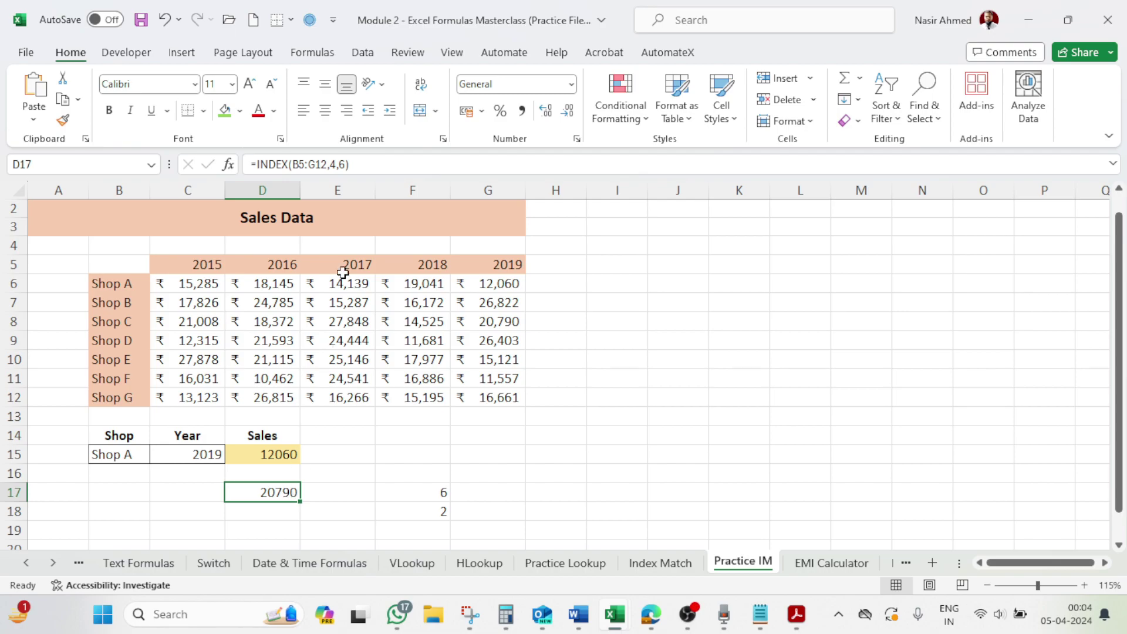
click(332, 164)
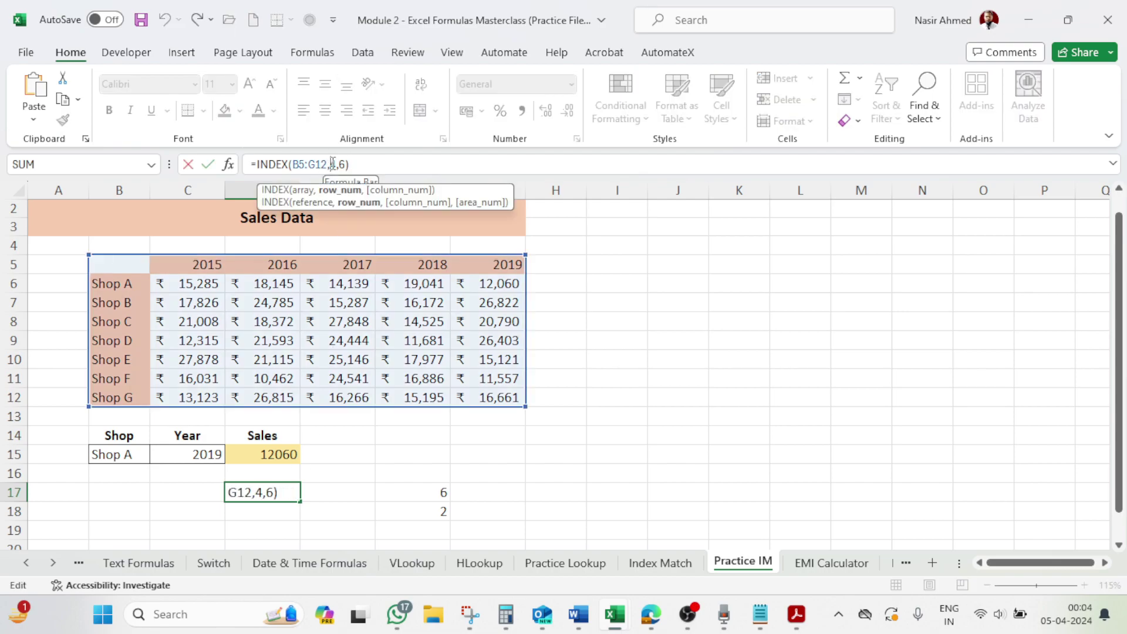
click(261, 493)
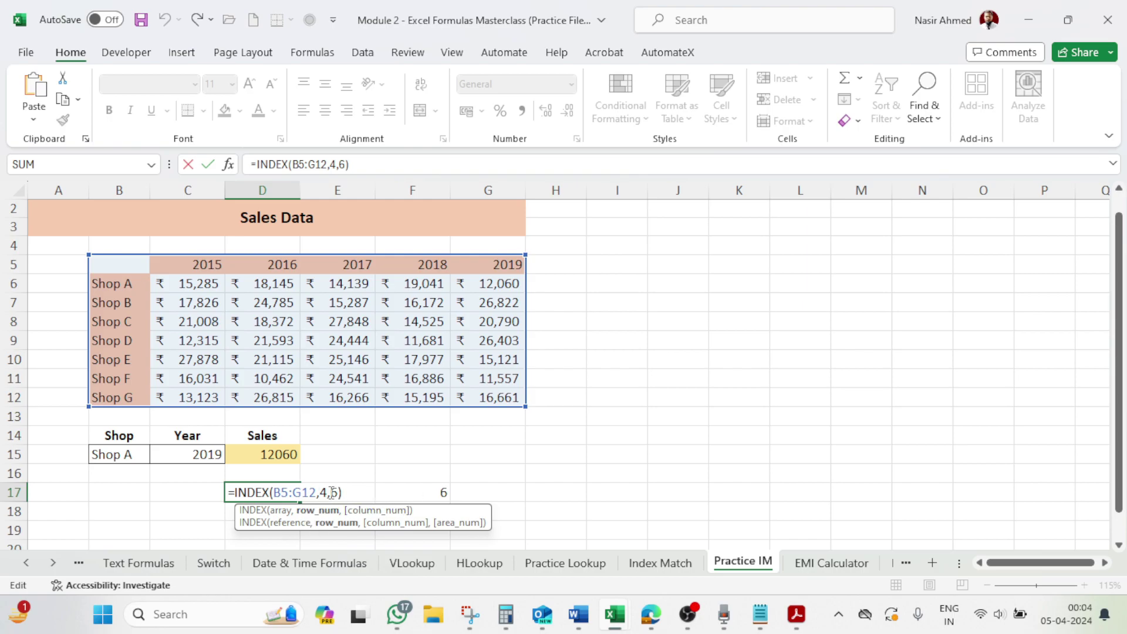
key(Right)
key(Right)
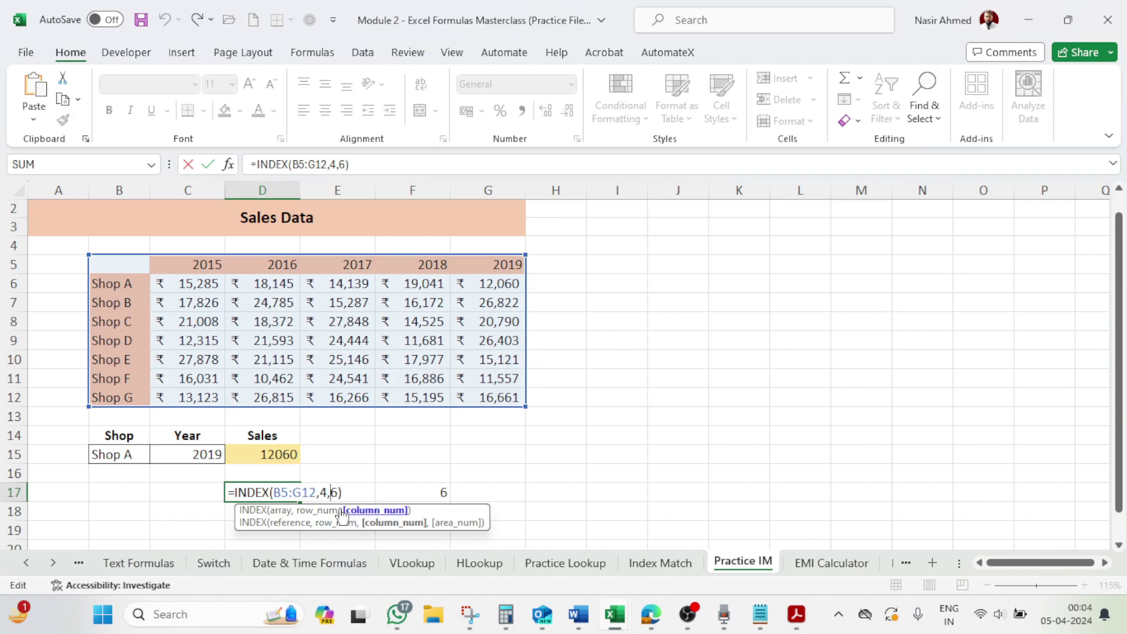
drag(242, 516, 346, 438)
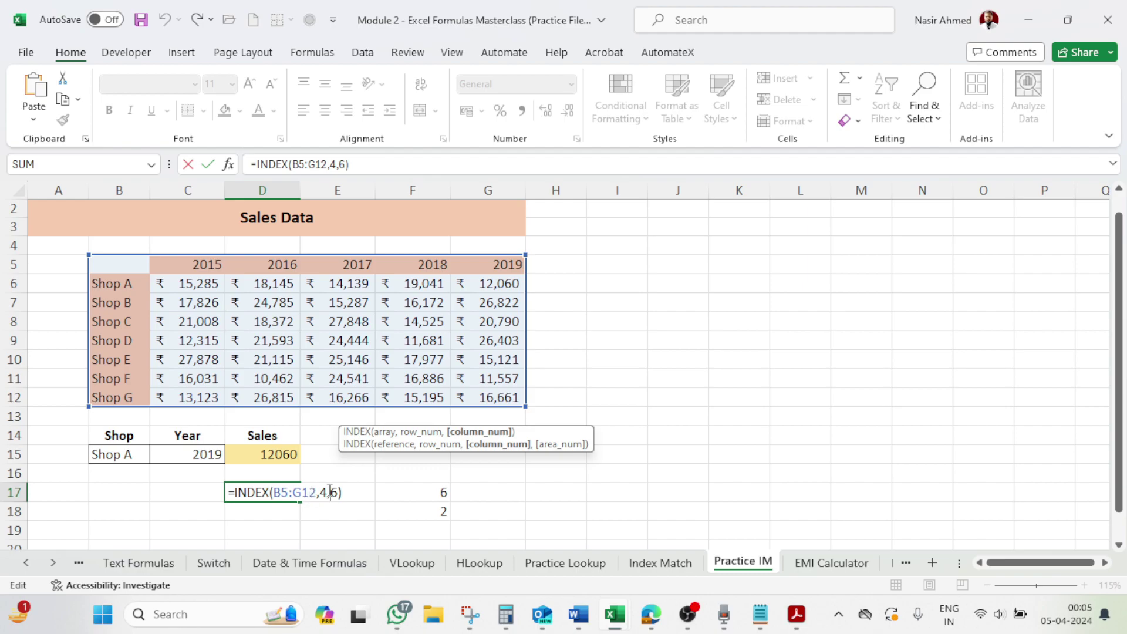
key(Return)
scroll(303, 526, down, 2)
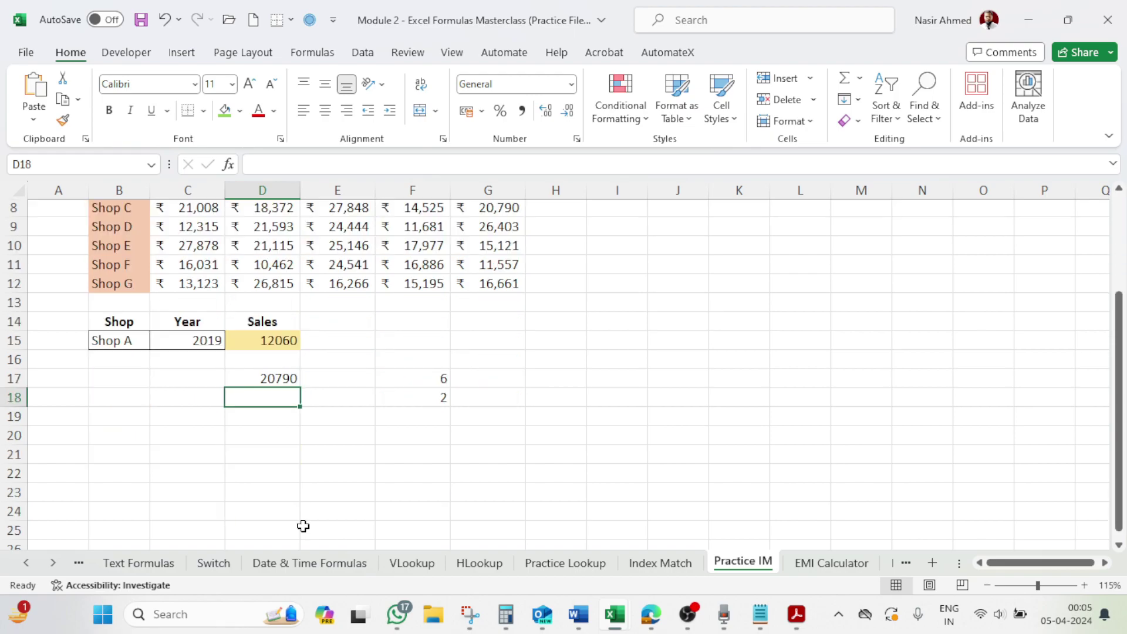
Start =INDEX( in D21 with the whole sales table B5:G12 as the array
click(287, 459)
text(=)
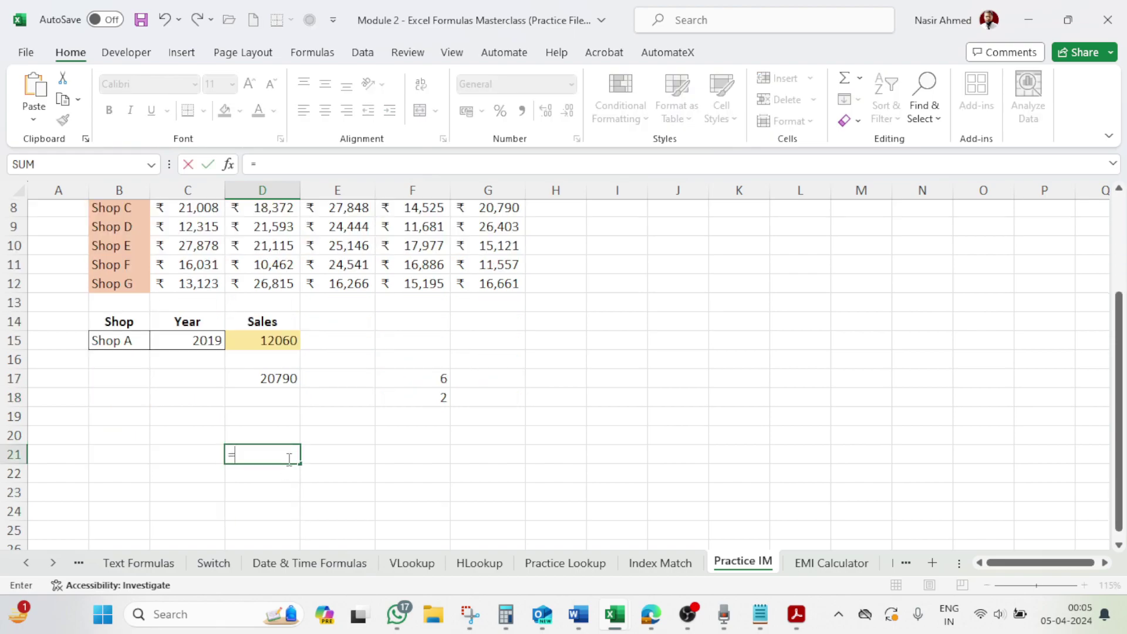
text(INDEX)
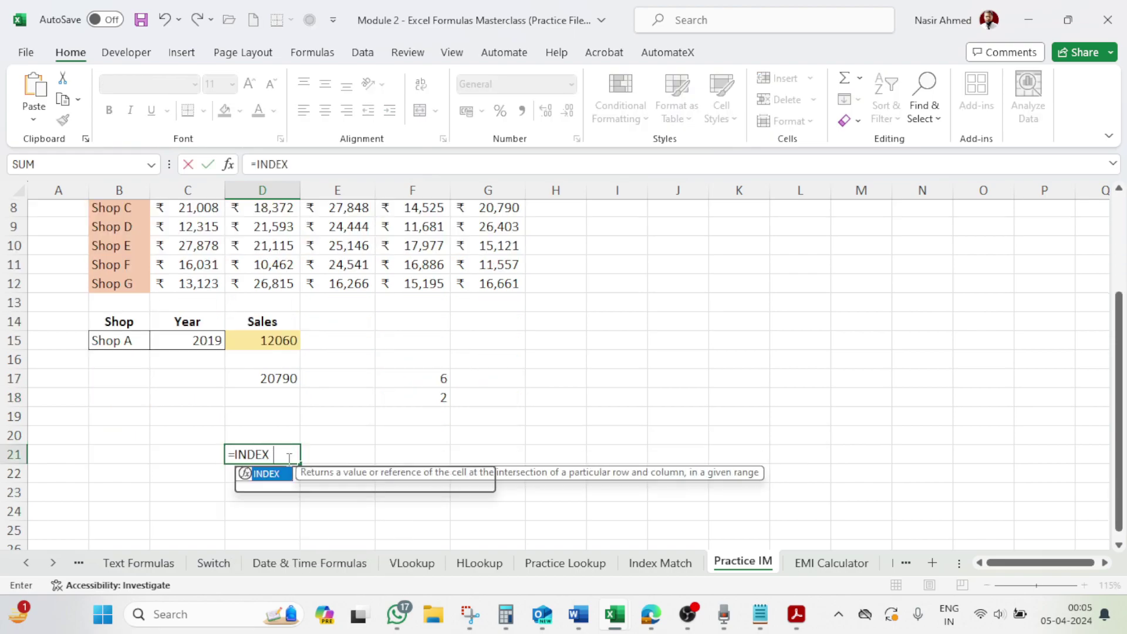
text(()
scroll(229, 291, up, 3)
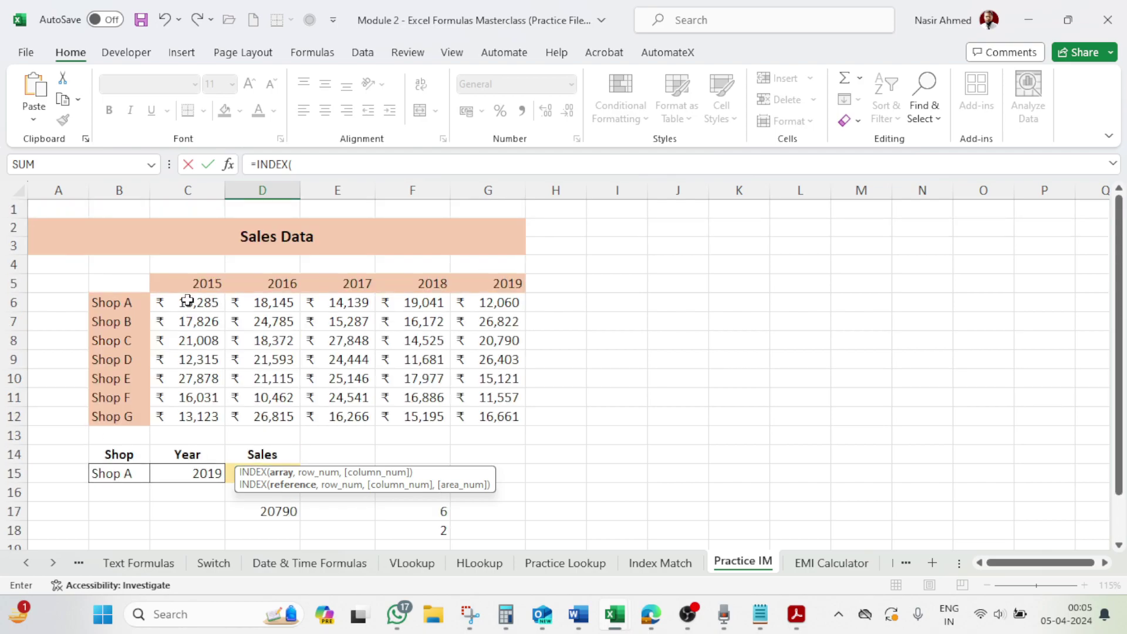
drag(122, 285, 526, 418)
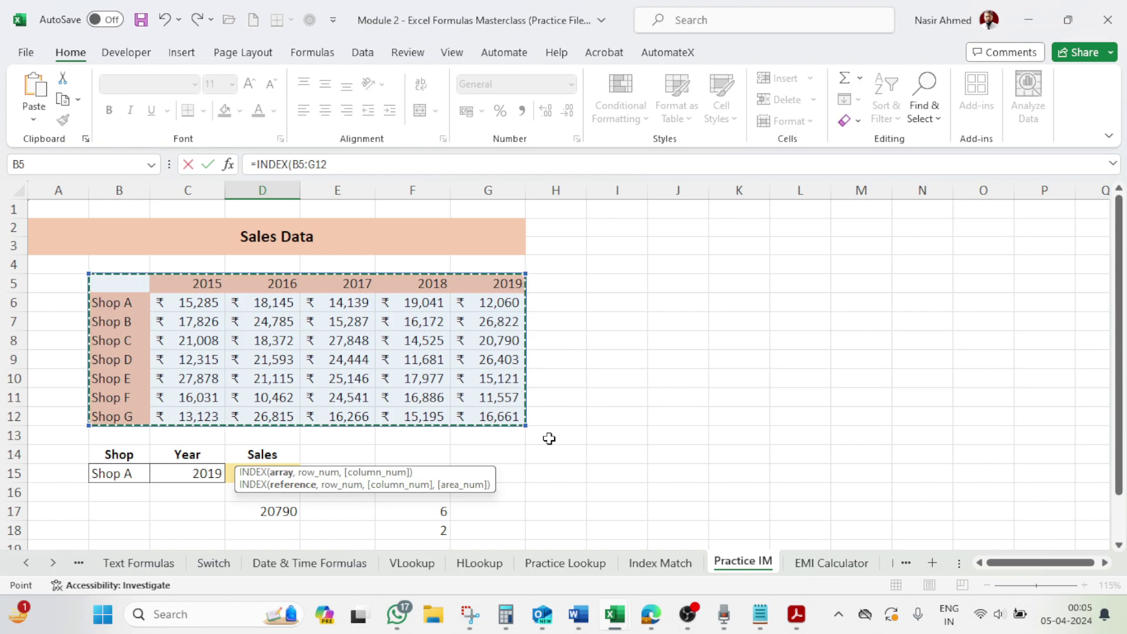
scroll(546, 437, down, 2)
text(,)
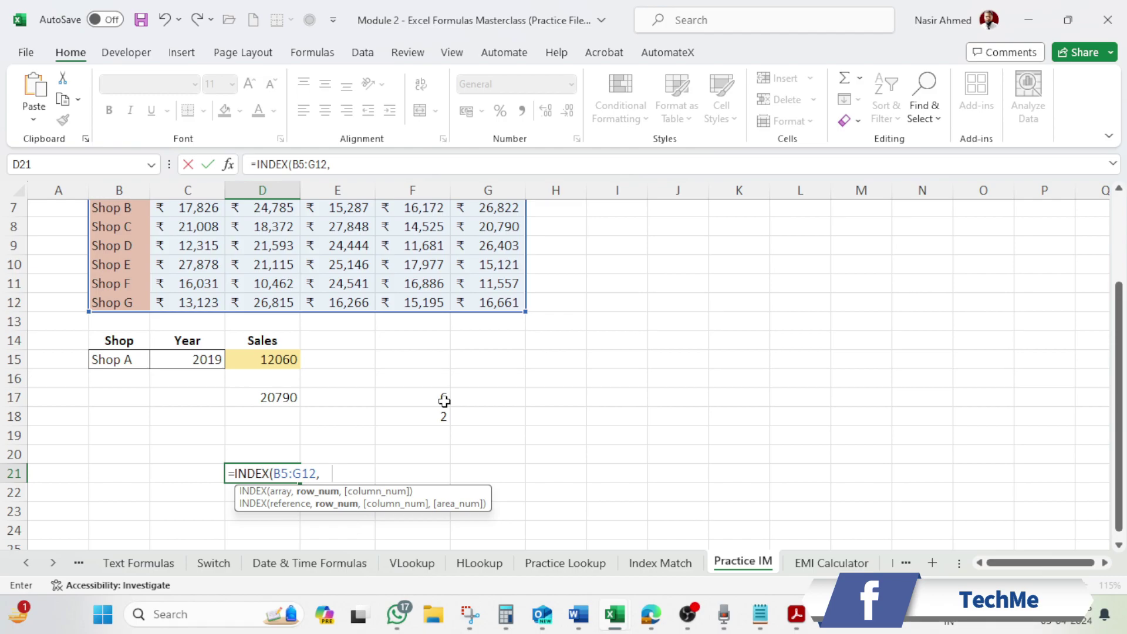
Nest MATCH(B15,B5:B12,0) as the INDEX row argument
text(MATCH()
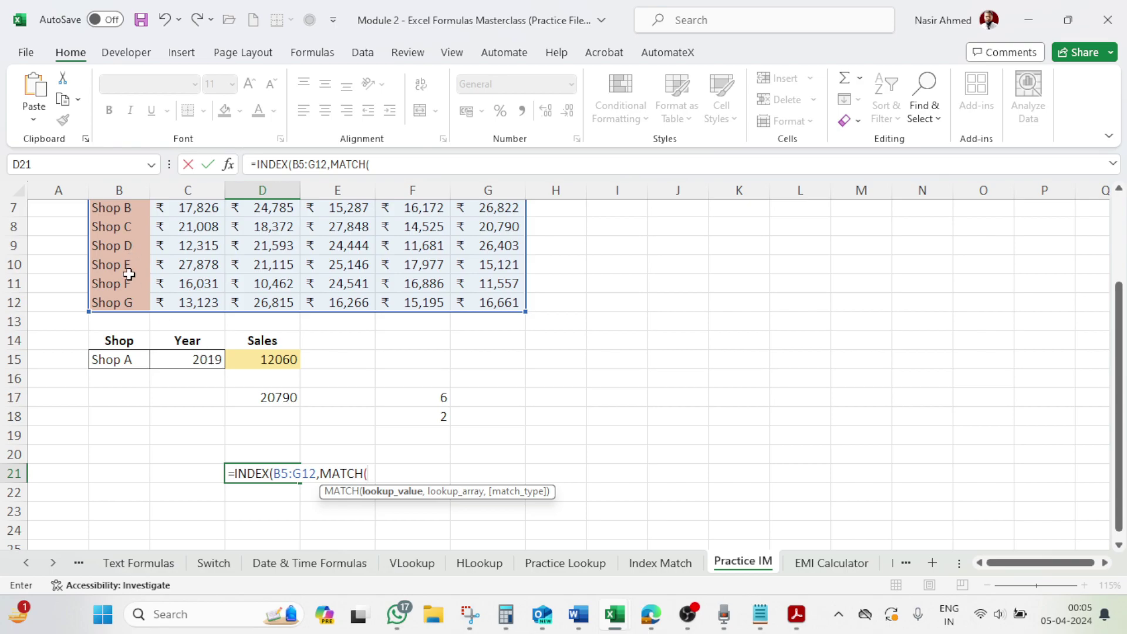
click(128, 358)
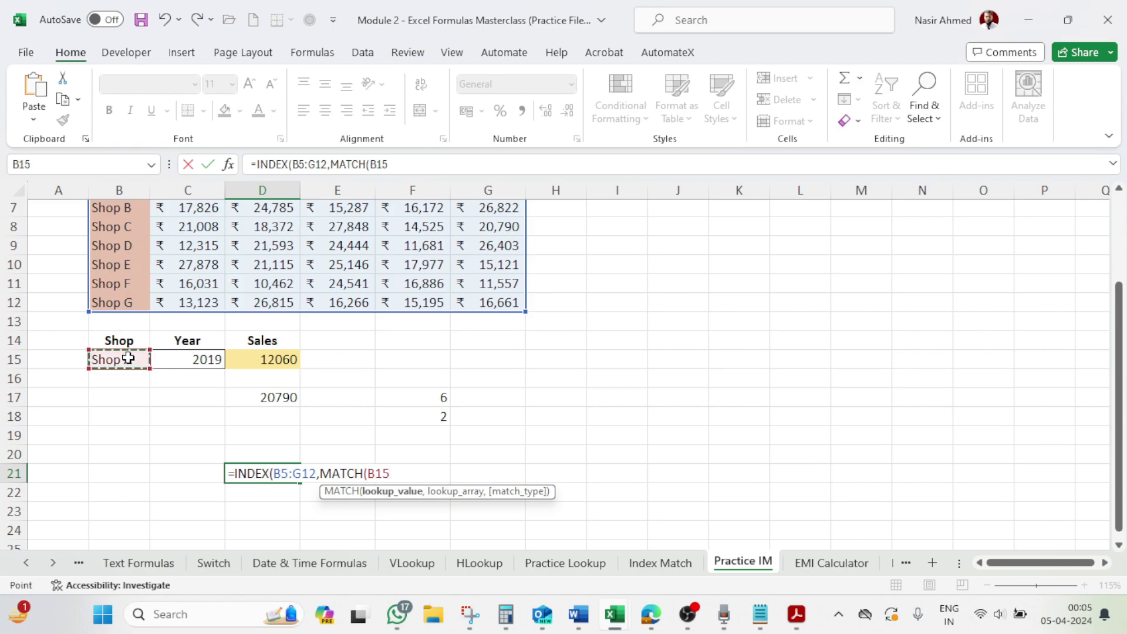
text(,)
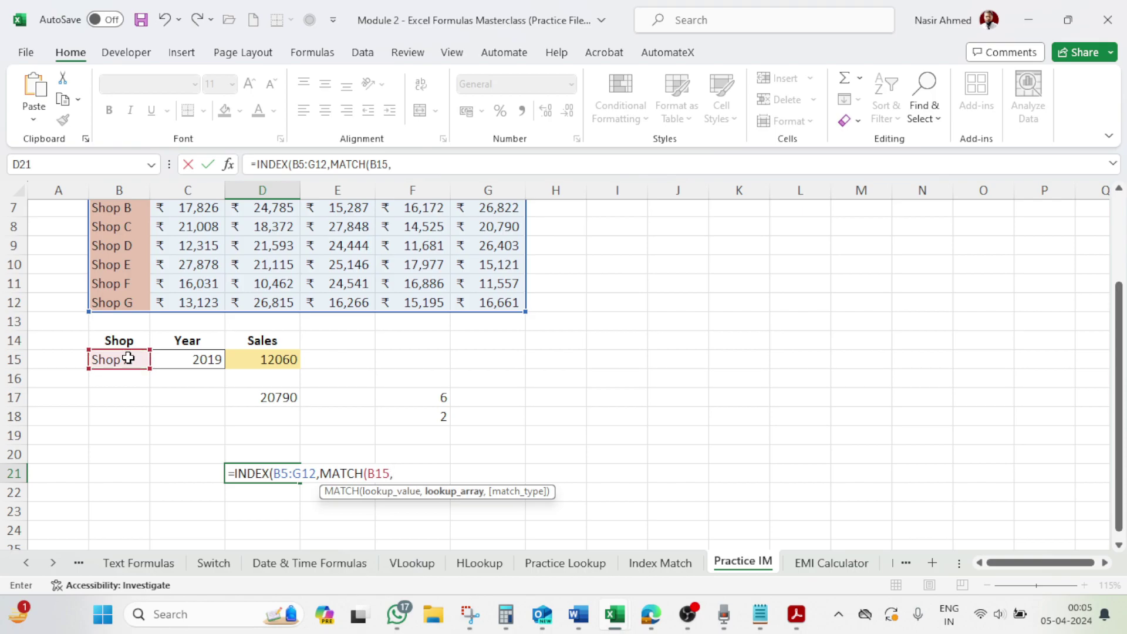
scroll(128, 358, up, 2)
drag(120, 284, 119, 419)
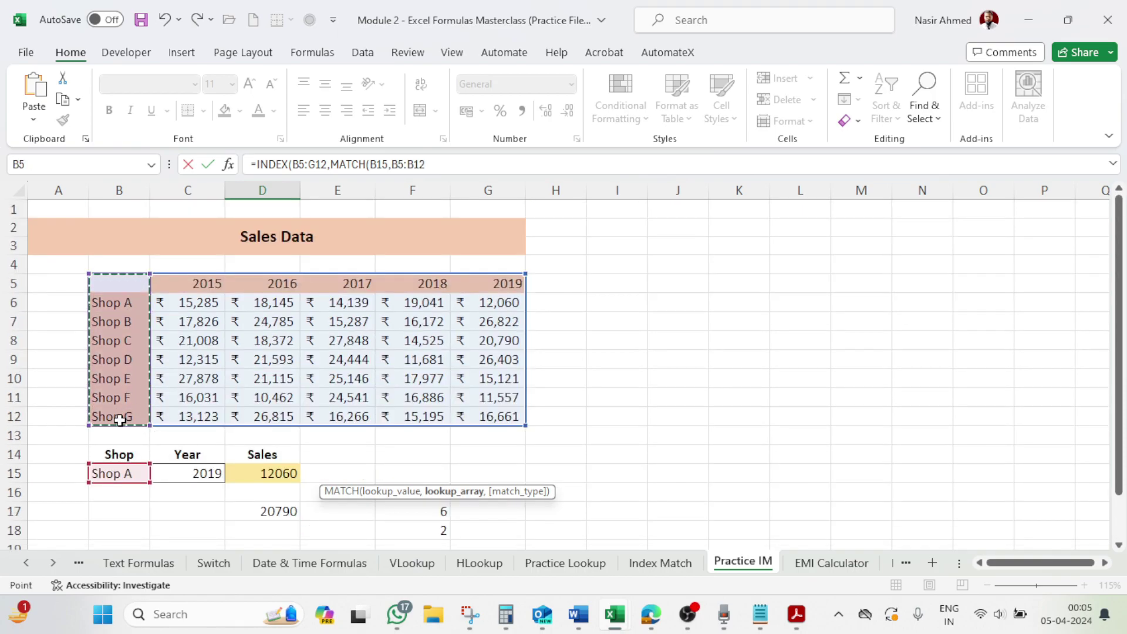
text(,)
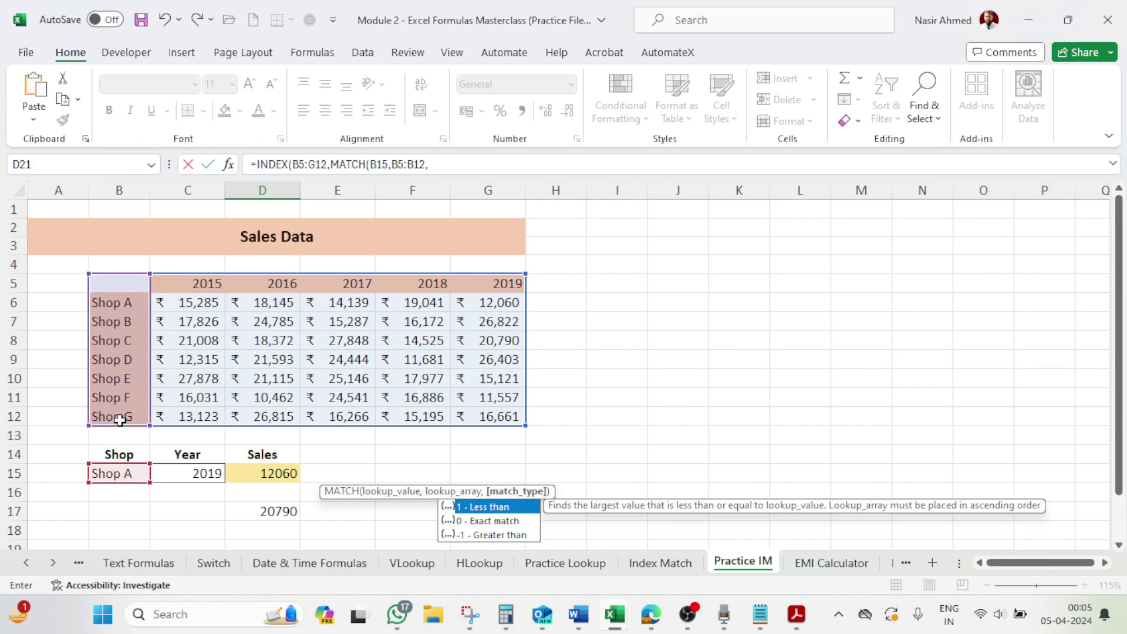
text(0))
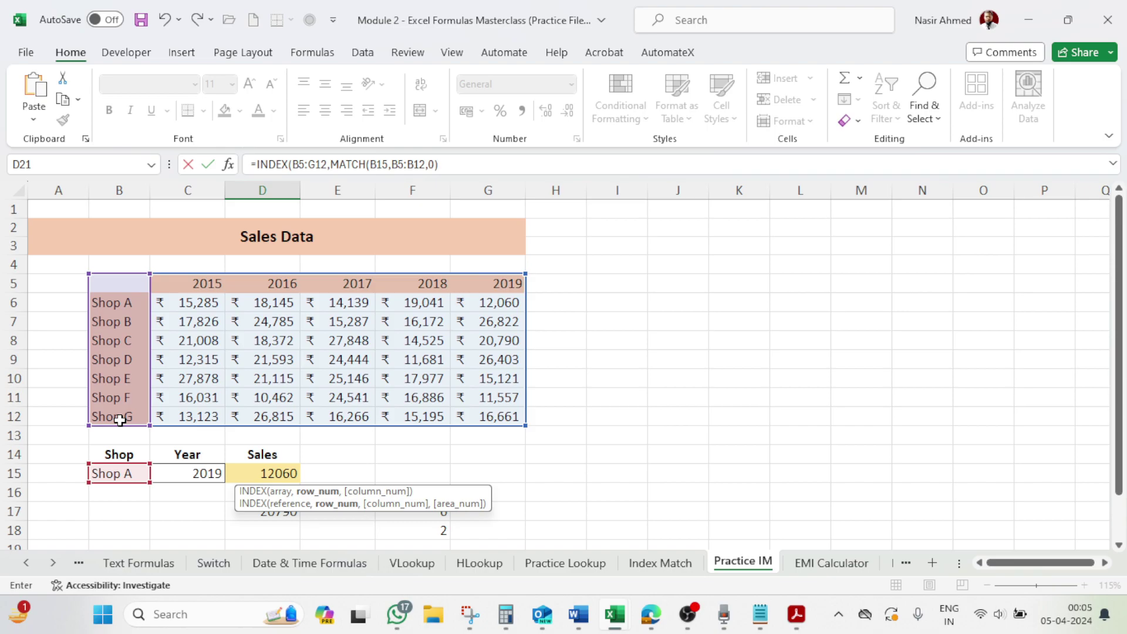
text(,)
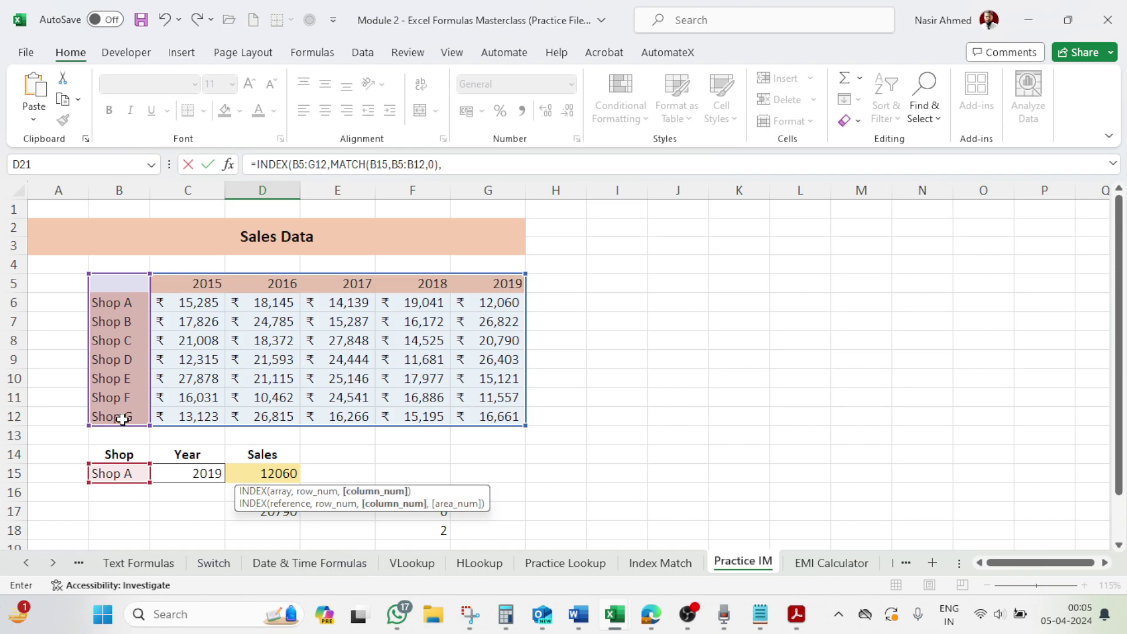
scroll(249, 457, down, 1)
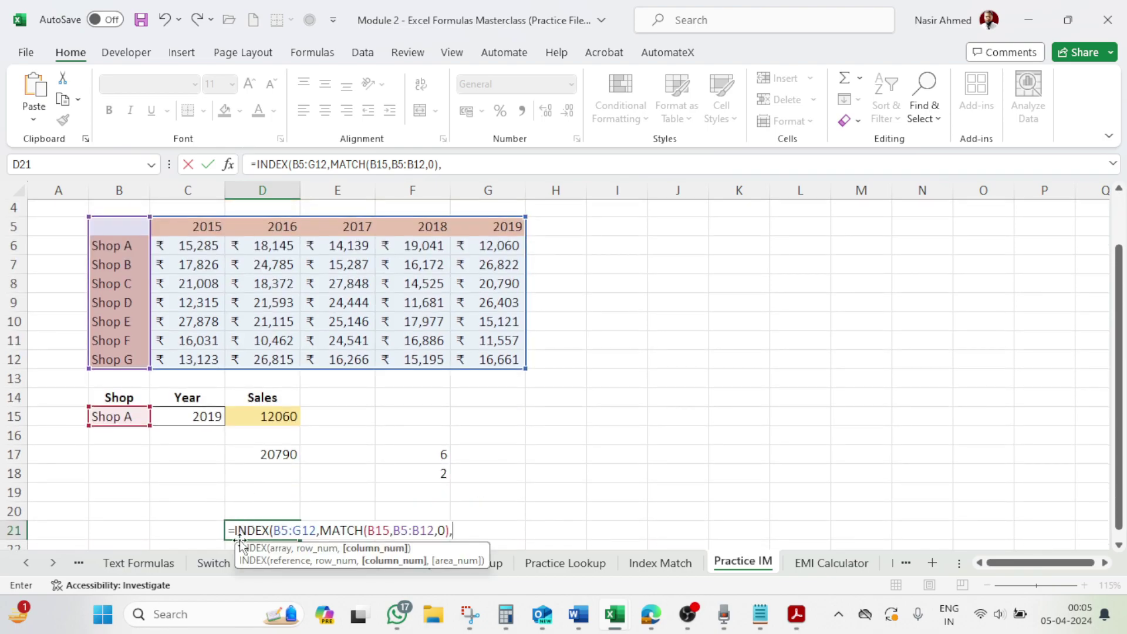
drag(239, 543, 649, 288)
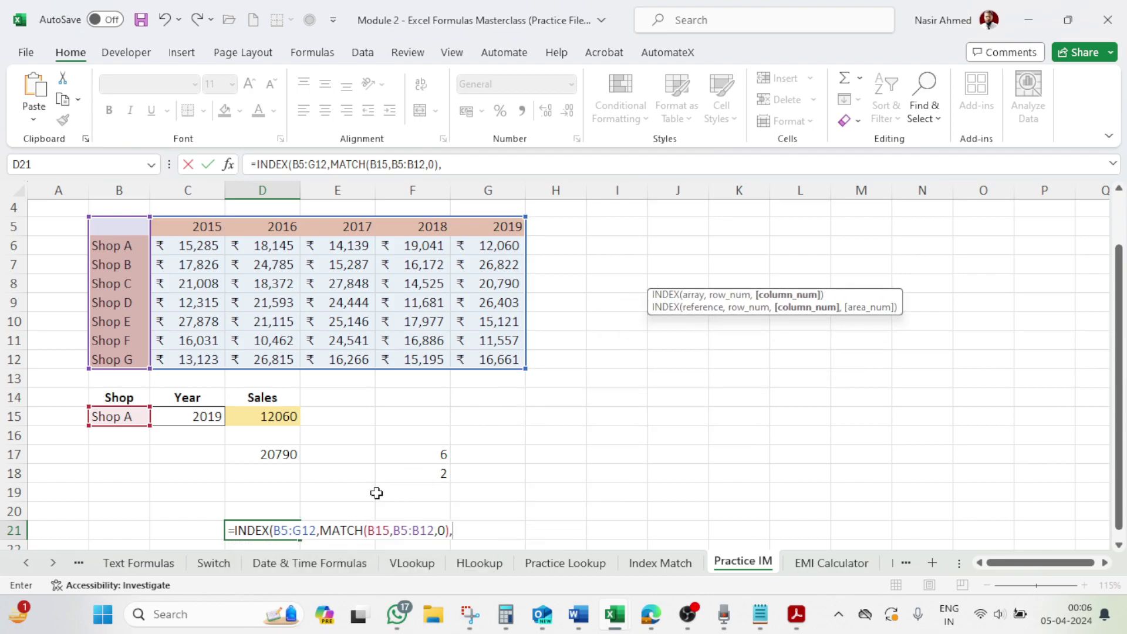
scroll(391, 502, down, 2)
Add MATCH(C15,B5:G5,0) as D21's column argument and close the formula, returning 12060
text(M)
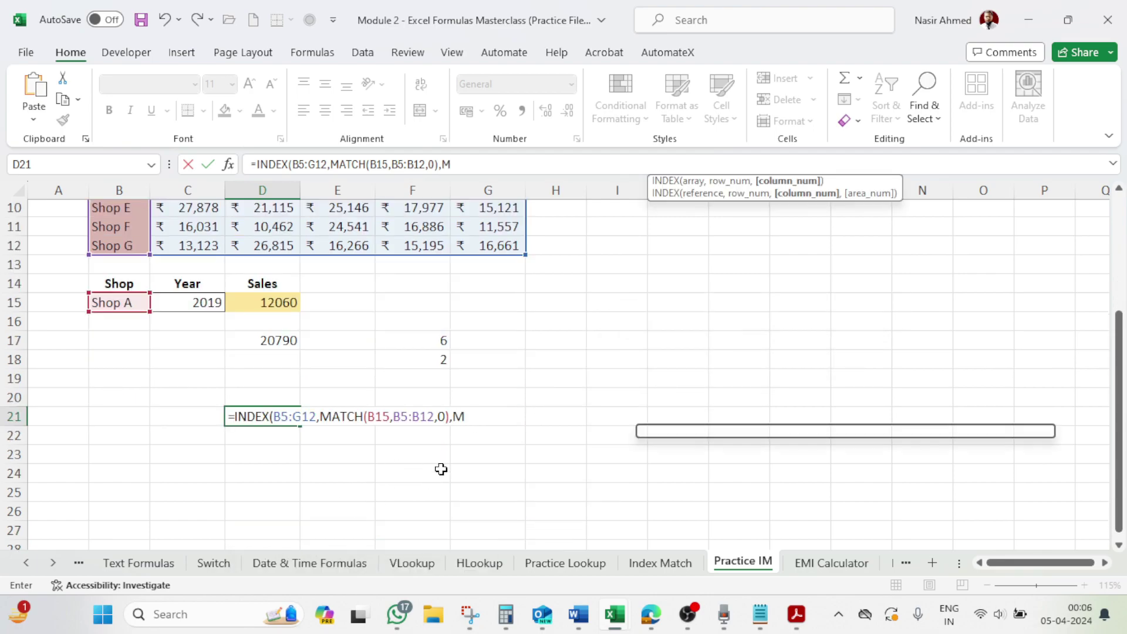
text(ATCH()
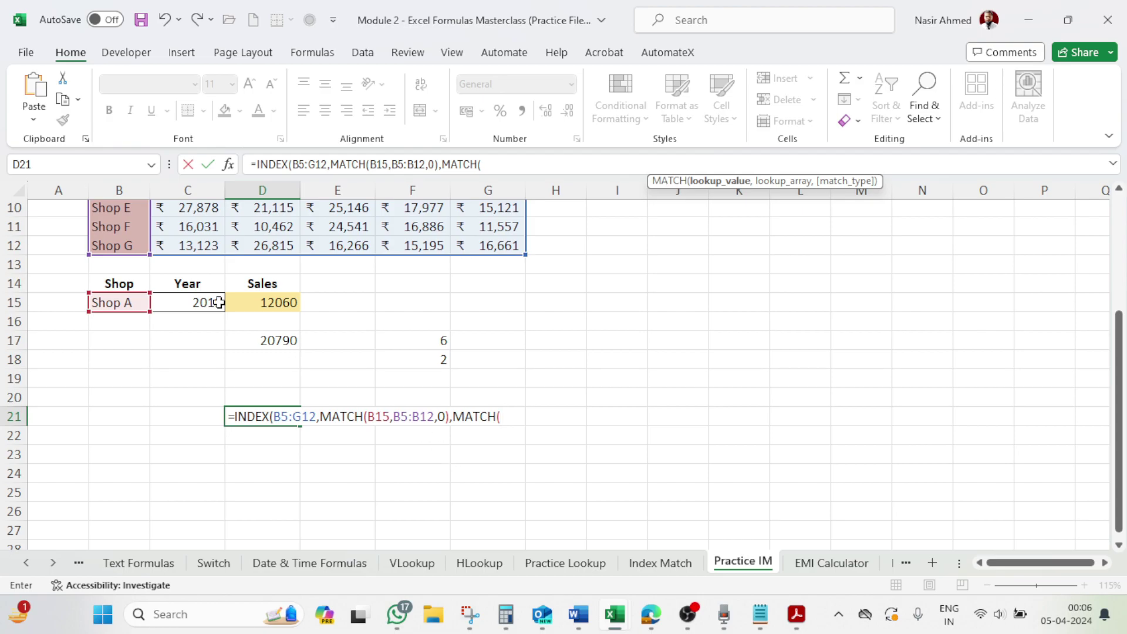
click(193, 304)
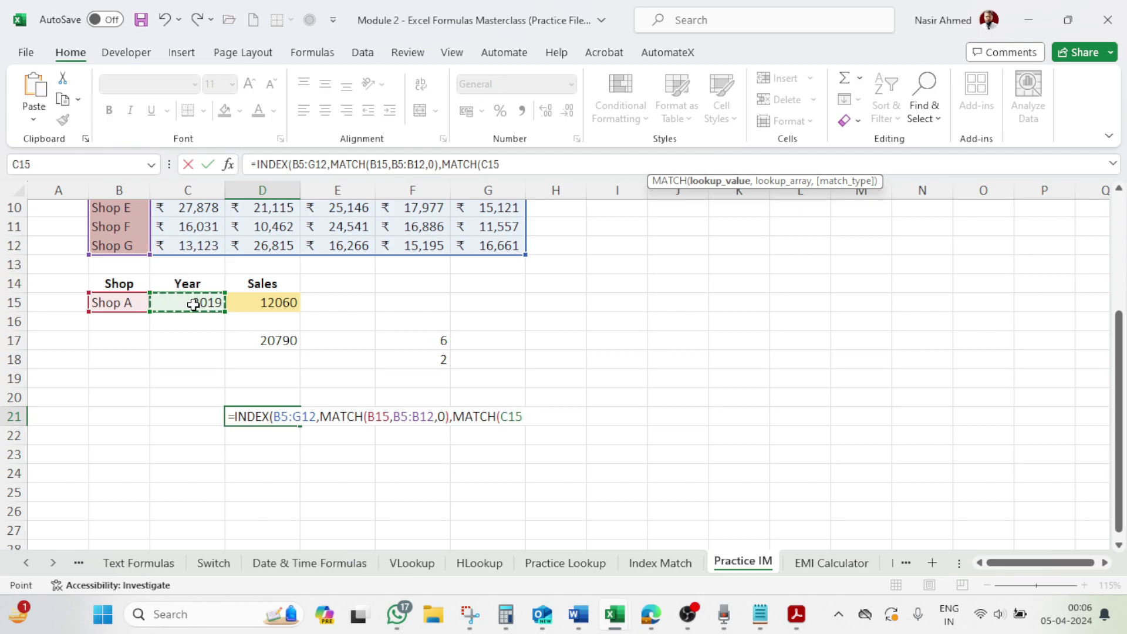
text(,)
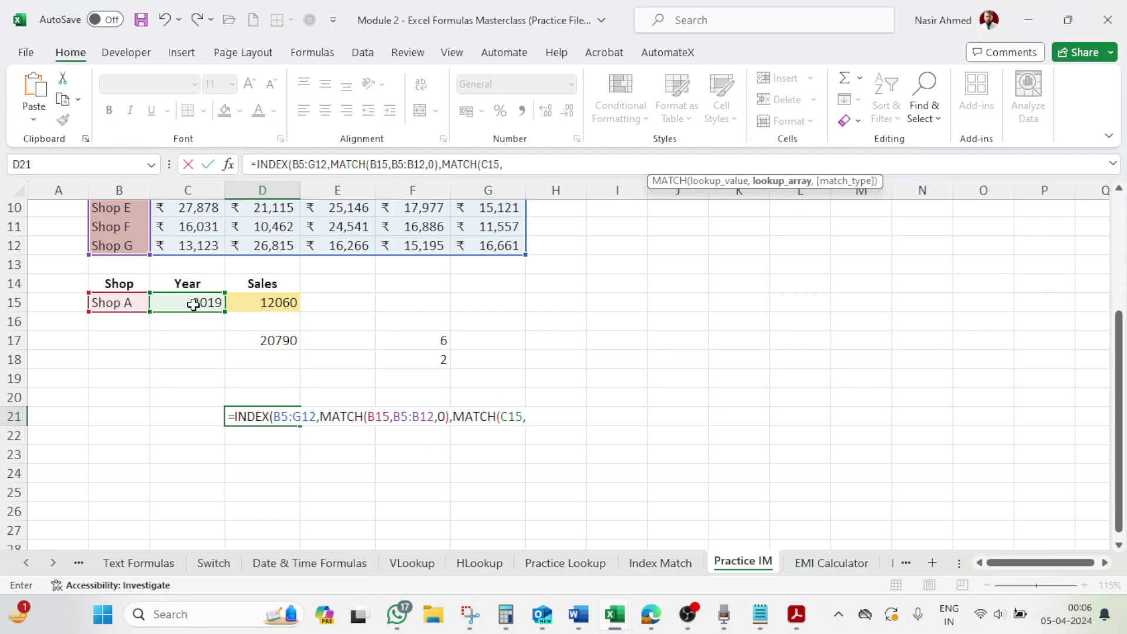
scroll(246, 276, up, 2)
scroll(246, 276, up, 1)
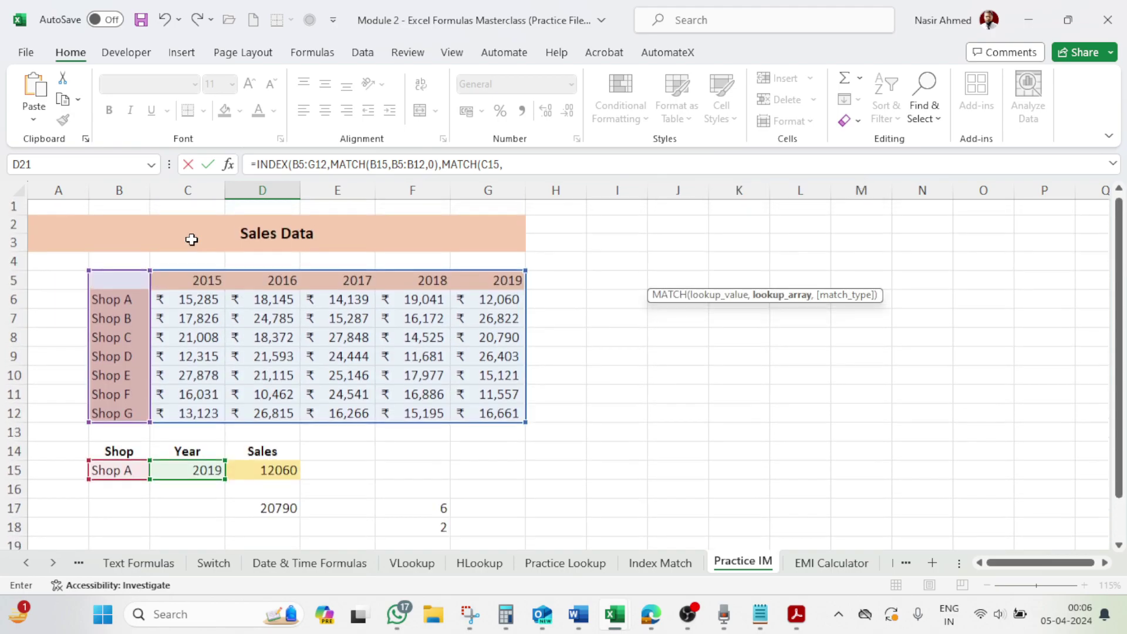
drag(125, 283, 489, 281)
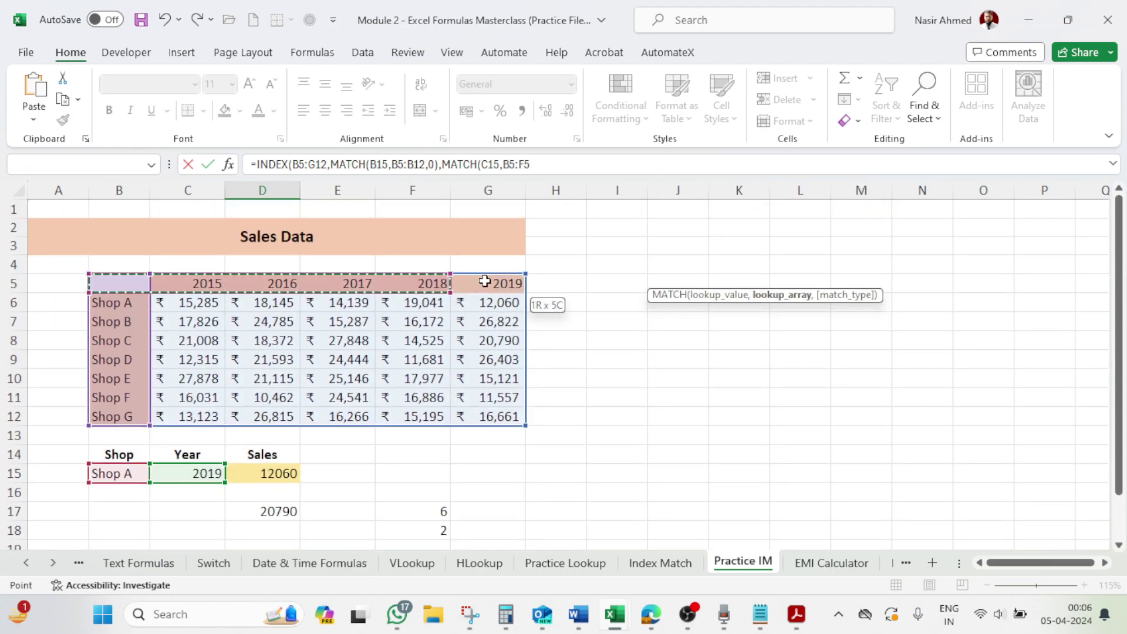
text(,)
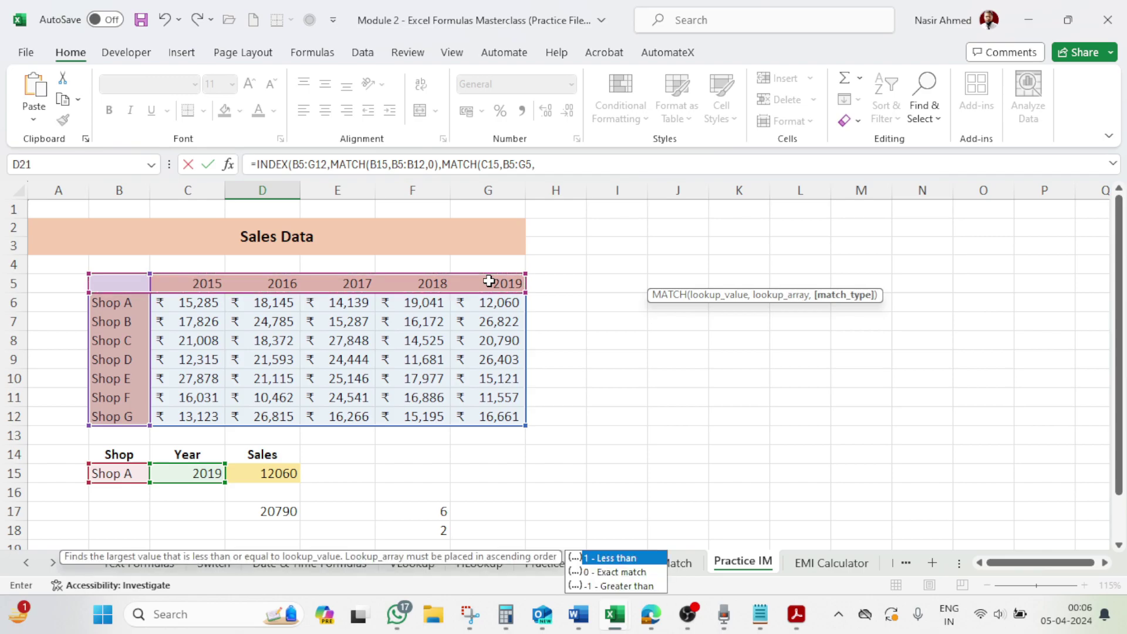
text(0))
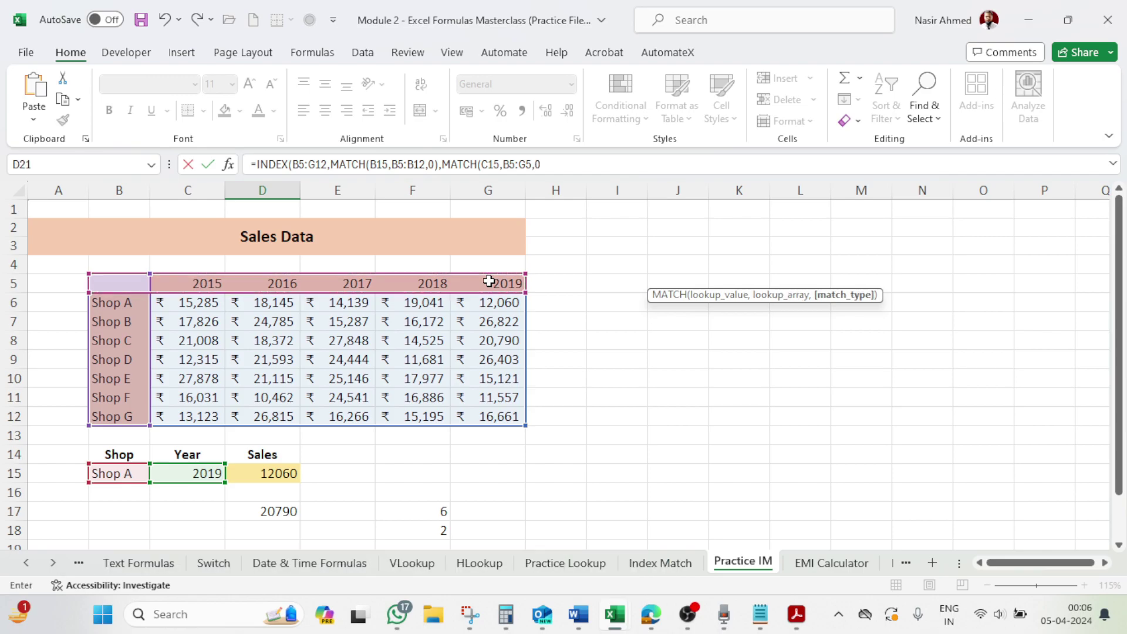
scroll(546, 350, down, 2)
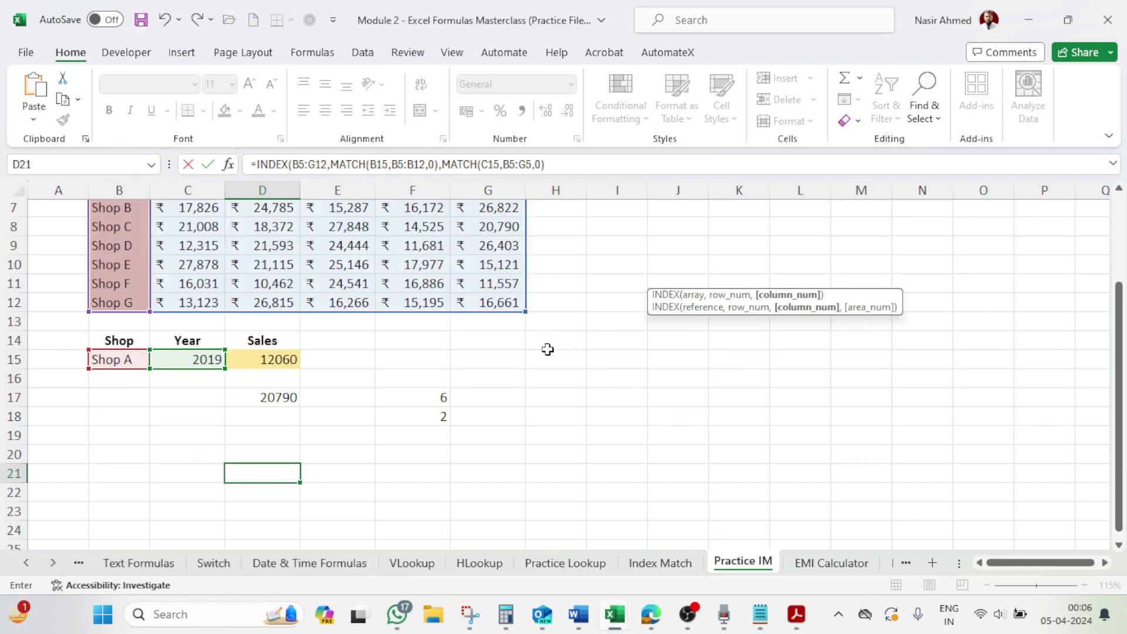
text())
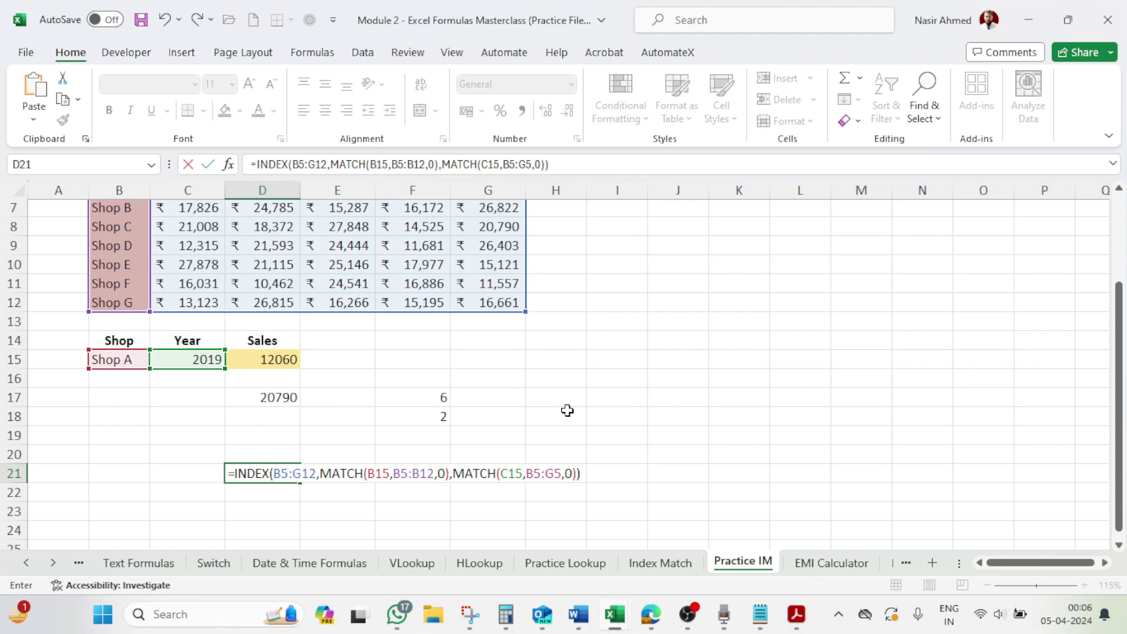
key(Return)
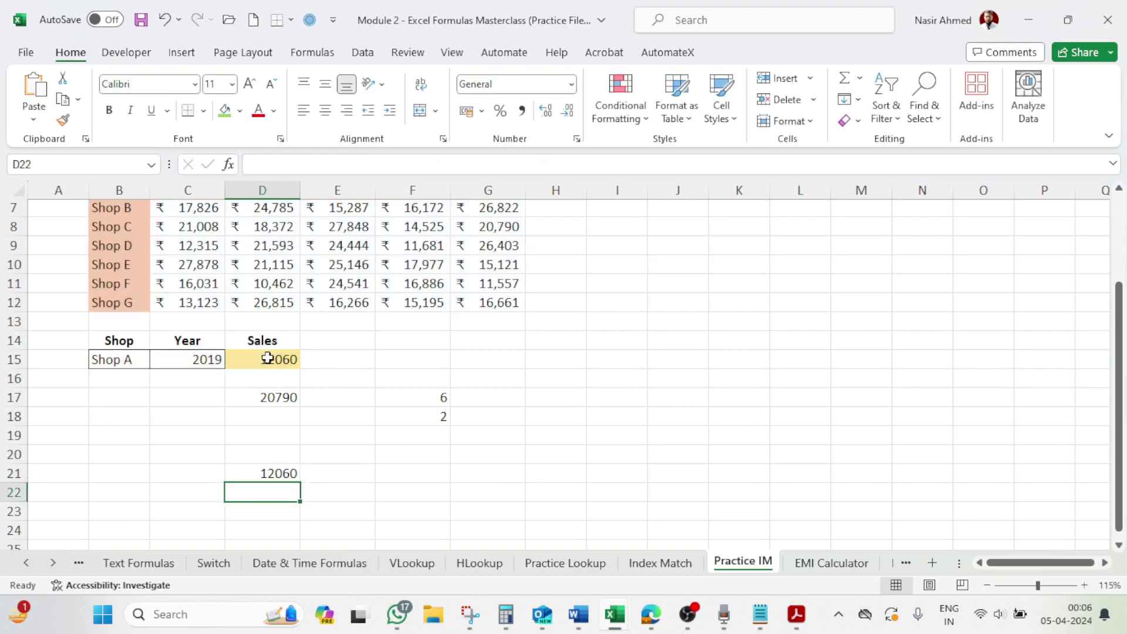
Switch the inputs to 2016 and Shop E, confirming D15 and D21 both return 21115
click(268, 358)
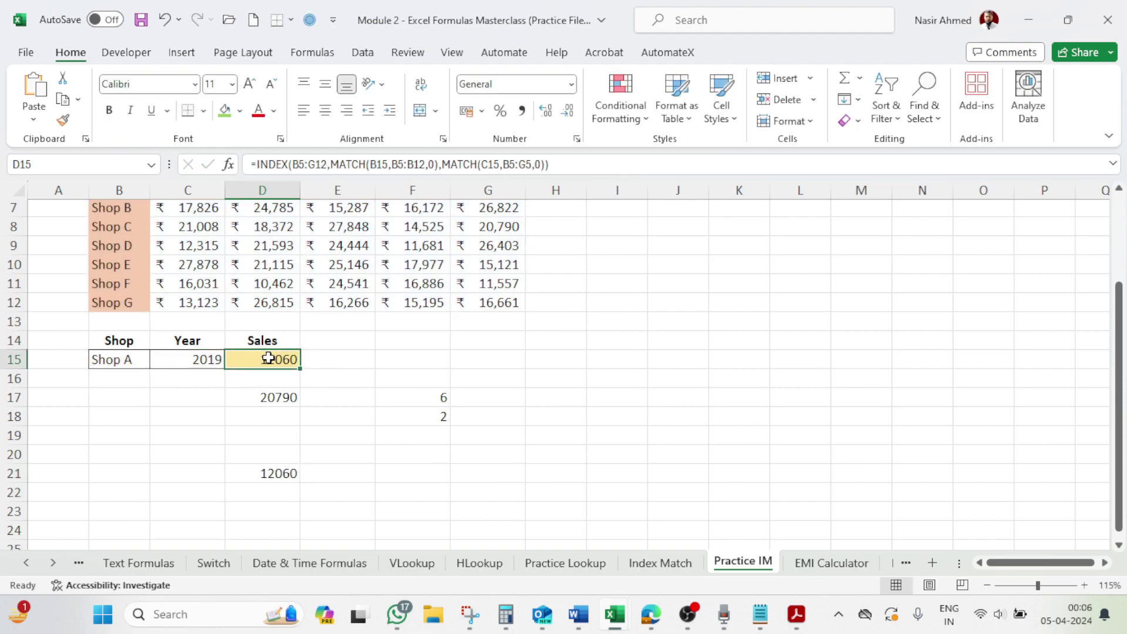
click(213, 359)
click(234, 362)
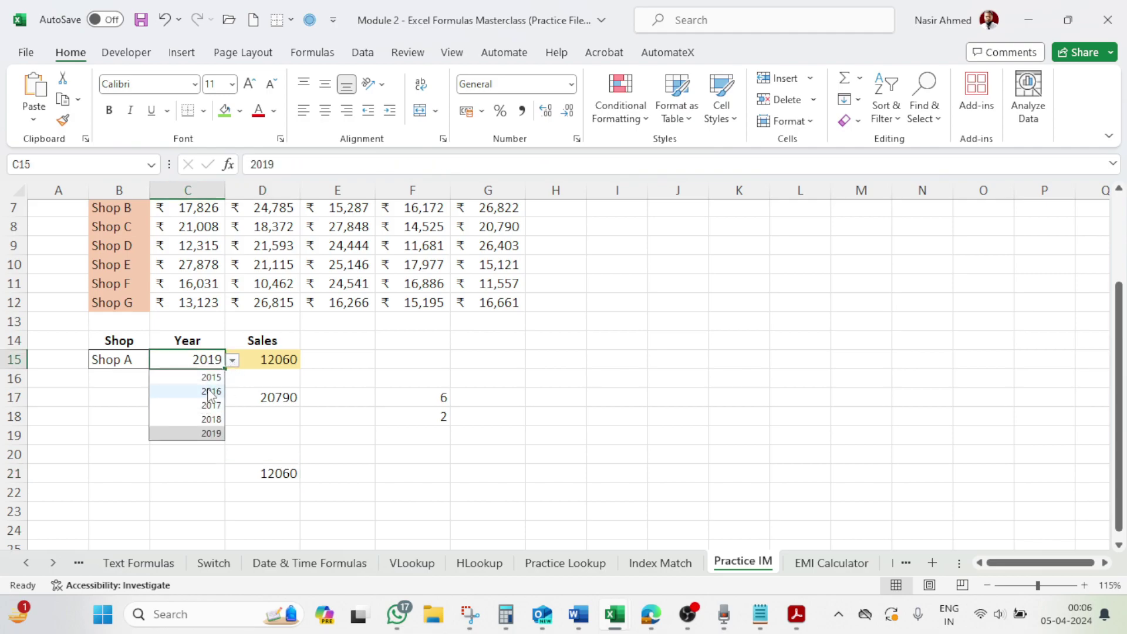
click(208, 389)
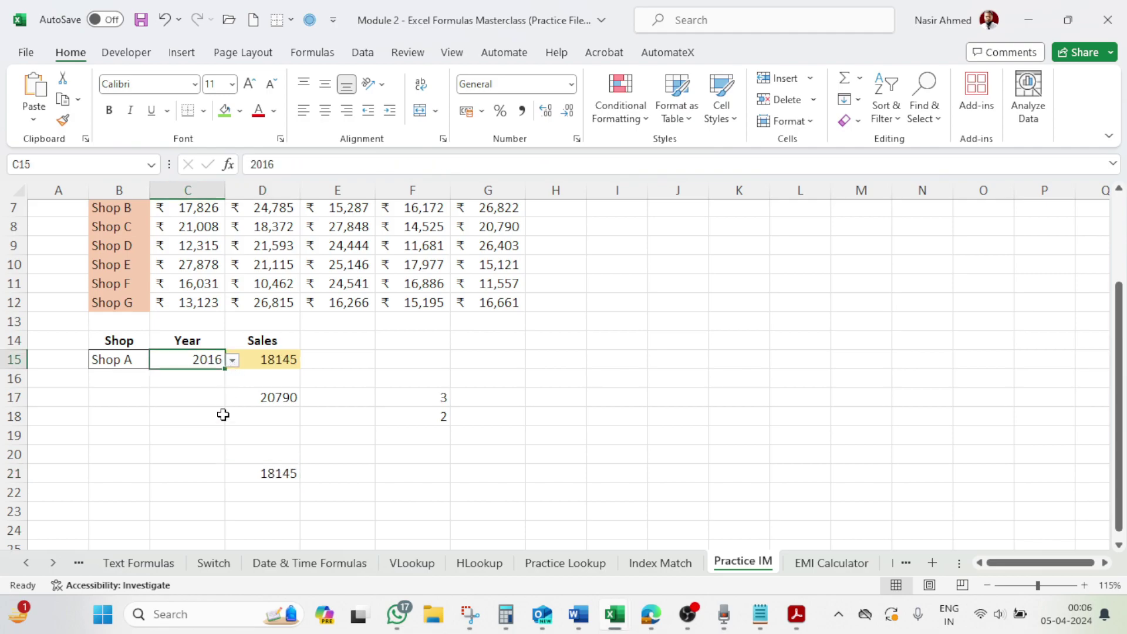
click(112, 360)
click(158, 360)
click(110, 434)
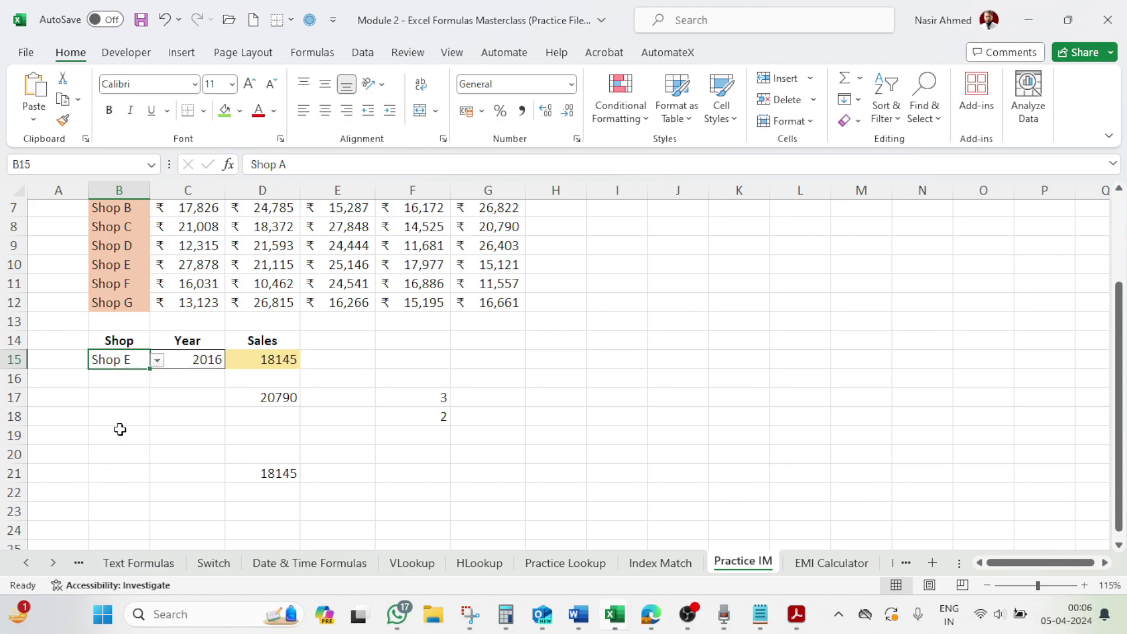
click(295, 361)
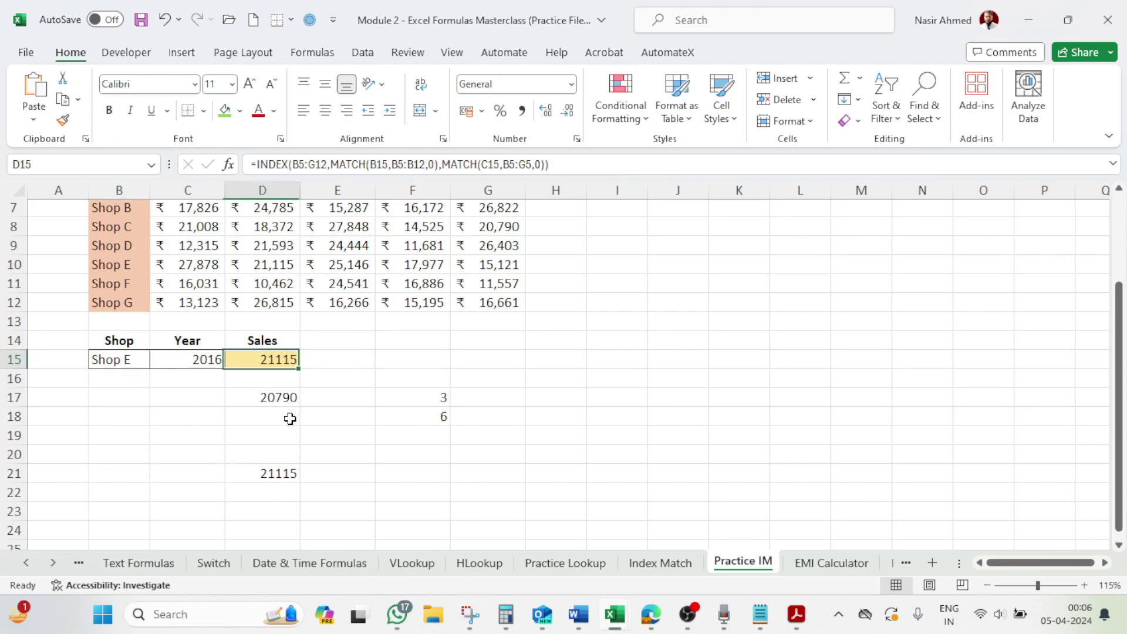
click(289, 471)
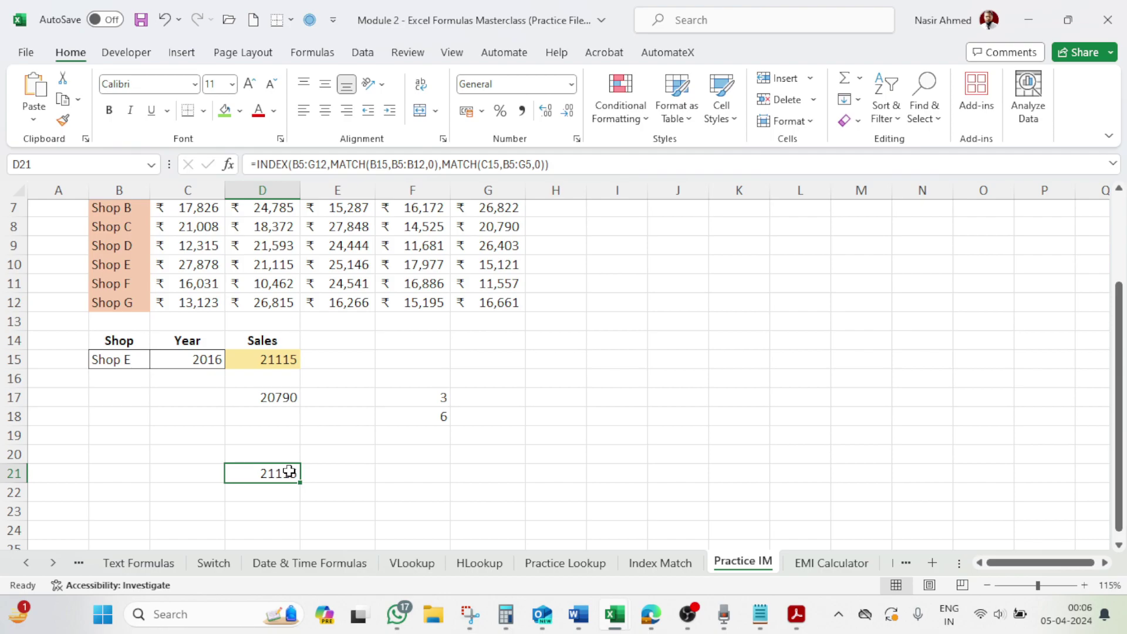